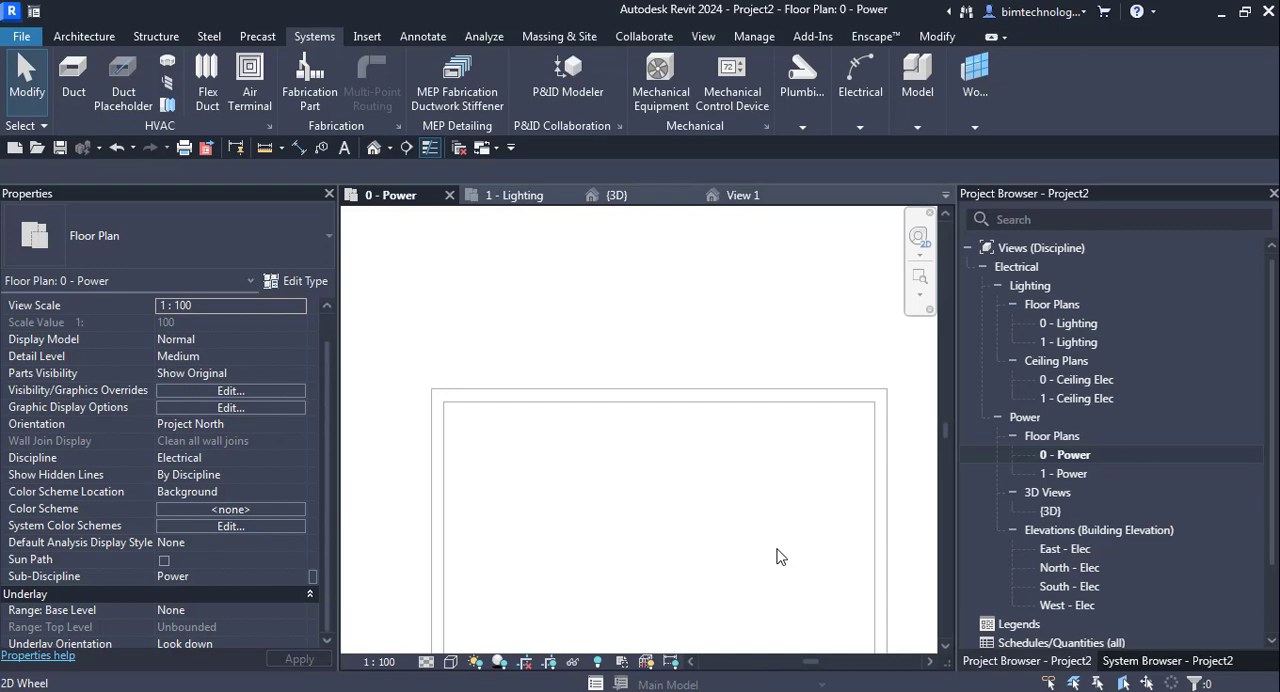
# - Place a 6 kVA Dry Type Transformer - 400Y230 - NEMA Type 3R inside the room, about 500 mm below the upper wall
pyautogui.scroll(-4, 685, 318)
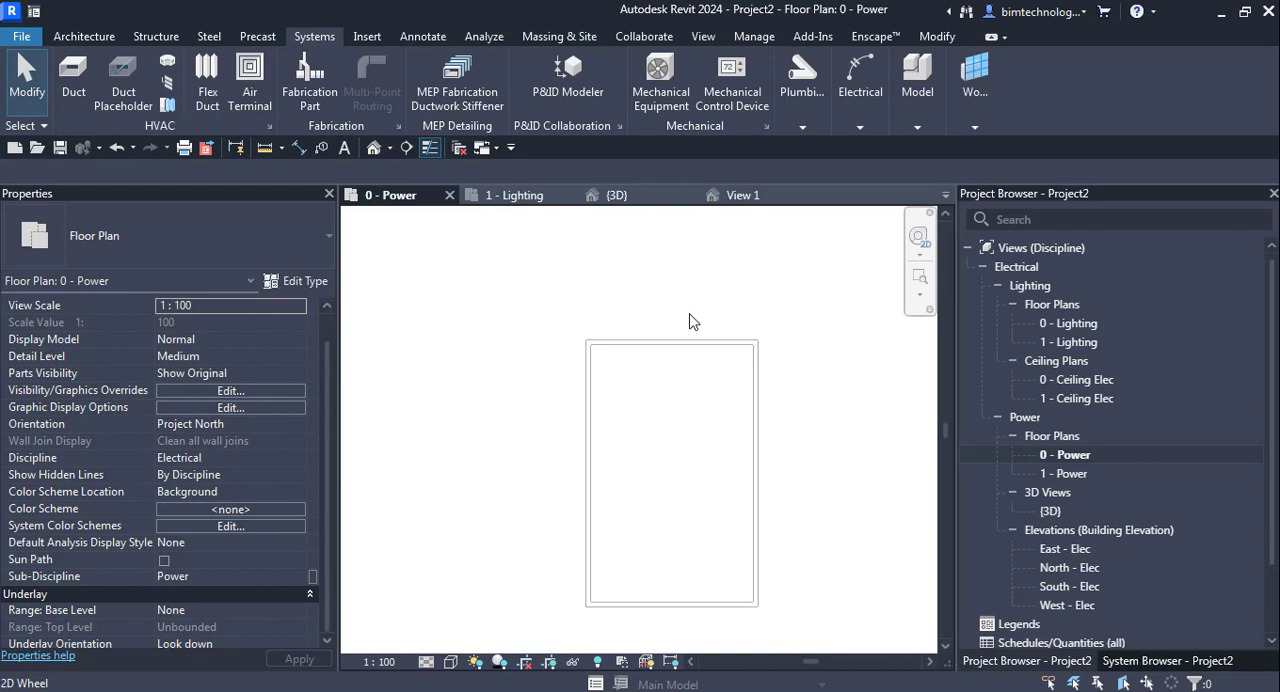
pyautogui.scroll(2, 700, 338)
pyautogui.scroll(-1, 660, 330)
pyautogui.scroll(-1, 640, 317)
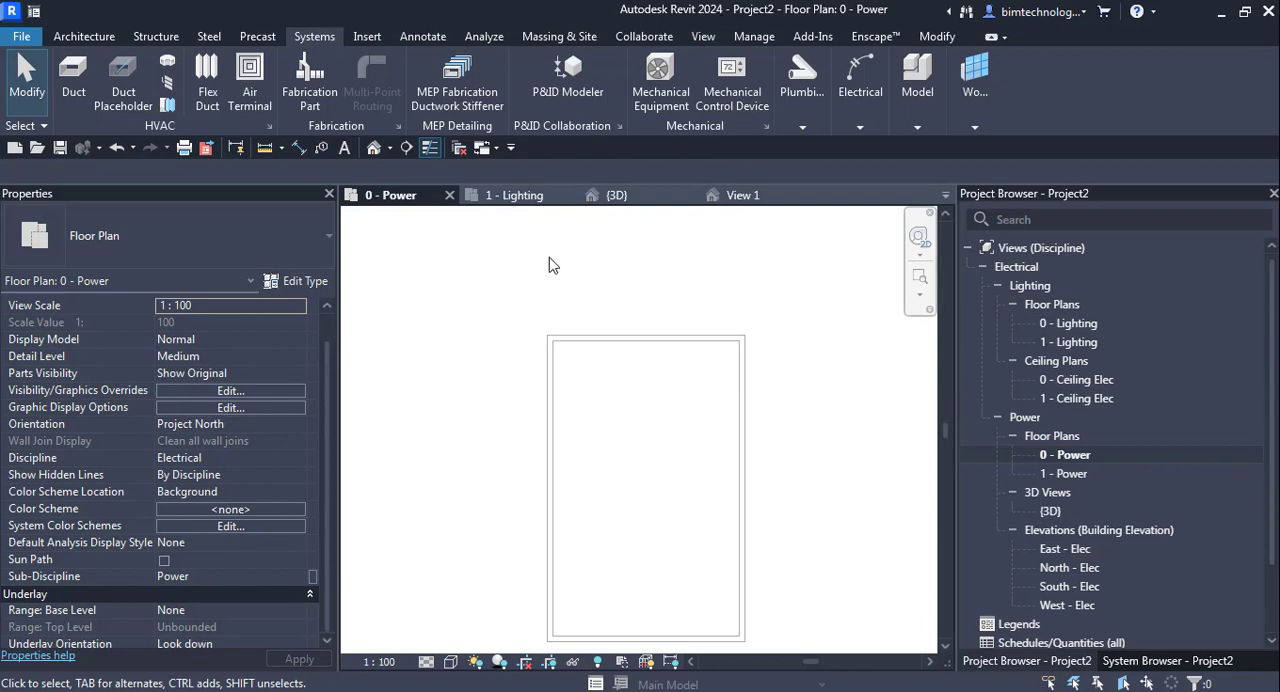
pyautogui.click(852, 124)
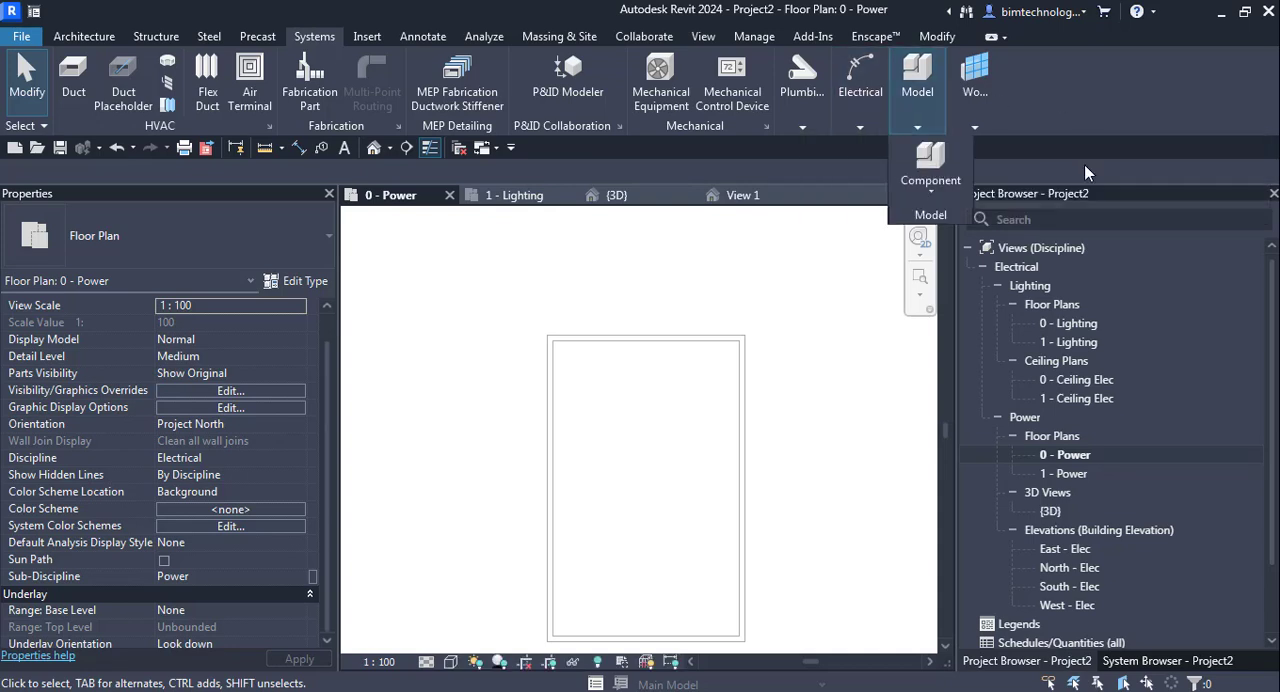
pyautogui.moveTo(852, 120)
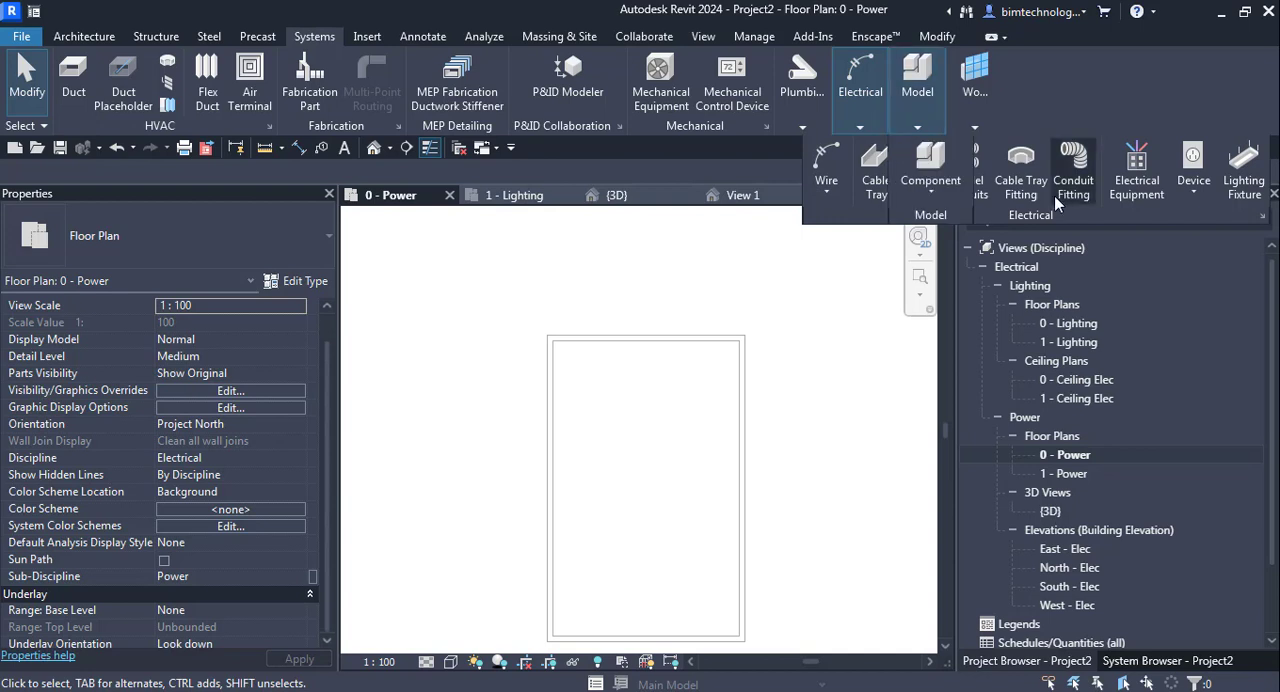
pyautogui.click(1137, 178)
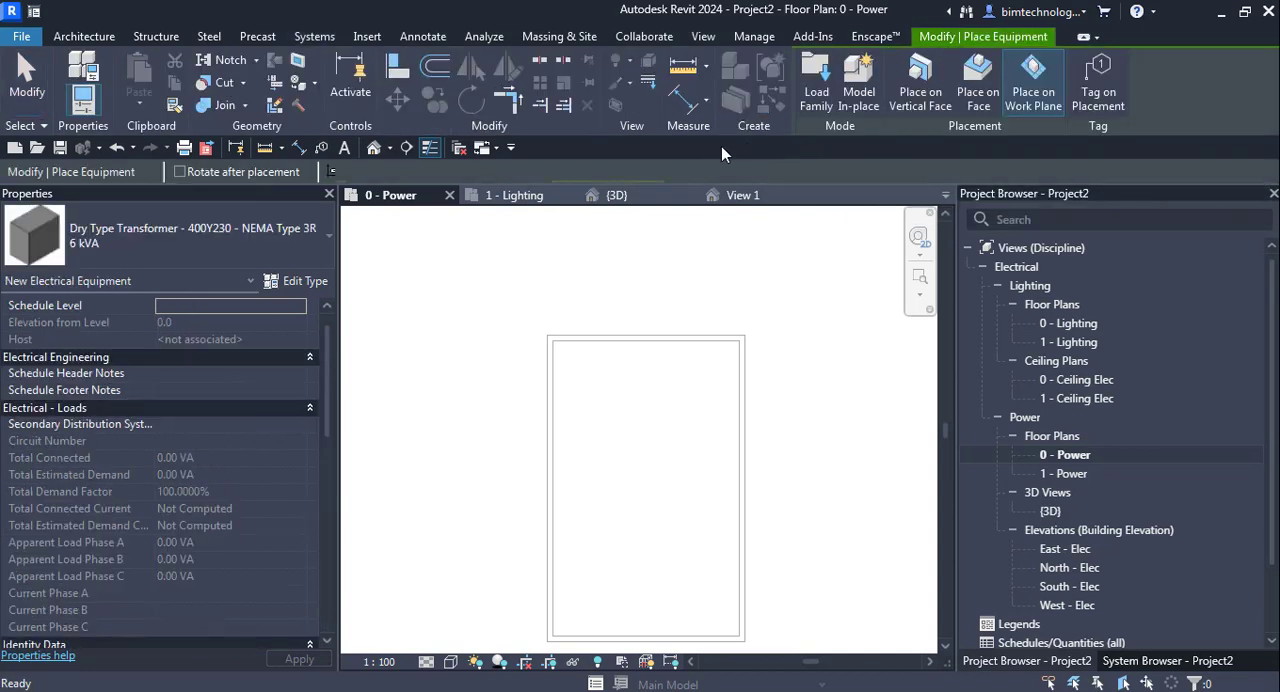
pyautogui.scroll(6, 666, 363)
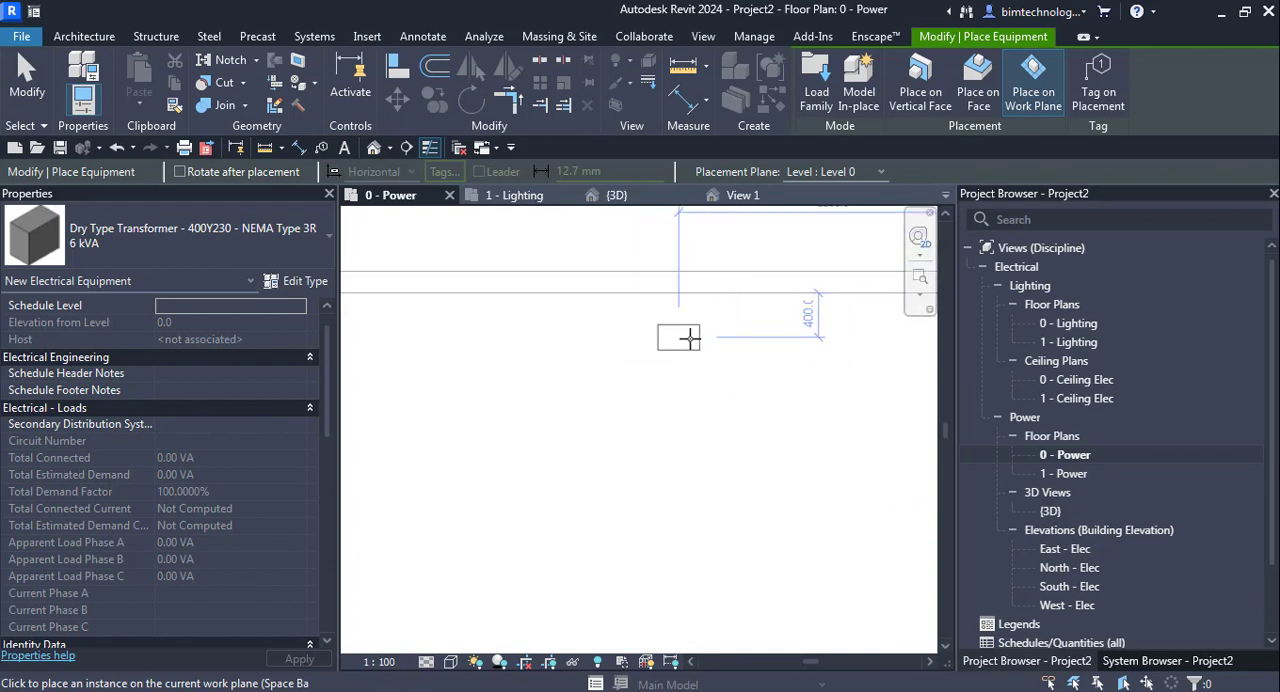
pyautogui.click(710, 346)
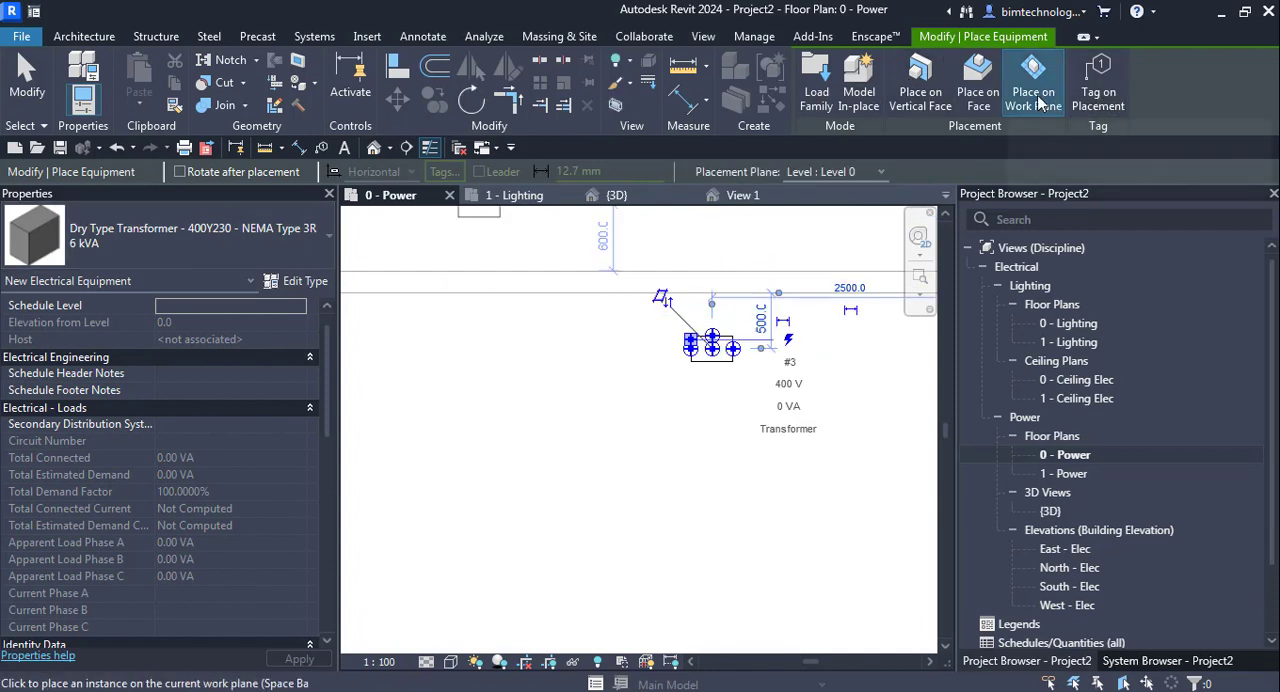
# - Place a Lighting and Appliance Panelboard - 400V MCB, 100 A, on the upper wall's vertical face, to the left of the transformer
pyautogui.click(198, 262)
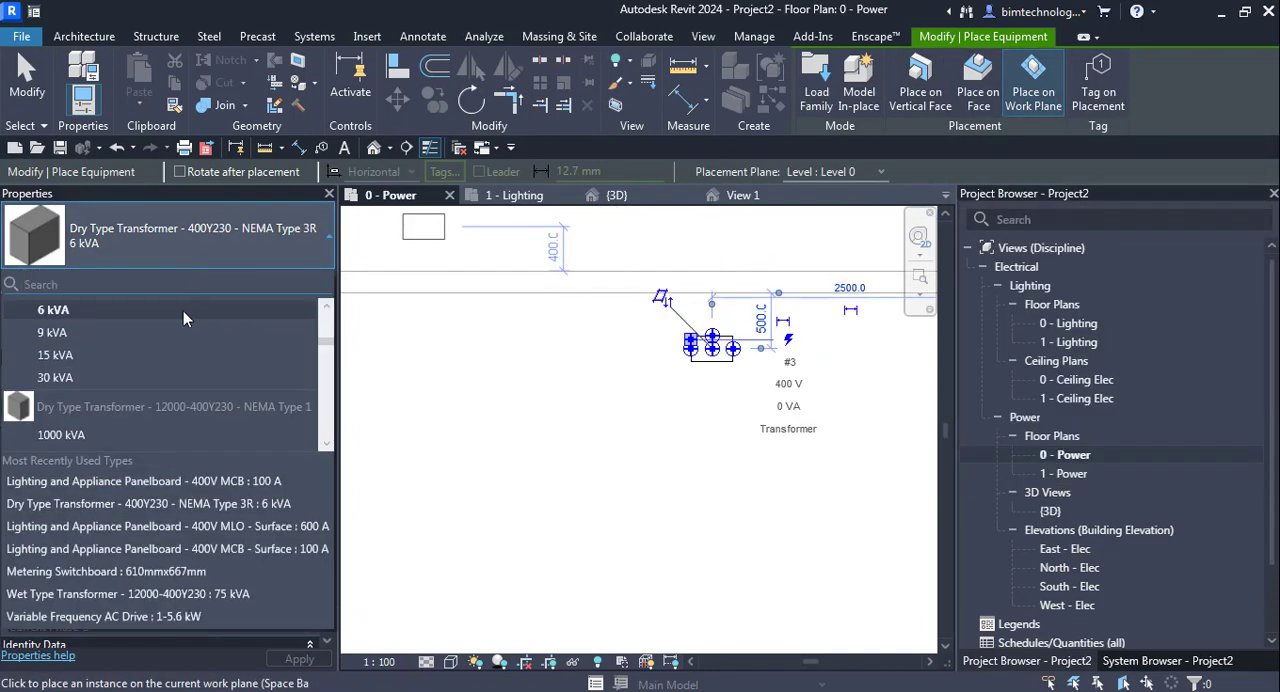
pyautogui.click(85, 482)
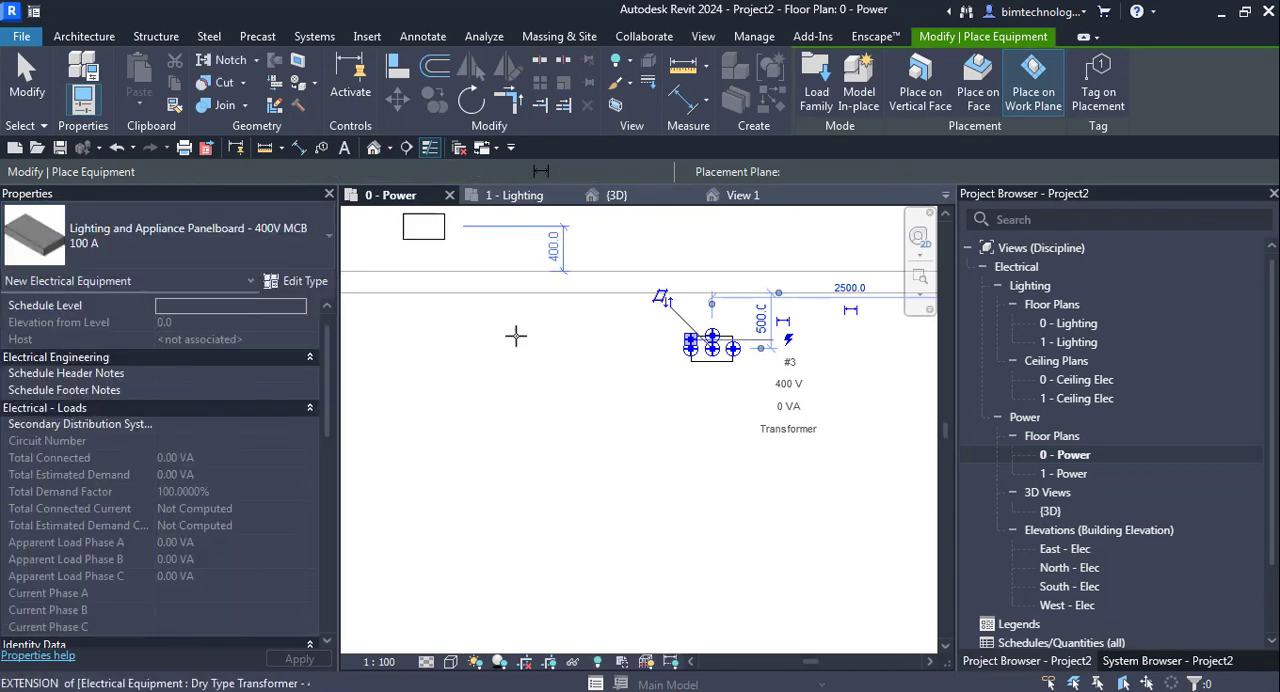
pyautogui.click(978, 85)
pyautogui.click(575, 287)
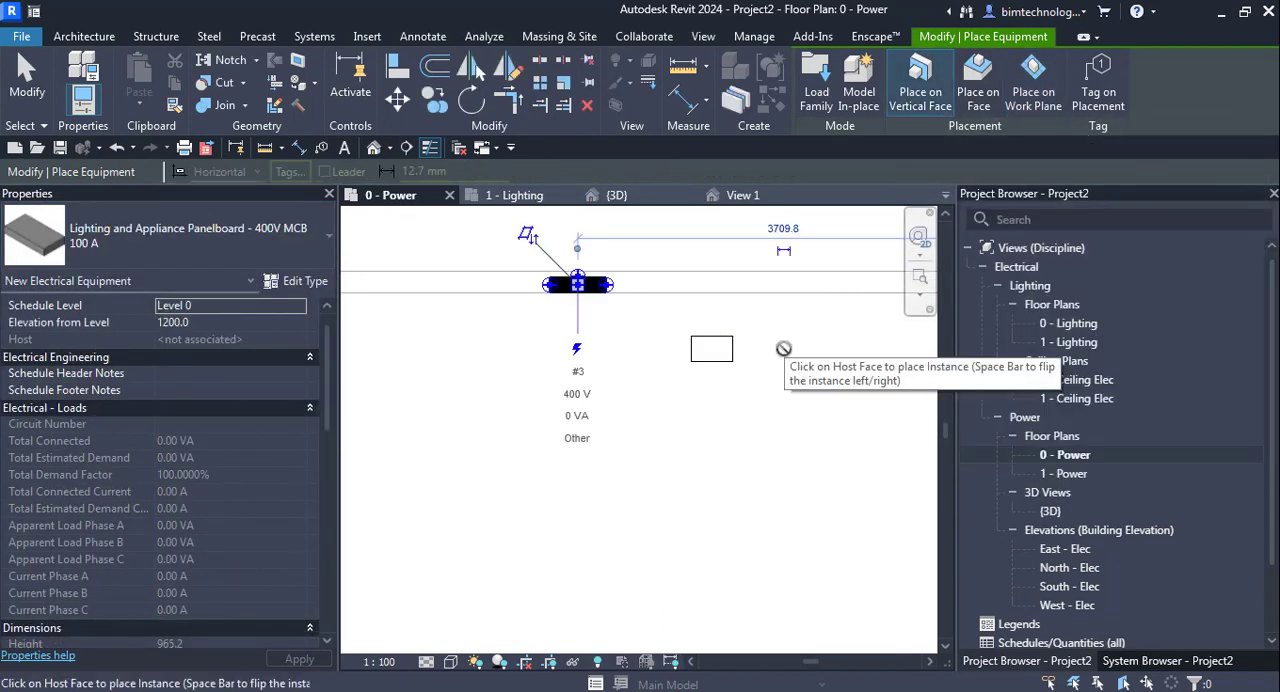
pyautogui.press('Escape')
pyautogui.press('Escape')
# - Move the transformer closer to the upper wall, to about 180 mm from its inner face
pyautogui.scroll(2, 555, 270)
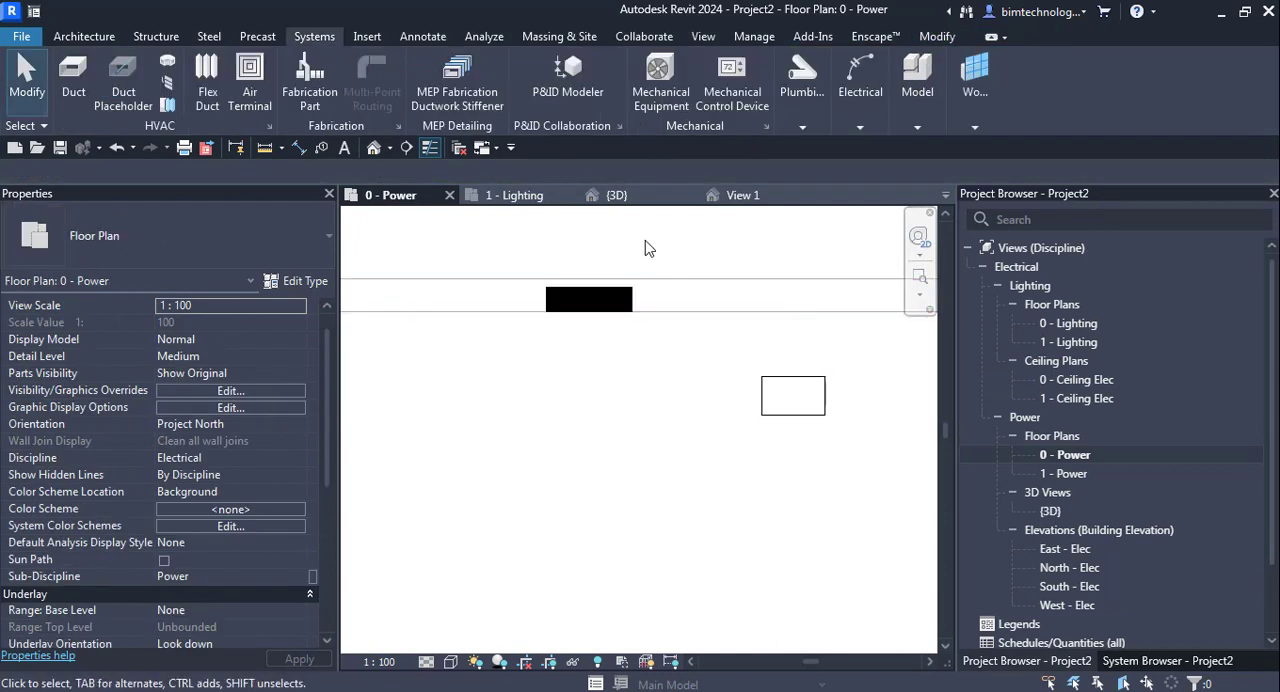
pyautogui.click(798, 397)
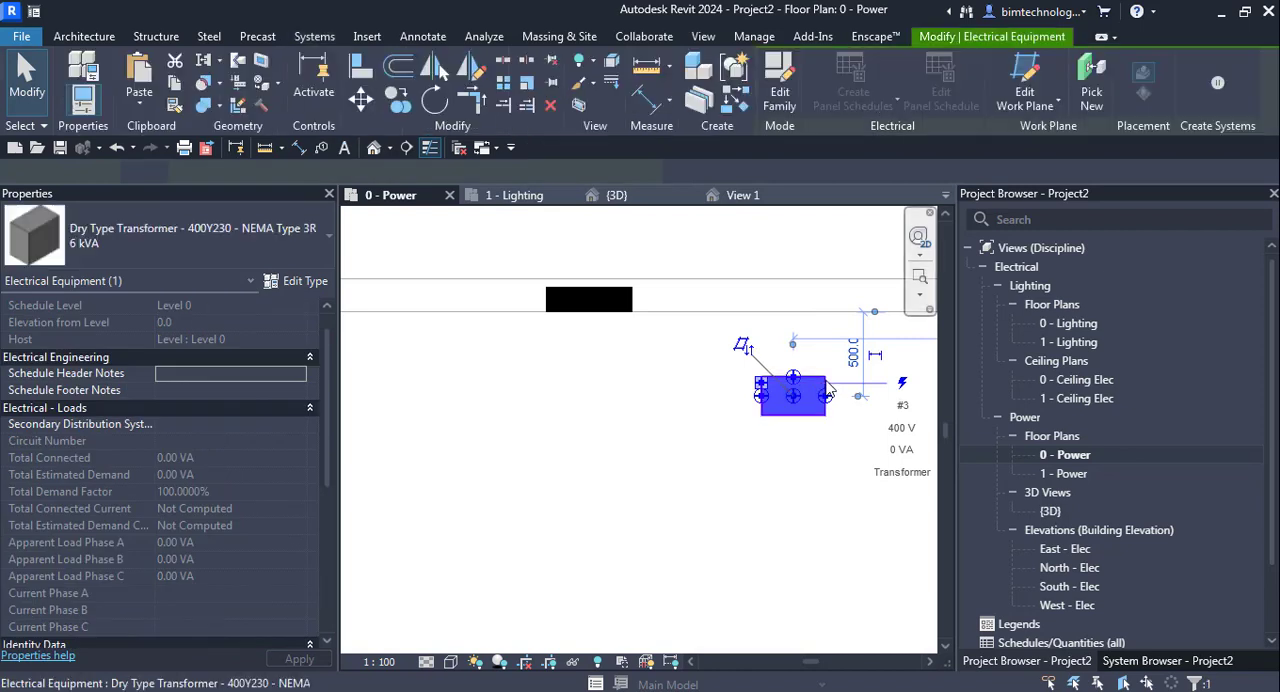
pyautogui.moveTo(815, 328); pyautogui.dragTo(815, 330)
pyautogui.click(700, 422)
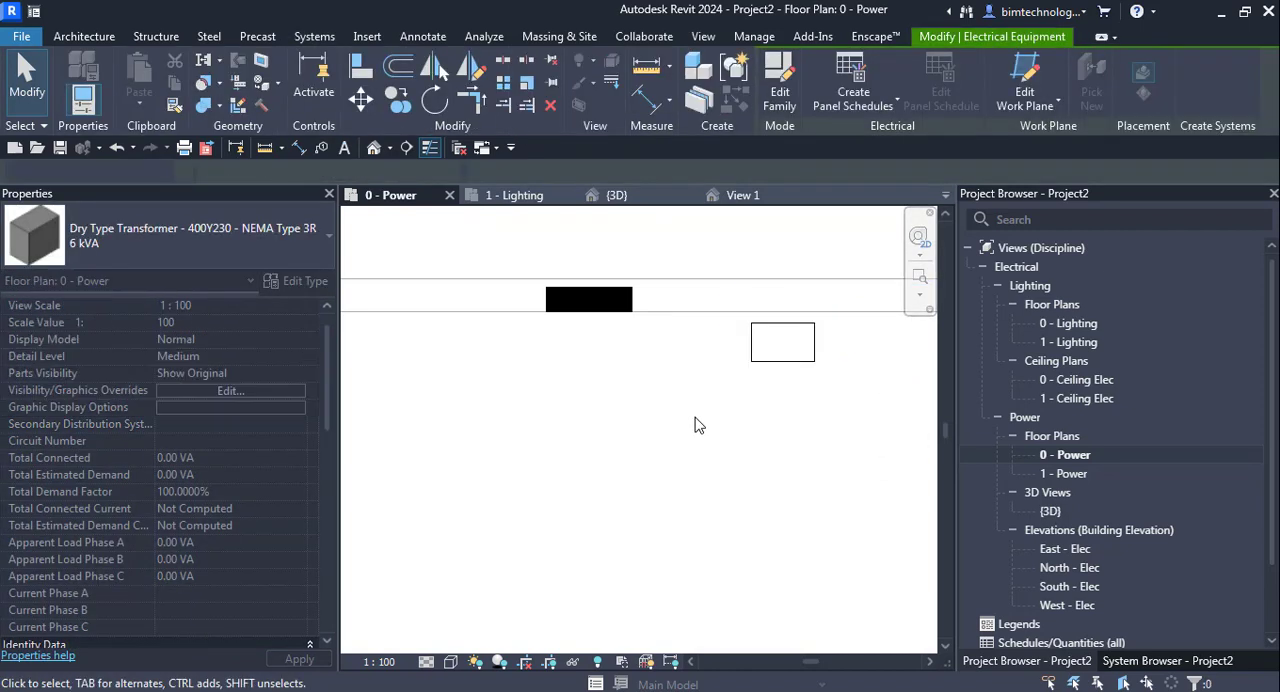
pyautogui.scroll(-2, 697, 423)
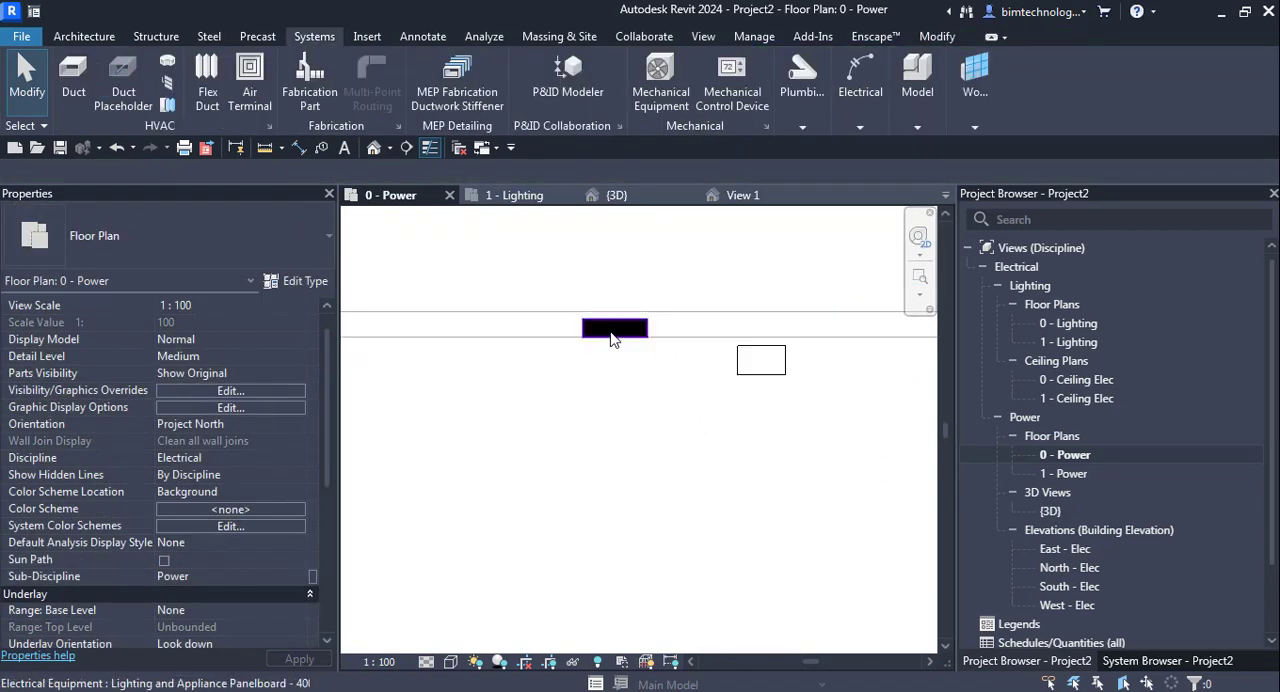
# - Review the transformer's circuiting properties and check its Distribution System setting
pyautogui.click(613, 329)
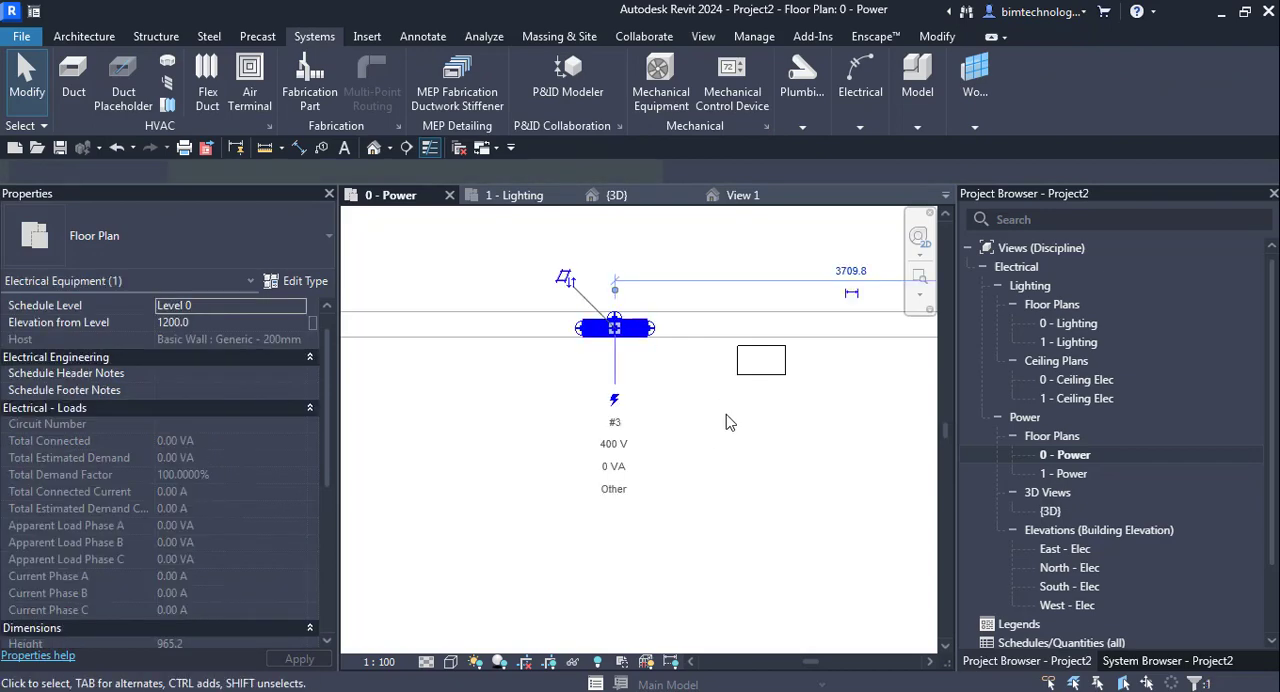
pyautogui.click(778, 415)
pyautogui.click(780, 373)
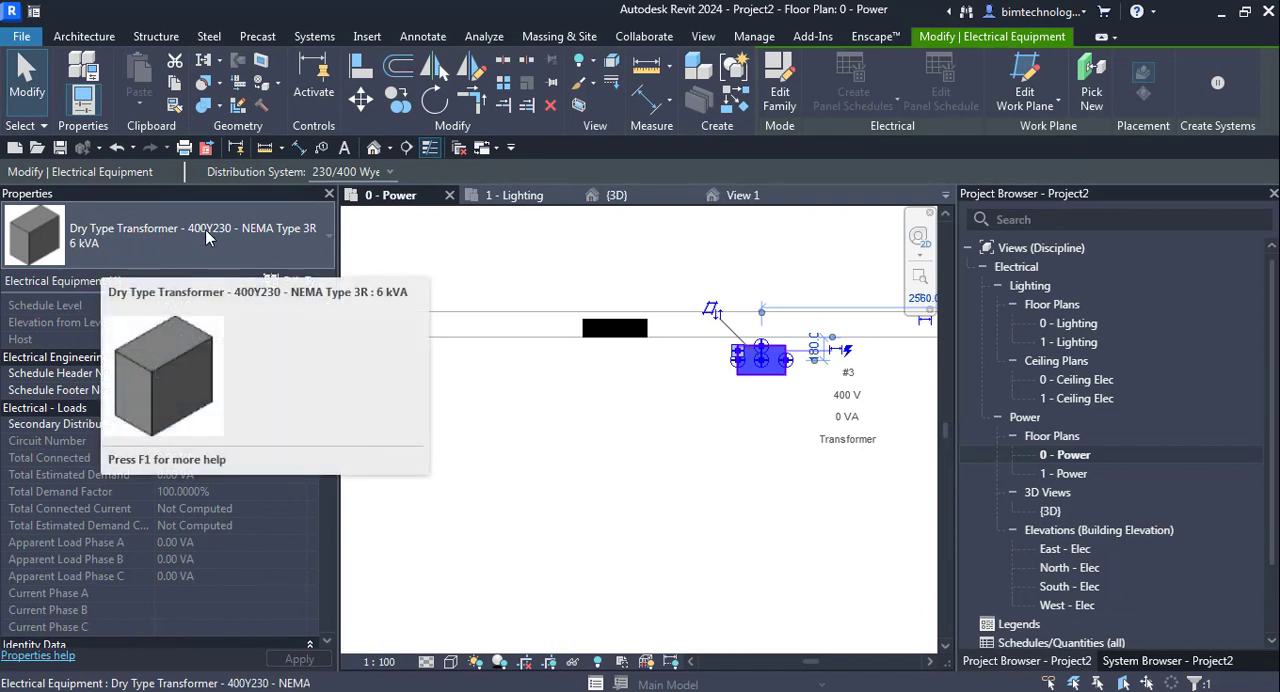
pyautogui.scroll(-6, 222, 505)
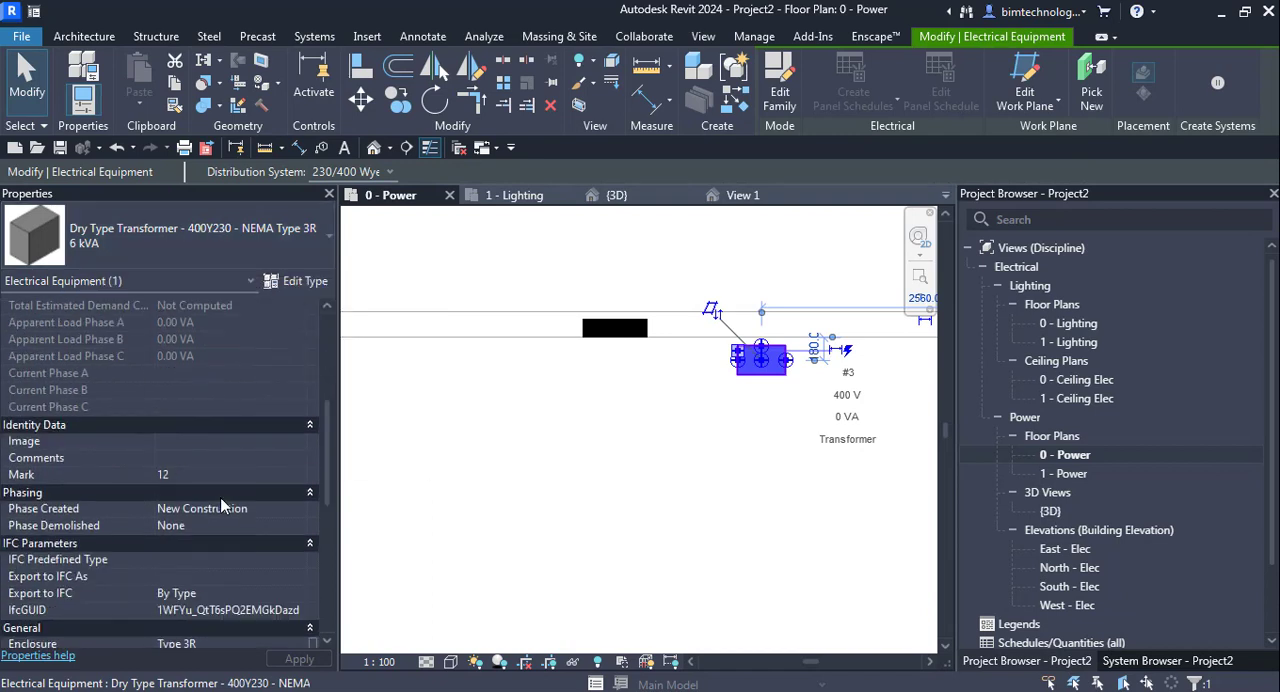
pyautogui.scroll(-3, 221, 505)
pyautogui.scroll(-3, 221, 498)
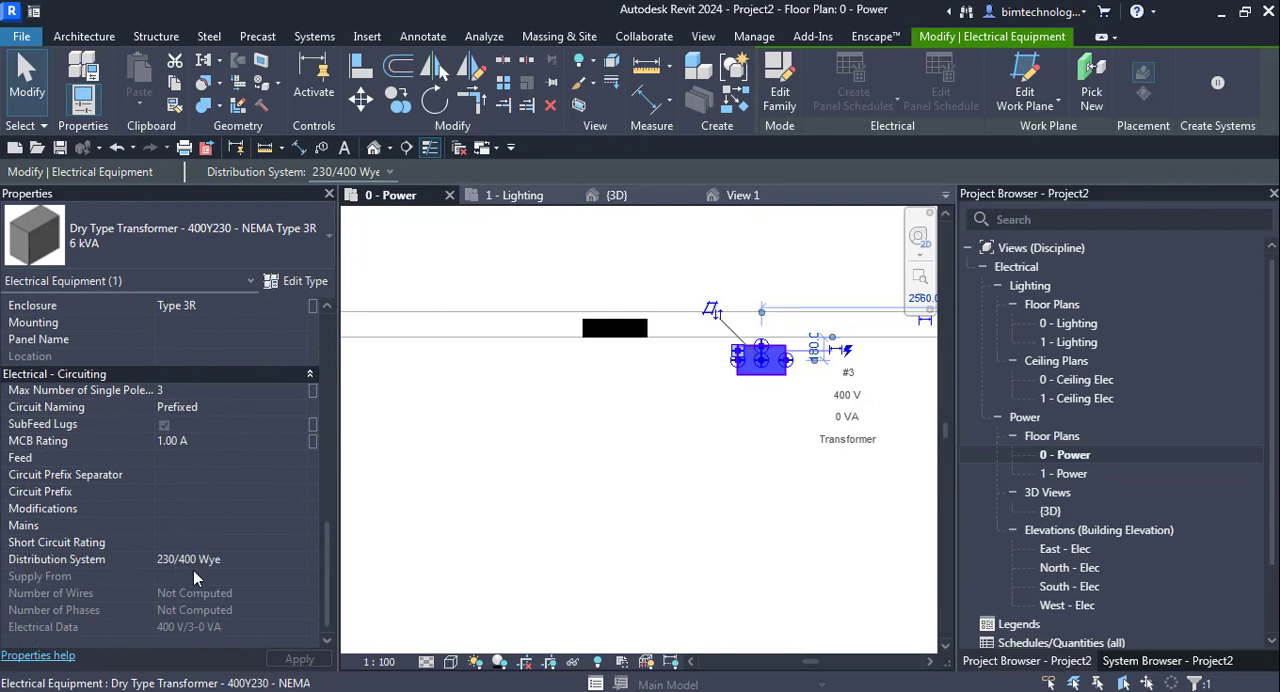
pyautogui.click(290, 559)
pyautogui.click(297, 561)
pyautogui.click(290, 576)
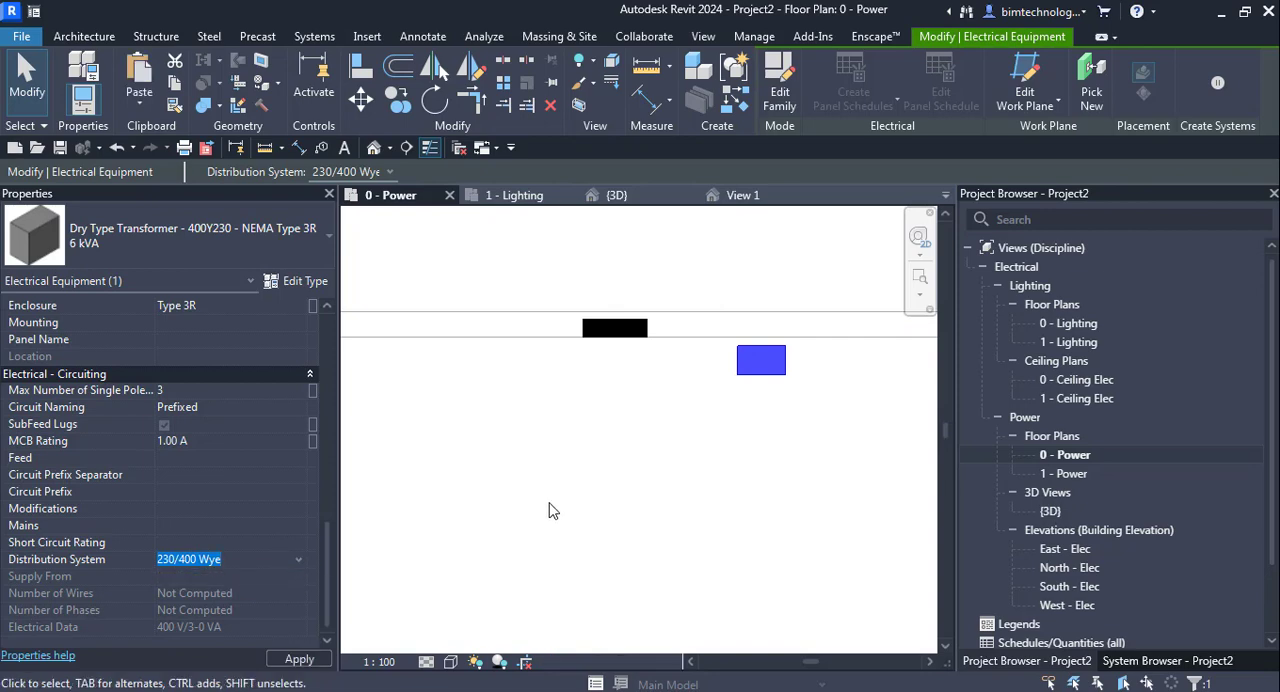
# - Check the Distribution System setting in the wall panelboard's circuiting properties
pyautogui.click(543, 429)
pyautogui.click(625, 329)
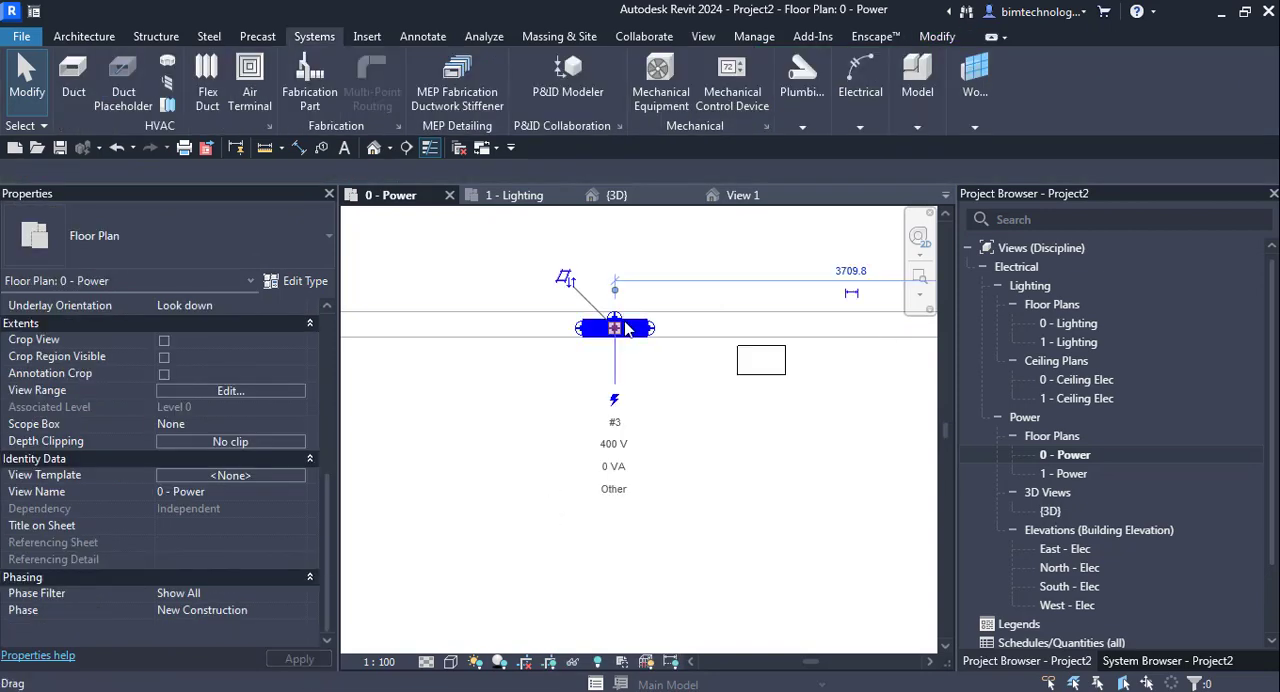
pyautogui.scroll(-3, 127, 498)
pyautogui.scroll(-3, 127, 498)
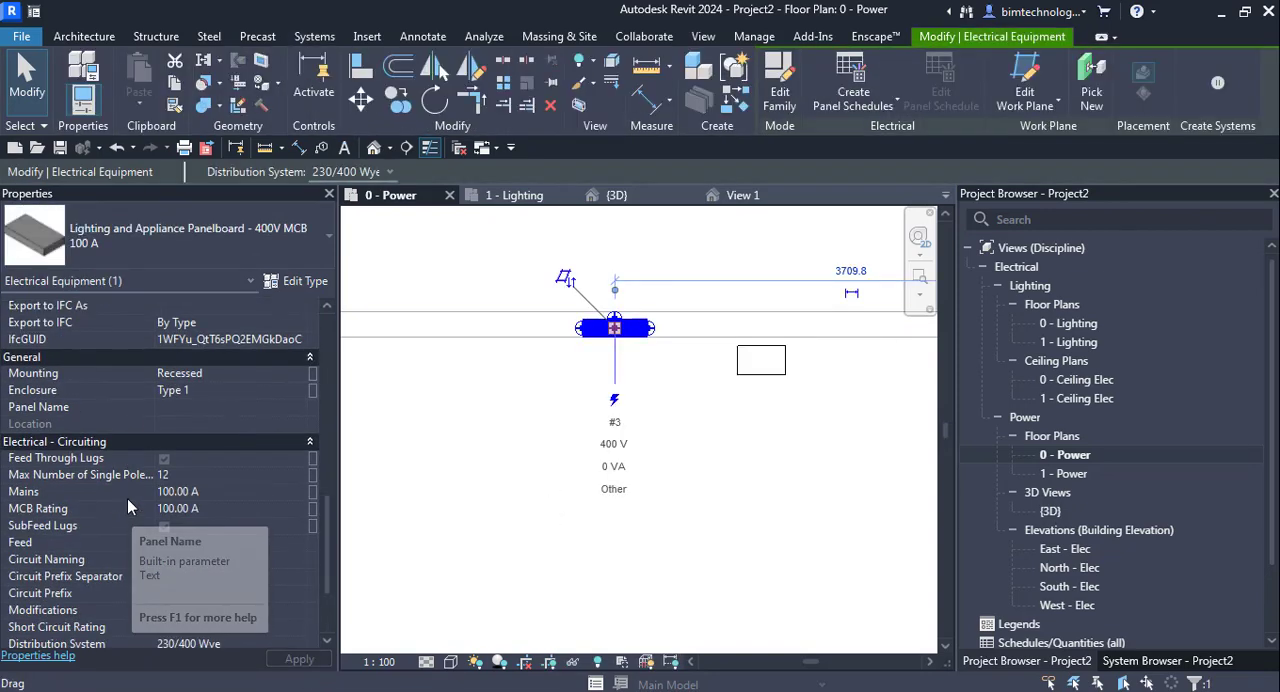
pyautogui.scroll(-1, 195, 513)
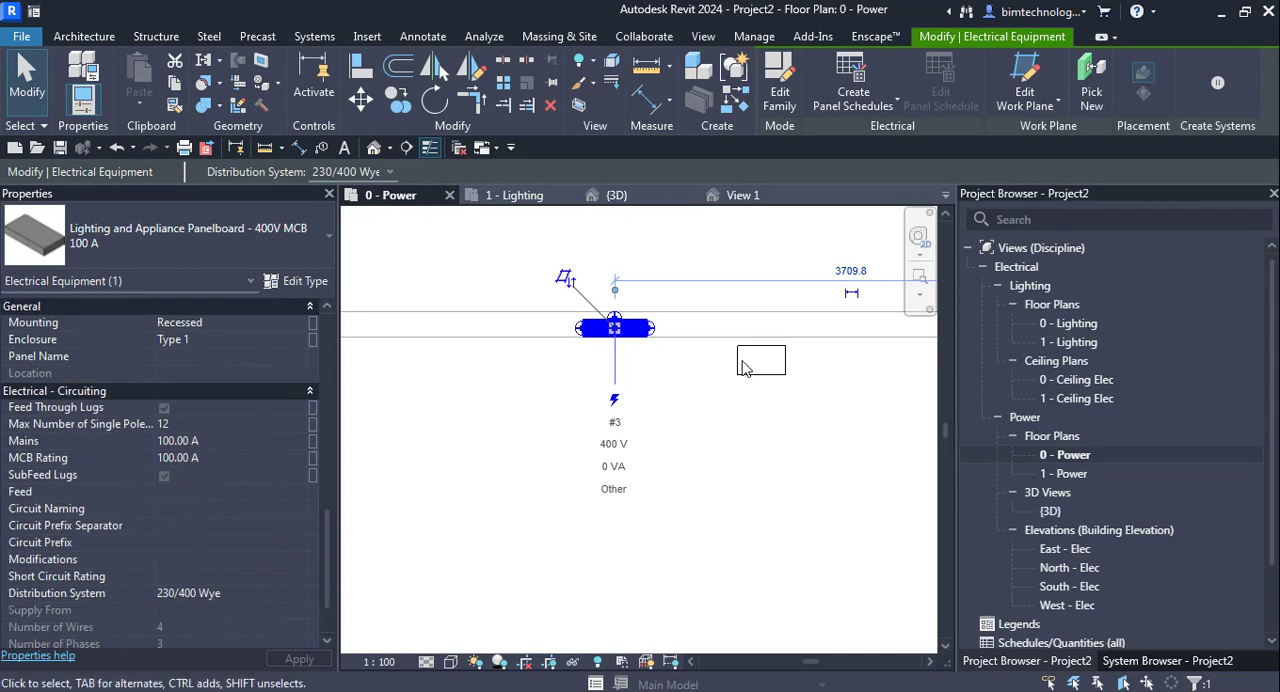
# - Examine the wall panelboard's constraints, loads, general and circuiting properties
pyautogui.scroll(10, 151, 554)
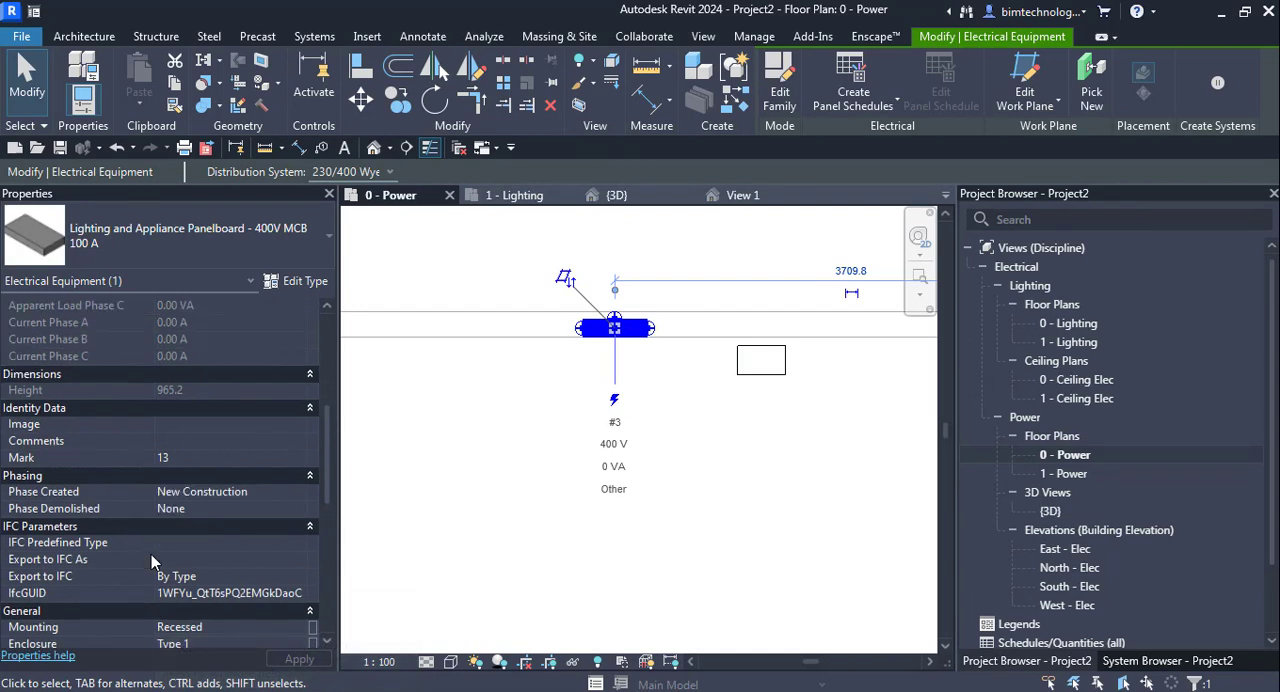
pyautogui.scroll(1, 118, 519)
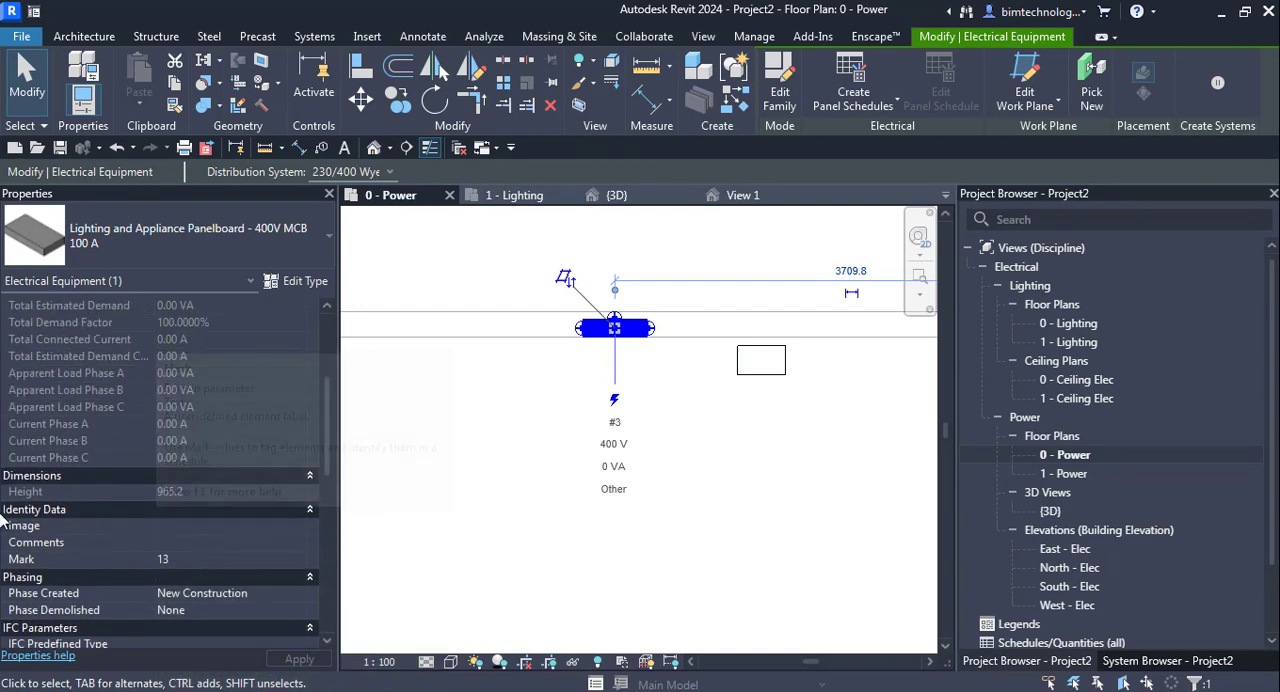
pyautogui.scroll(5, 225, 519)
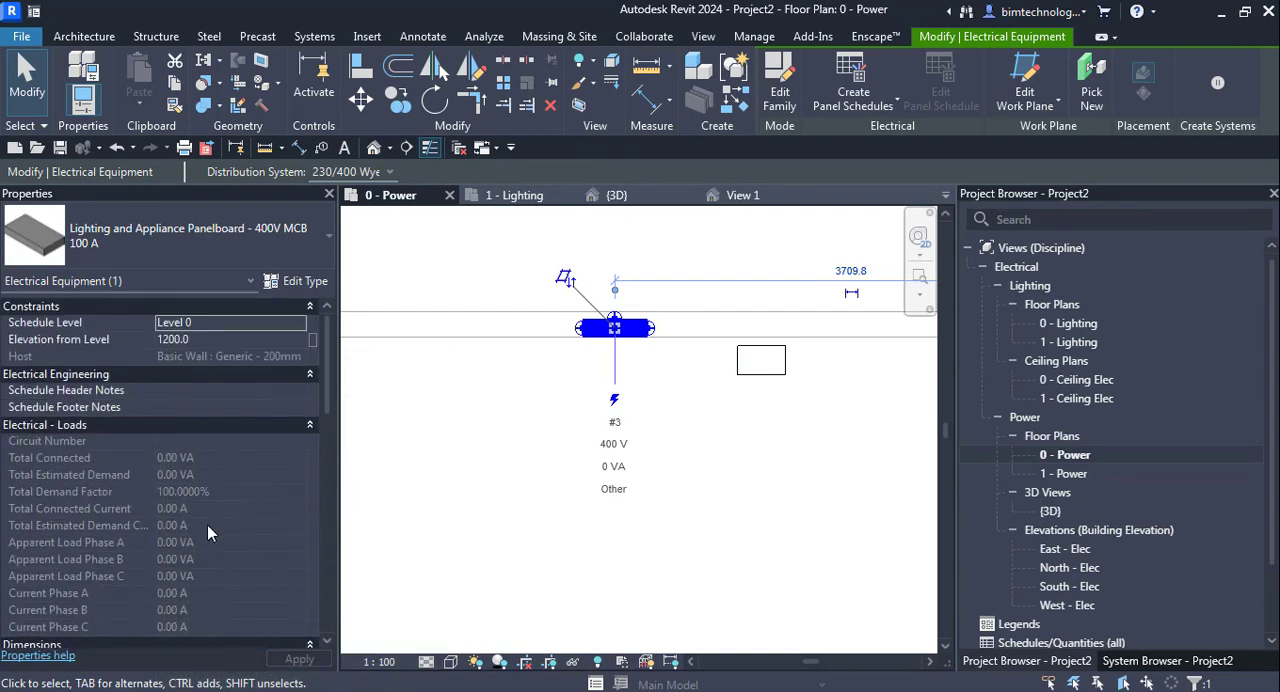
pyautogui.scroll(-6, 214, 530)
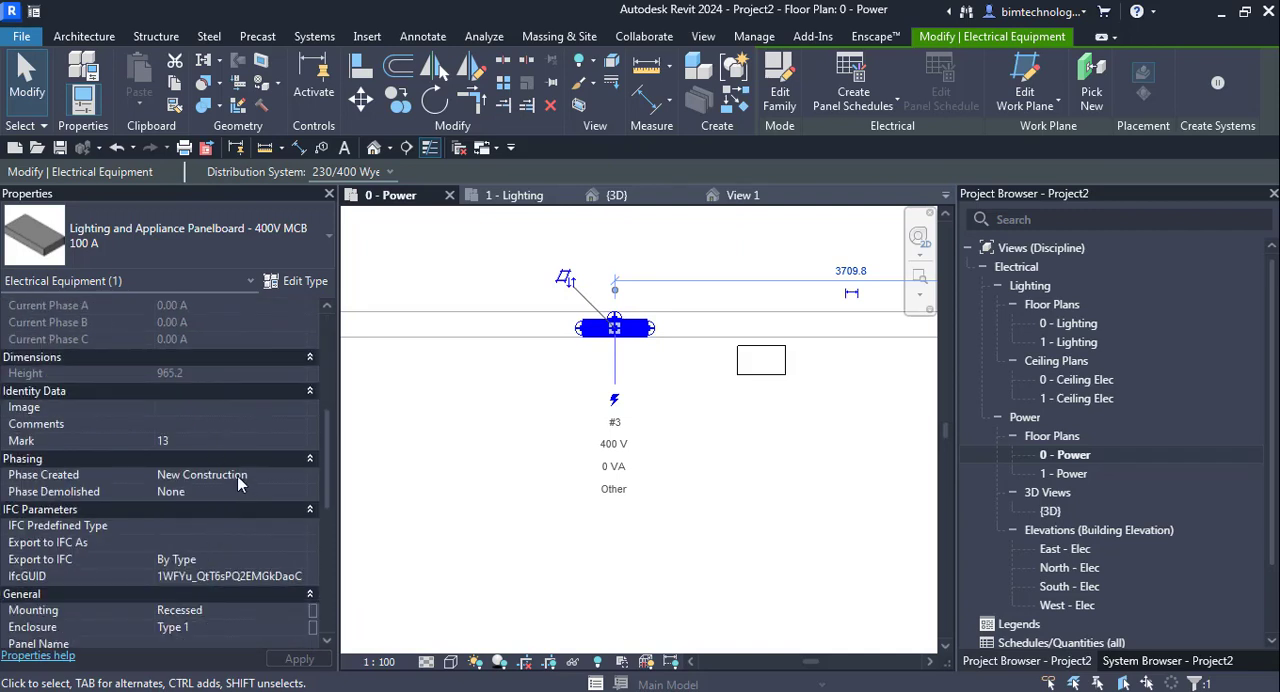
pyautogui.scroll(6, 238, 482)
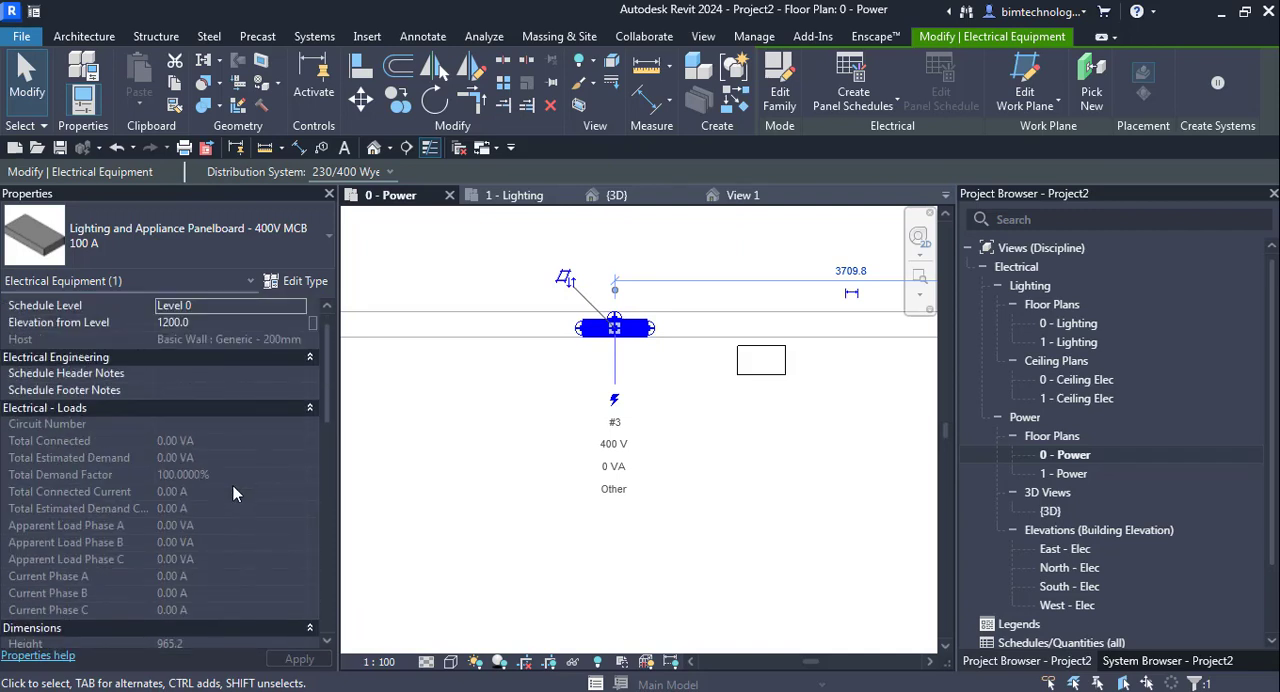
pyautogui.scroll(-5, 232, 493)
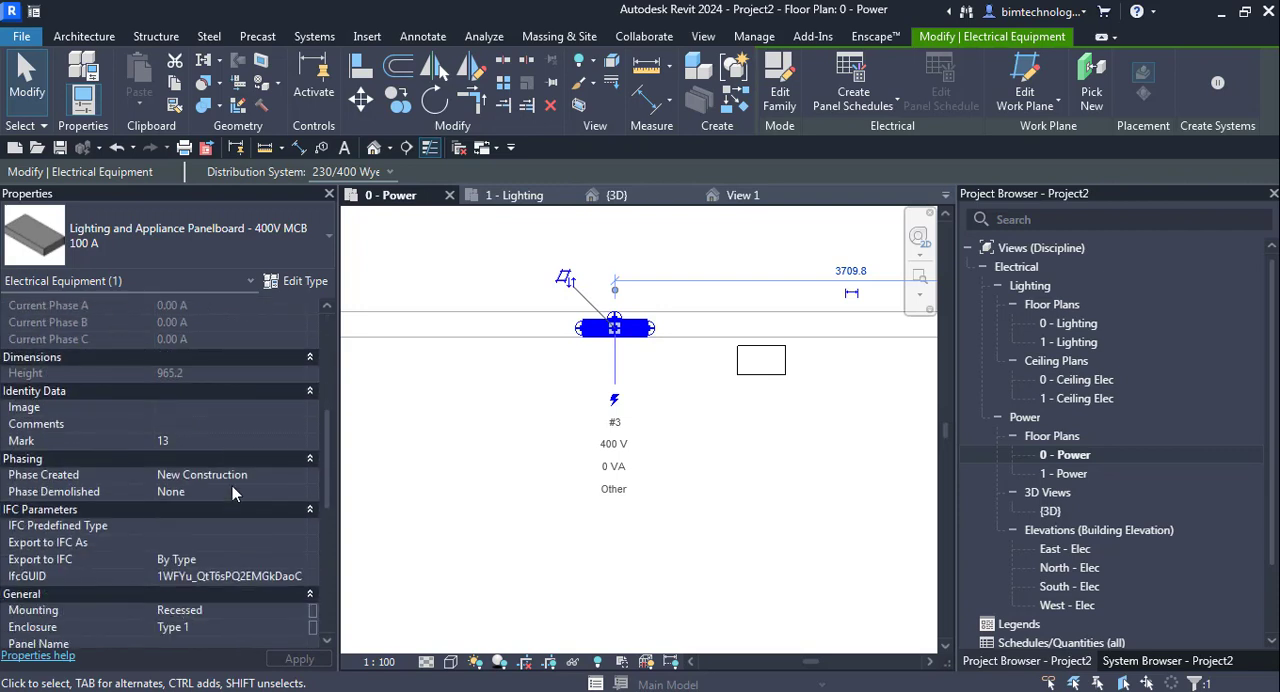
pyautogui.scroll(-5, 232, 486)
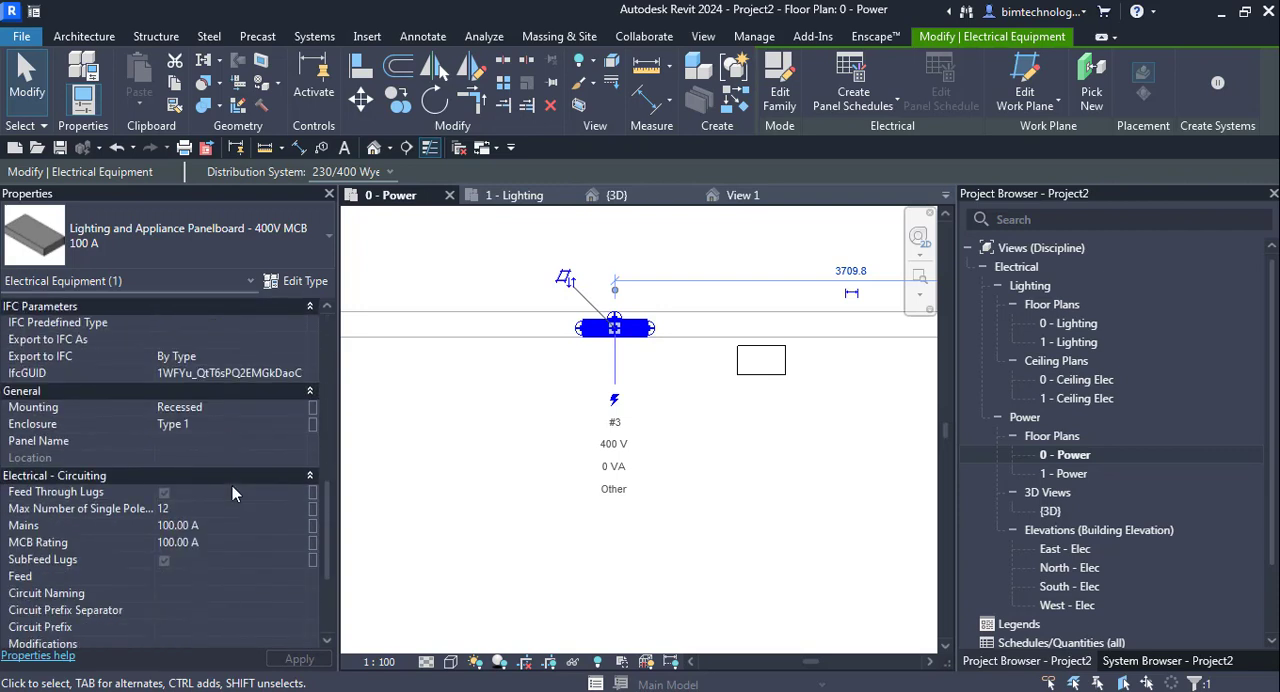
pyautogui.scroll(-1, 232, 492)
pyautogui.scroll(-2, 227, 491)
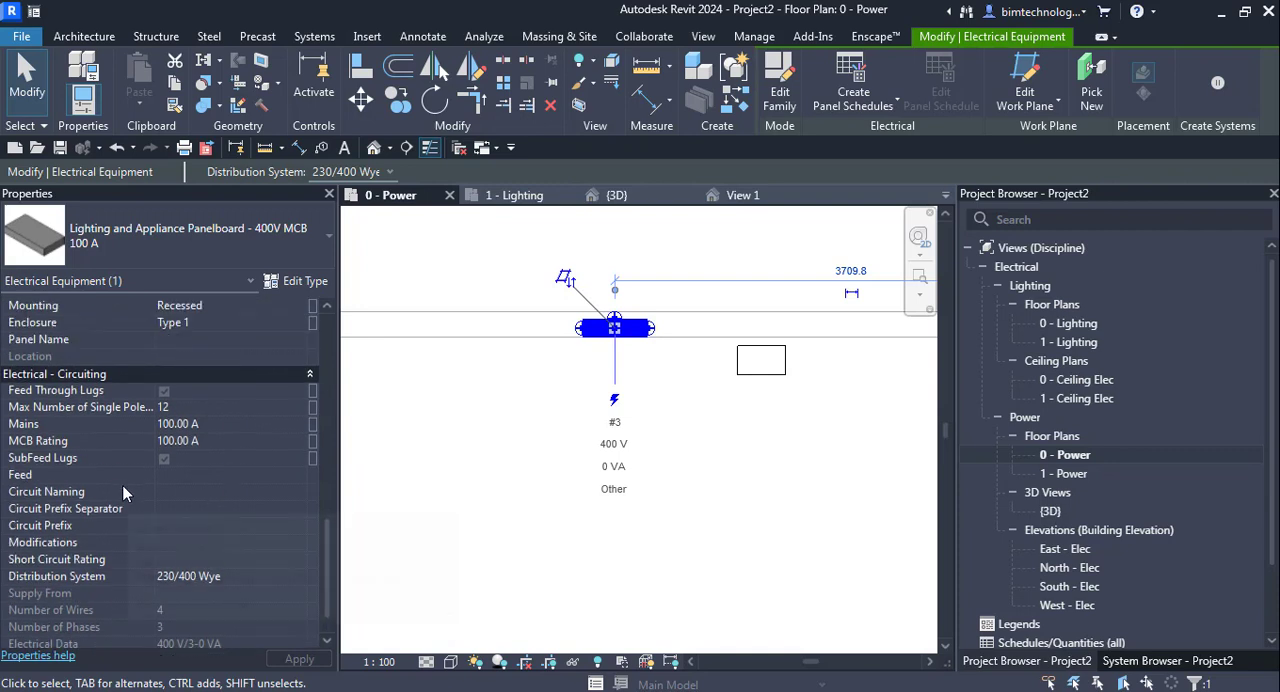
pyautogui.scroll(4, 125, 493)
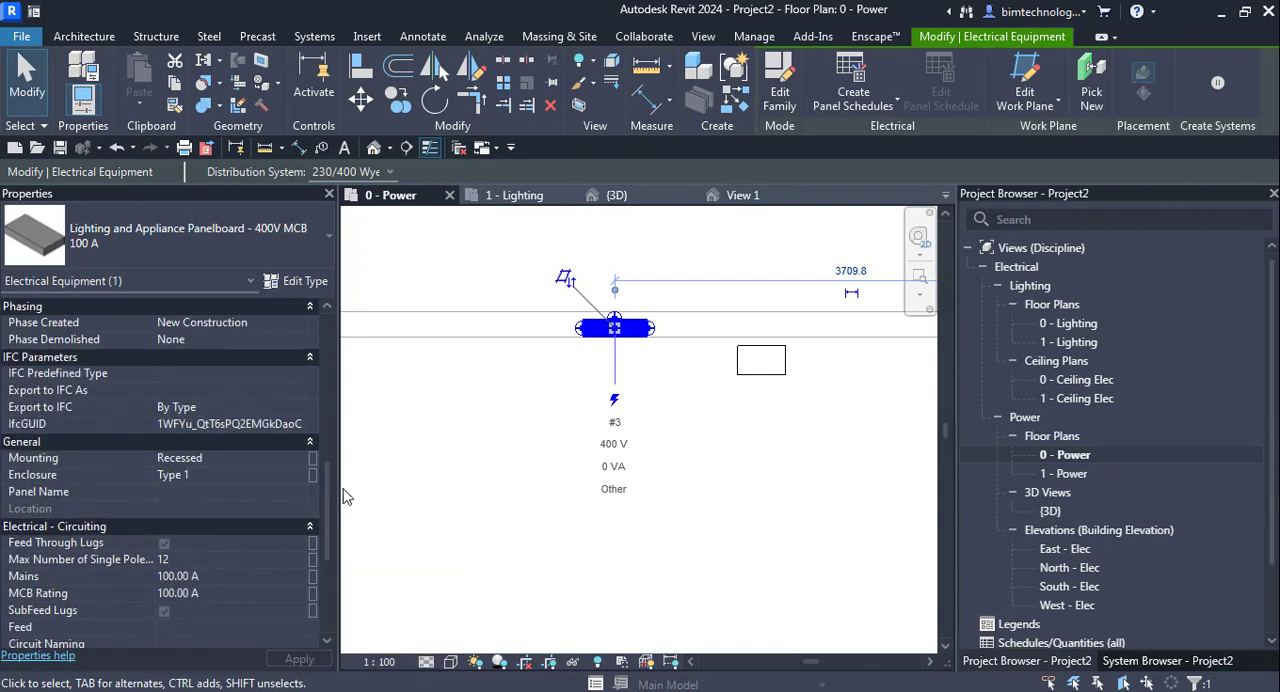
pyautogui.scroll(10, 170, 475)
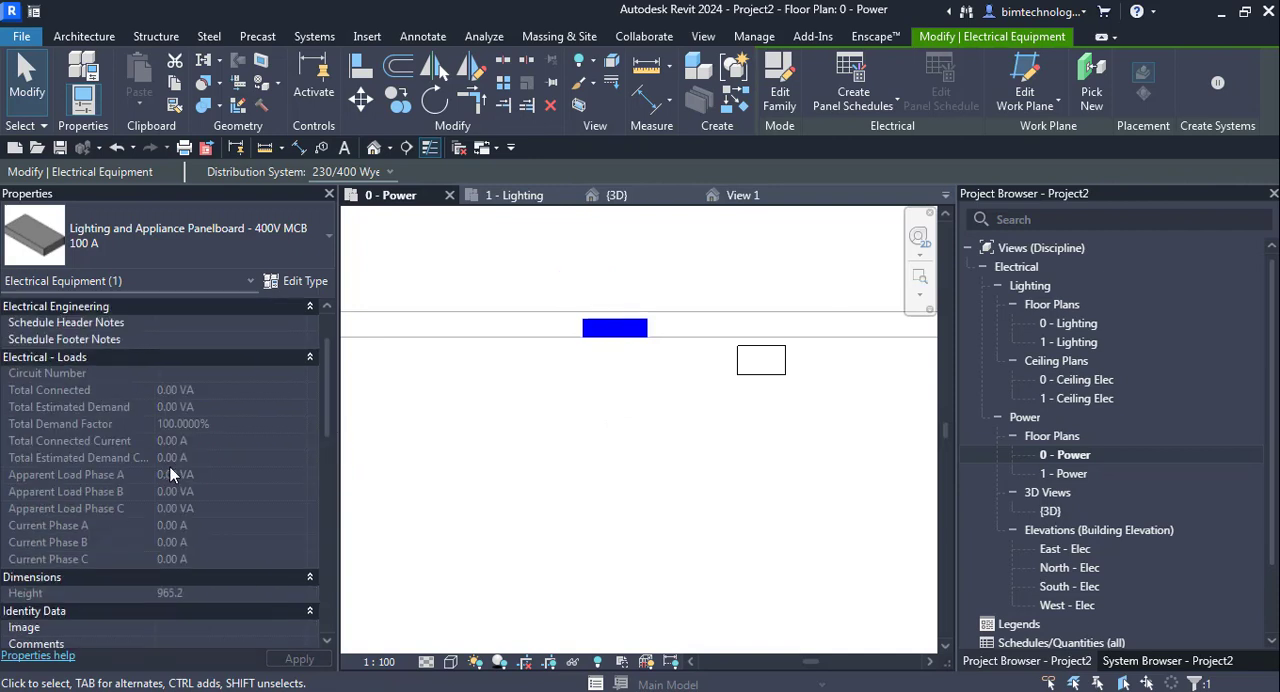
pyautogui.scroll(2, 170, 476)
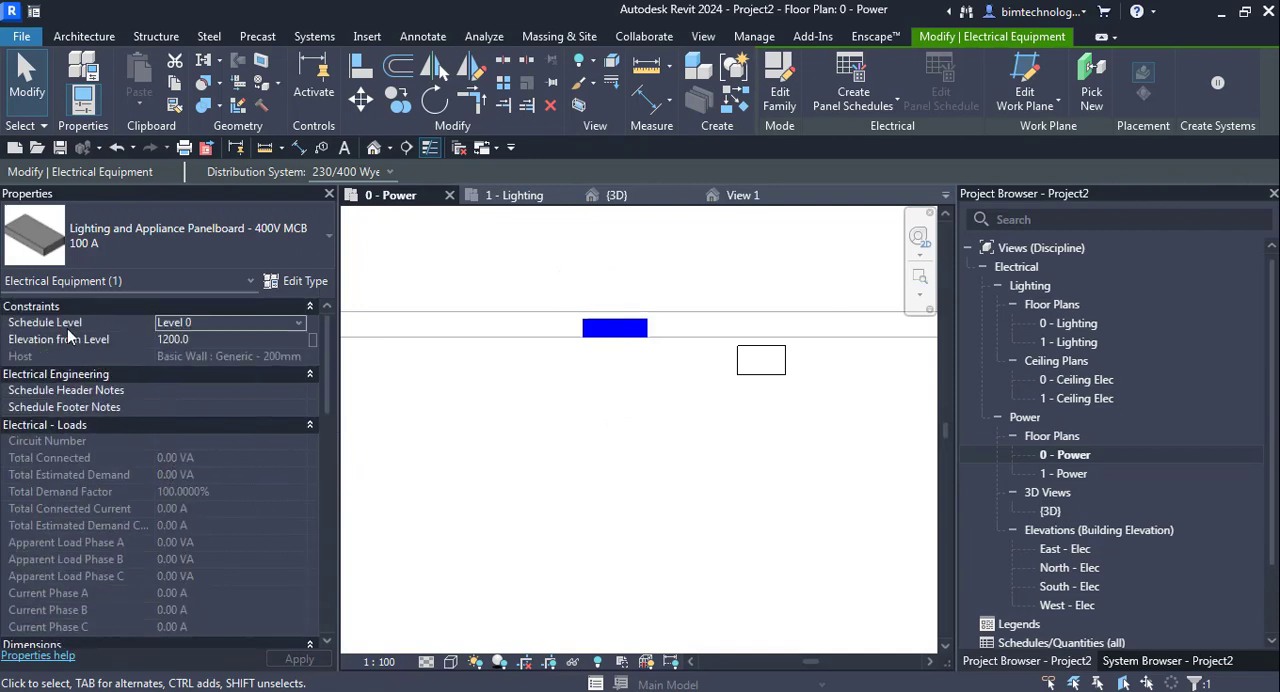
pyautogui.click(312, 376)
pyautogui.click(312, 376)
pyautogui.scroll(-8, 163, 411)
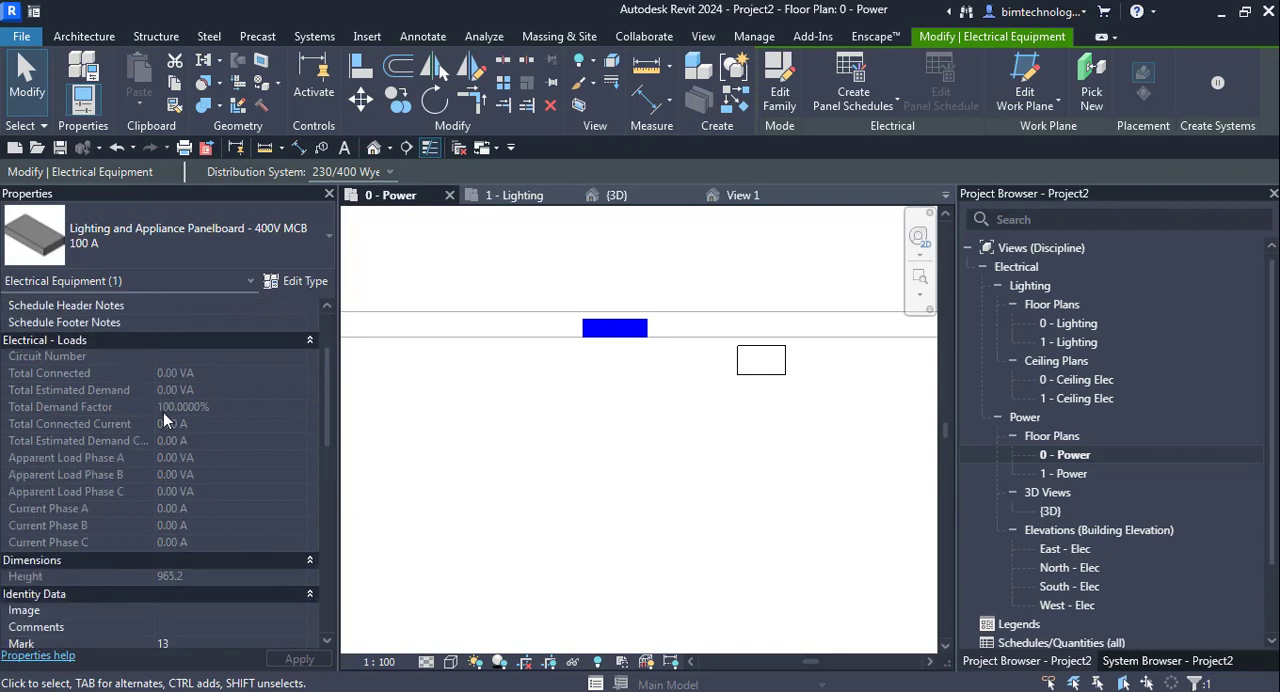
pyautogui.scroll(-7, 163, 412)
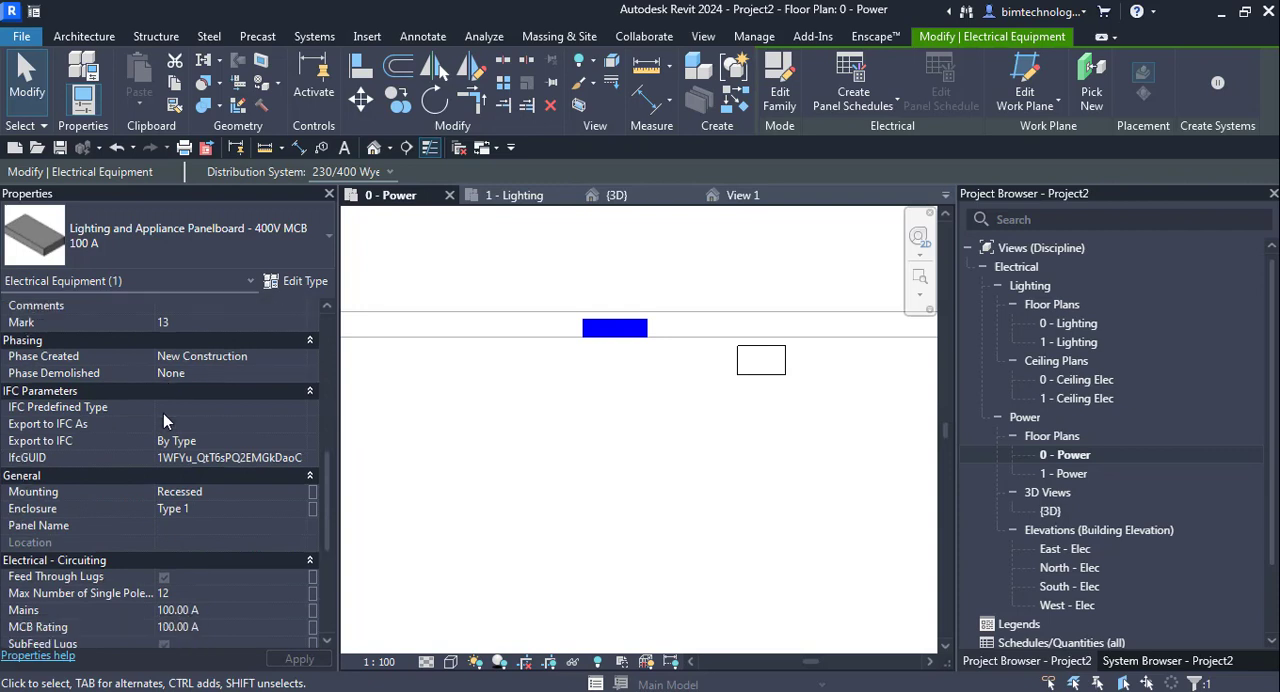
pyautogui.scroll(-3, 171, 420)
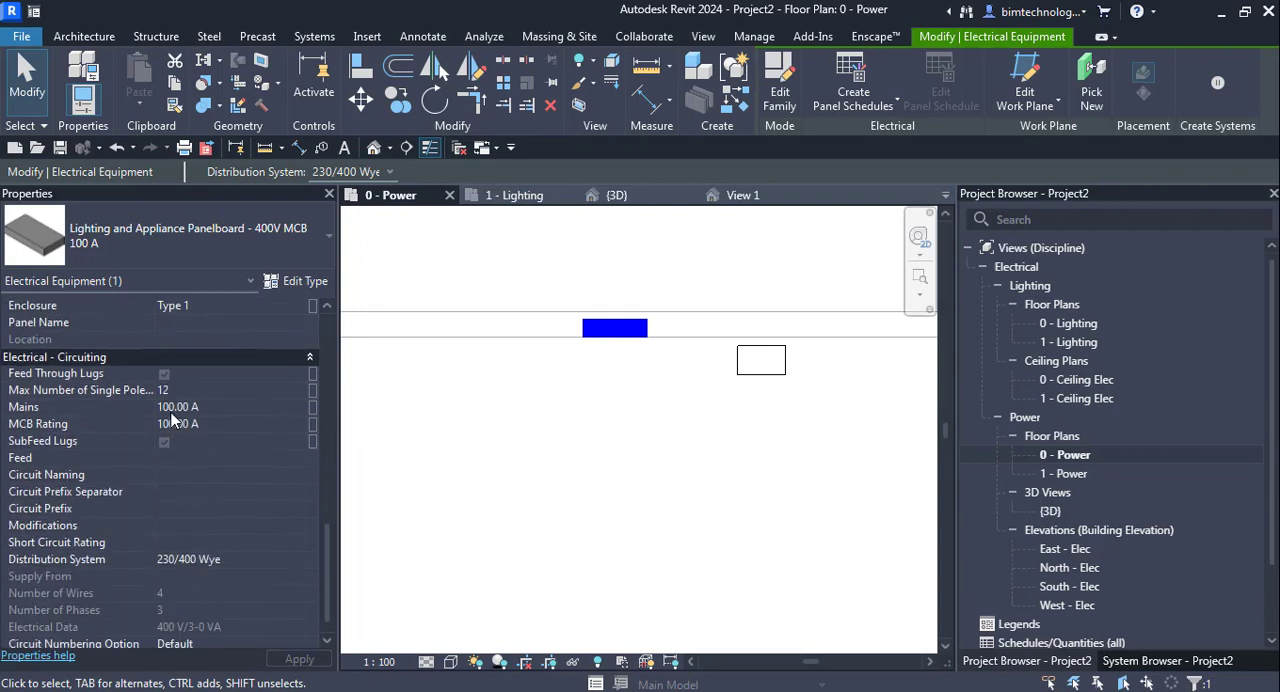
pyautogui.scroll(5, 176, 457)
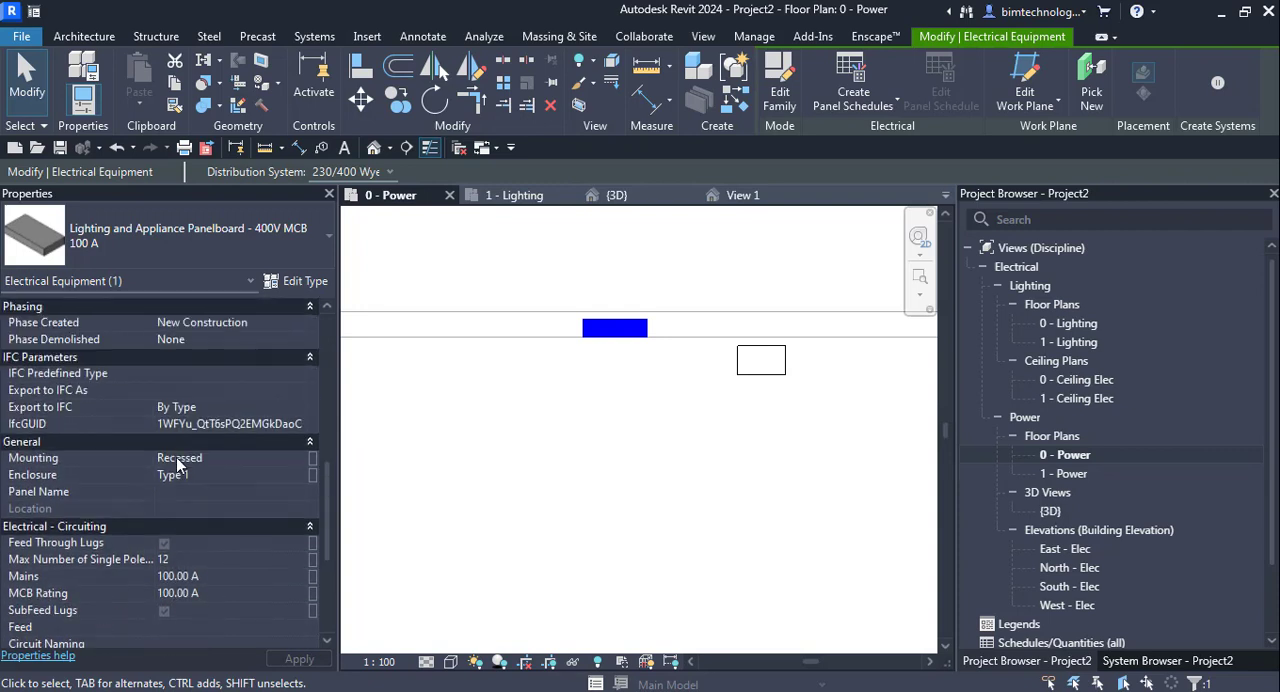
pyautogui.scroll(3, 176, 457)
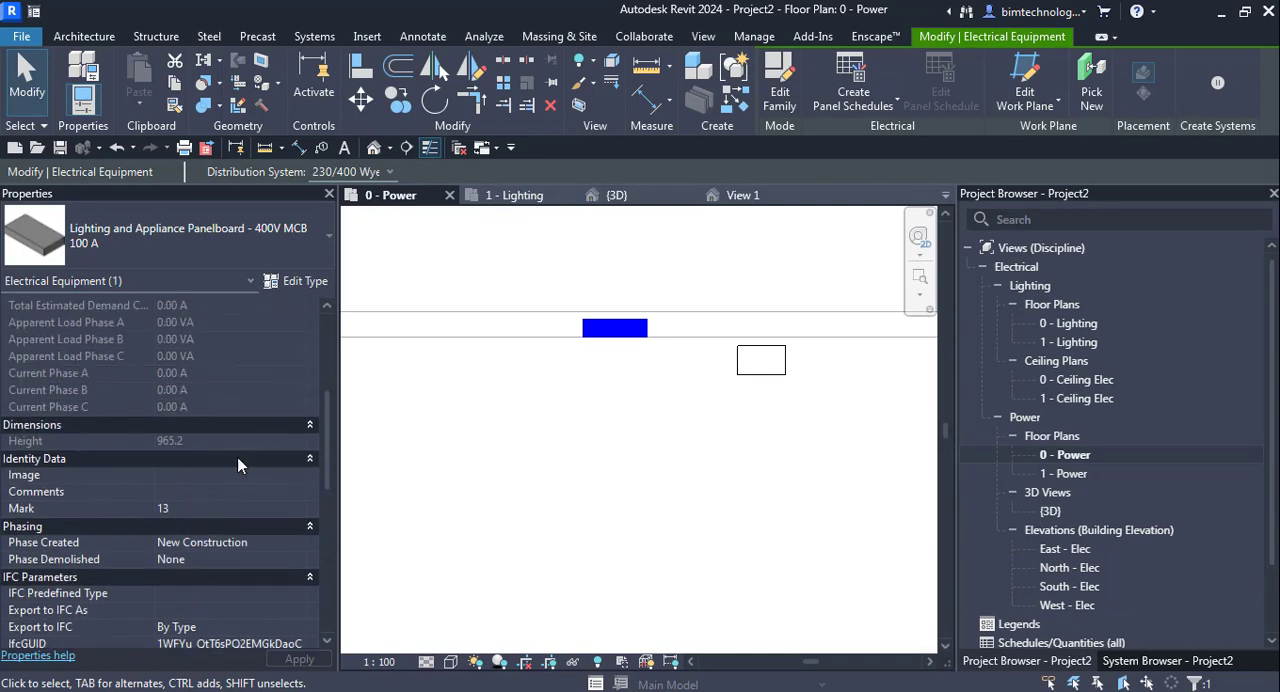
pyautogui.click(668, 438)
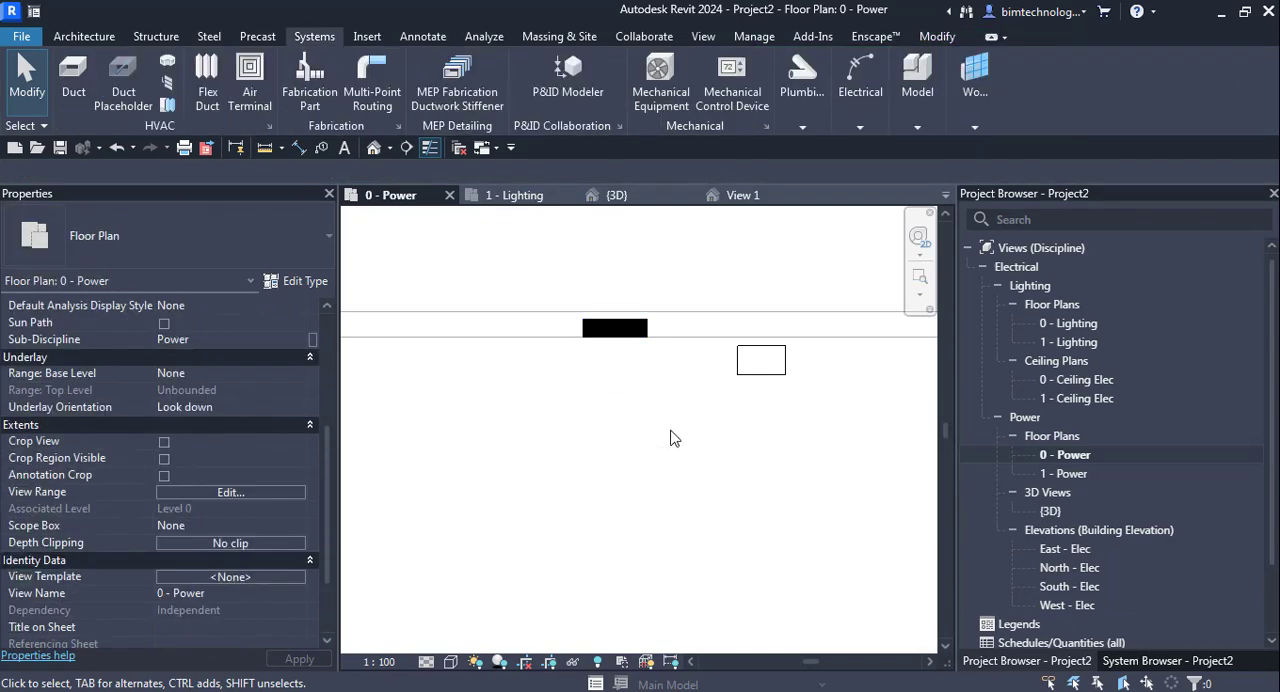
# - Set the transformer's Secondary Distribution System to 230/400 Wye
pyautogui.click(778, 383)
pyautogui.scroll(-1, 240, 516)
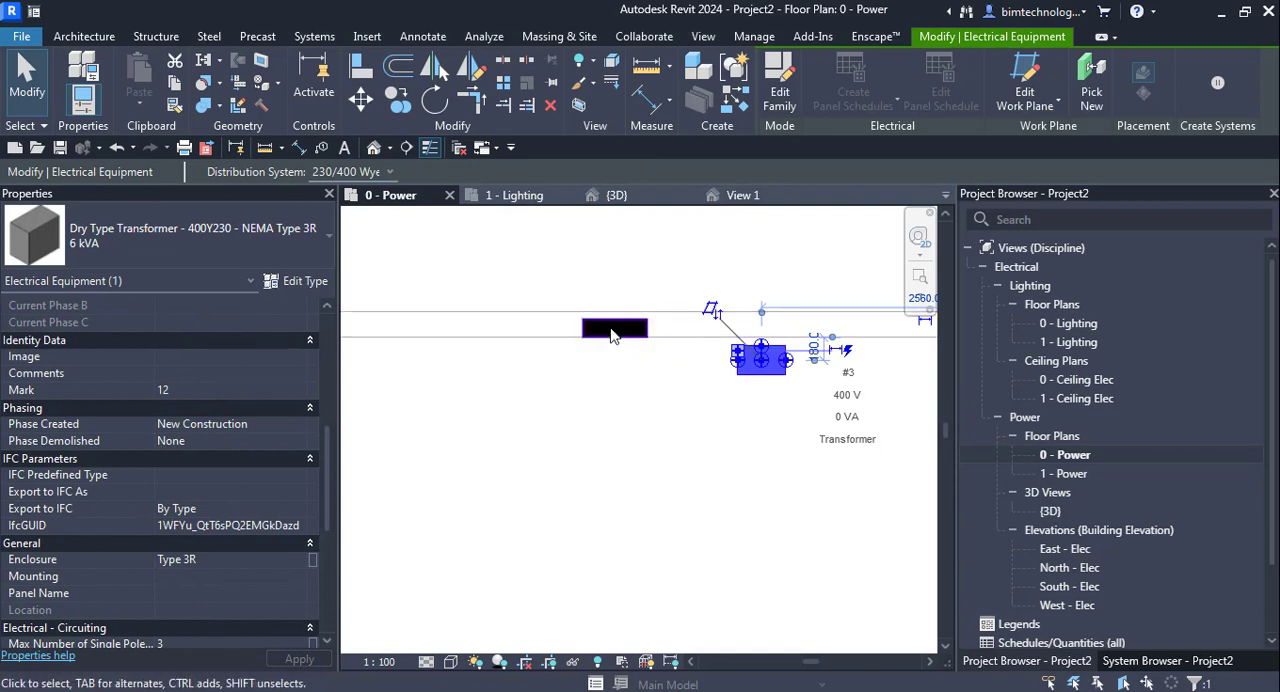
pyautogui.scroll(-3, 222, 525)
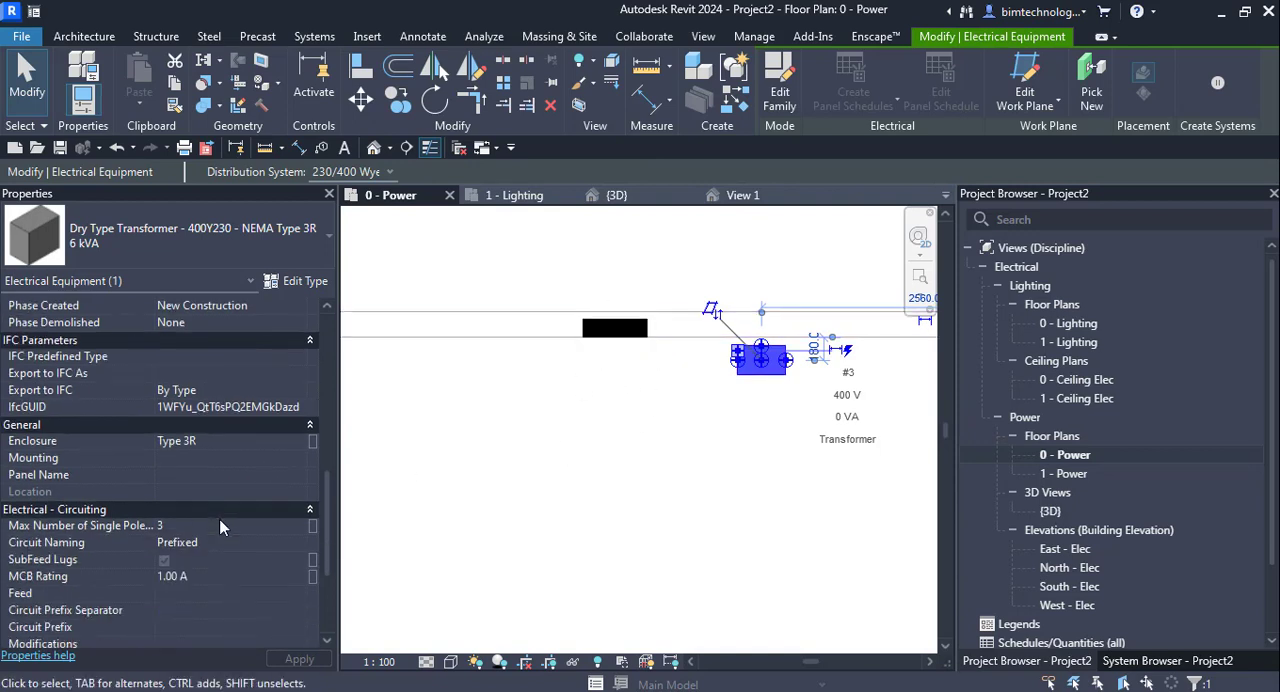
pyautogui.scroll(-2, 222, 527)
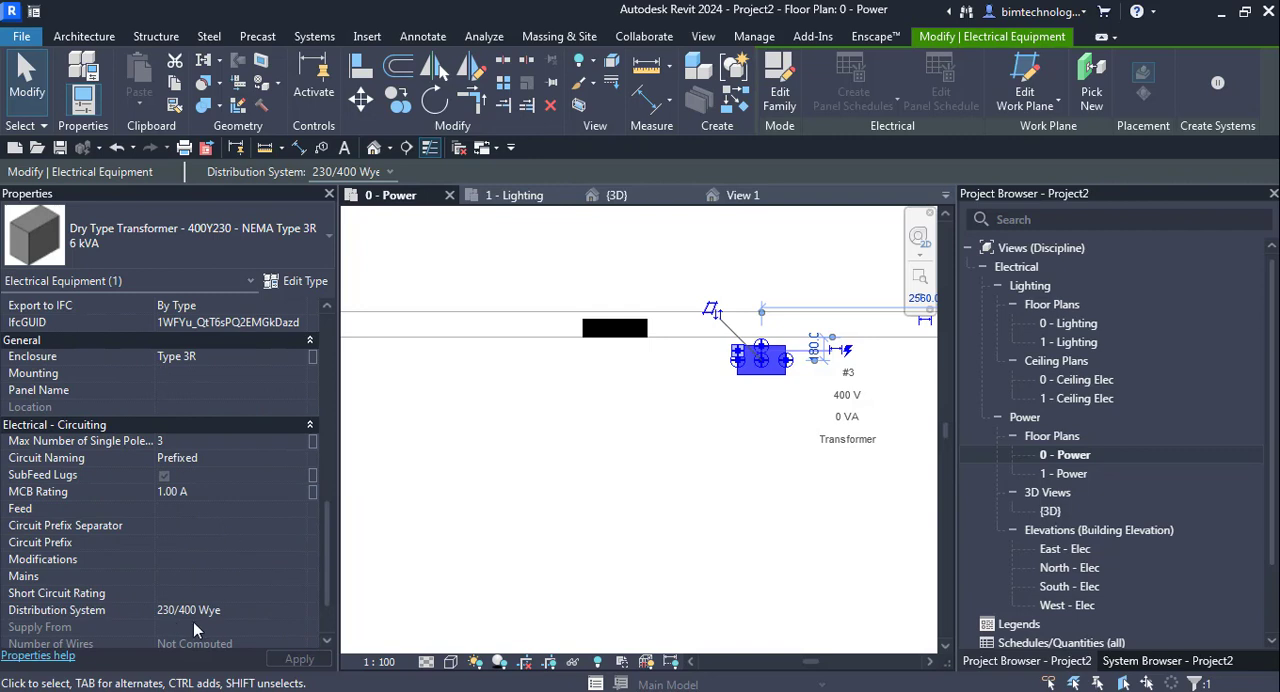
pyautogui.scroll(5, 183, 612)
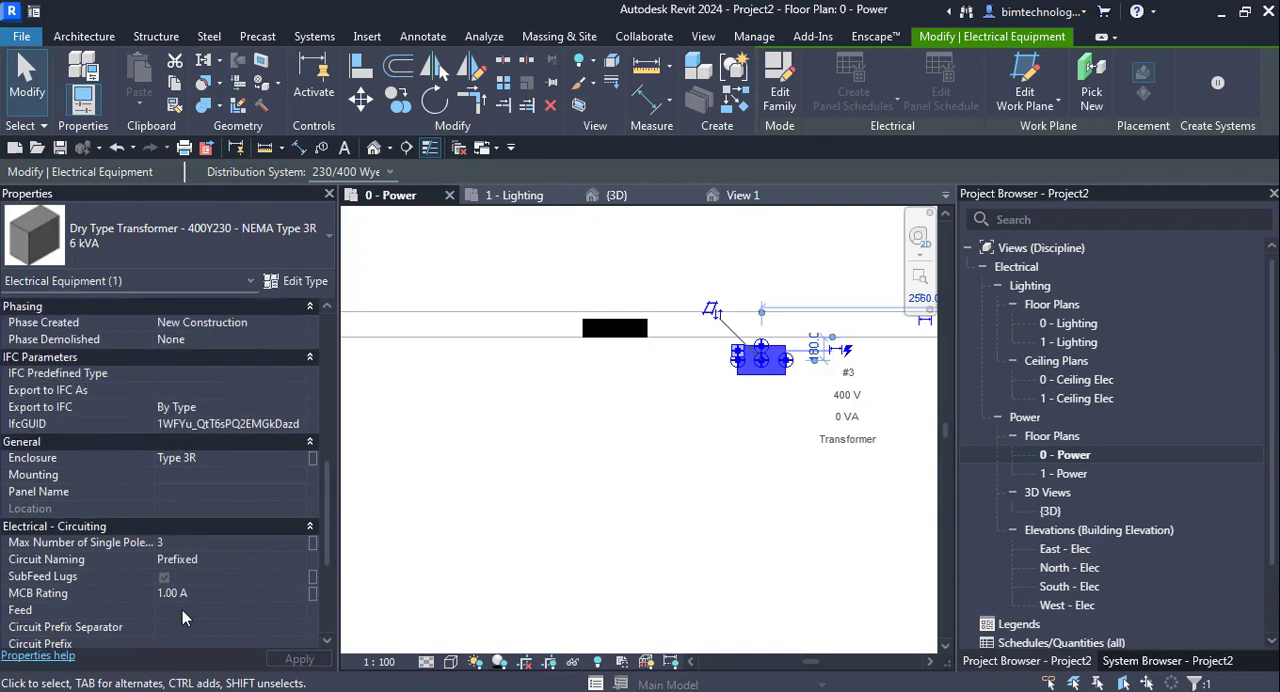
pyautogui.scroll(7, 182, 606)
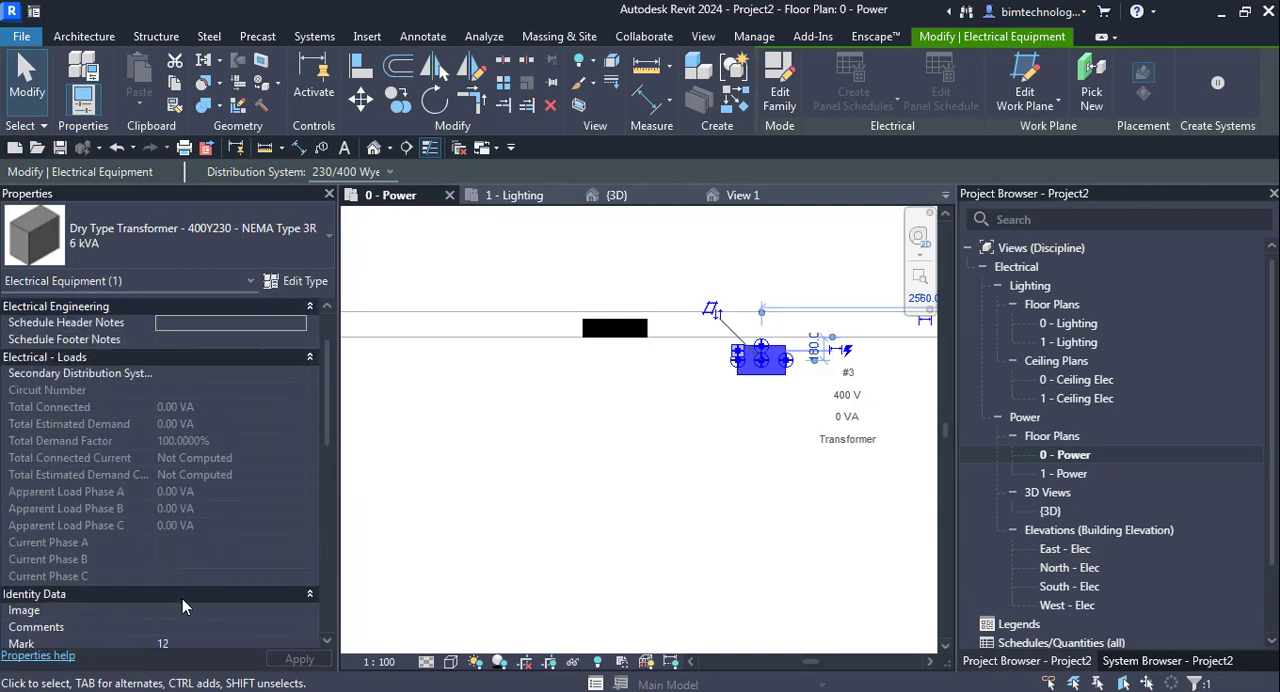
pyautogui.click(272, 373)
pyautogui.click(300, 379)
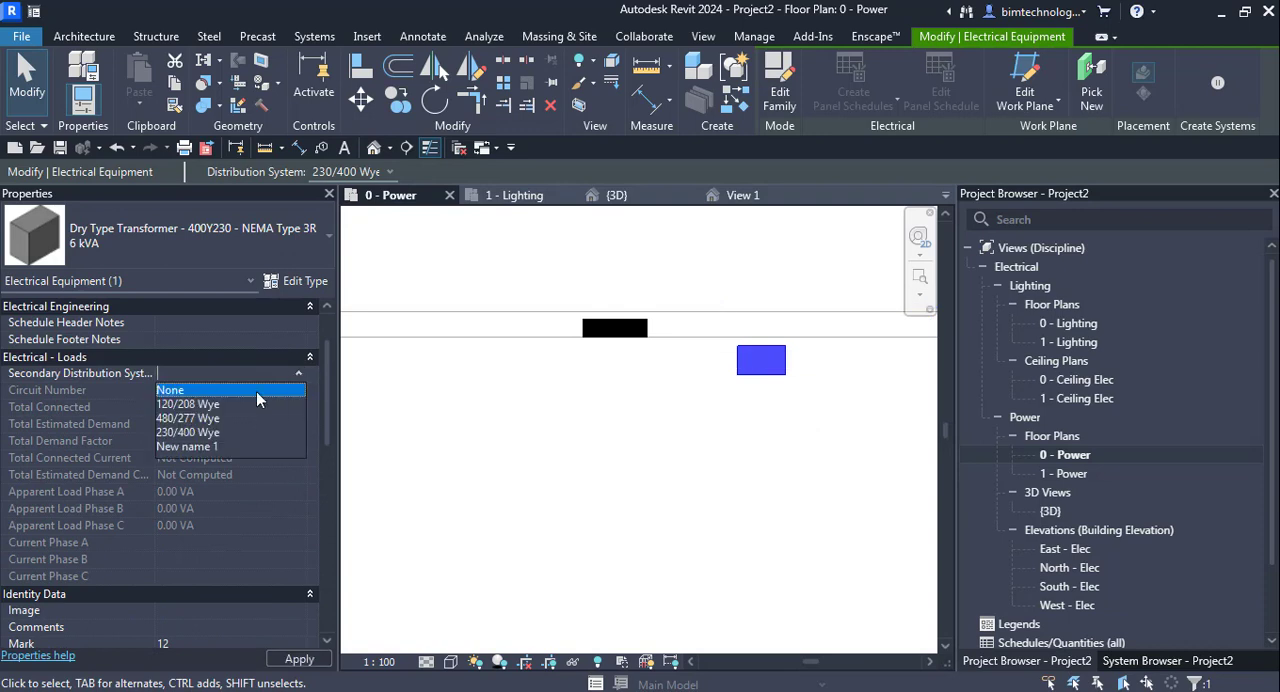
pyautogui.click(195, 432)
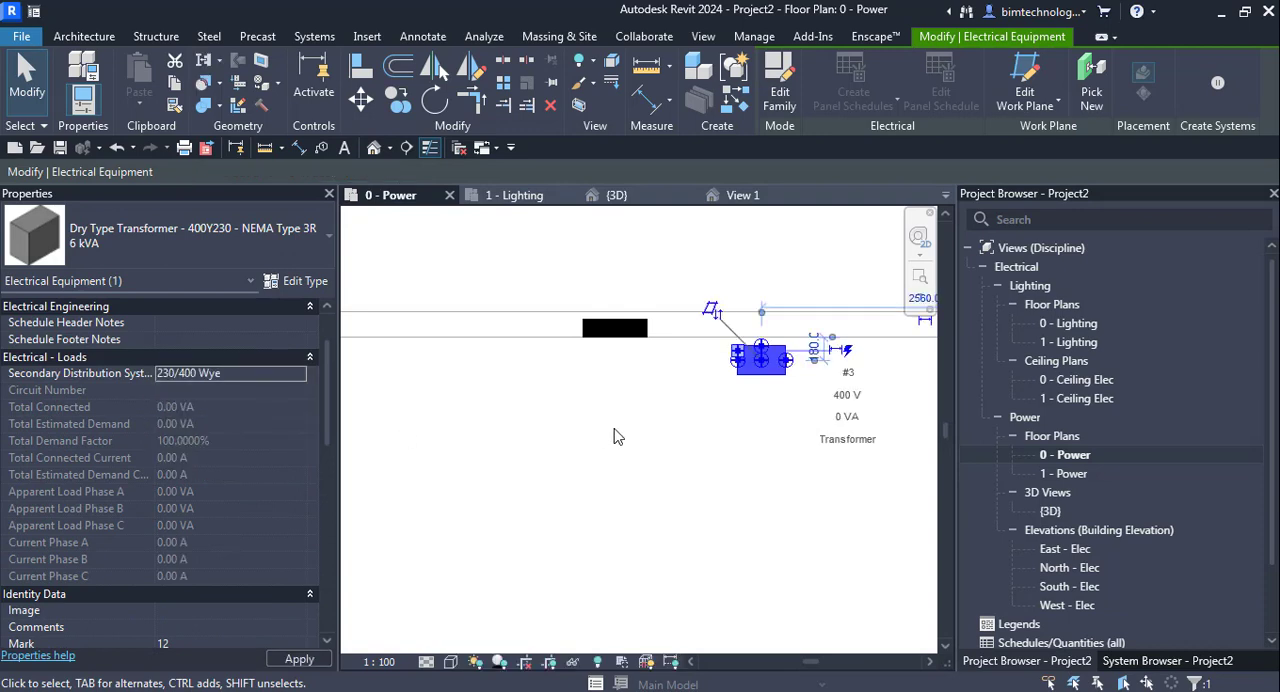
pyautogui.click(466, 477)
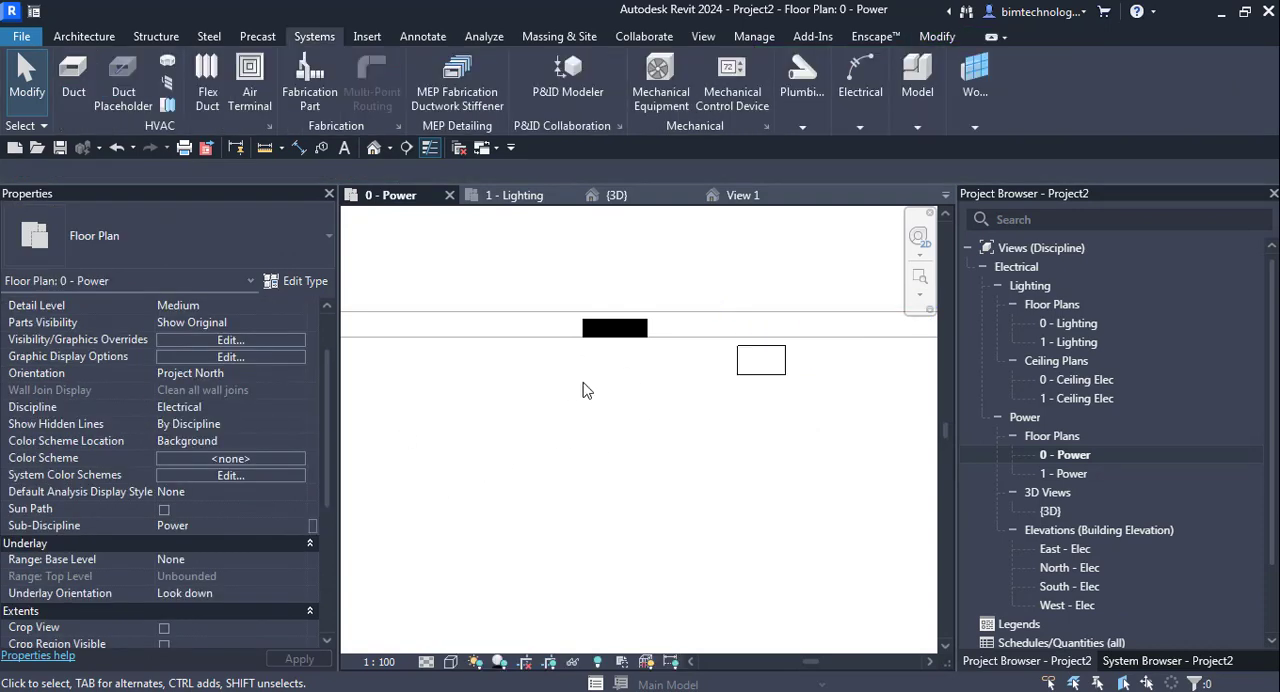
# - Create a power circuit for the wall panelboard and assign the transformer as its supply panel
pyautogui.click(607, 341)
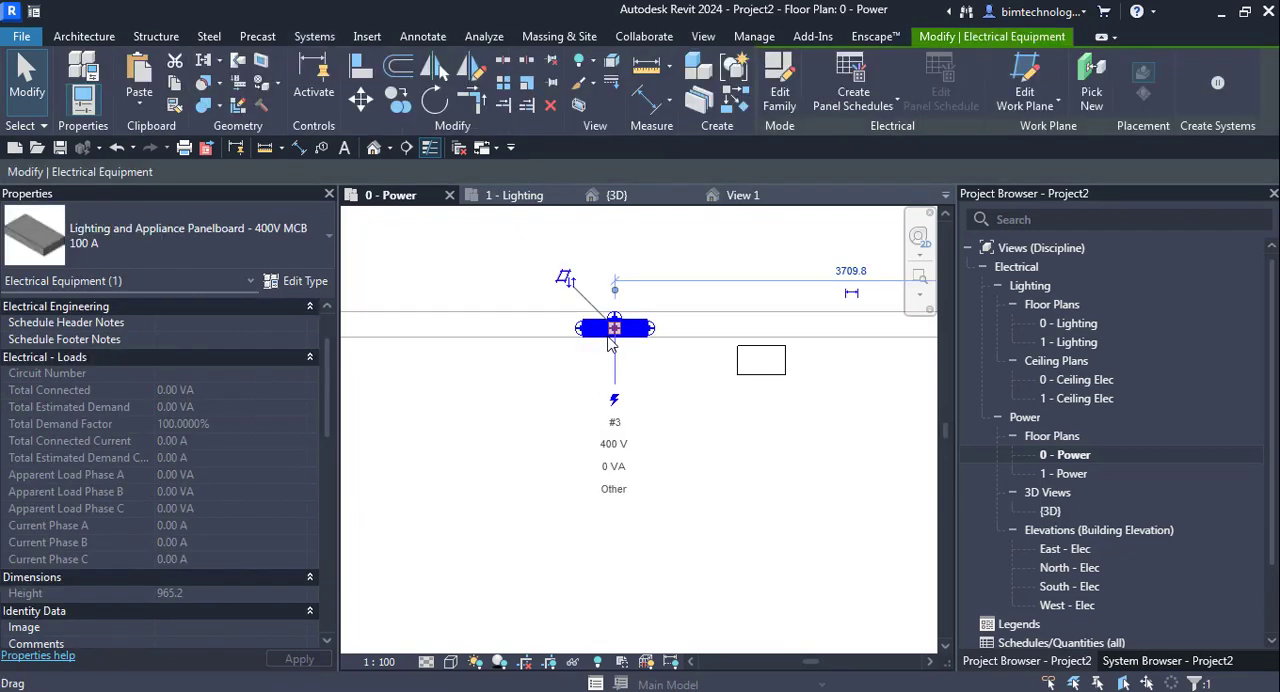
pyautogui.click(763, 381)
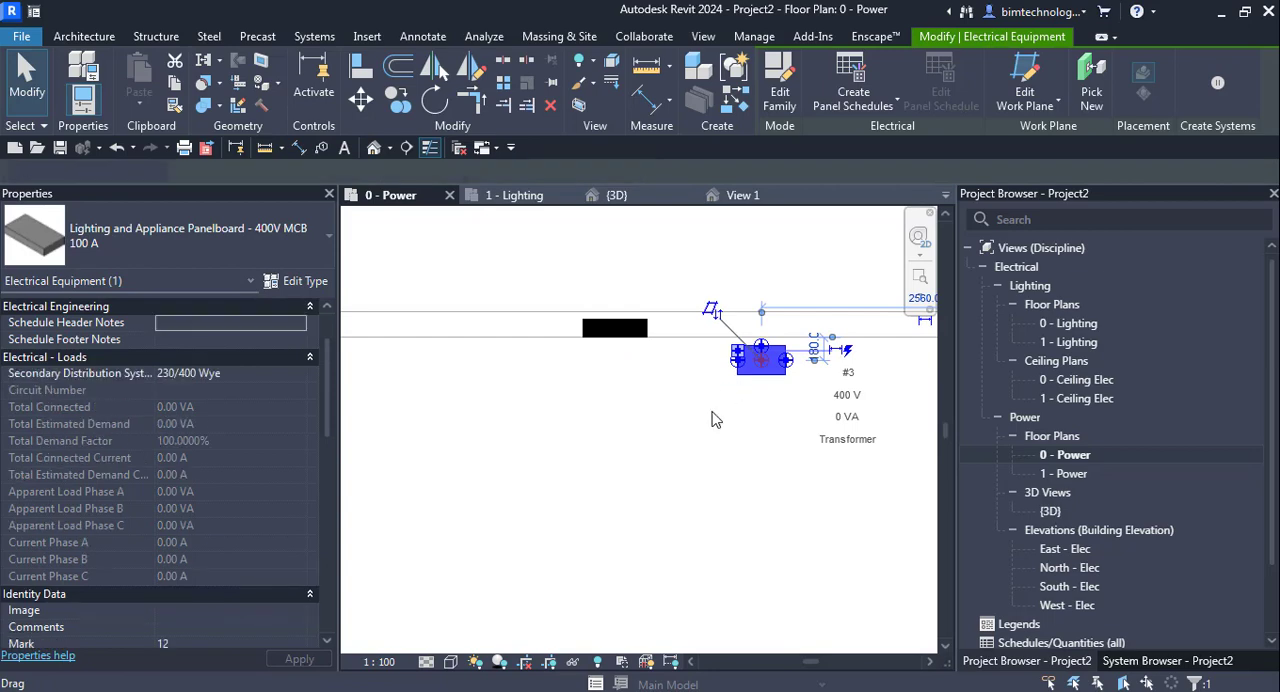
pyautogui.click(715, 419)
pyautogui.click(615, 346)
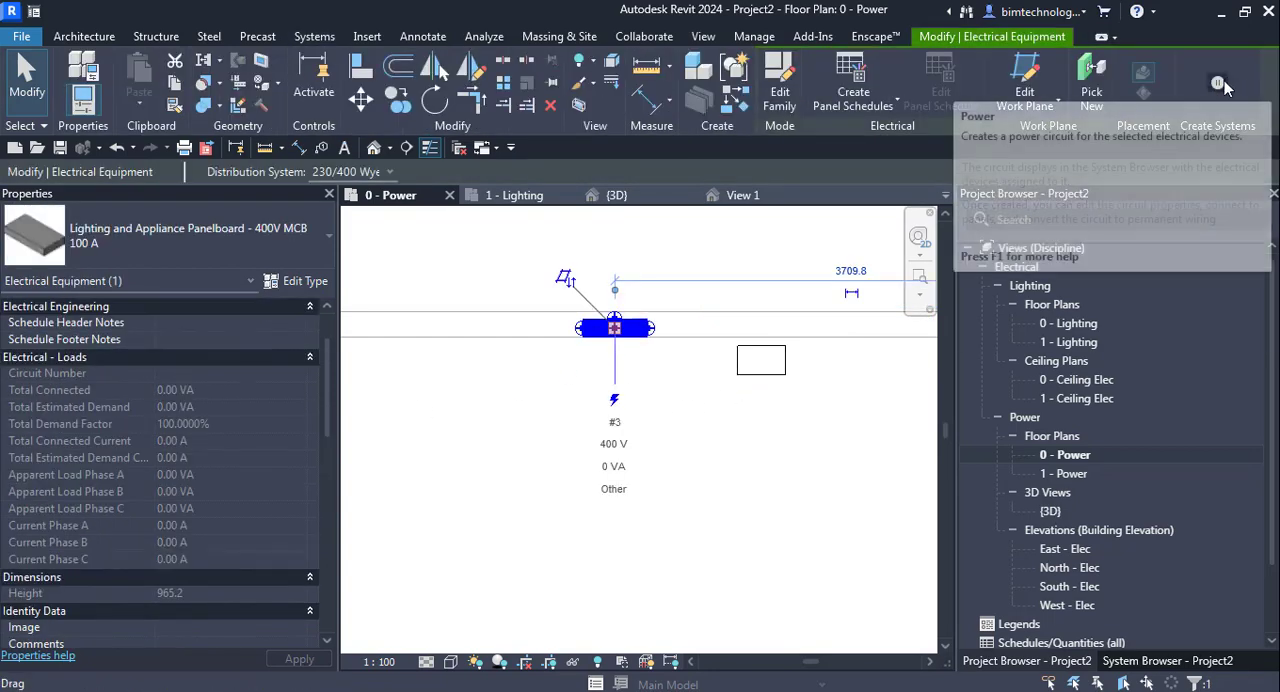
pyautogui.click(1220, 87)
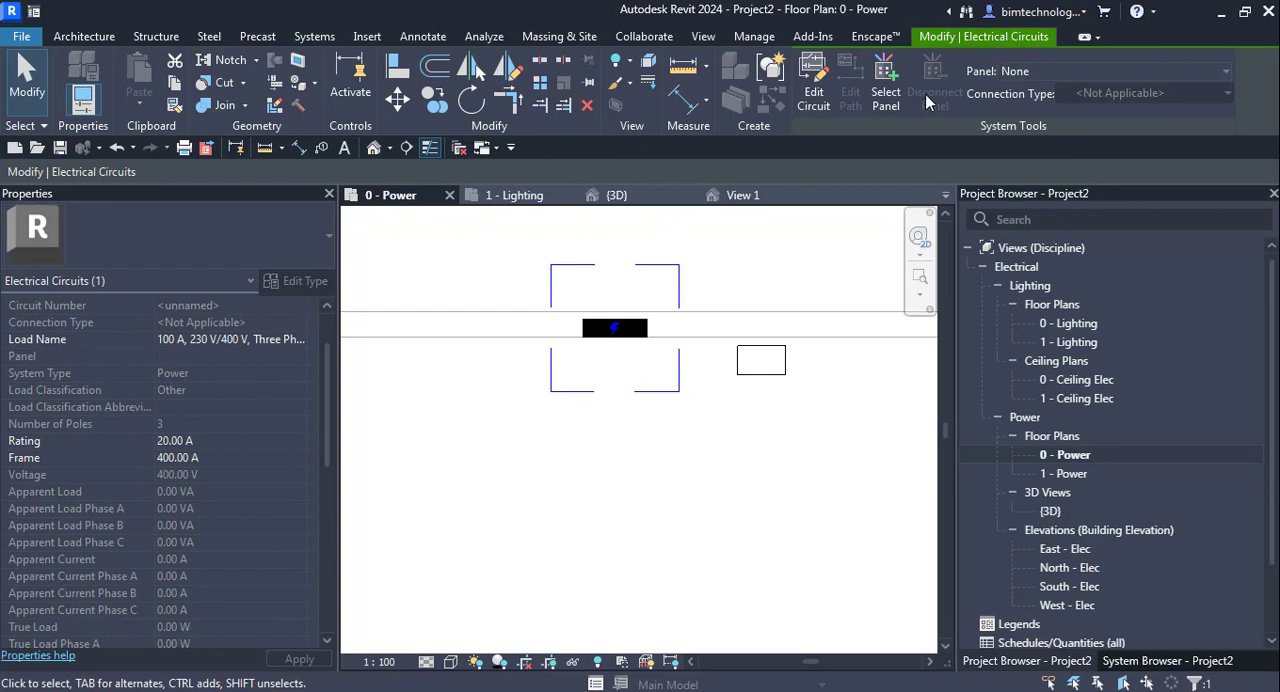
pyautogui.click(886, 88)
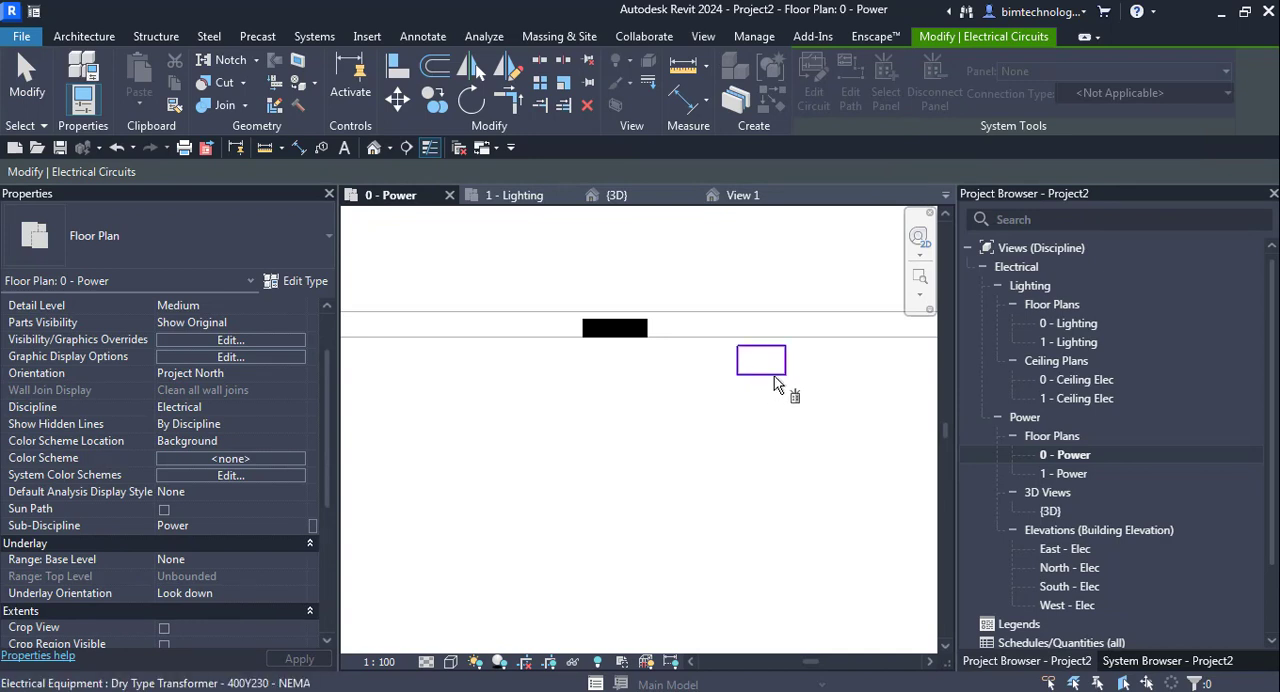
pyautogui.click(775, 385)
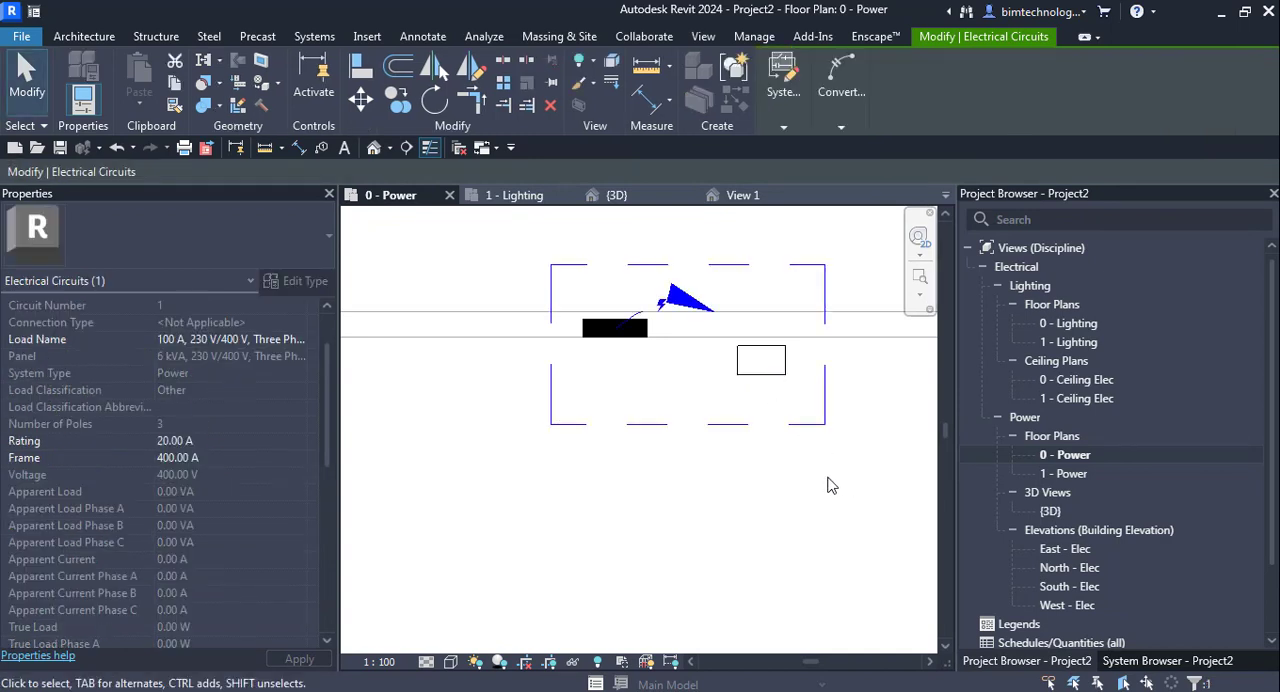
# - Convert the panelboard's power circuit to arc wiring running from the panelboard toward the transformer
pyautogui.click(784, 128)
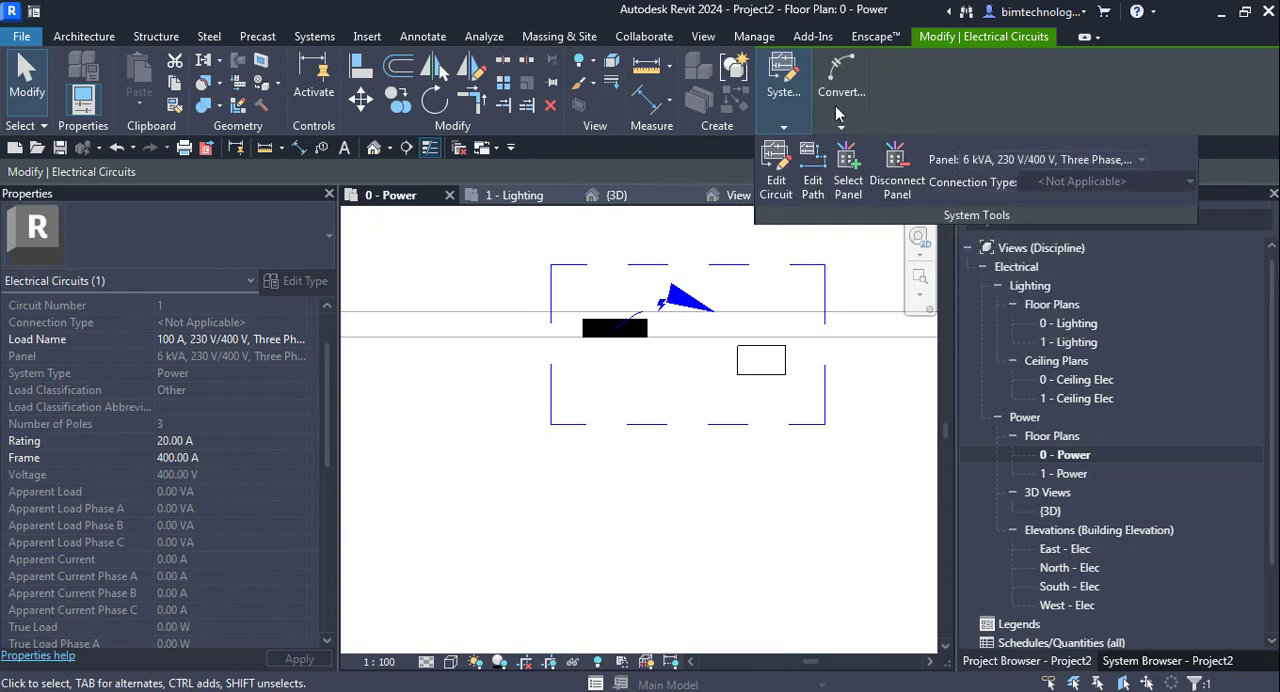
pyautogui.moveTo(838, 110)
pyautogui.click(828, 181)
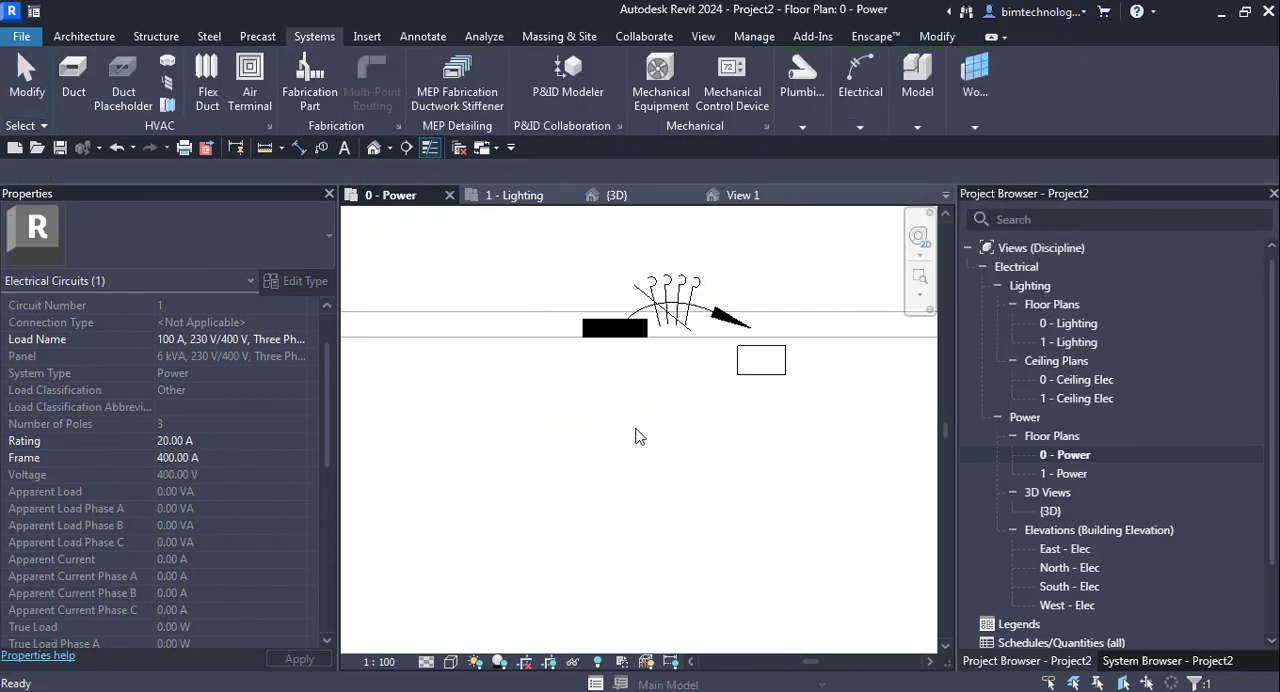
pyautogui.click(703, 463)
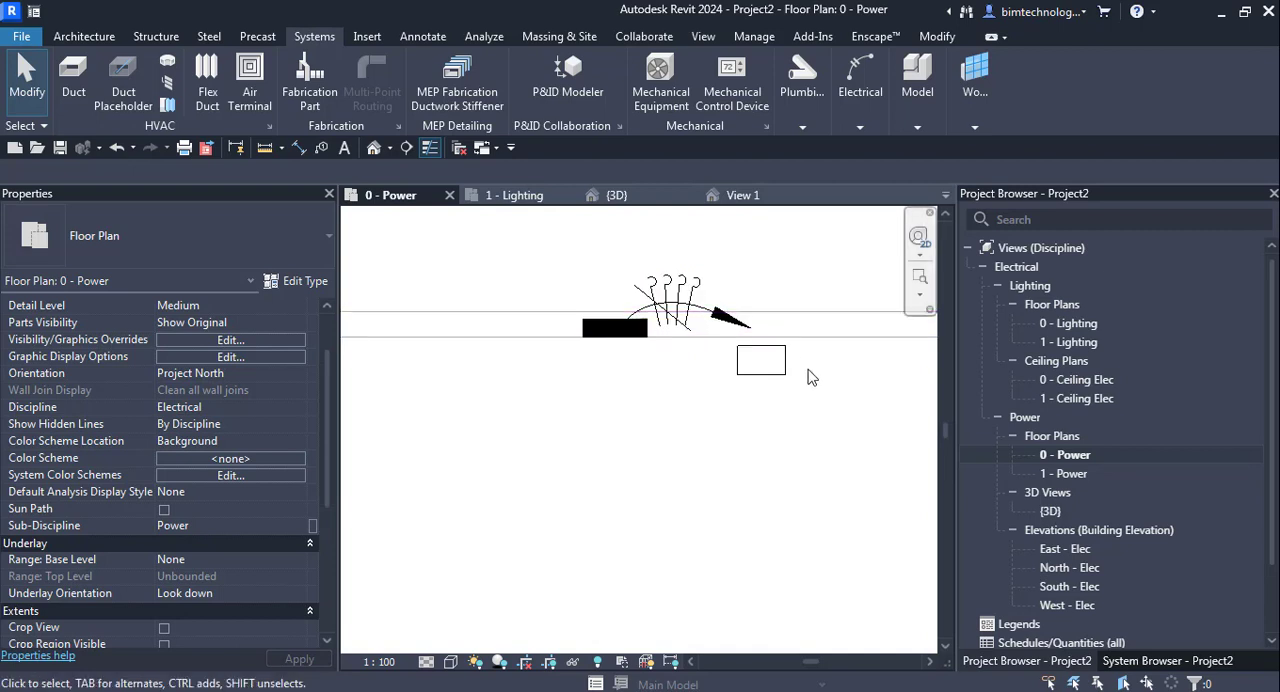
pyautogui.scroll(-2, 618, 412)
pyautogui.scroll(3, 653, 433)
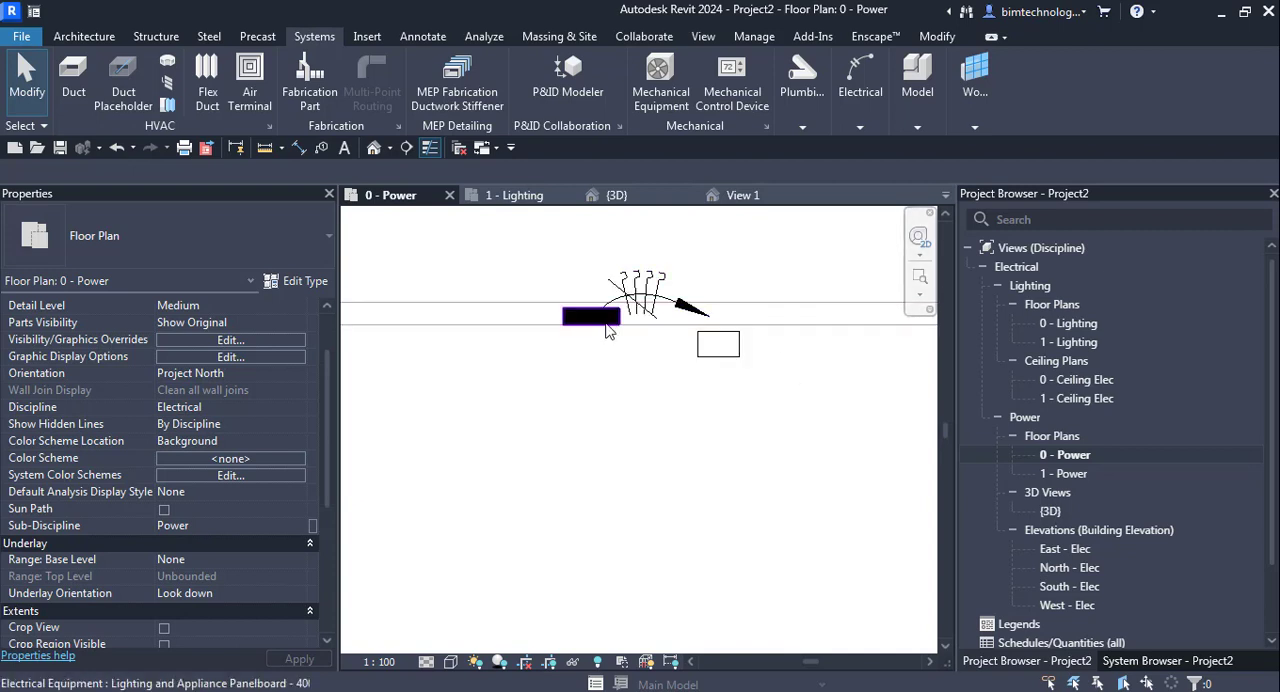
pyautogui.click(726, 370)
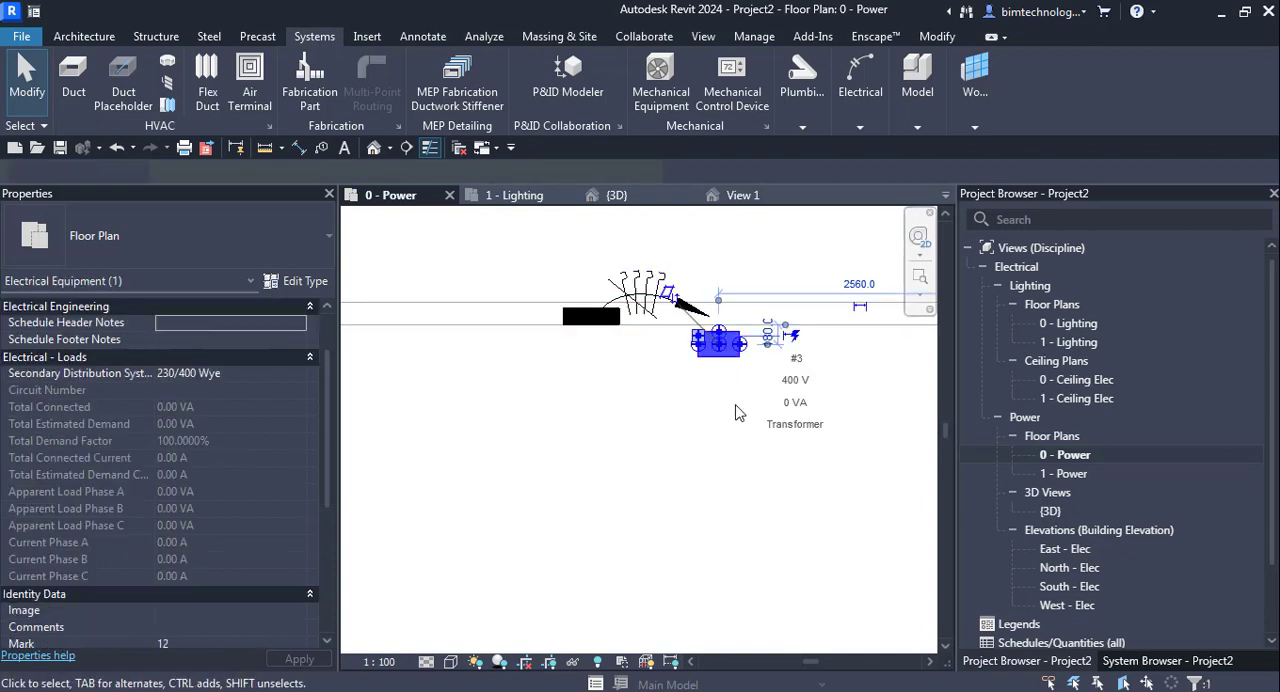
pyautogui.click(737, 409)
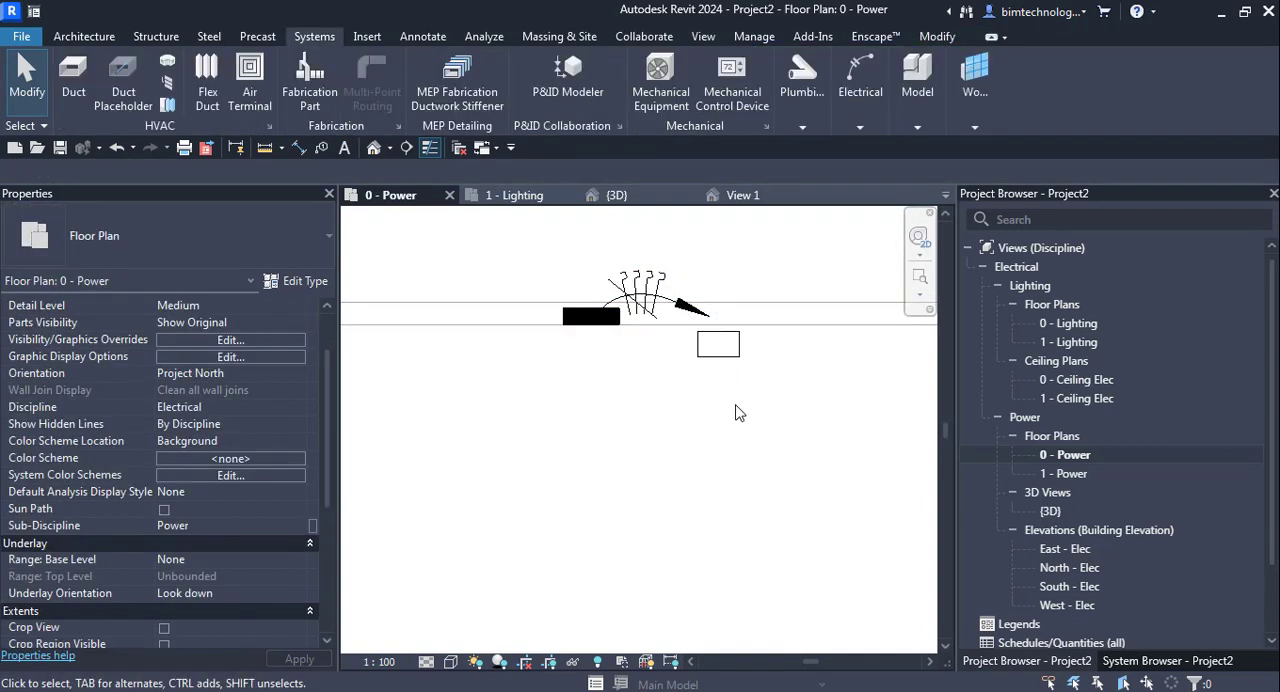
pyautogui.scroll(-4, 654, 400)
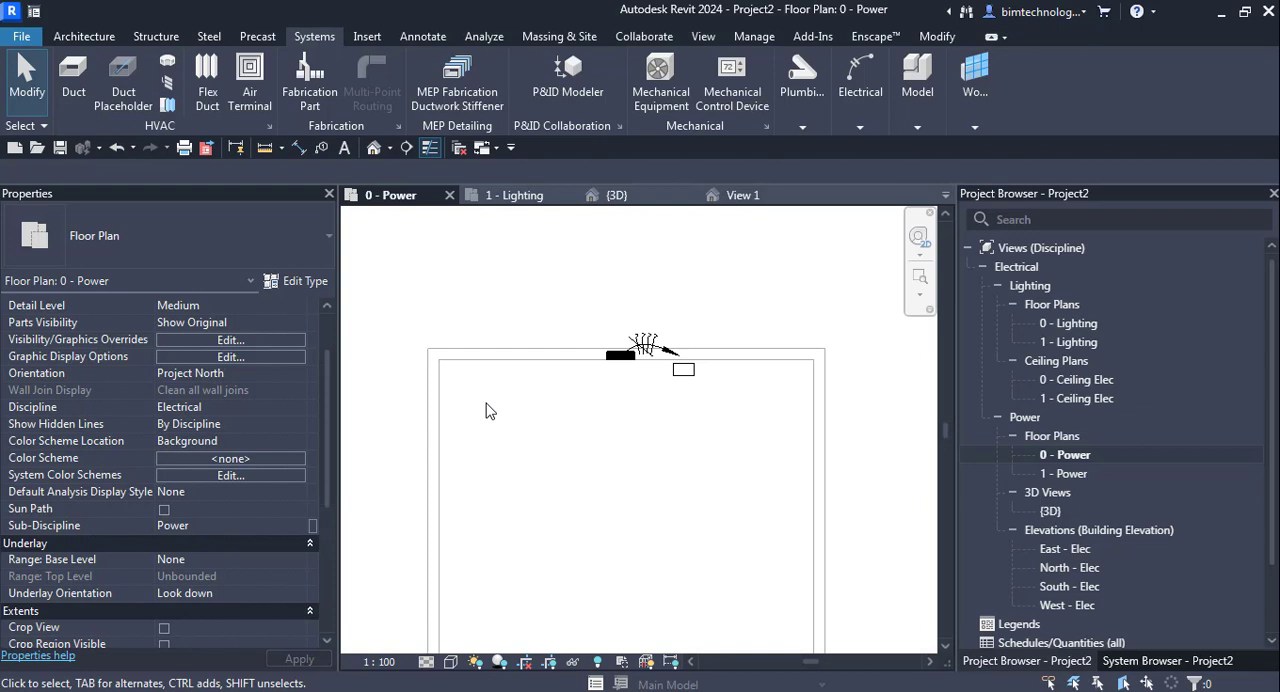
pyautogui.scroll(-2, 489, 406)
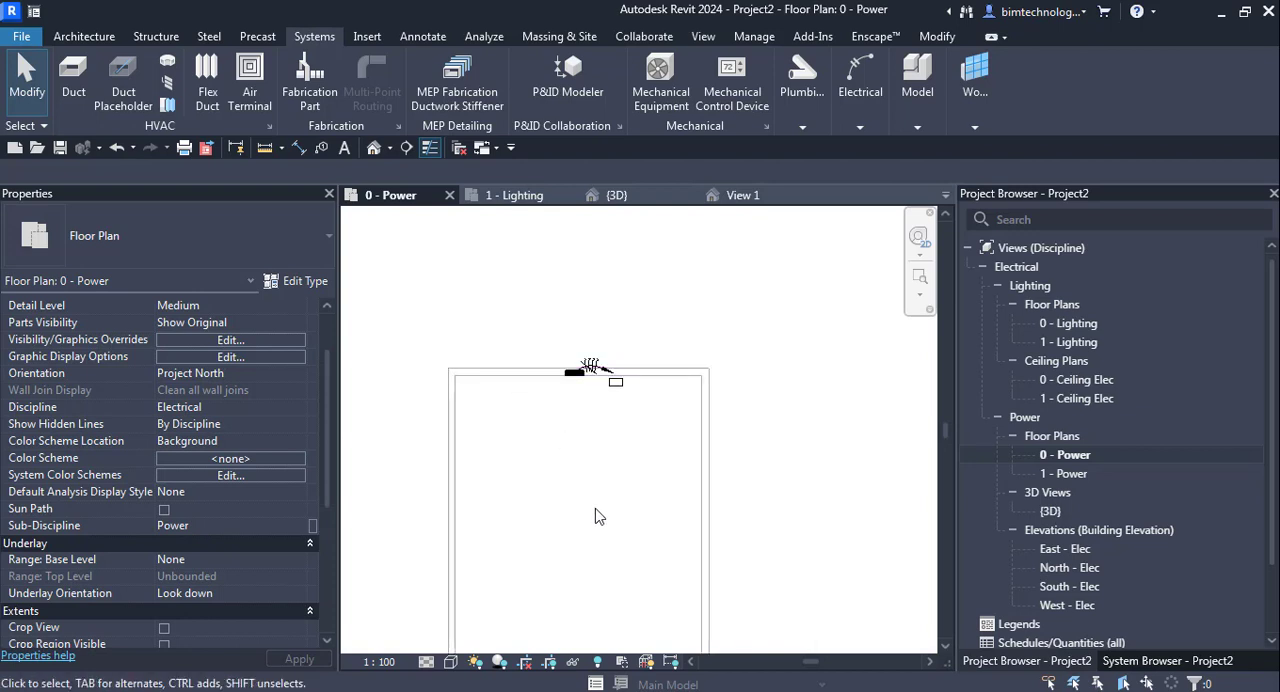
pyautogui.scroll(1, 595, 516)
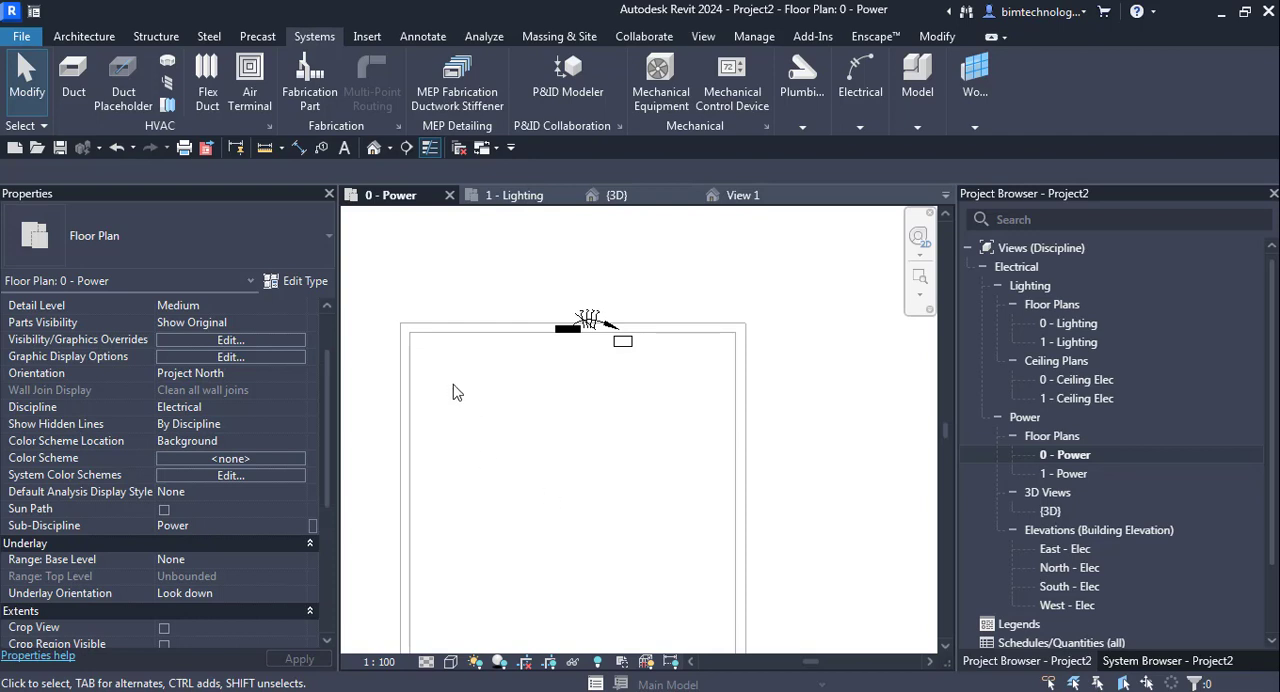
pyautogui.scroll(1, 453, 385)
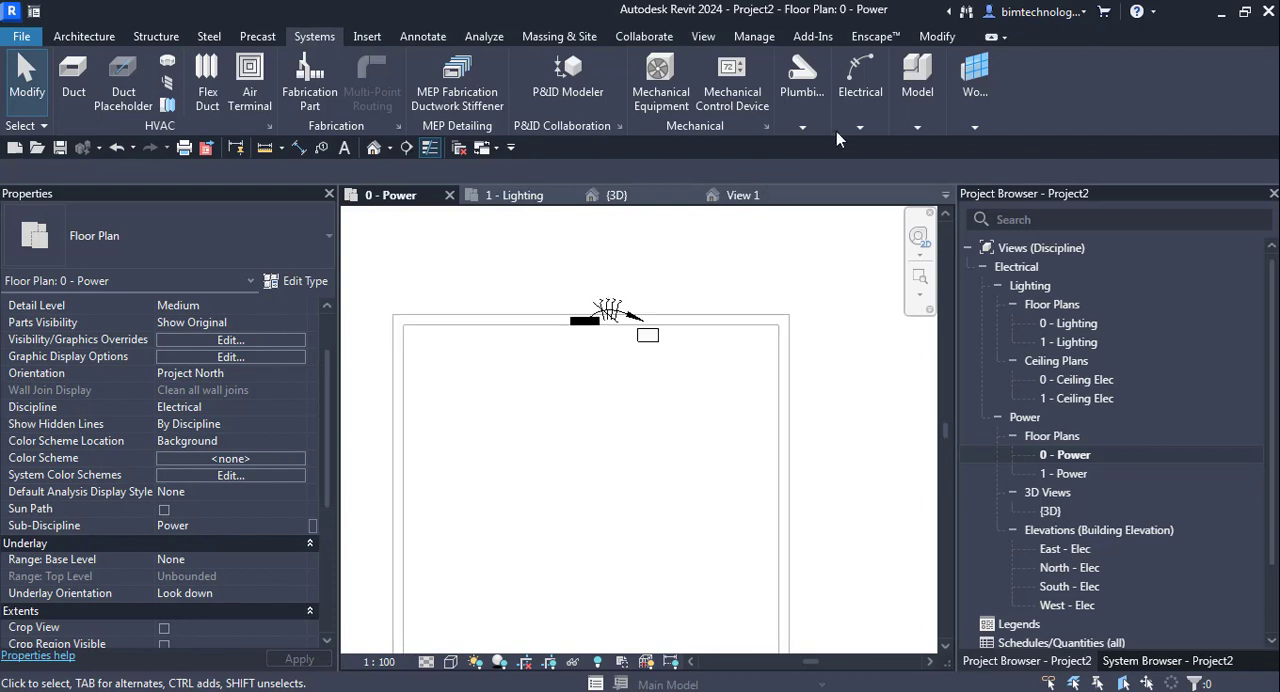
# - Place six standard Twin Switched Socket Outlet fixtures, three spaced along the room's west wall and three along its east wall
pyautogui.click(864, 122)
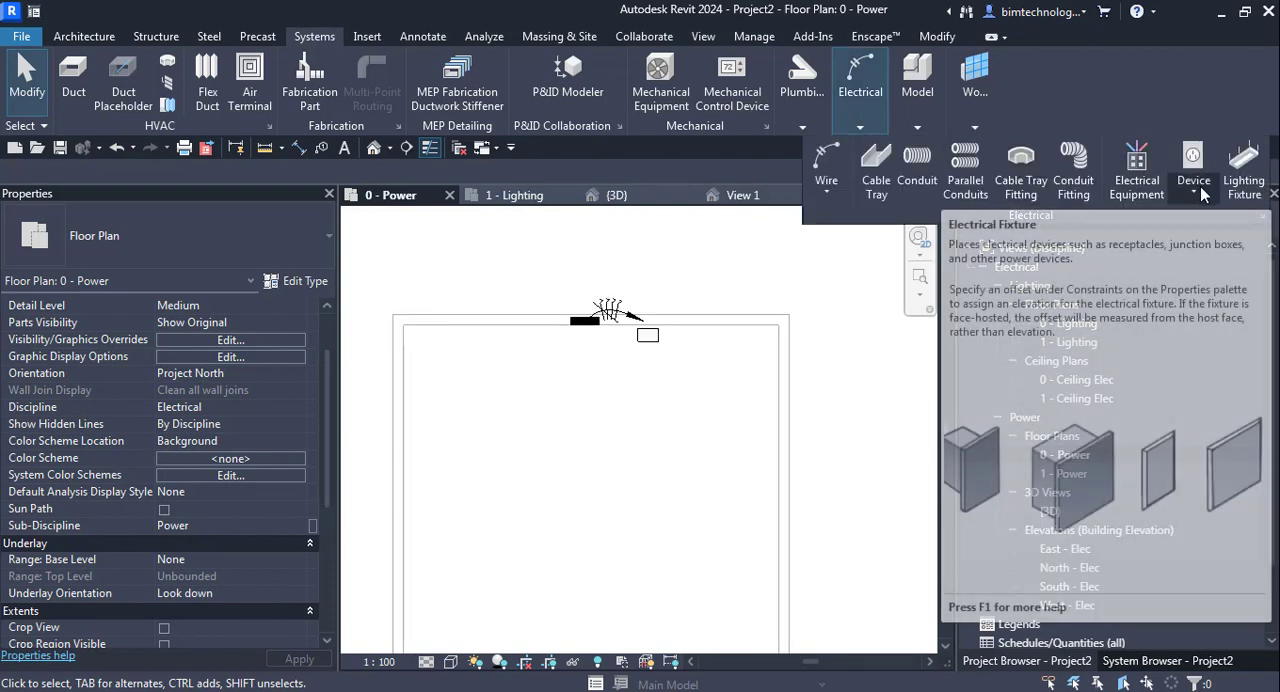
pyautogui.click(1195, 191)
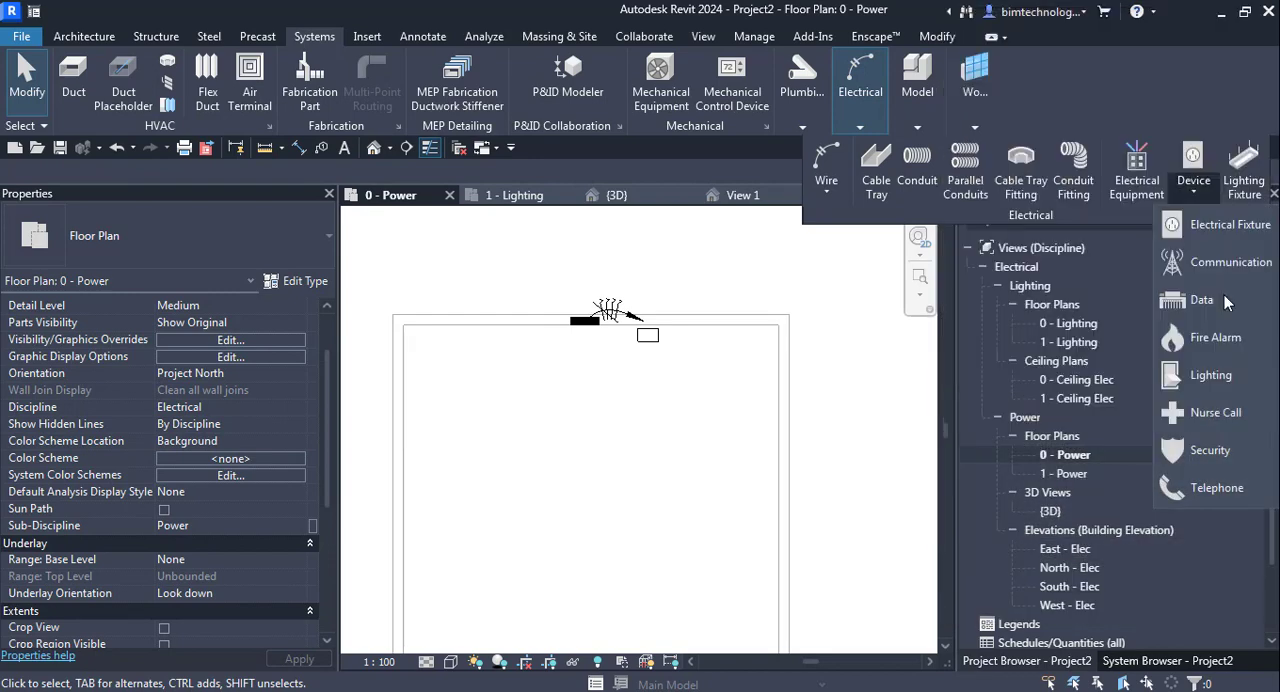
pyautogui.click(1215, 228)
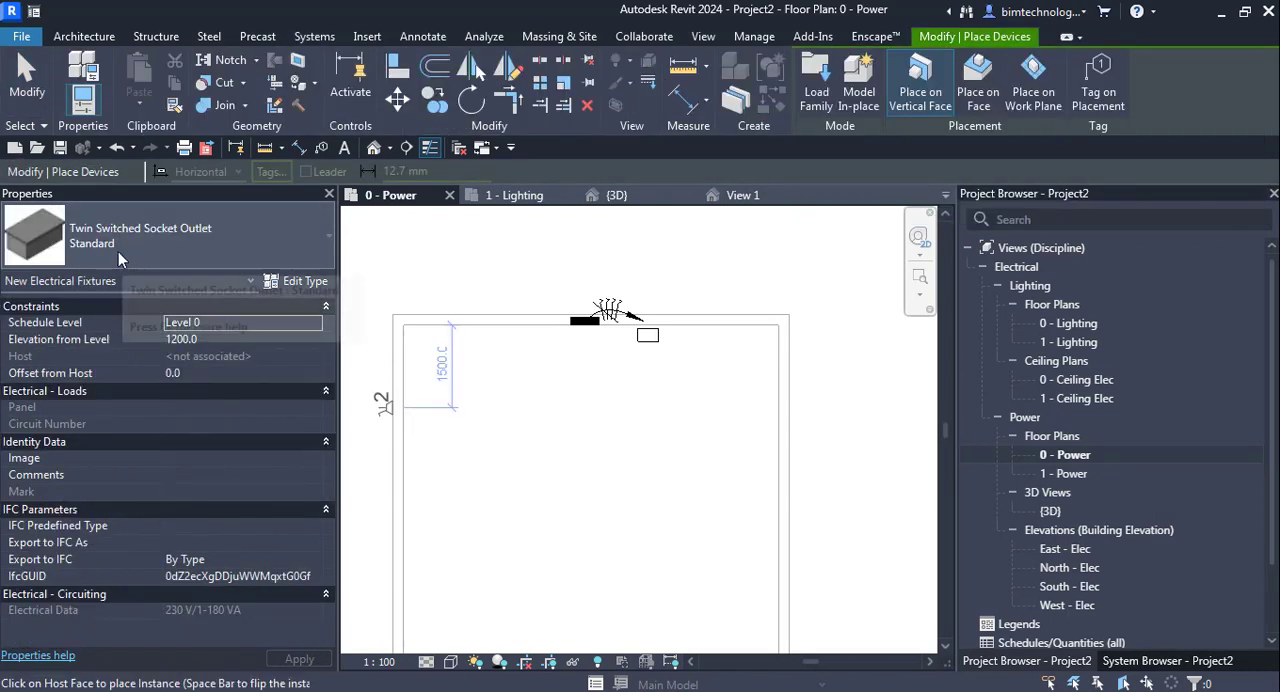
pyautogui.click(118, 251)
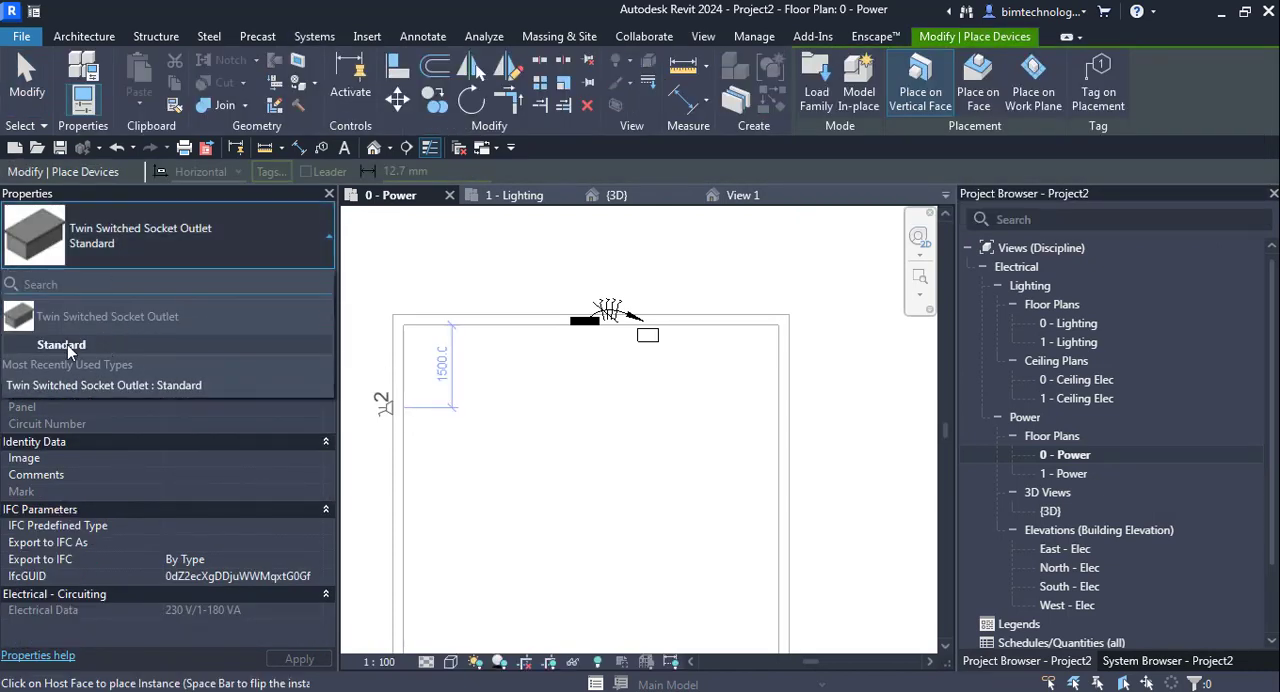
pyautogui.click(73, 347)
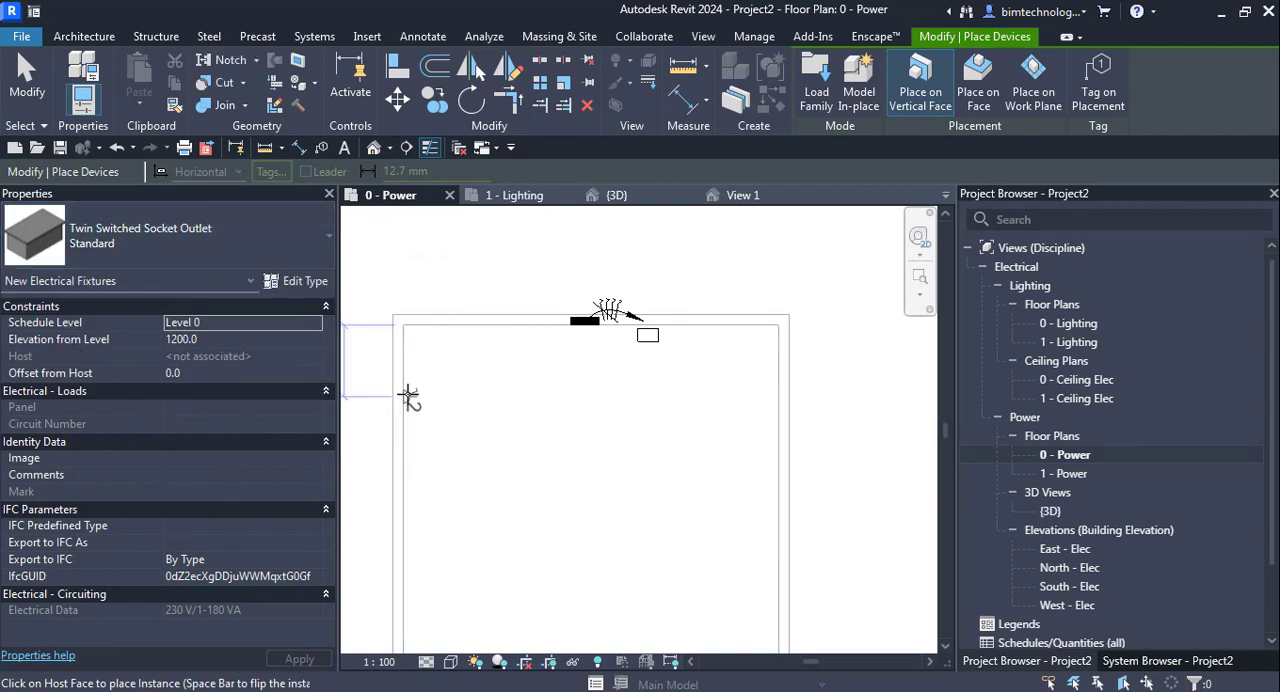
pyautogui.click(407, 394)
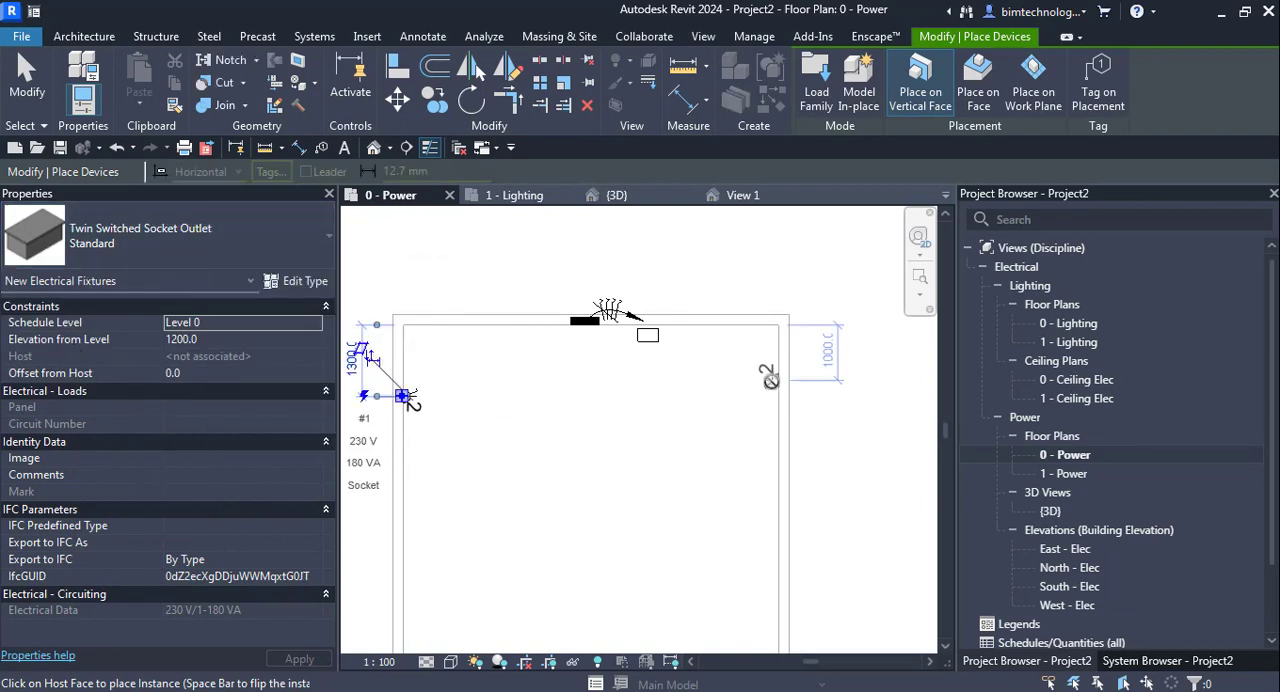
pyautogui.click(771, 379)
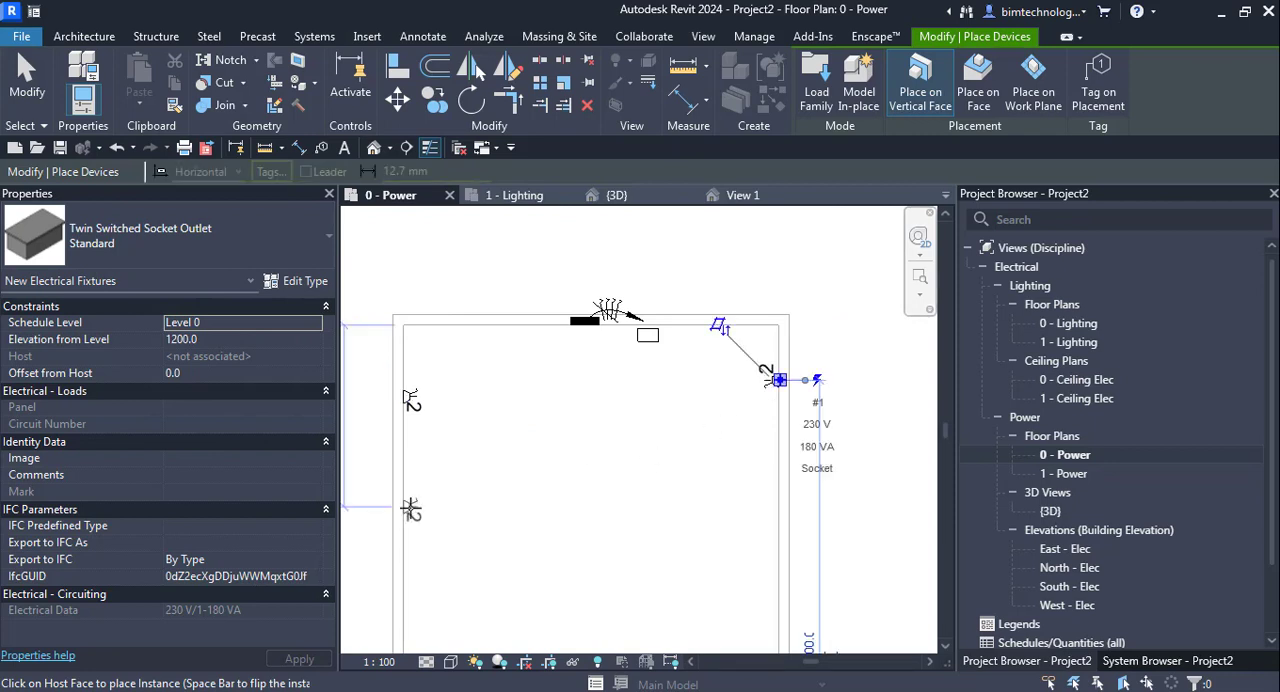
pyautogui.click(407, 508)
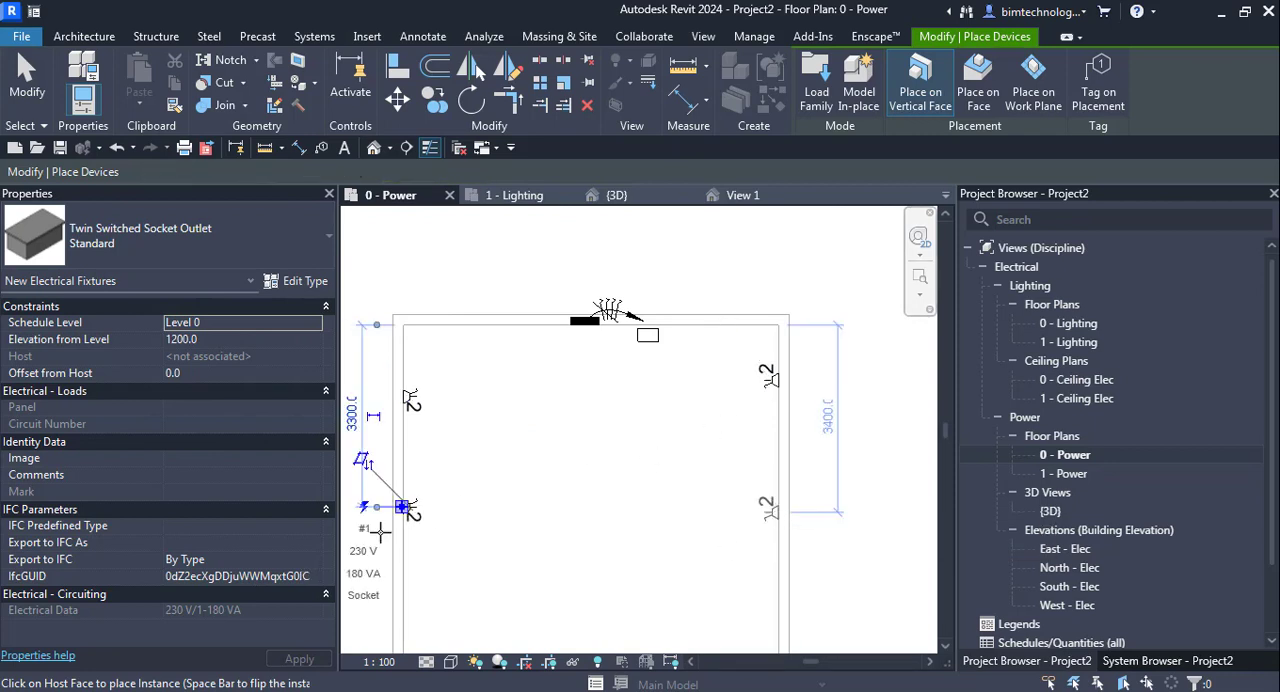
pyautogui.click(772, 511)
pyautogui.click(406, 588)
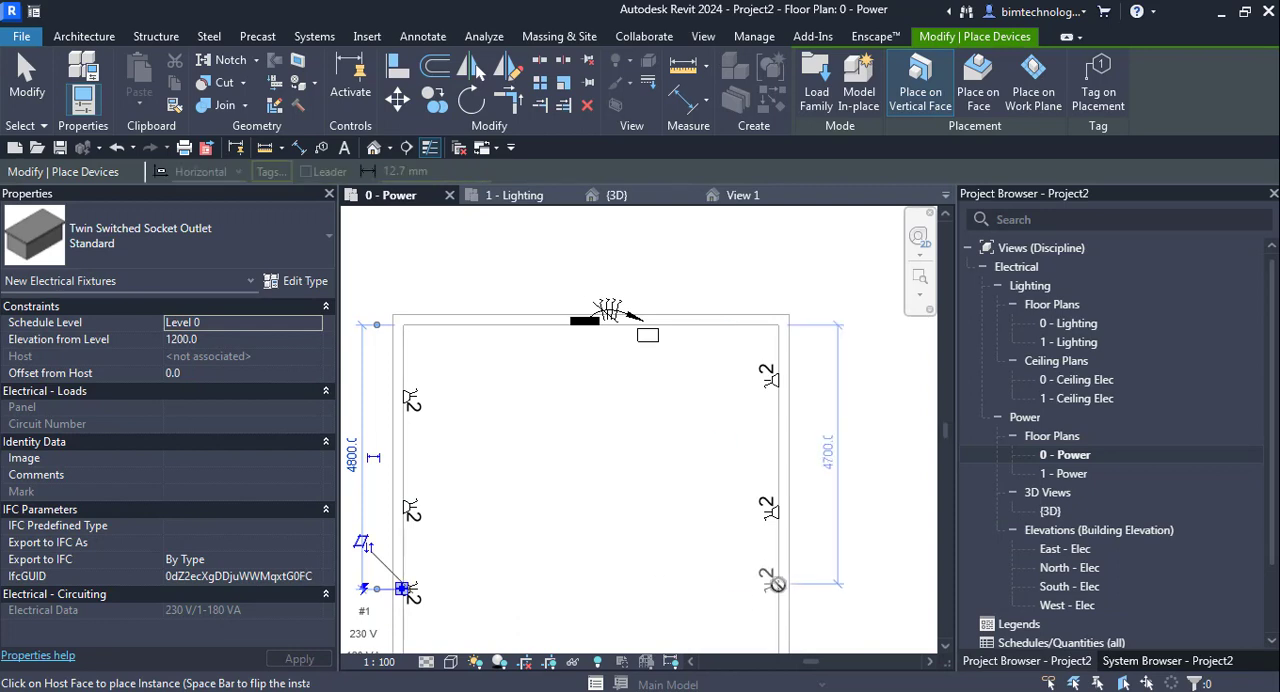
pyautogui.click(776, 584)
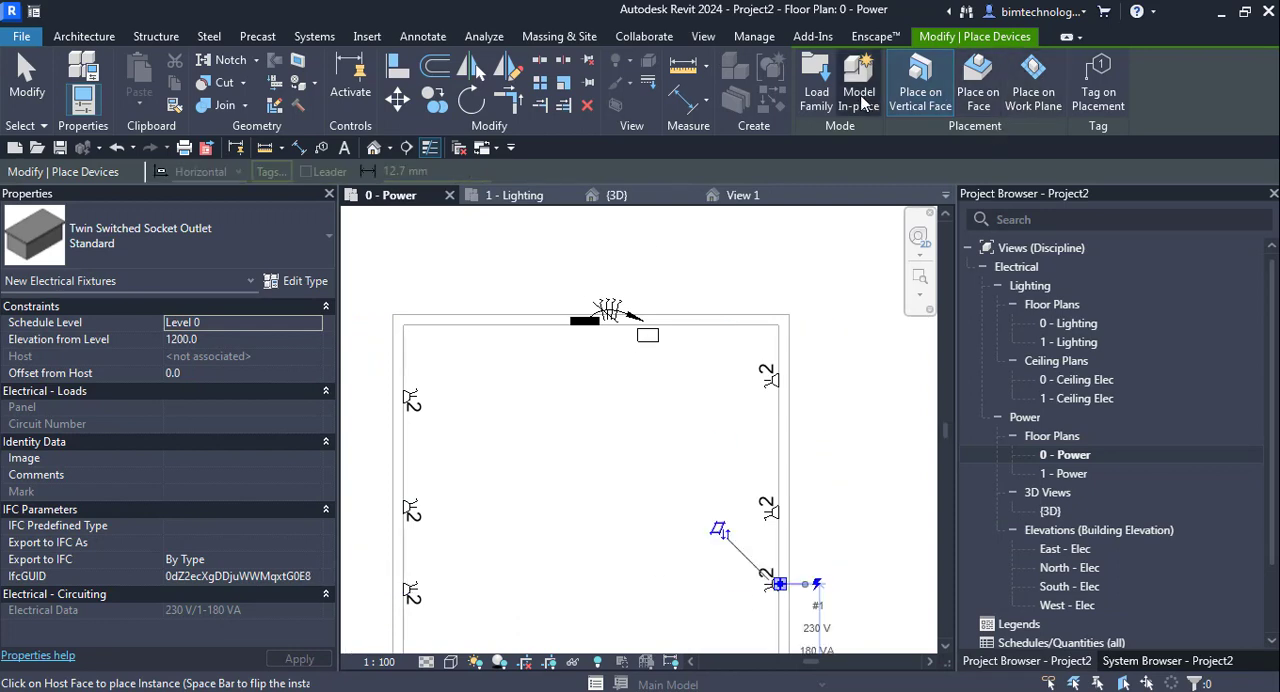
# - Try to load the Single Pole Switched, 3 Phase and Single Switched Socket Outlet families together with Lighting Switches from the Terminals folder
pyautogui.click(818, 104)
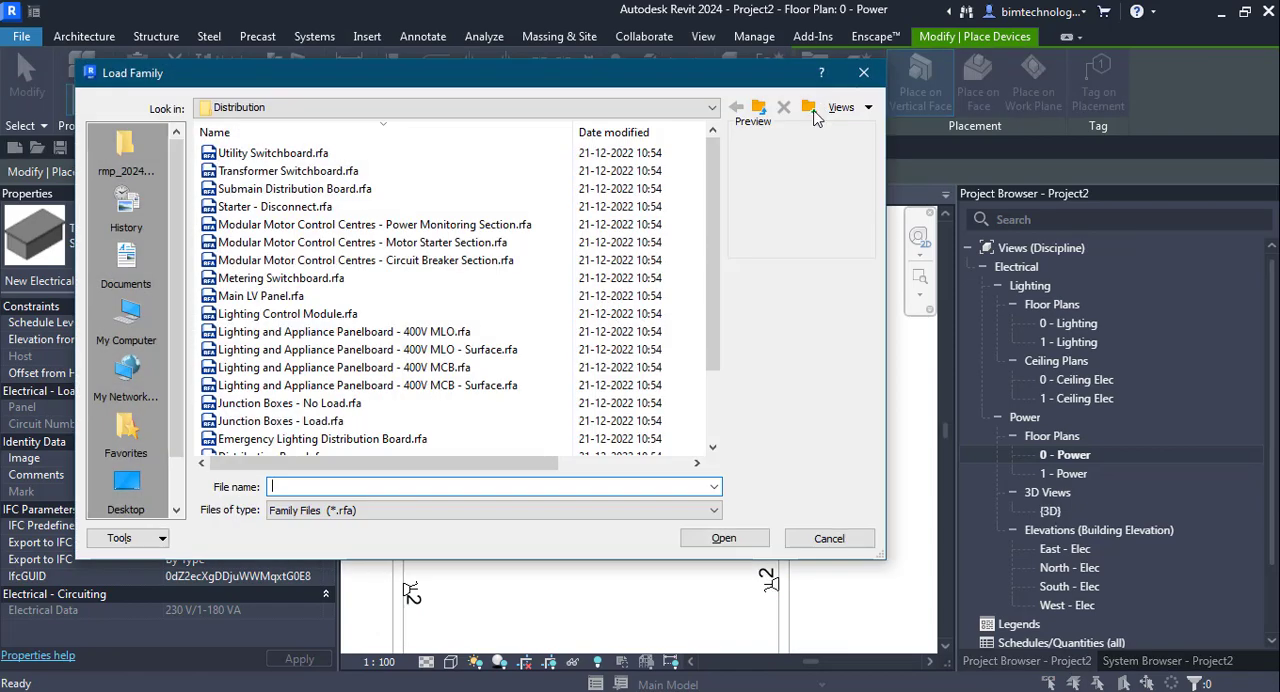
pyautogui.click(760, 107)
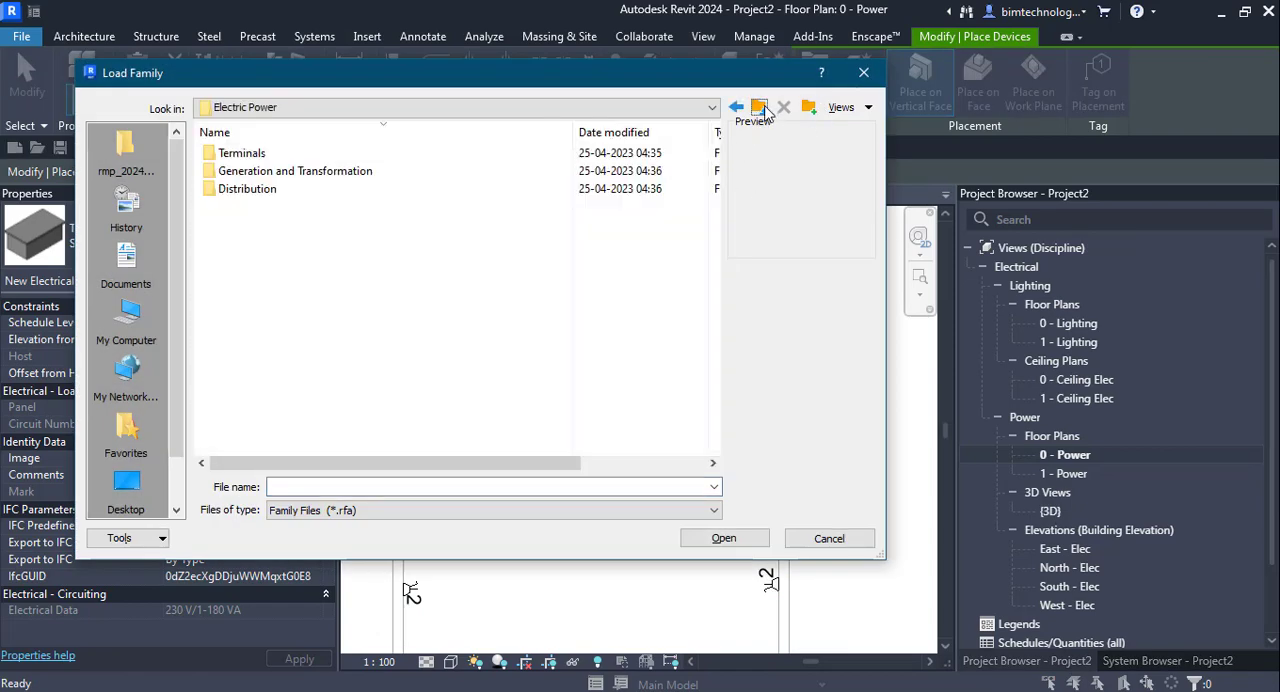
pyautogui.doubleClick(241, 153)
pyautogui.scroll(-3, 350, 350)
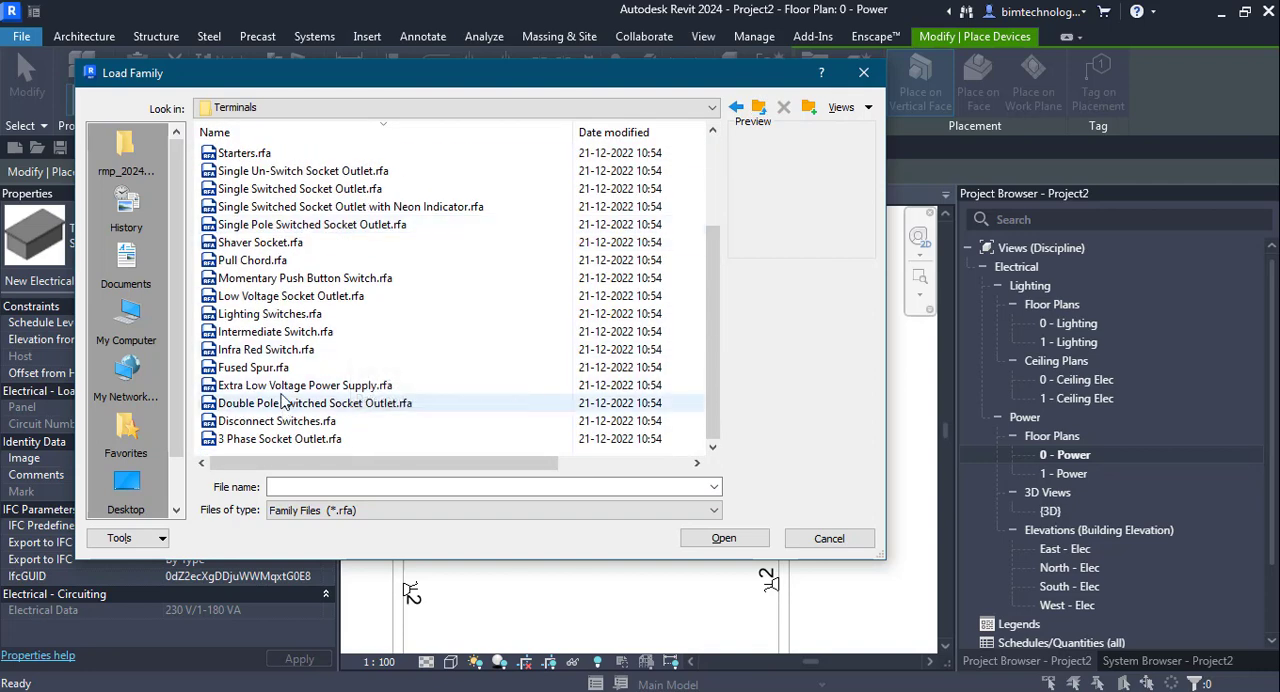
pyautogui.click(273, 316)
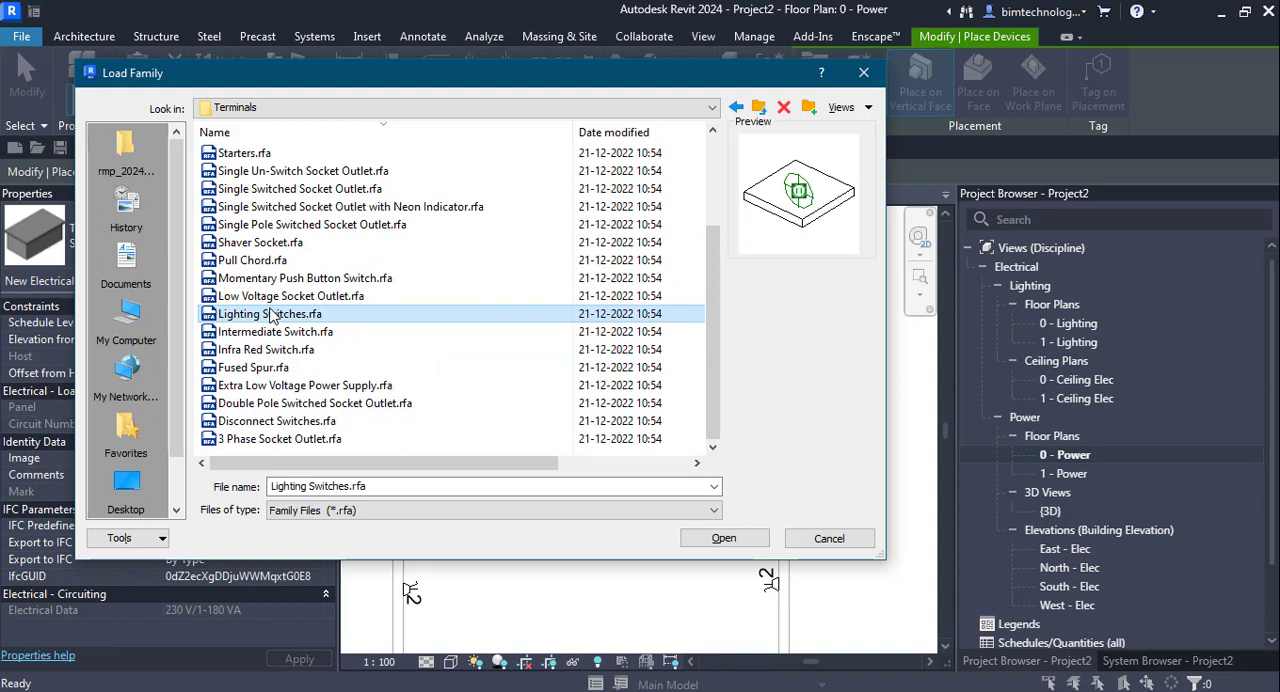
pyautogui.click(268, 226)
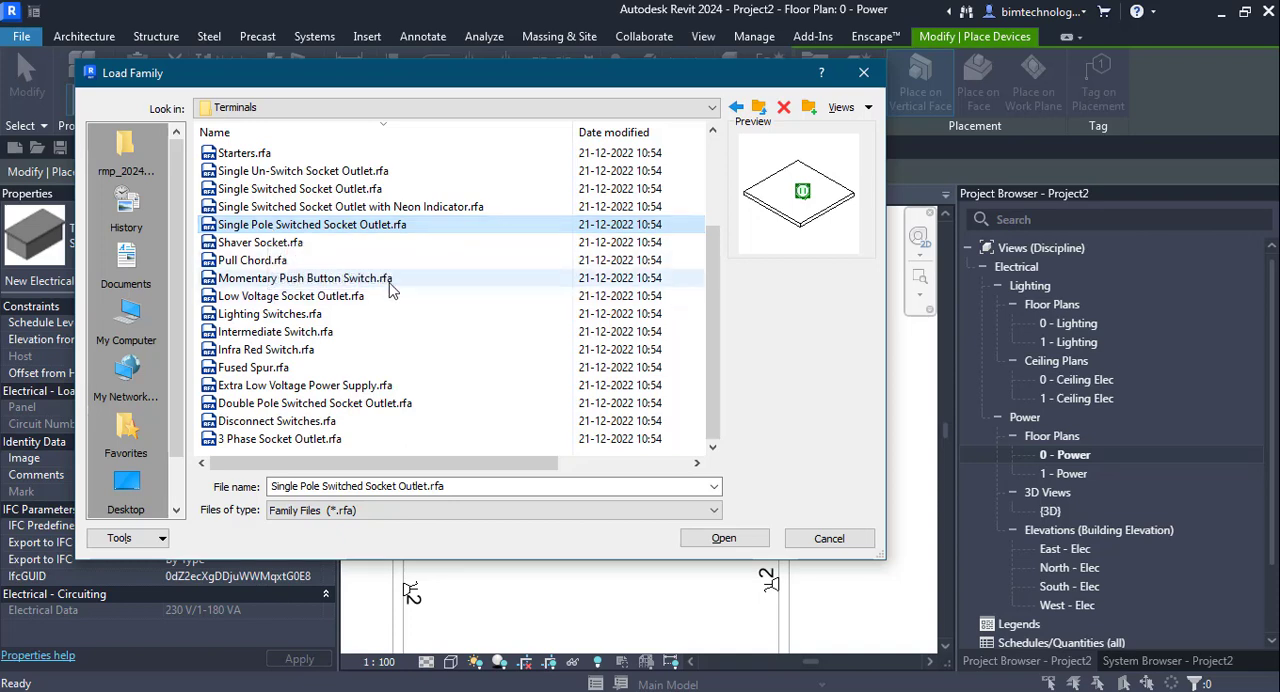
pyautogui.click(287, 442)
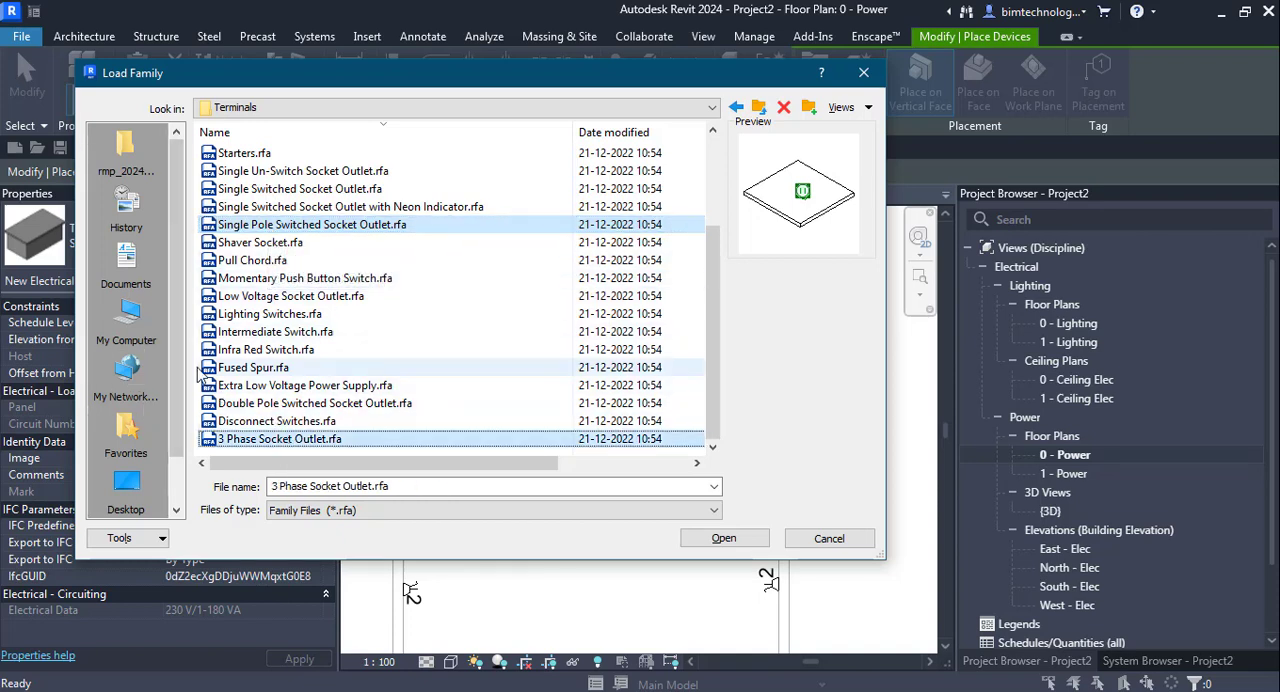
pyautogui.click(300, 315)
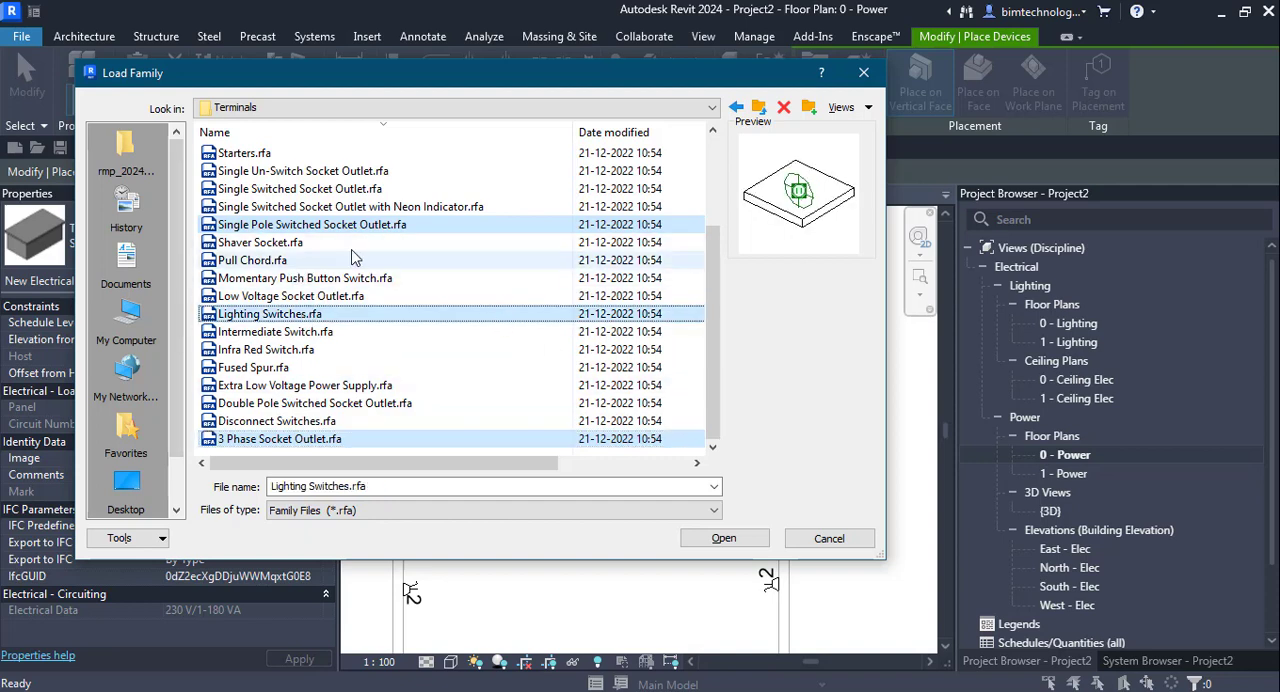
pyautogui.click(373, 190)
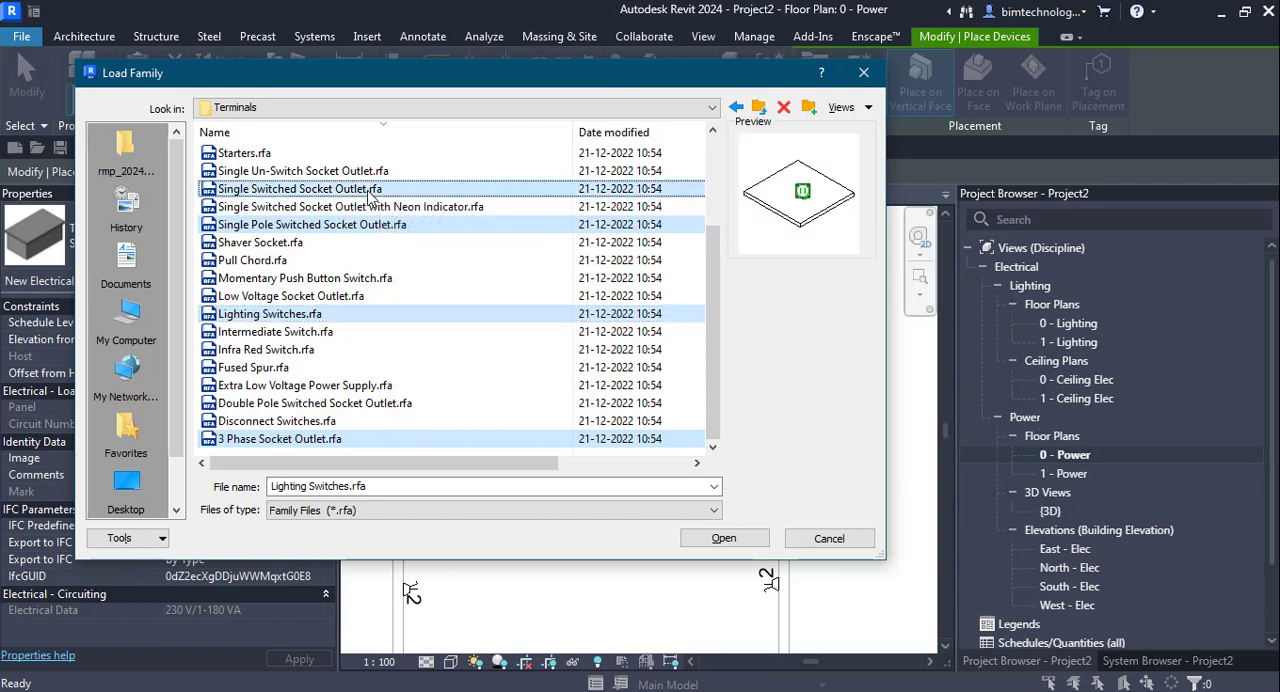
pyautogui.click(723, 538)
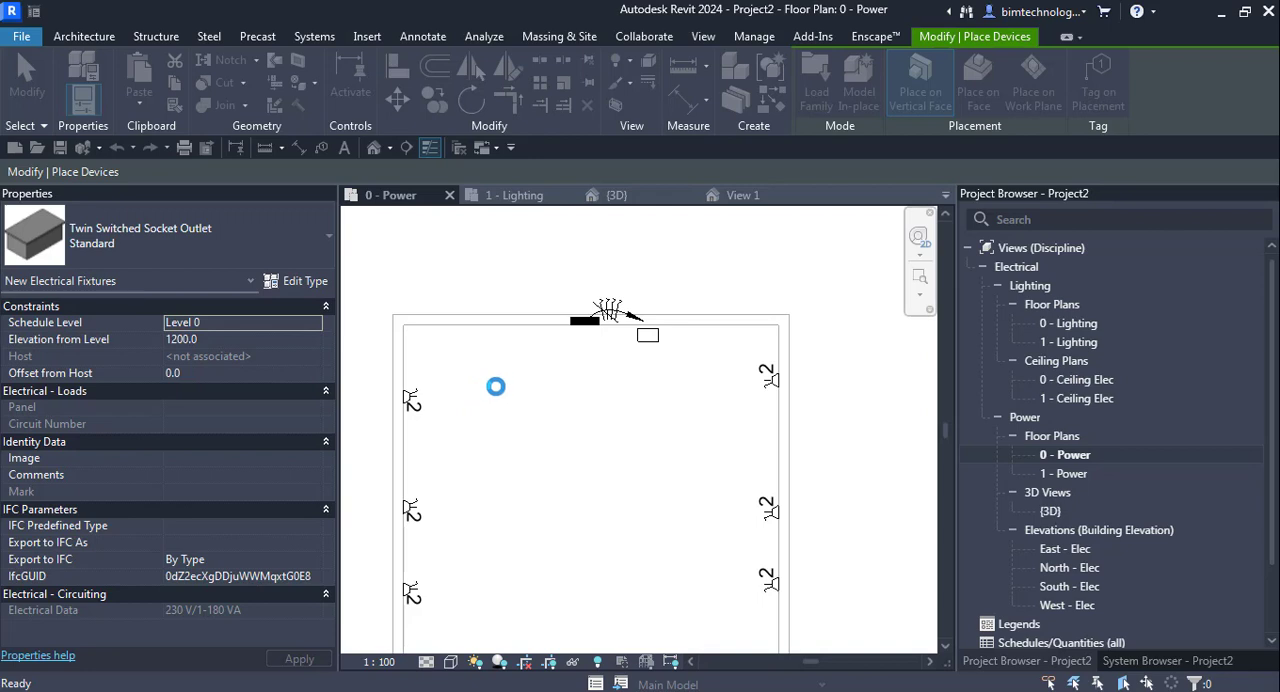
pyautogui.click(548, 300)
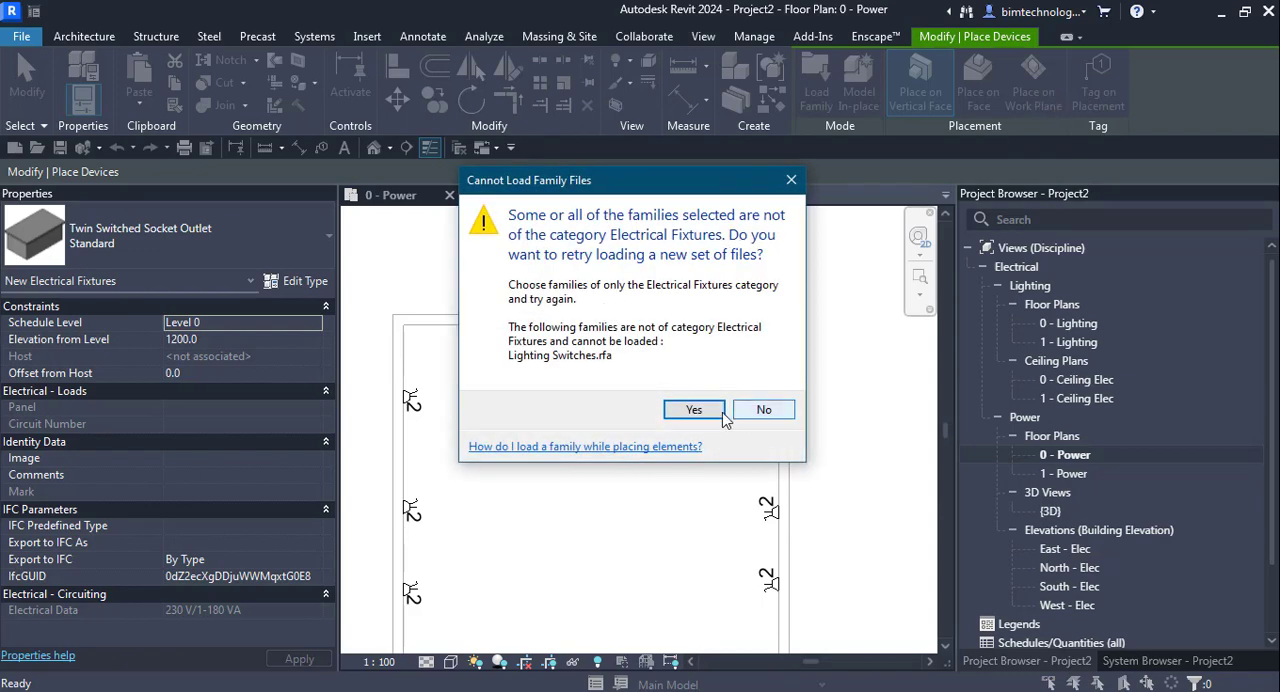
# - Retry the family loading with Single Pole Switched Socket Outlet.rfa from the Terminals folder
pyautogui.click(694, 410)
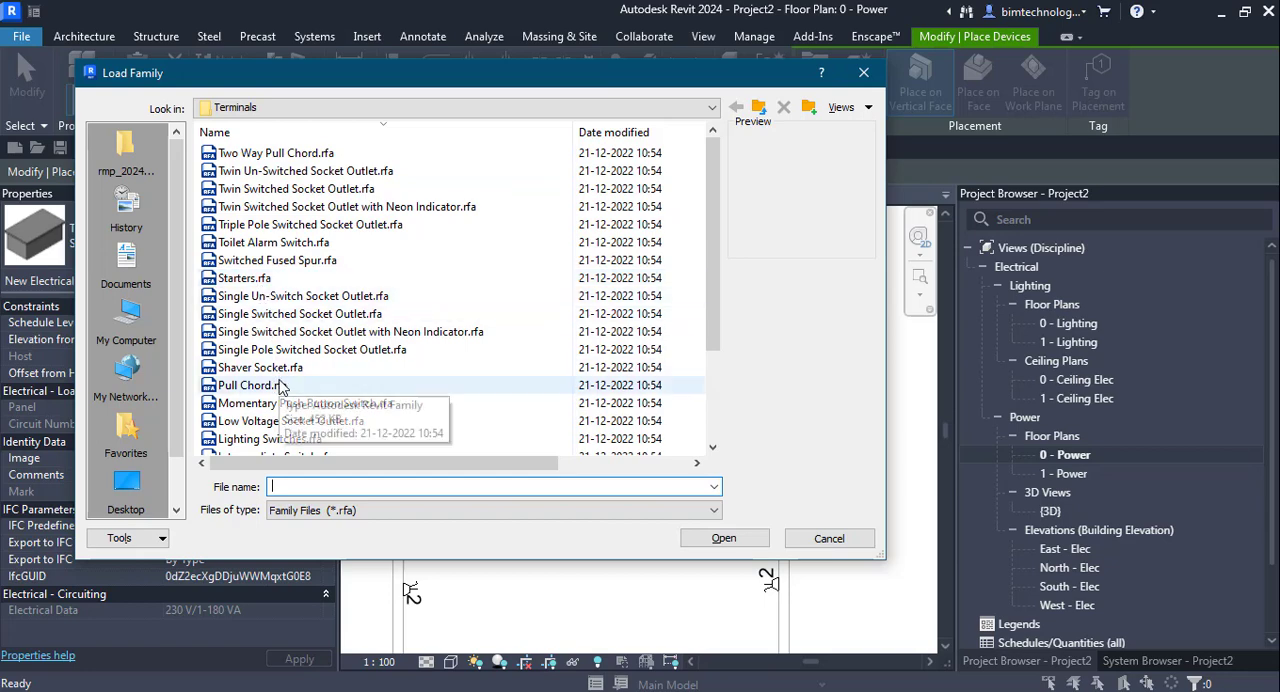
pyautogui.click(265, 349)
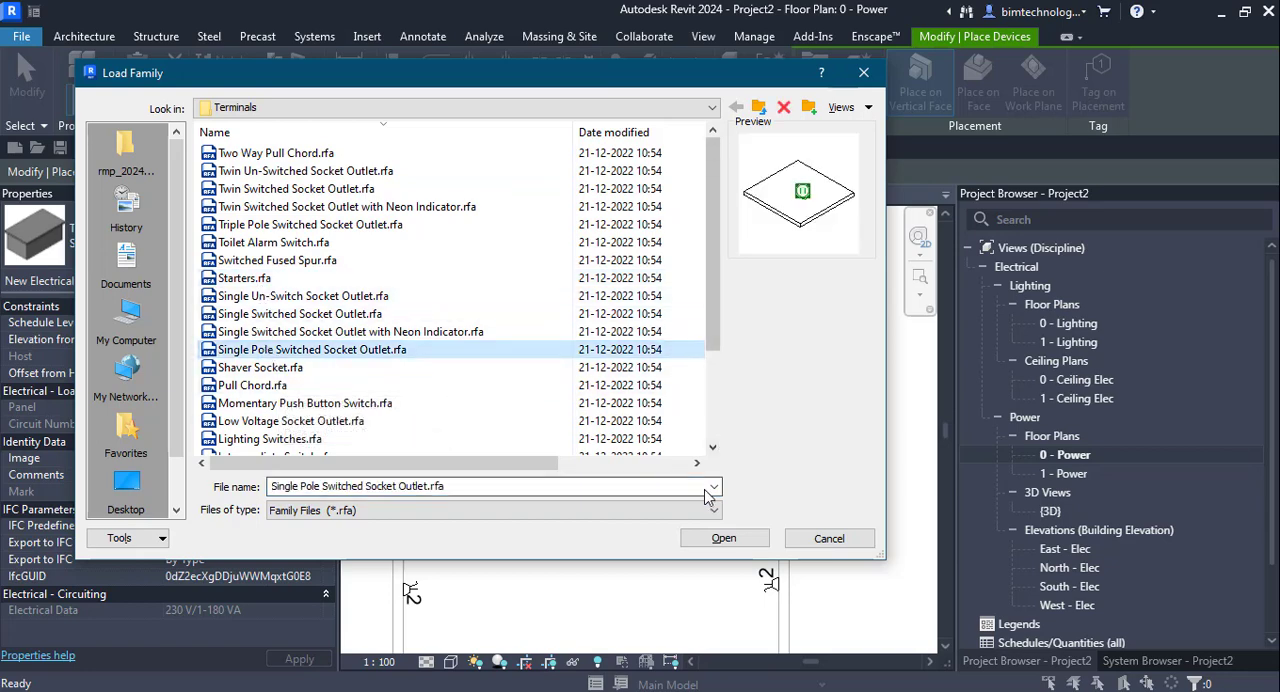
pyautogui.click(724, 538)
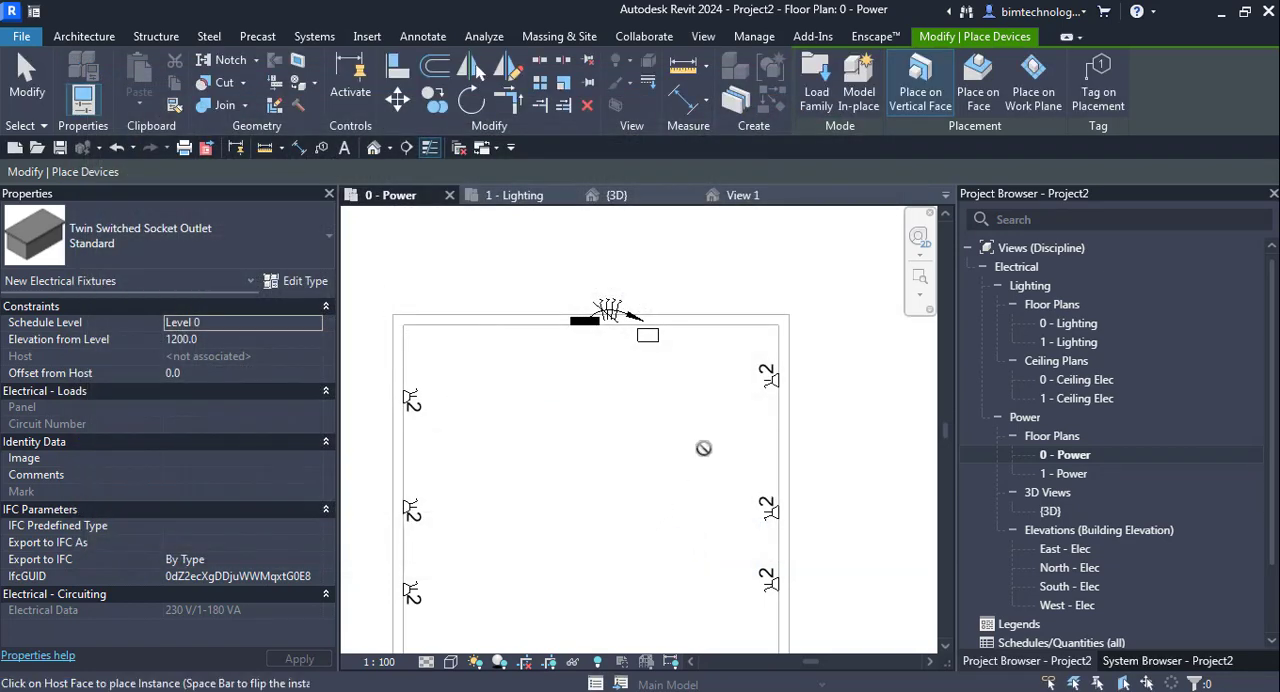
# - Place two standard 3 Phase Socket Outlets on the east wall between its two northernmost twin sockets
pyautogui.click(775, 424)
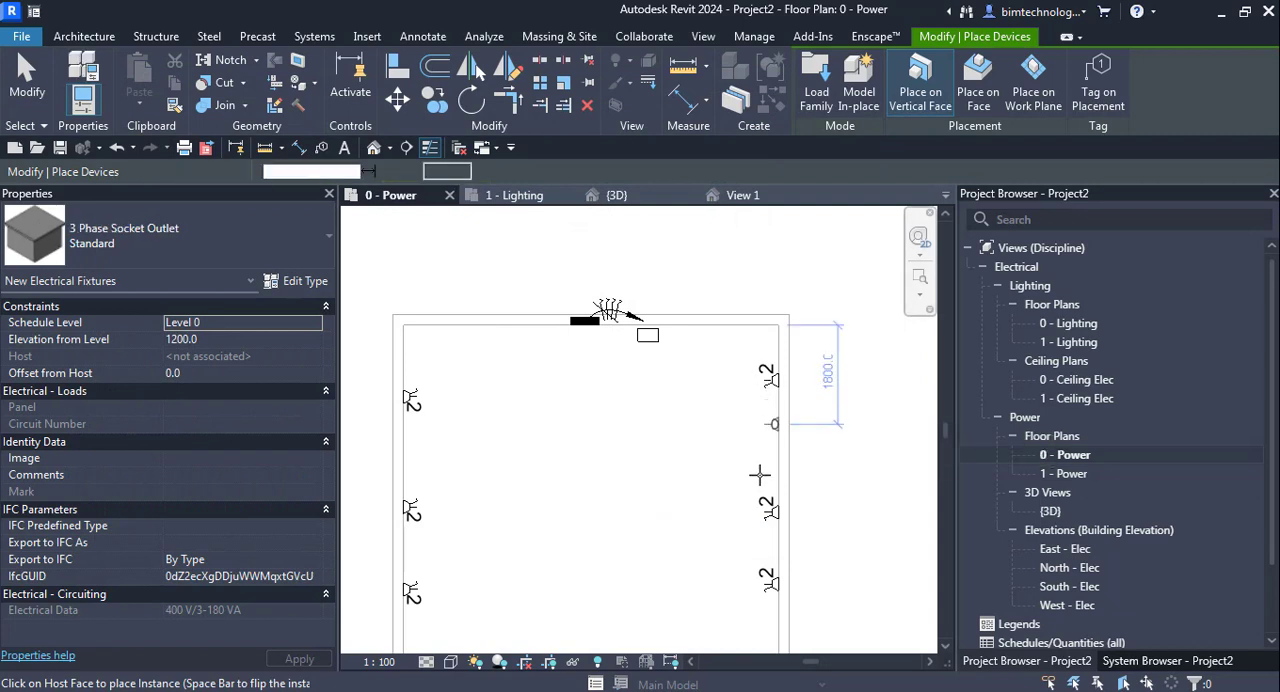
pyautogui.scroll(2, 762, 478)
pyautogui.click(782, 473)
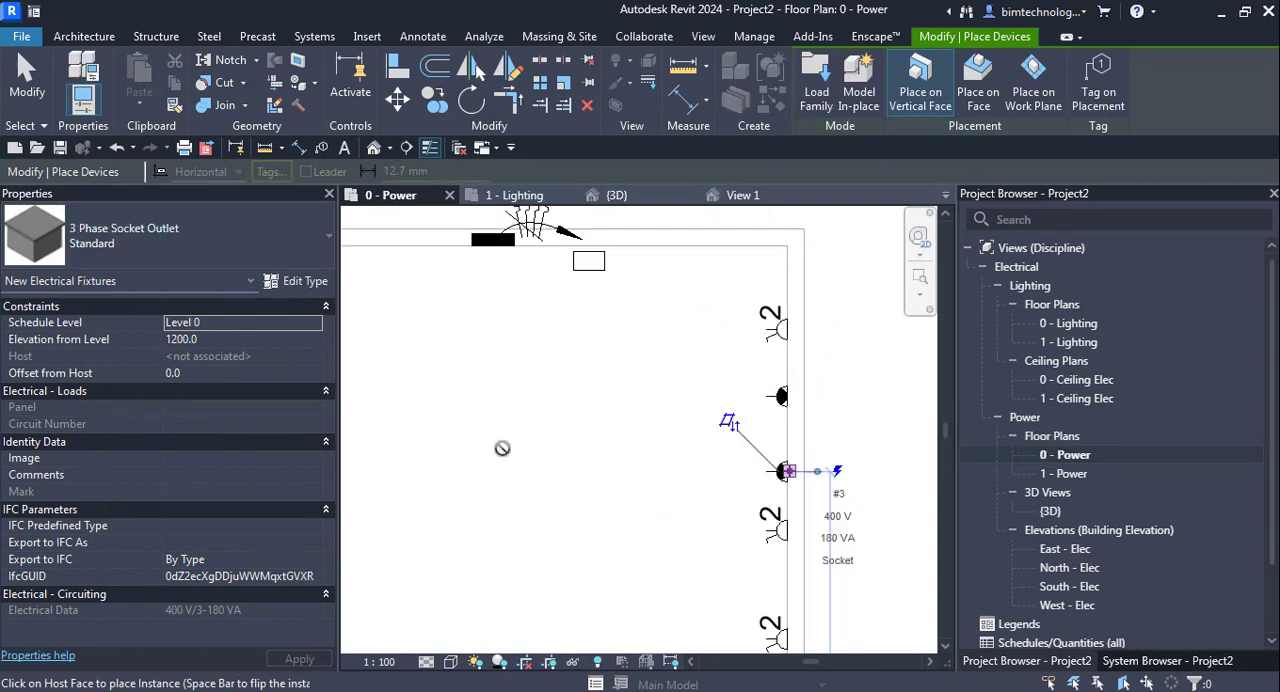
pyautogui.scroll(-2, 822, 385)
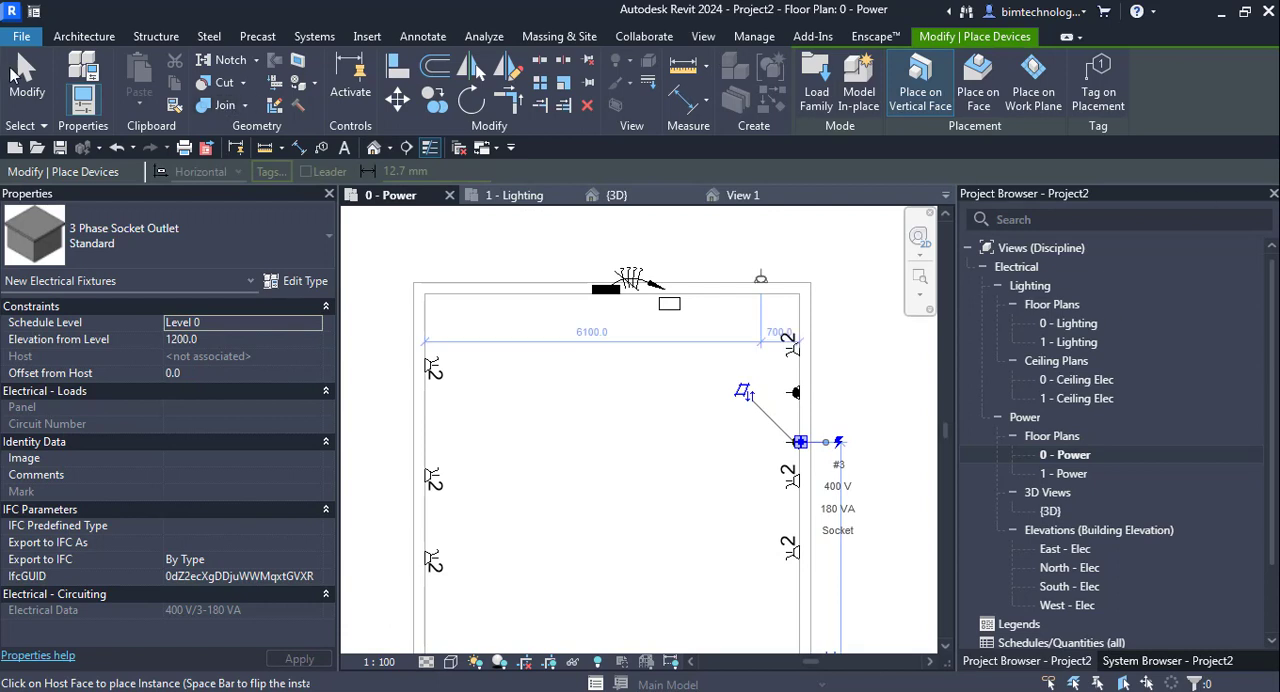
pyautogui.press('Escape')
# - Examine the load and circuiting properties of the southernmost twin socket outlet on the west wall
pyautogui.scroll(1, 731, 524)
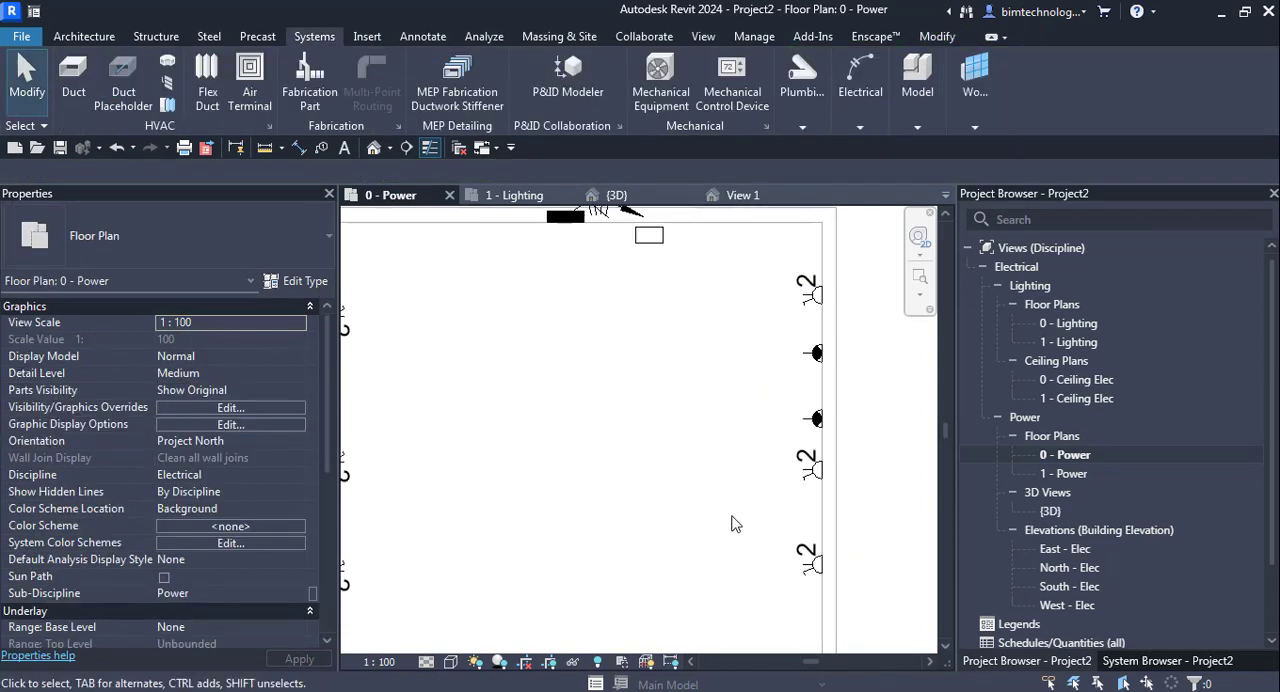
pyautogui.scroll(-2, 770, 462)
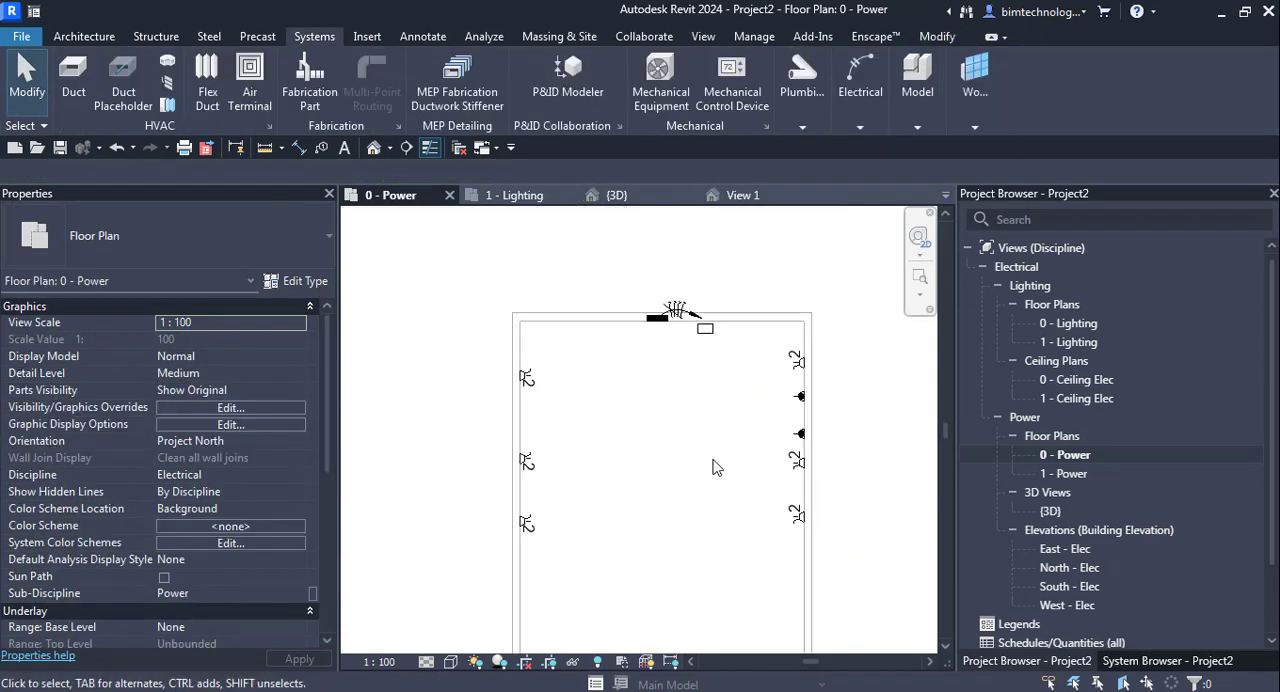
pyautogui.click(522, 520)
pyautogui.scroll(-2, 210, 404)
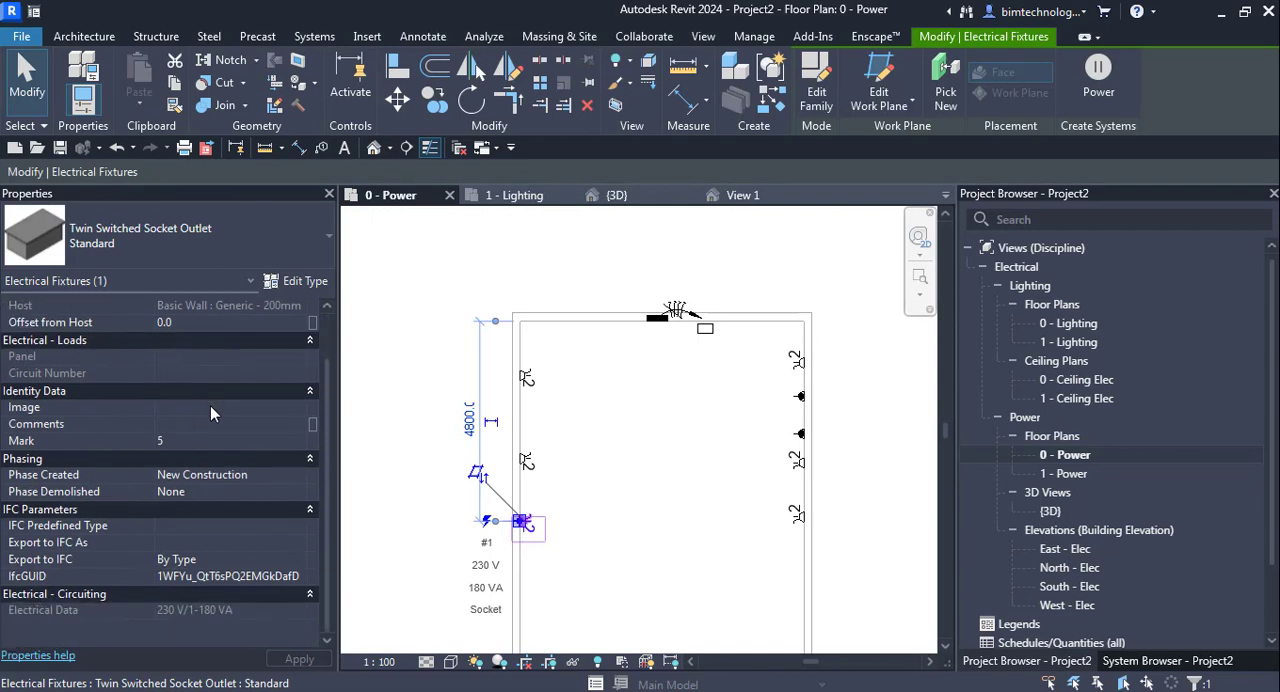
# - Examine the type properties of the southernmost twin switched socket outlet on the west wall
pyautogui.scroll(2, 210, 405)
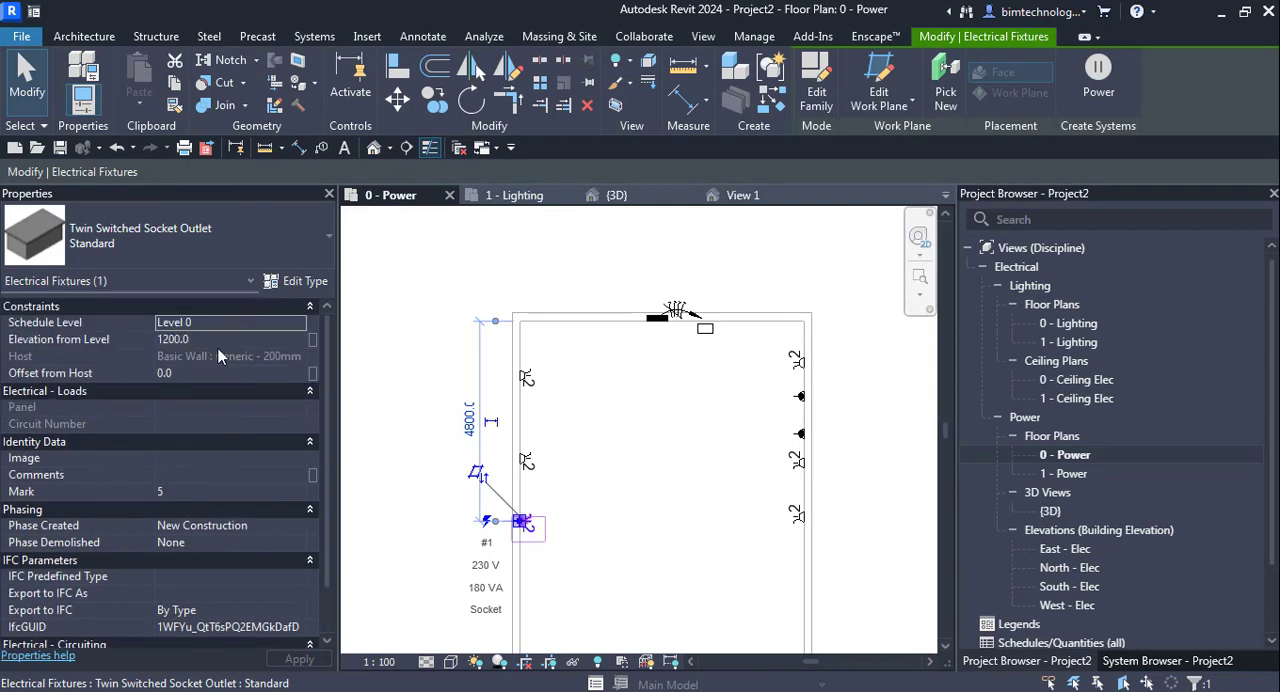
pyautogui.click(300, 281)
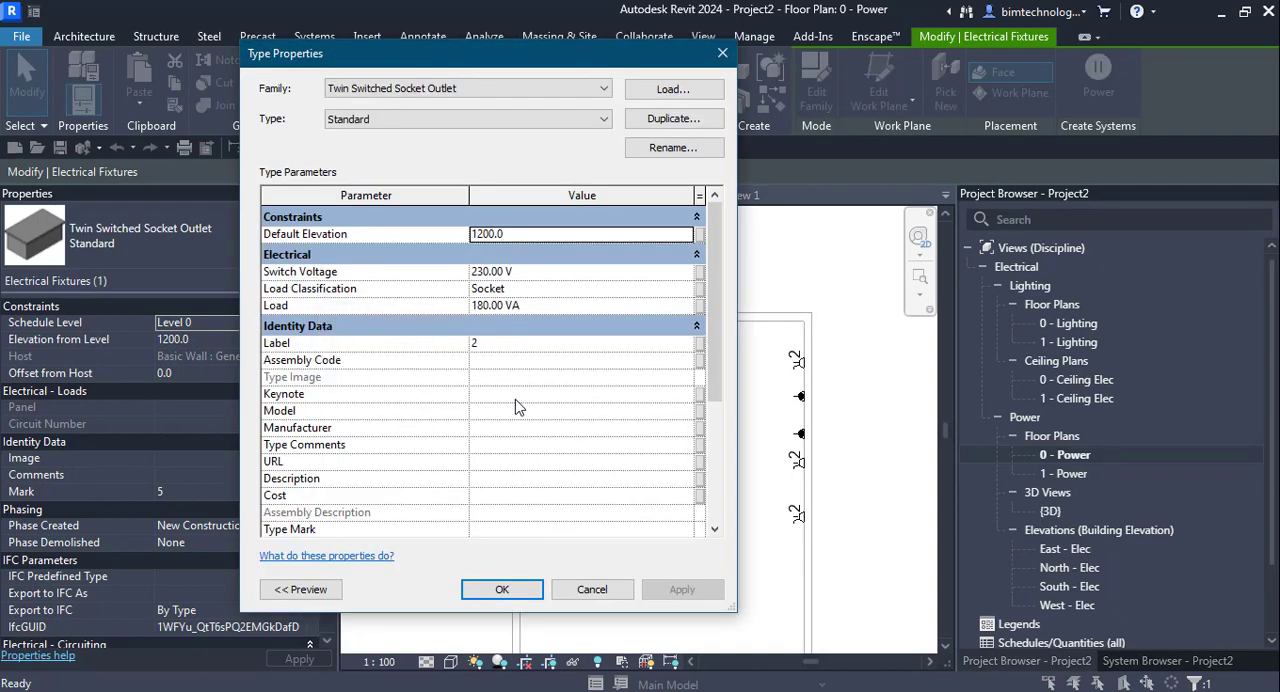
pyautogui.click(502, 589)
pyautogui.click(561, 428)
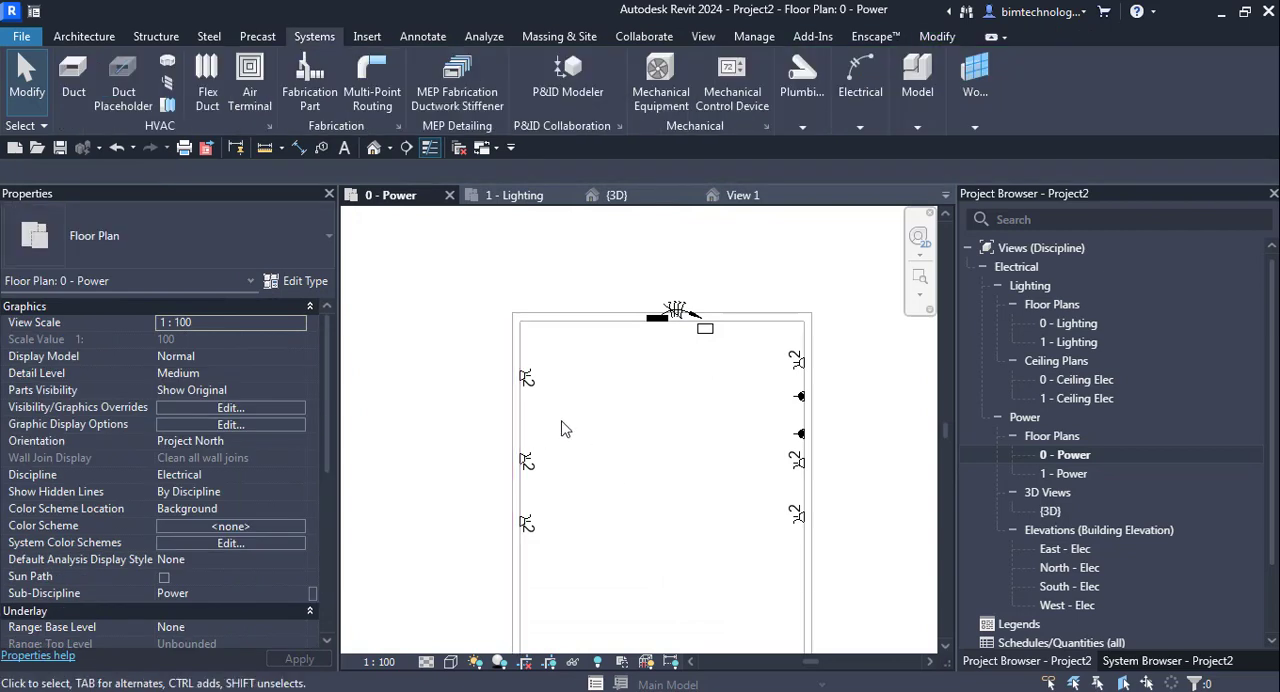
# - Create a power circuit for the two 3 Phase Socket Outlets, enabling the panel's Feed Through Lugs option to connect it
pyautogui.scroll(2, 561, 428)
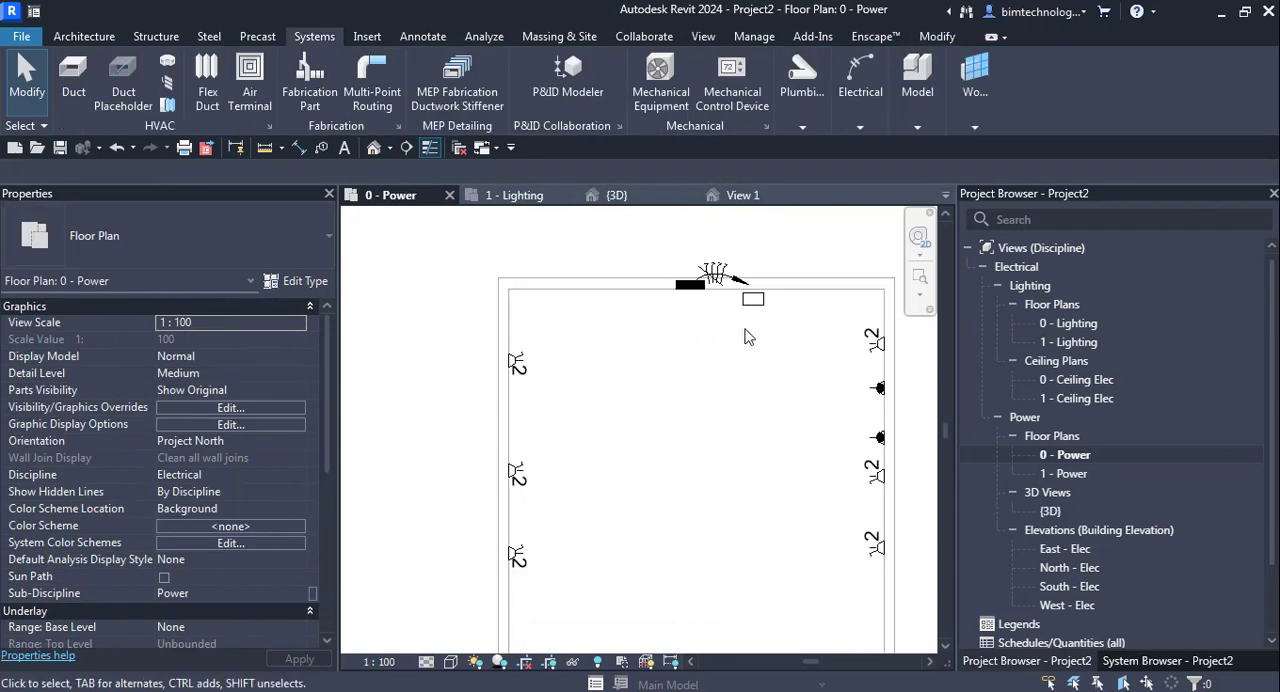
pyautogui.click(880, 397)
pyautogui.scroll(-2, 166, 449)
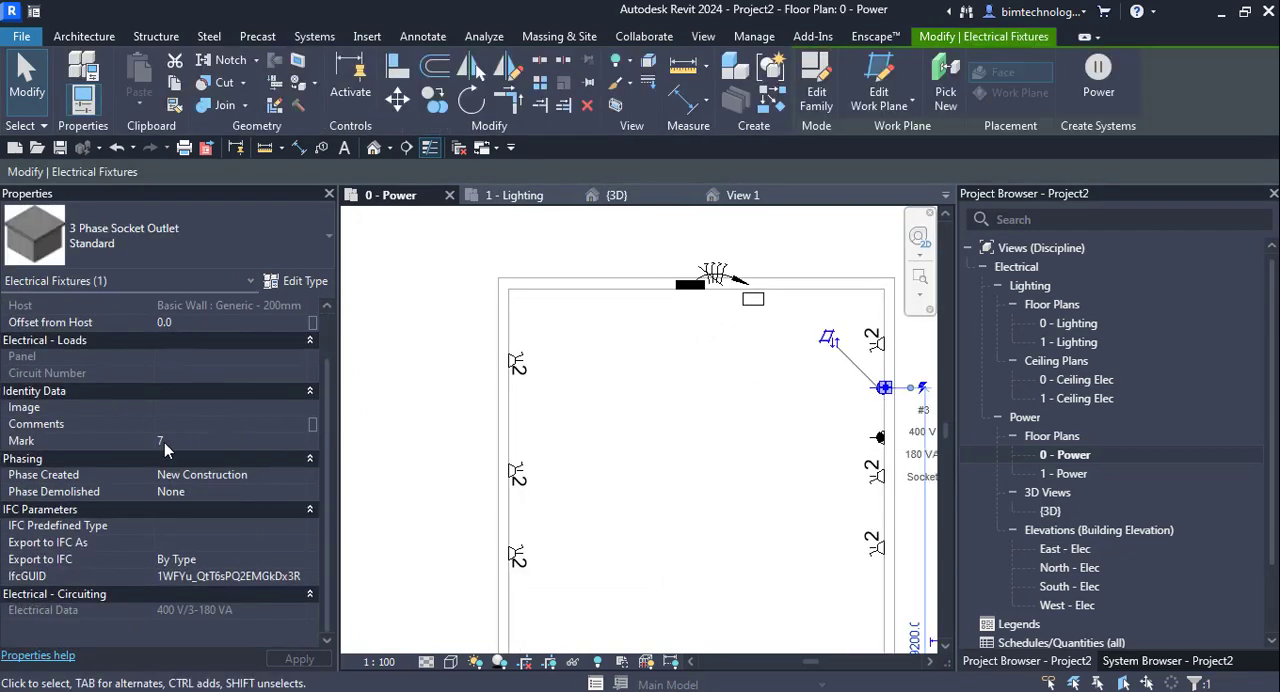
pyautogui.scroll(1, 175, 446)
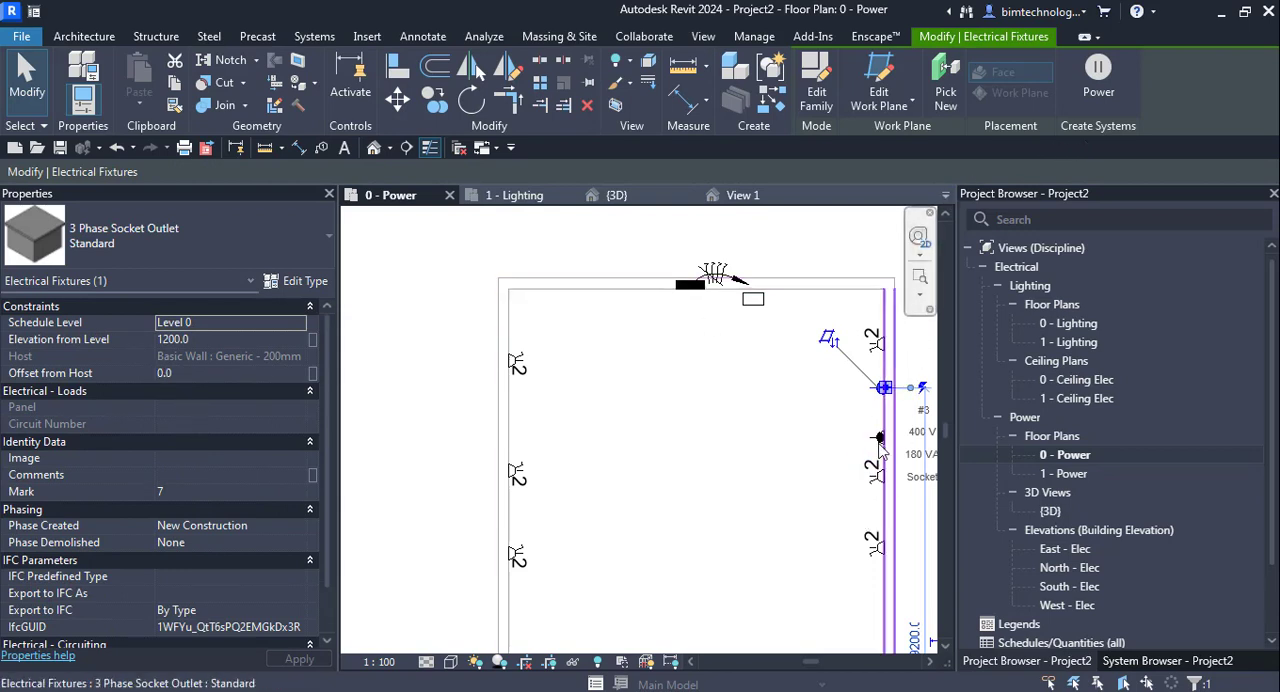
pyautogui.scroll(3, 882, 455)
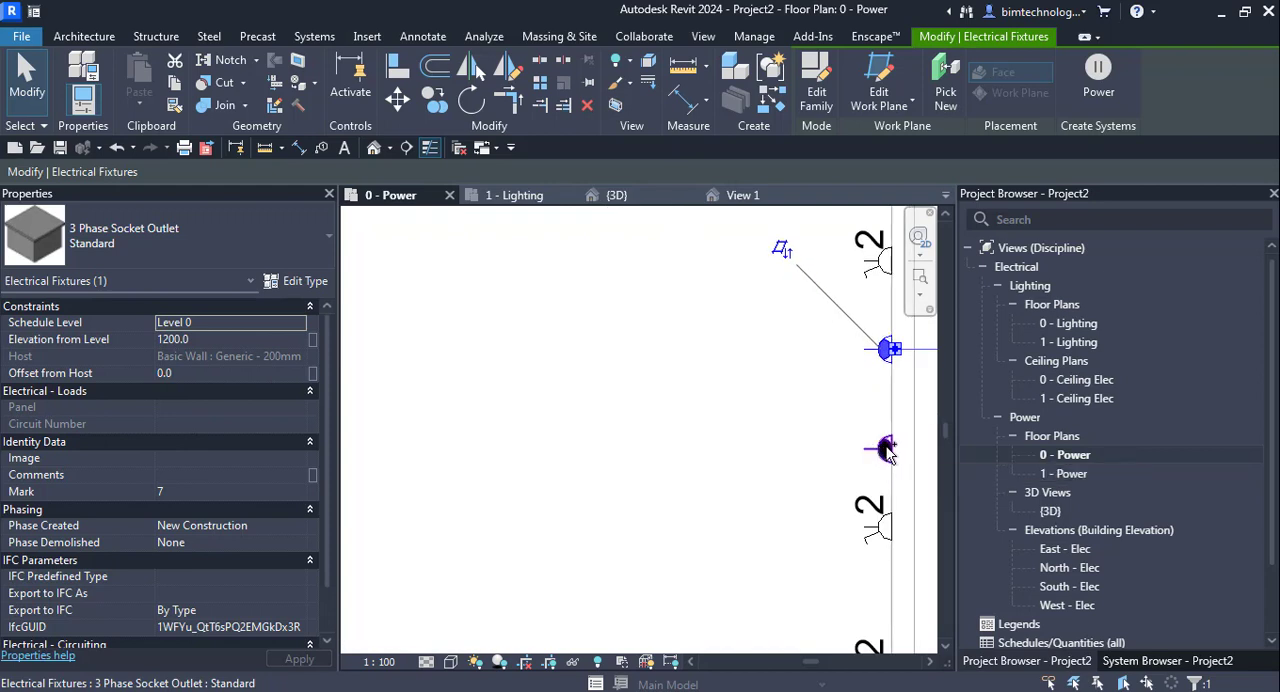
pyautogui.keyDown('ctrl'); pyautogui.click(884, 450); pyautogui.keyUp('ctrl')
pyautogui.scroll(-1, 758, 437)
pyautogui.scroll(-1, 758, 437)
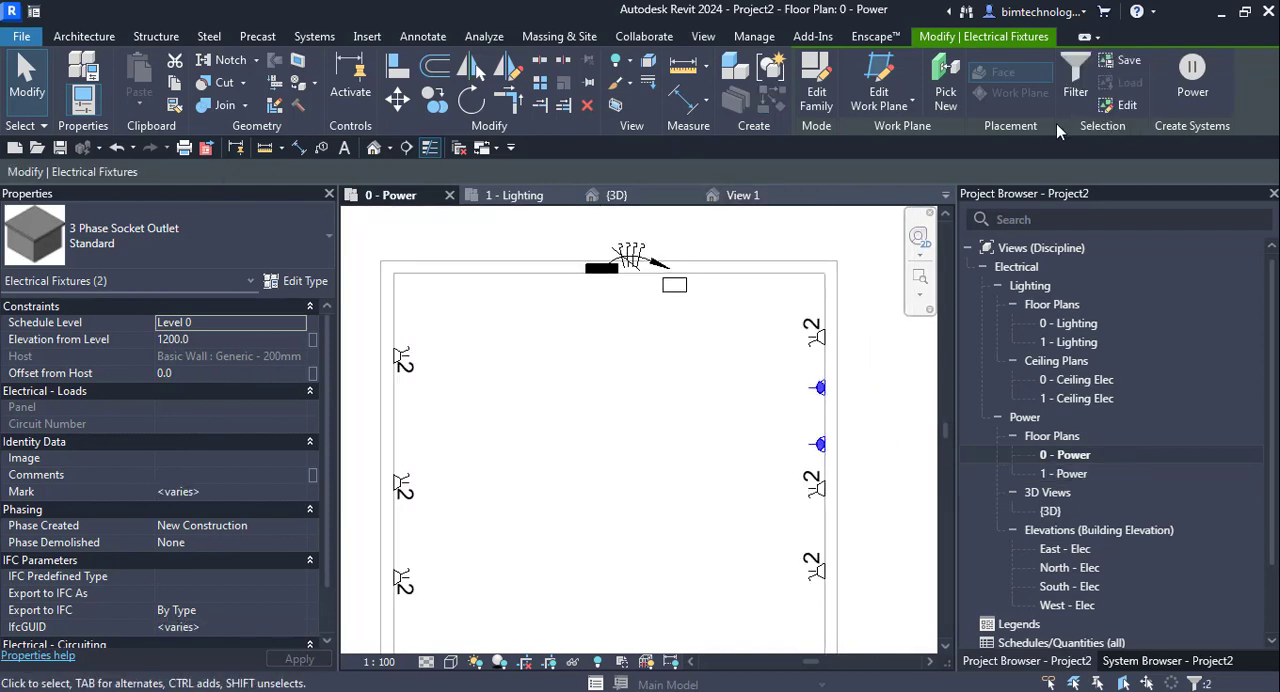
pyautogui.click(1189, 80)
pyautogui.click(603, 366)
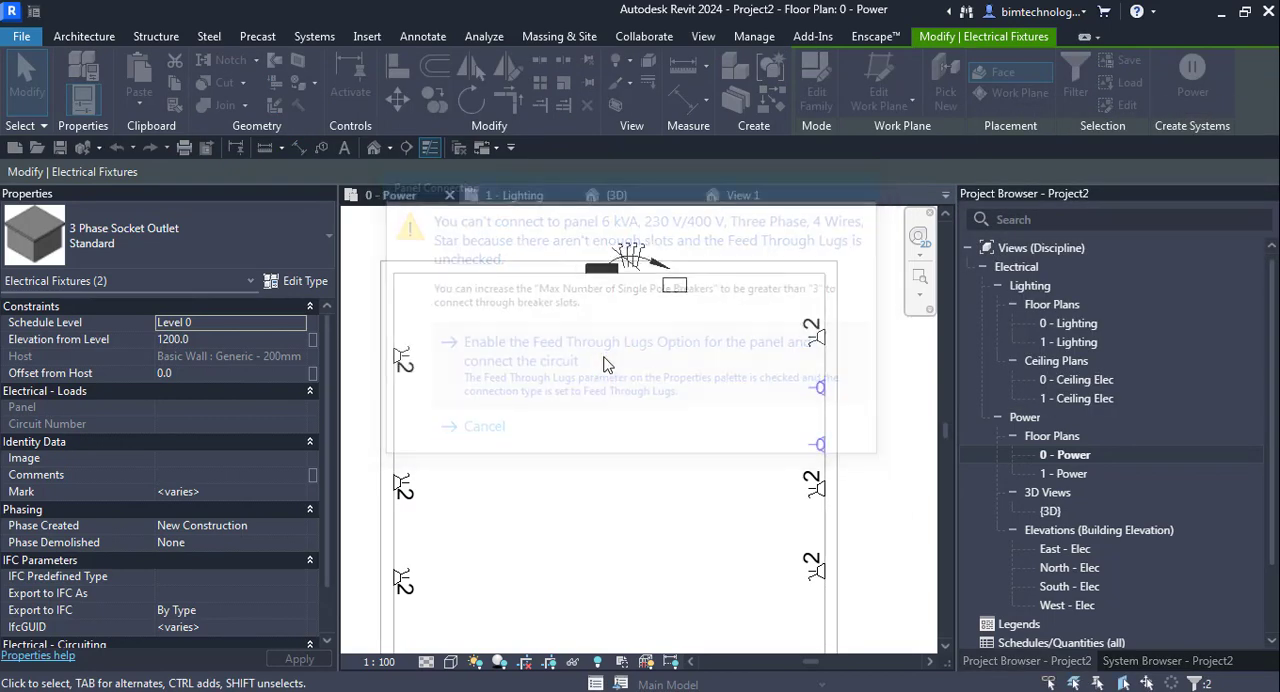
# - Convert the new 3-phase socket circuit's preview wiring to arc wires
pyautogui.scroll(2, 858, 515)
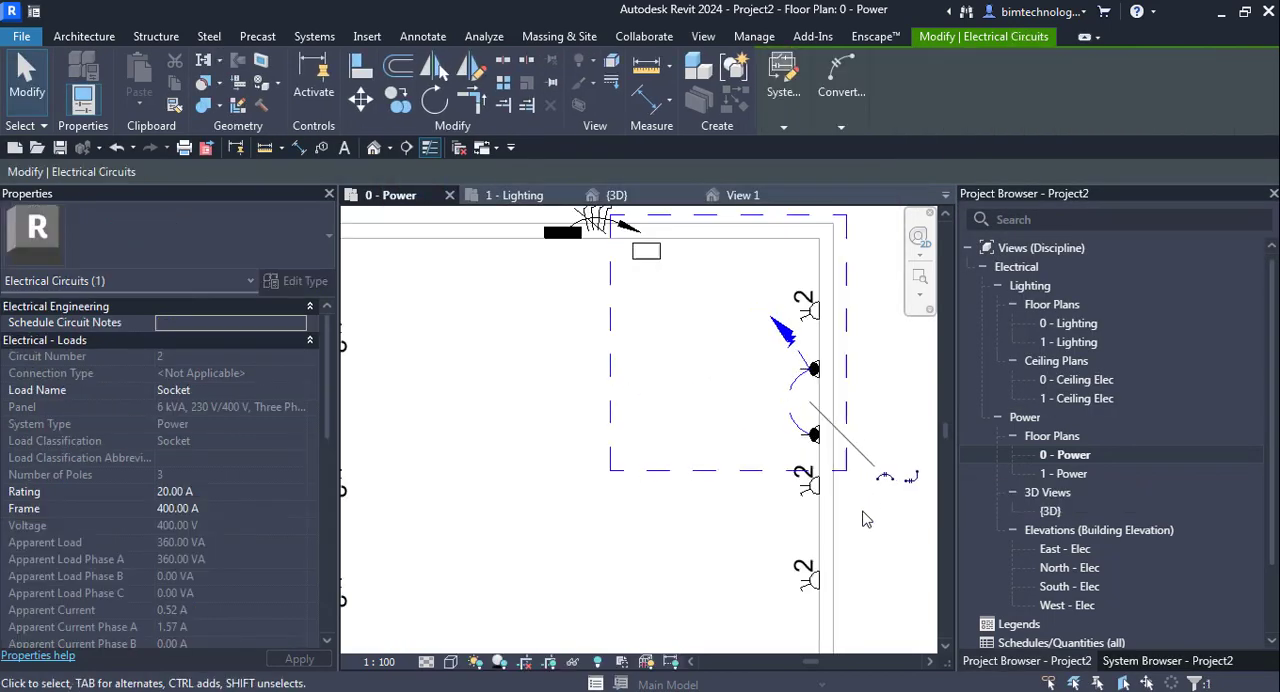
pyautogui.click(841, 127)
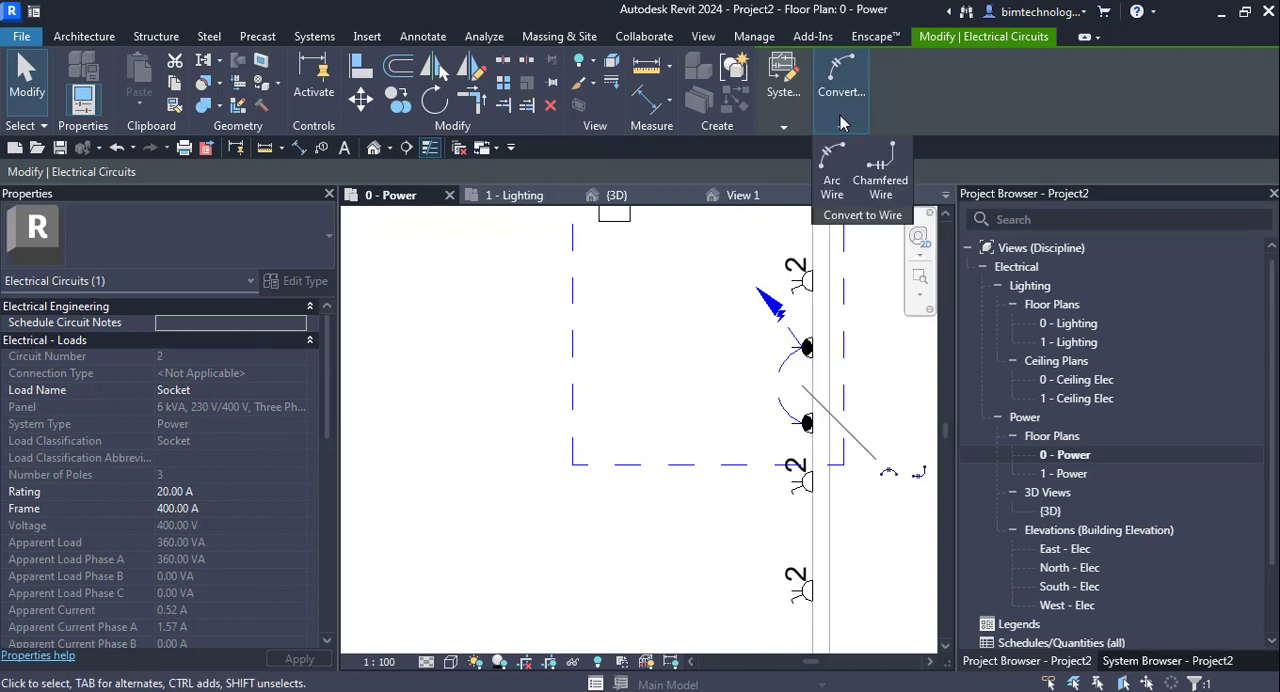
pyautogui.click(651, 437)
pyautogui.click(652, 437)
pyautogui.scroll(-3, 658, 440)
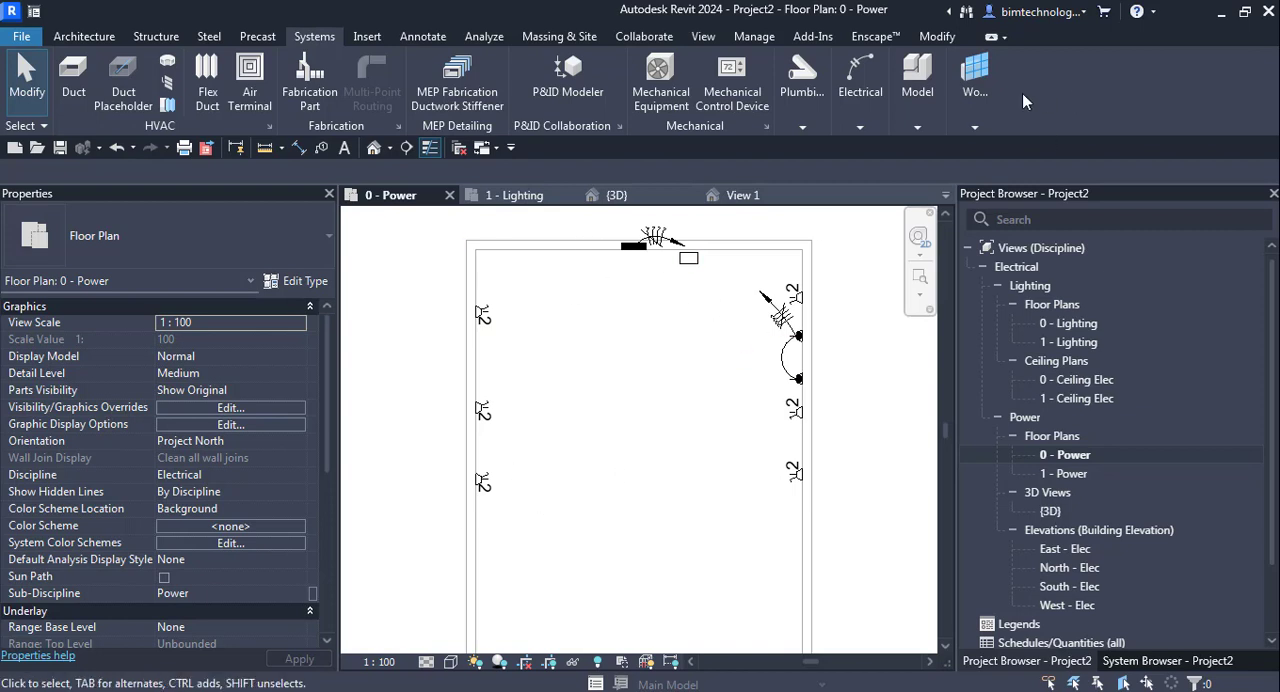
# - Load the device family Twin Un-Switched Socket Outlet.rfa from the Terminals folder
pyautogui.click(858, 95)
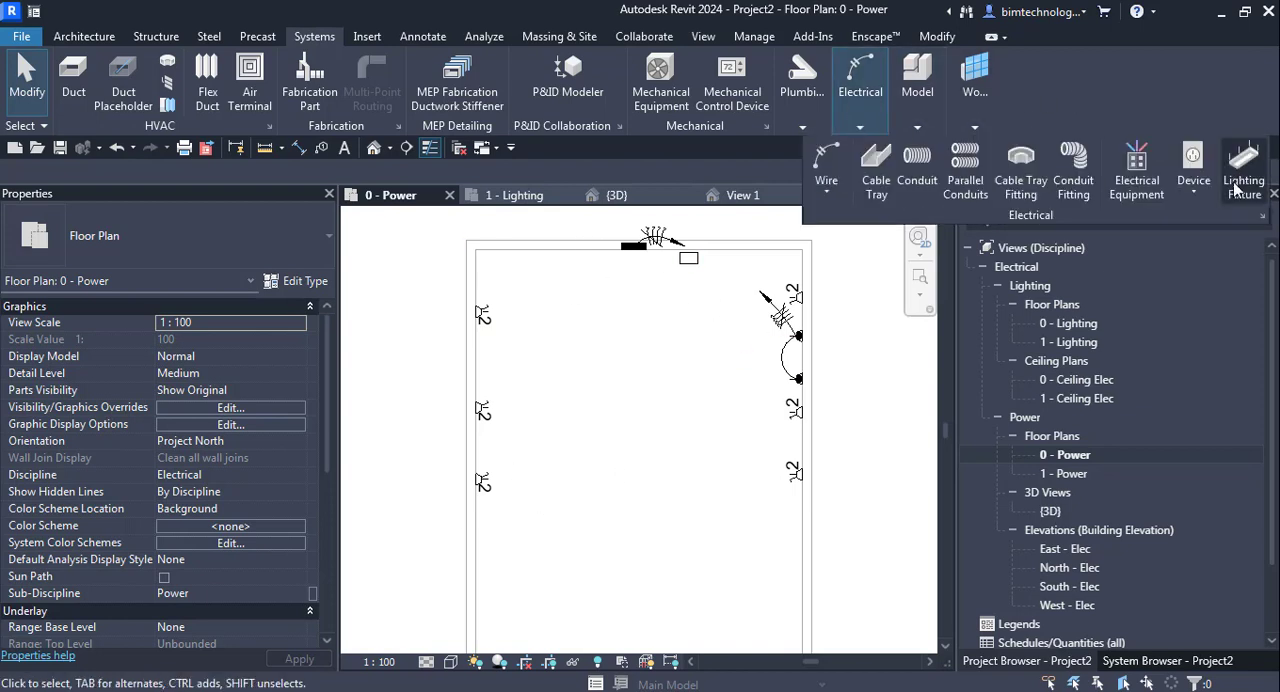
pyautogui.click(1200, 196)
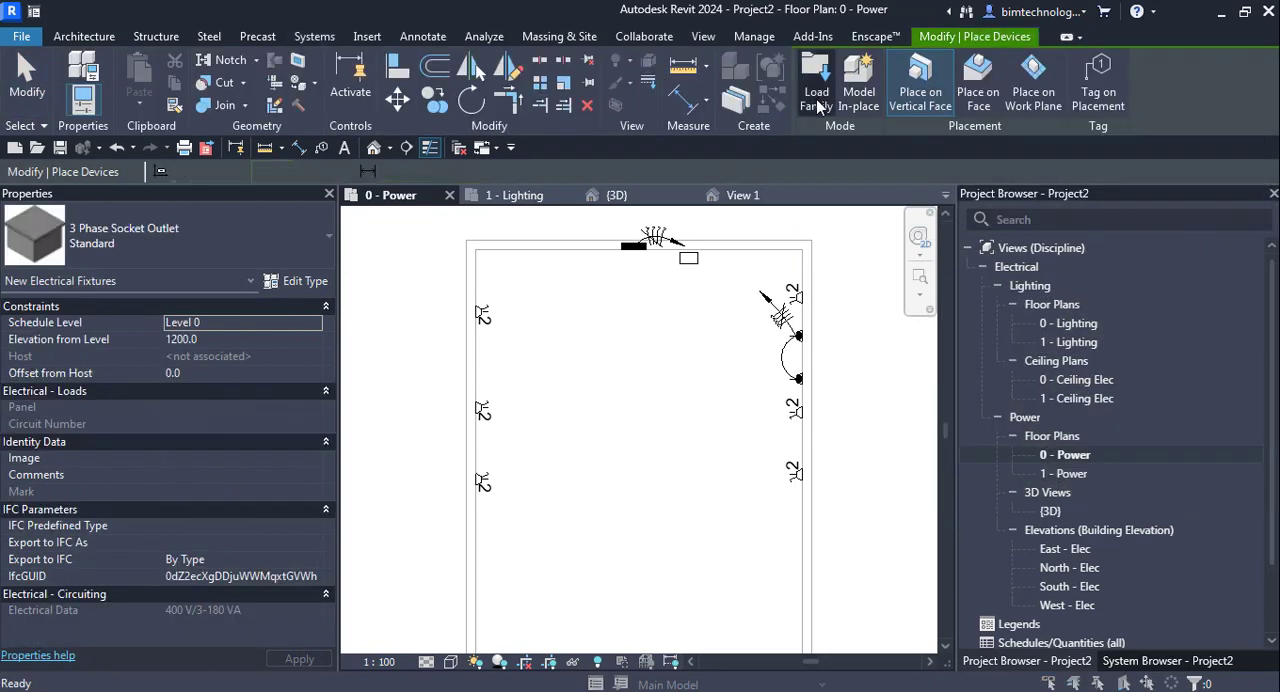
pyautogui.click(822, 105)
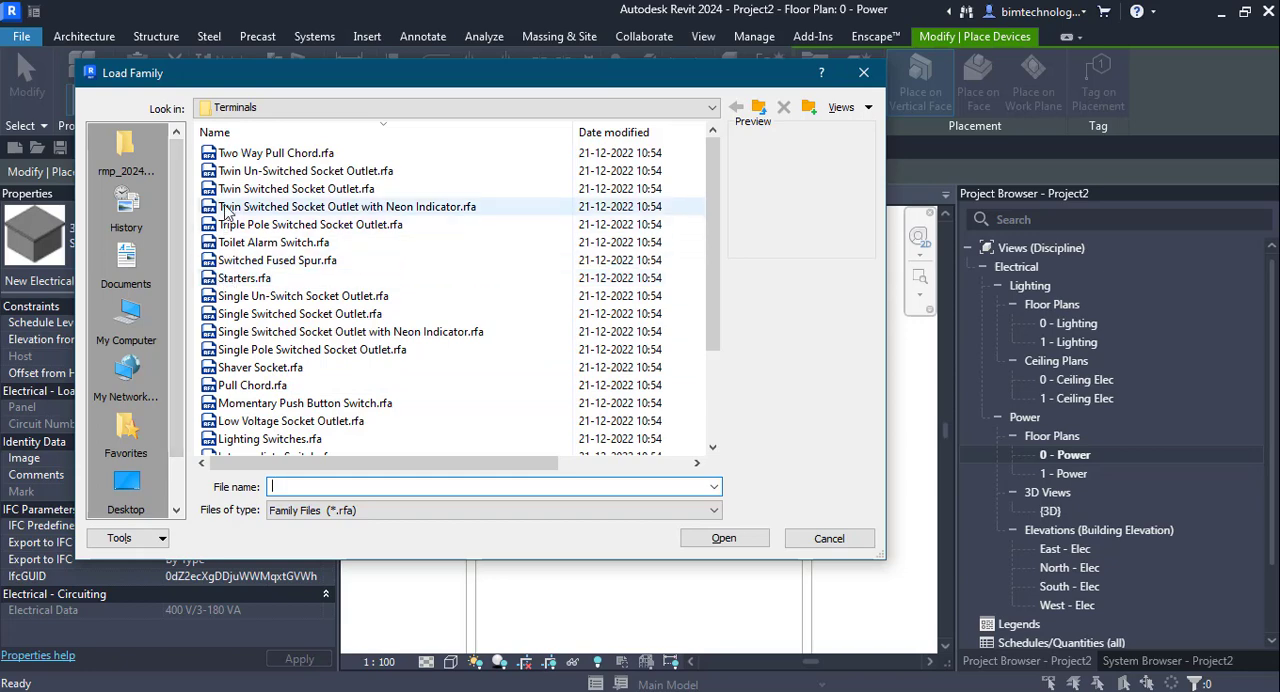
pyautogui.click(246, 174)
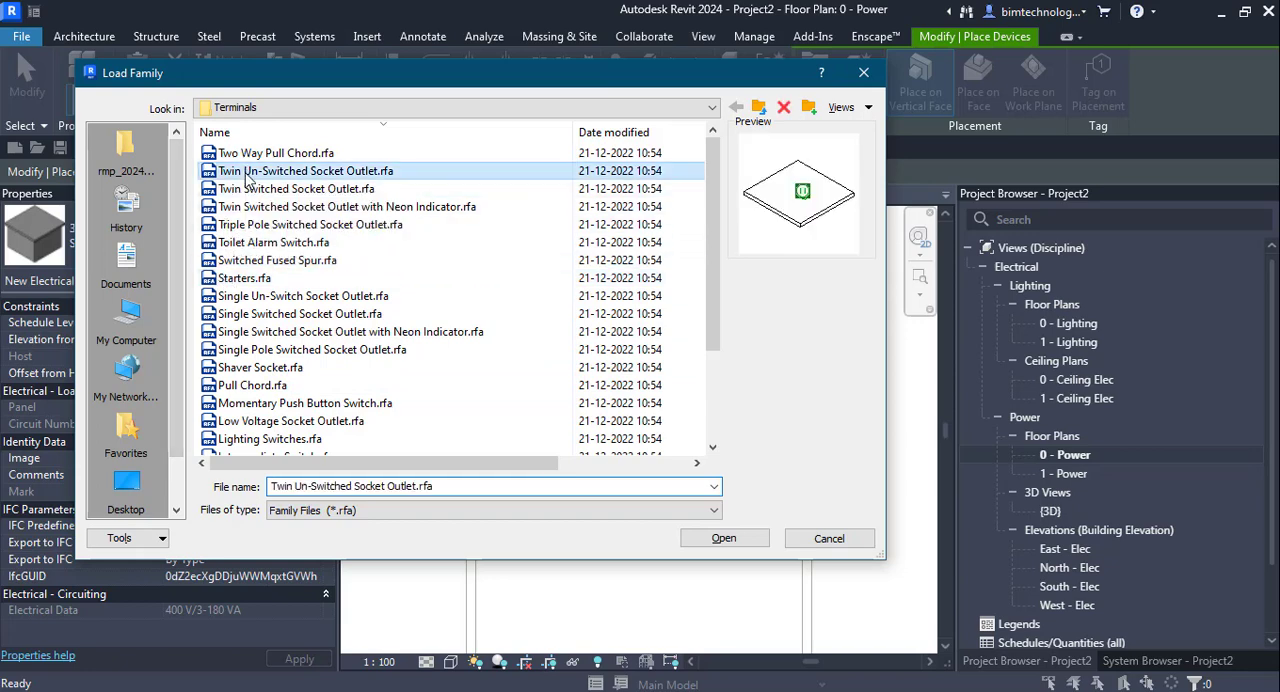
pyautogui.click(724, 539)
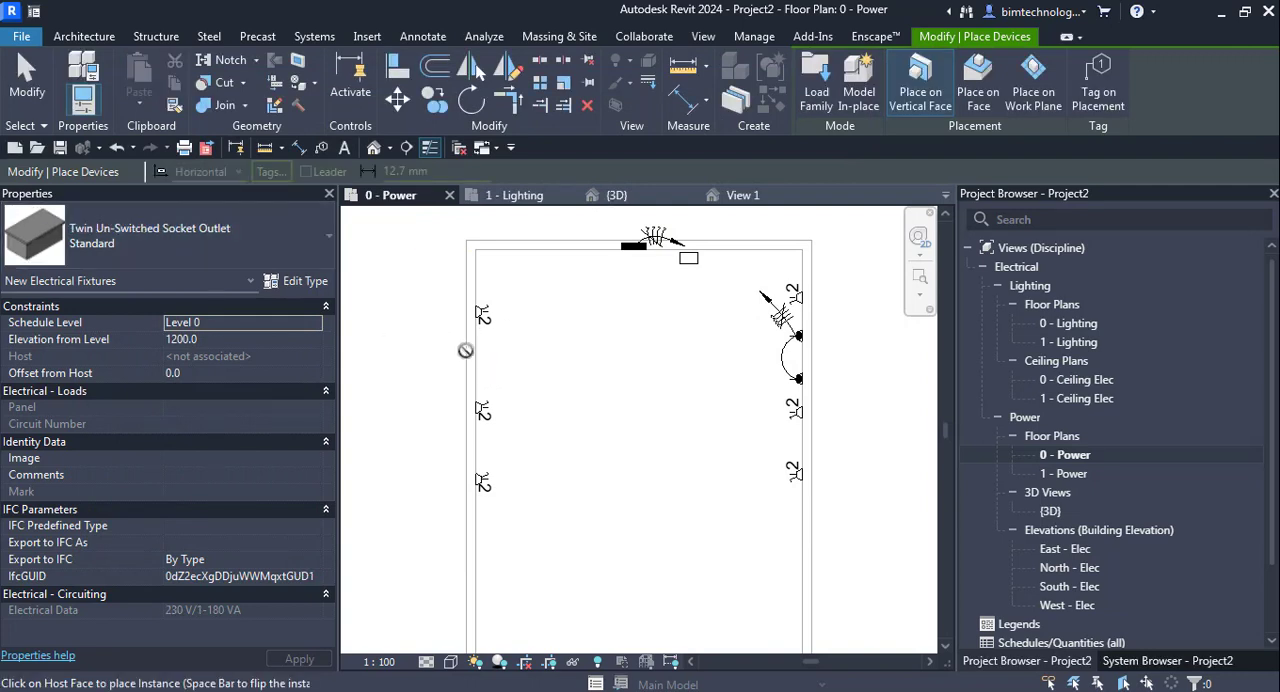
# - Place one standard Twin Un-Switched Socket Outlet on the west wall between its two northernmost twin sockets
pyautogui.click(482, 359)
pyautogui.scroll(3, 533, 424)
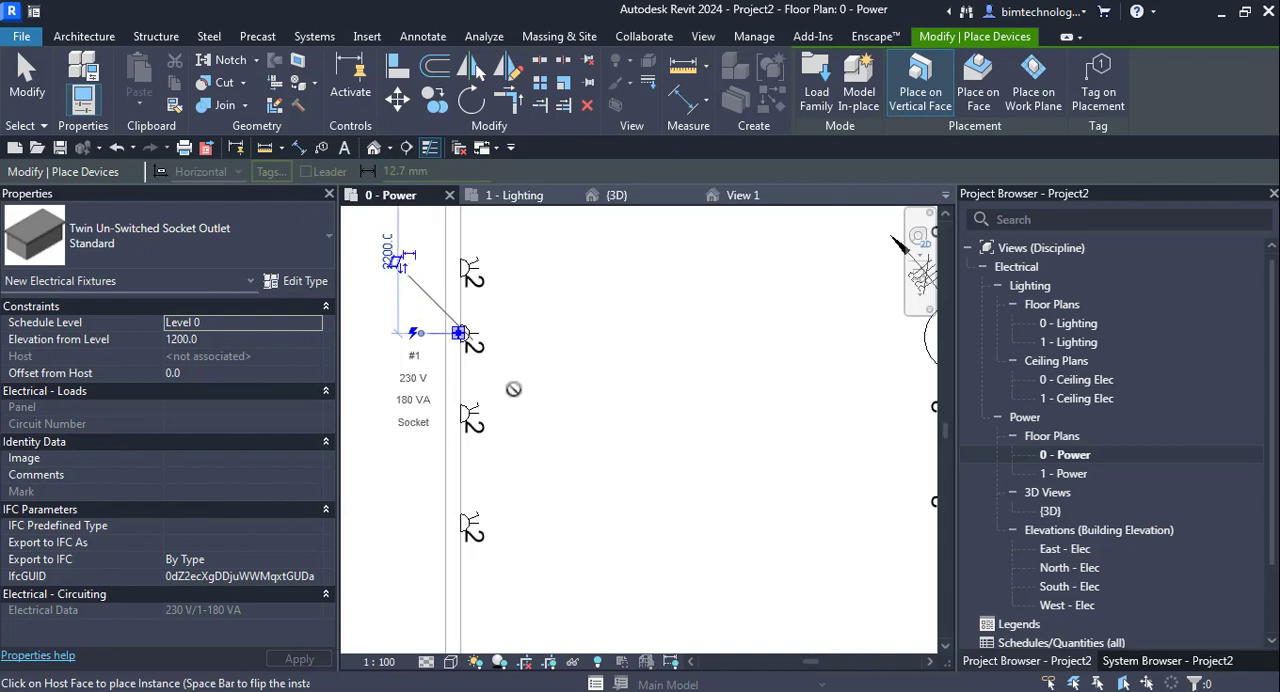
pyautogui.press('Escape')
pyautogui.press('Escape')
# - Create one power circuit from the four twin socket outlets on the west wall
pyautogui.click(476, 344)
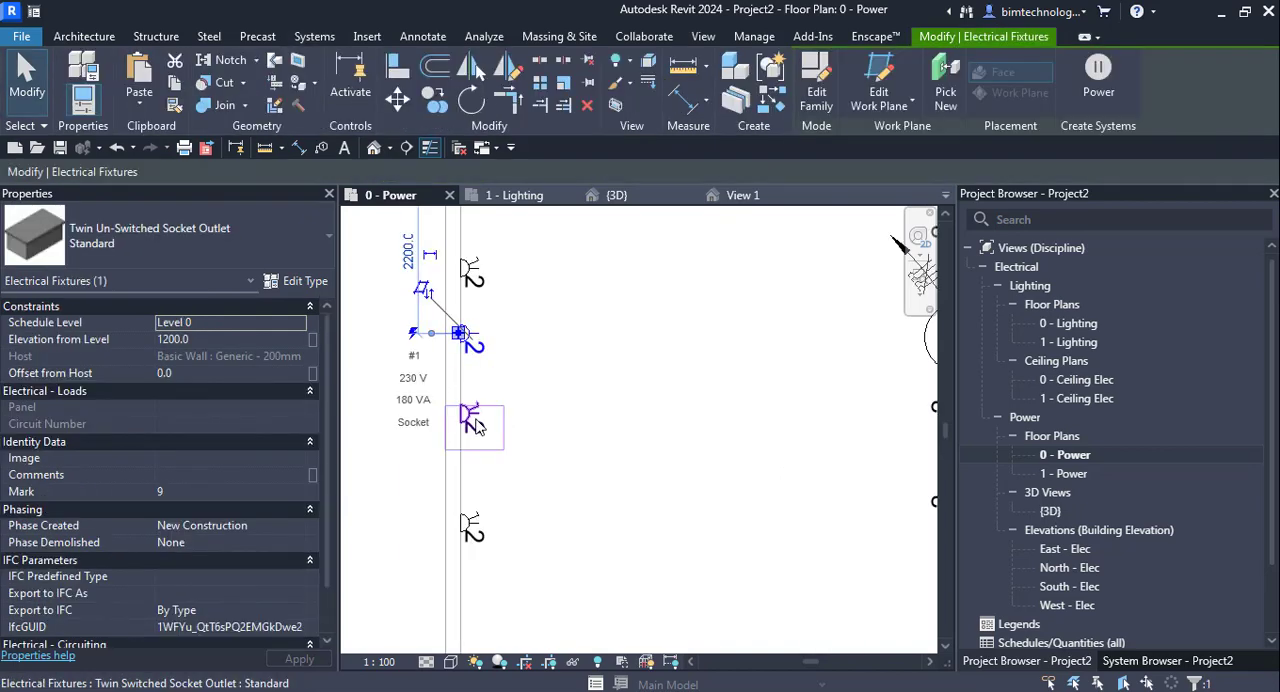
pyautogui.keyDown('ctrl'); pyautogui.click(473, 420); pyautogui.keyUp('ctrl')
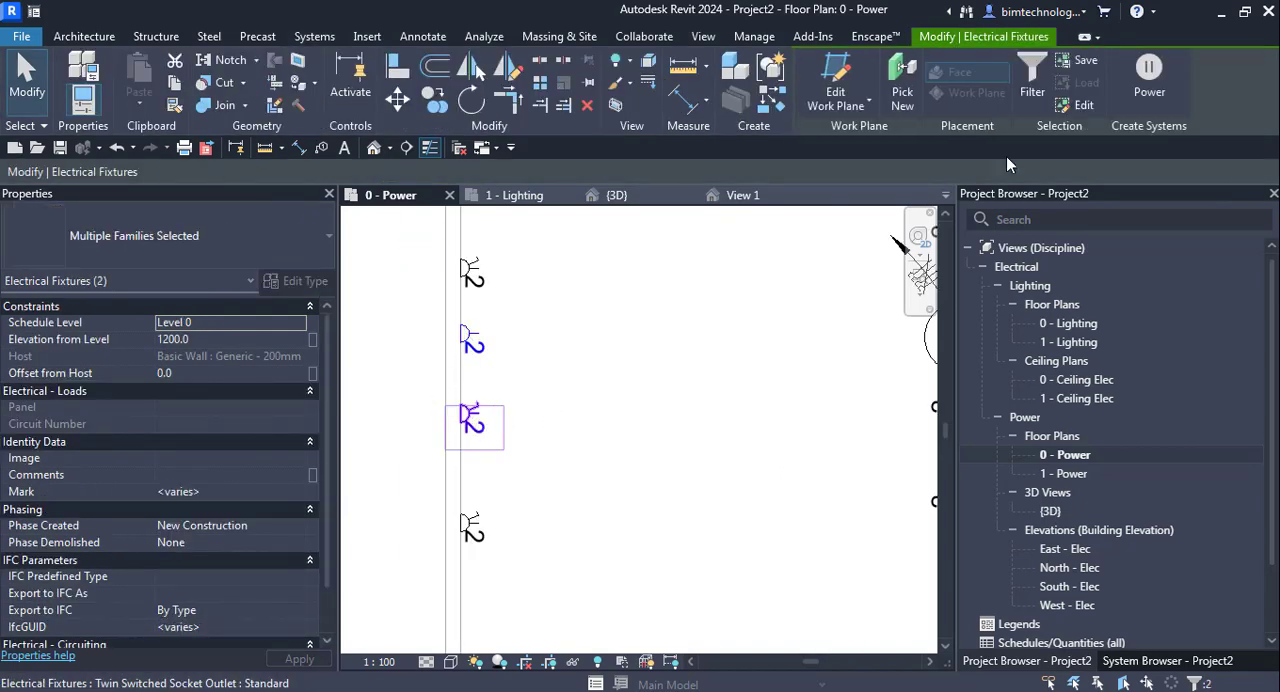
pyautogui.keyDown('ctrl'); pyautogui.click(471, 273); pyautogui.keyUp('ctrl')
pyautogui.keyDown('ctrl'); pyautogui.click(473, 528); pyautogui.keyUp('ctrl')
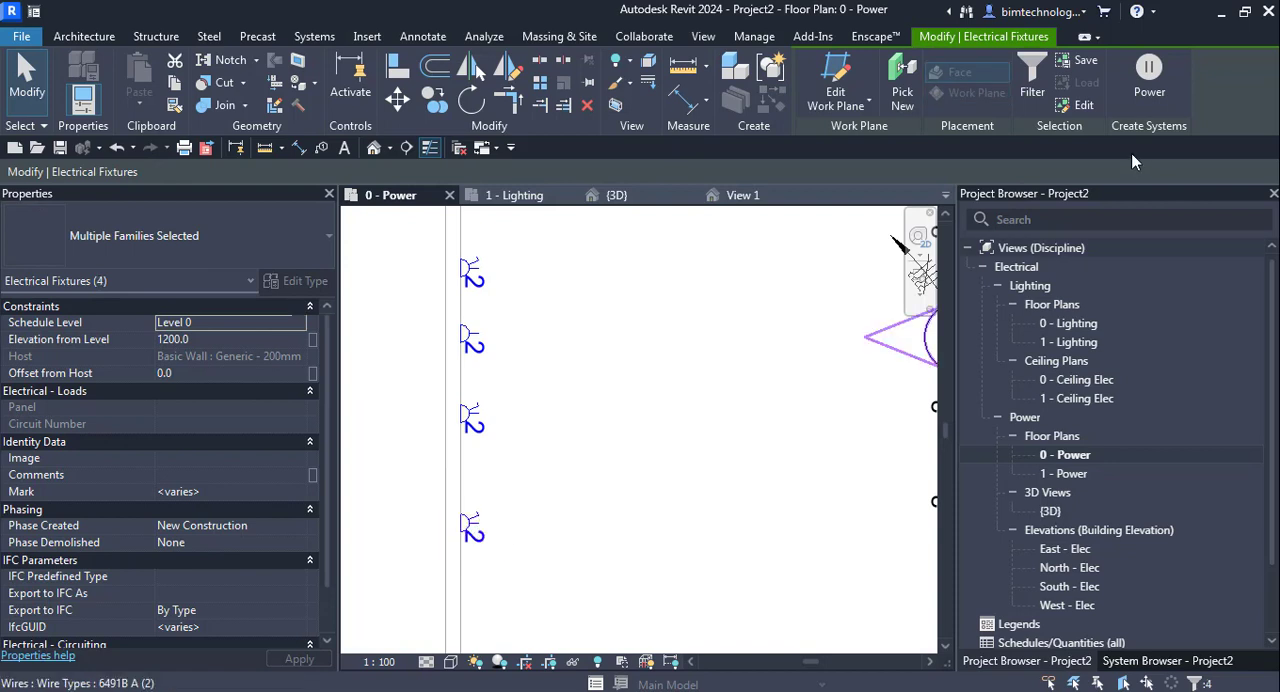
pyautogui.click(1149, 80)
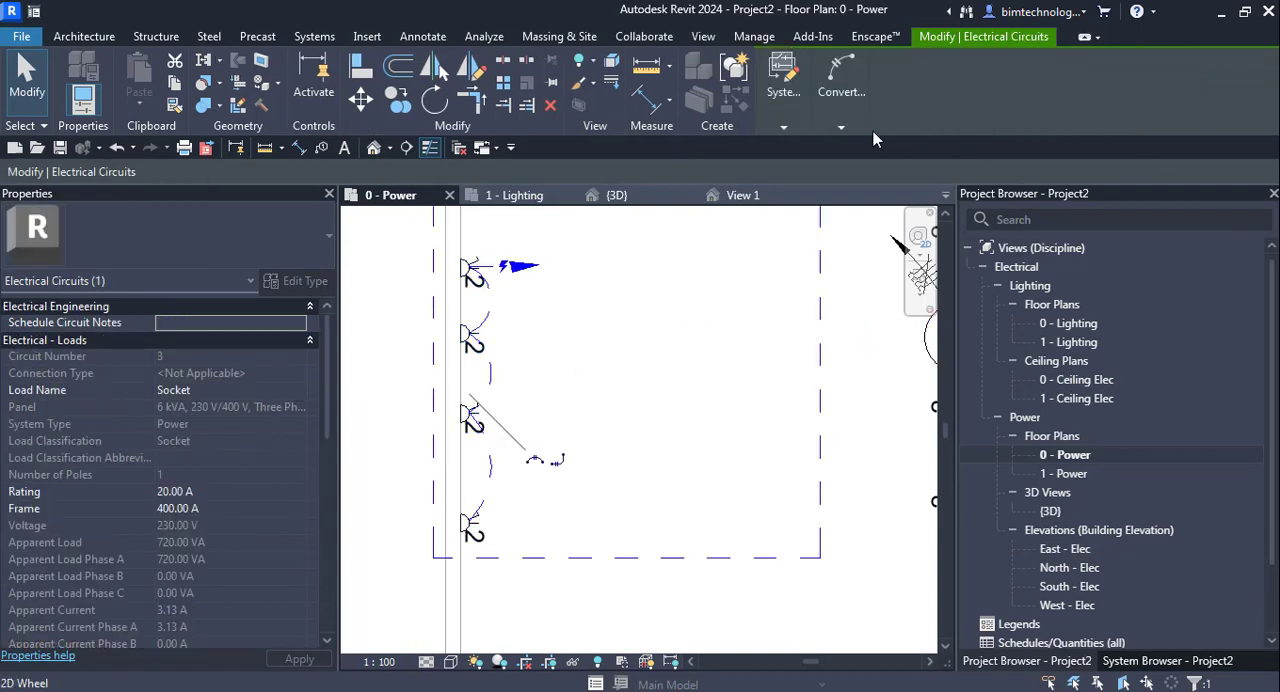
# - Convert the west-wall socket circuit's preview wiring to arc wires
pyautogui.click(845, 110)
pyautogui.click(838, 183)
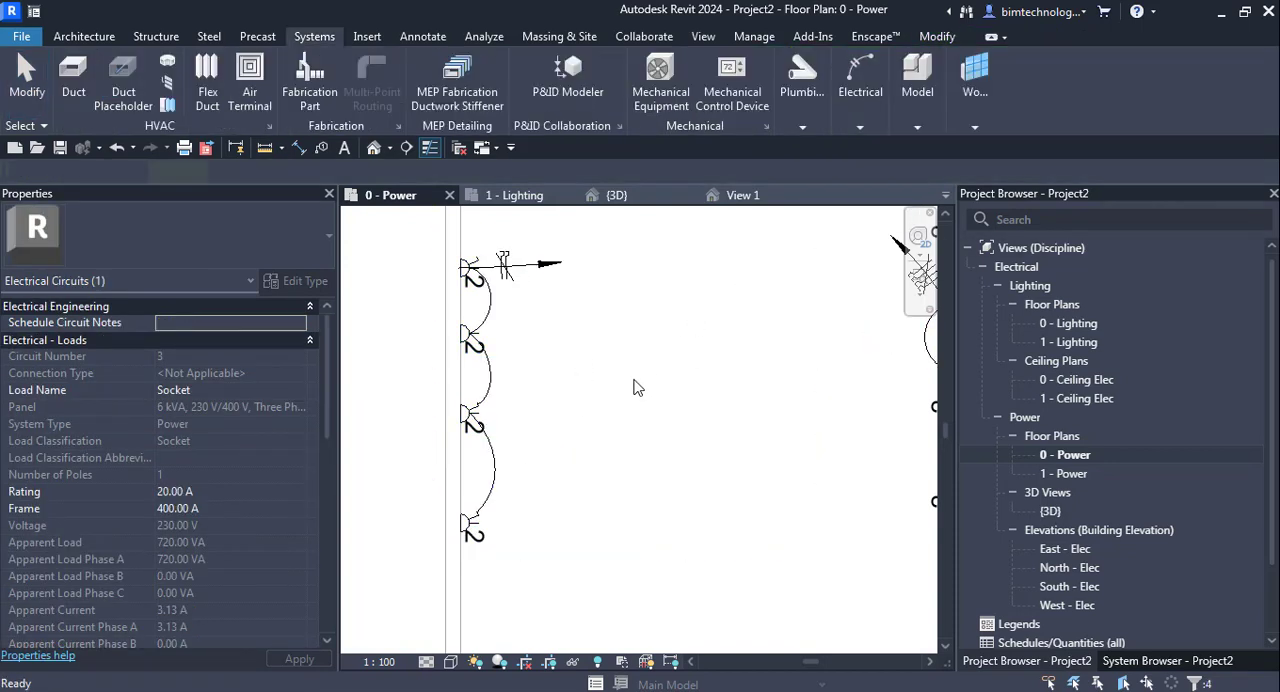
pyautogui.press('Escape')
pyautogui.scroll(-3, 633, 392)
# - Examine the west wall's connected outlets and wires, and the properties of their electrical circuit
pyautogui.scroll(2, 668, 390)
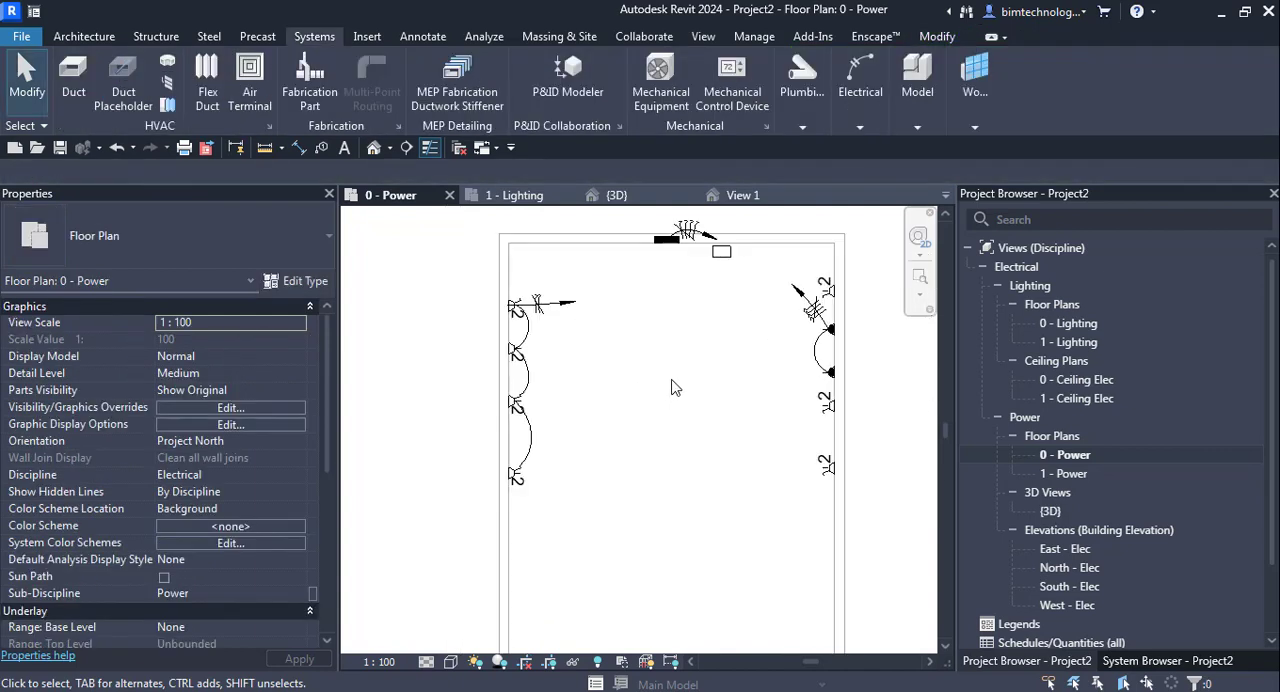
pyautogui.press('Tab')
pyautogui.click(527, 345)
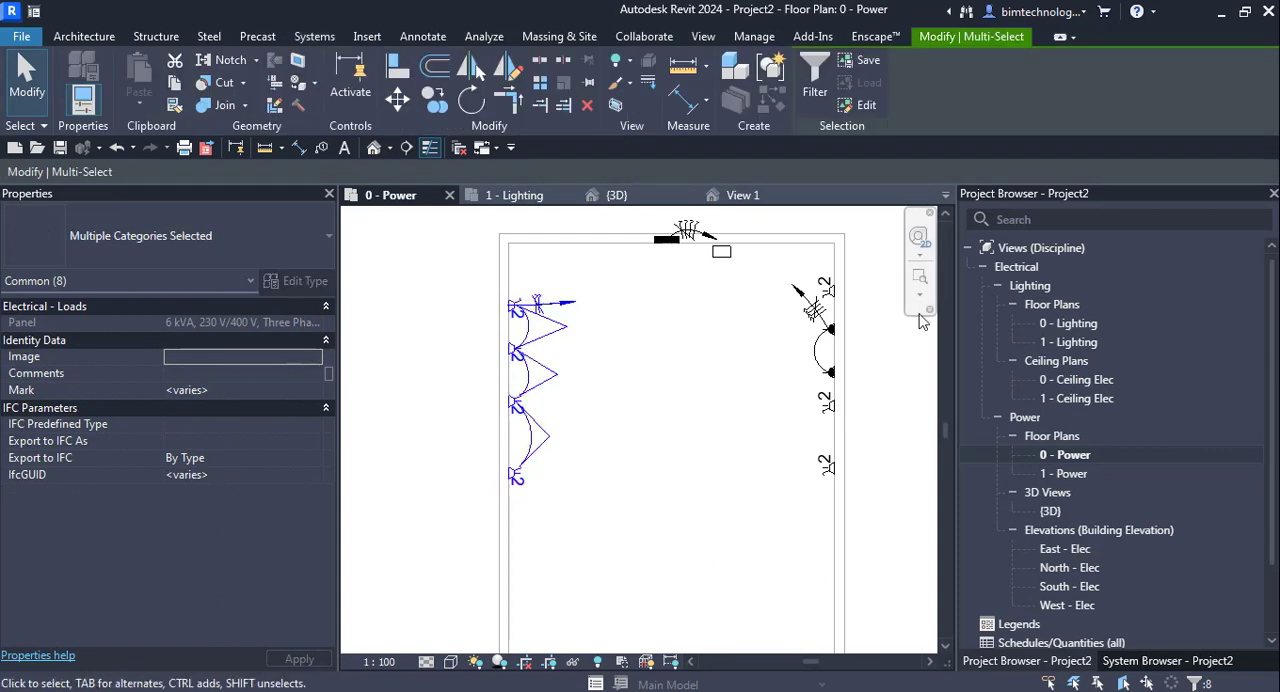
pyautogui.click(608, 357)
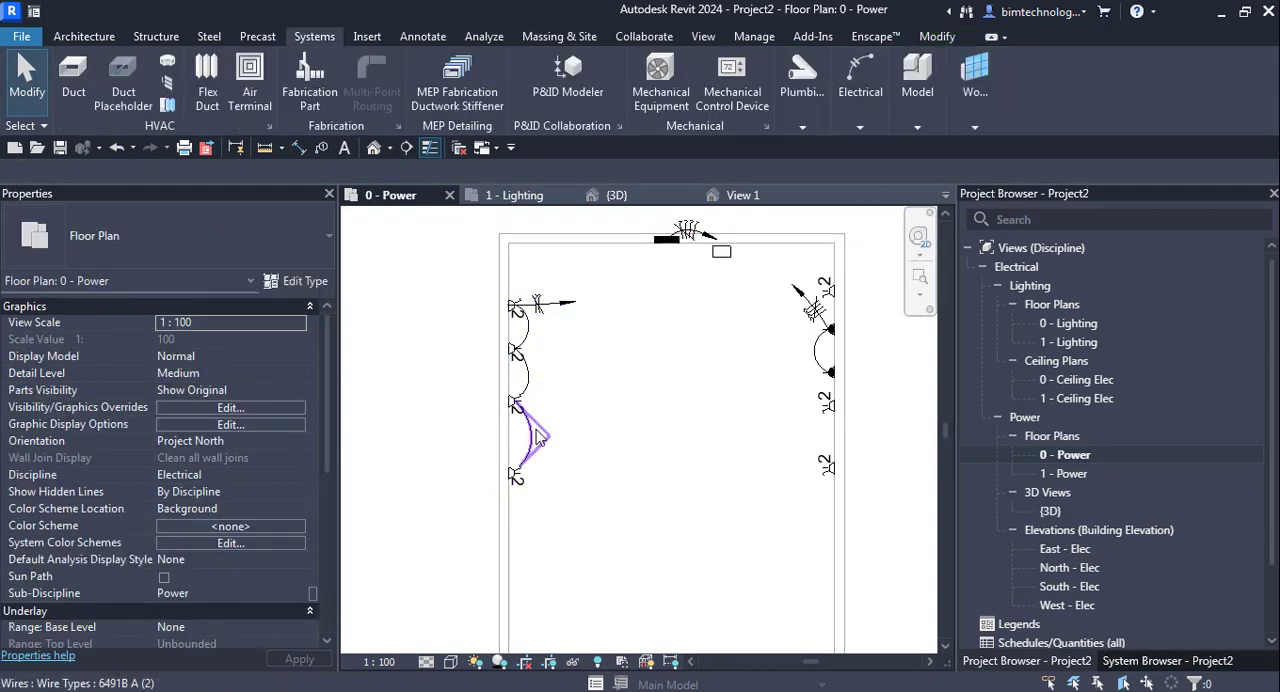
pyautogui.press('Tab')
pyautogui.press('Tab')
pyautogui.click(524, 488)
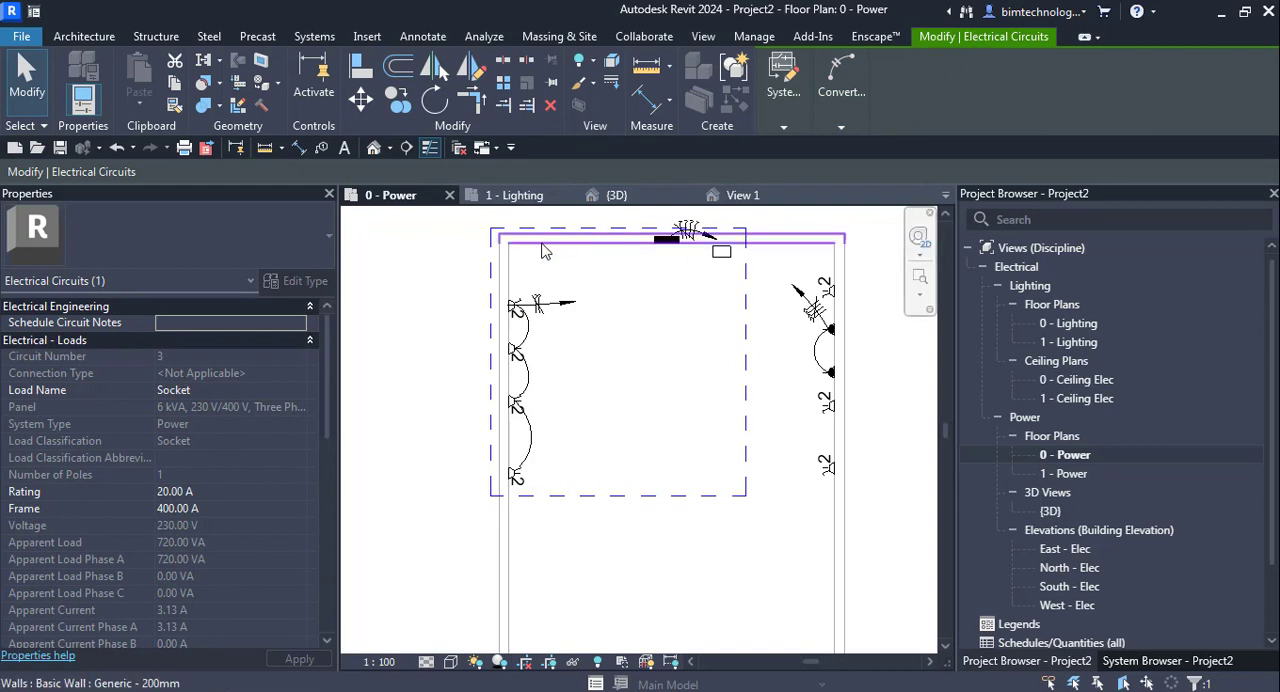
pyautogui.click(400, 433)
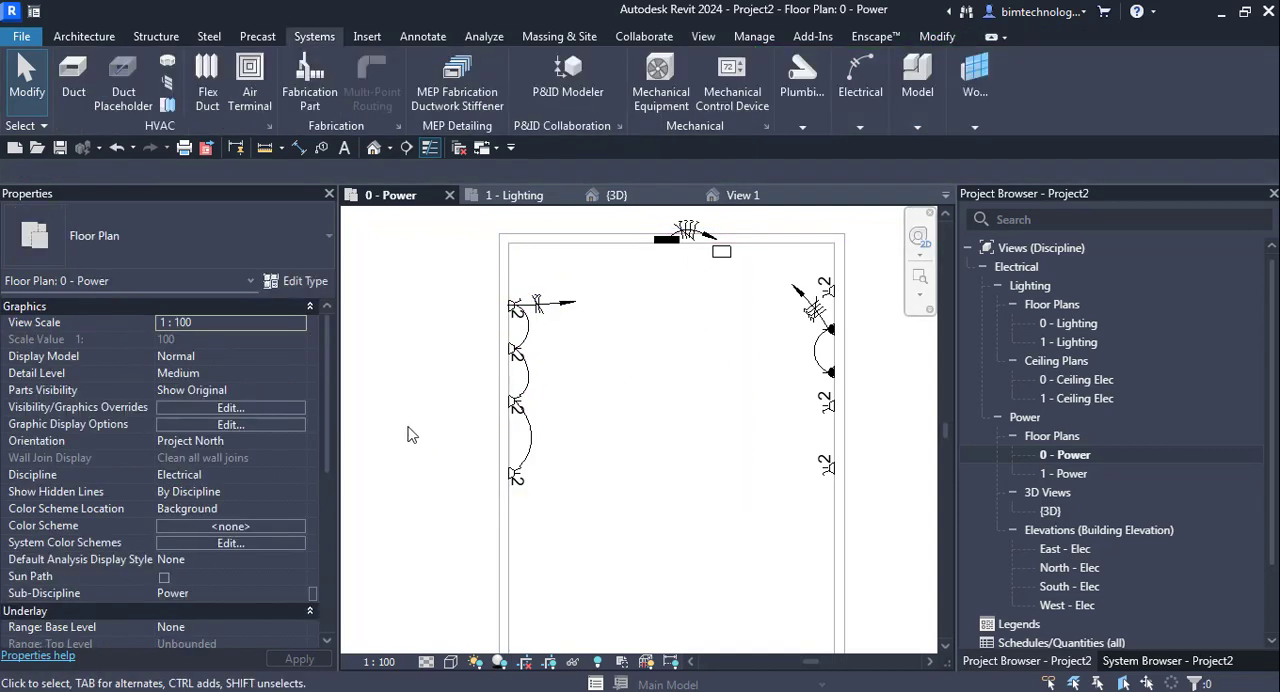
# - Assign the 3 Phase Socket Outlets' circuit to the 100 A, 230 V/400 V three-phase panelboard on the north wall
pyautogui.scroll(1, 740, 420)
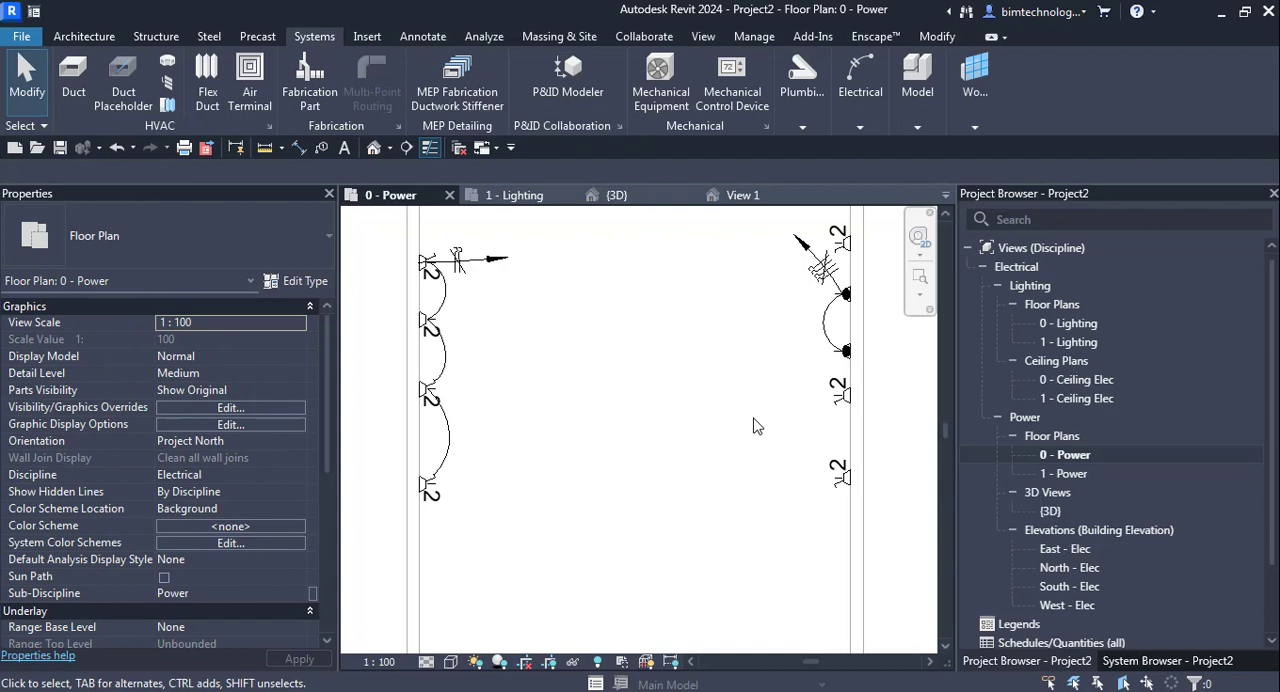
pyautogui.press('Tab')
pyautogui.press('Tab')
pyautogui.click(845, 297)
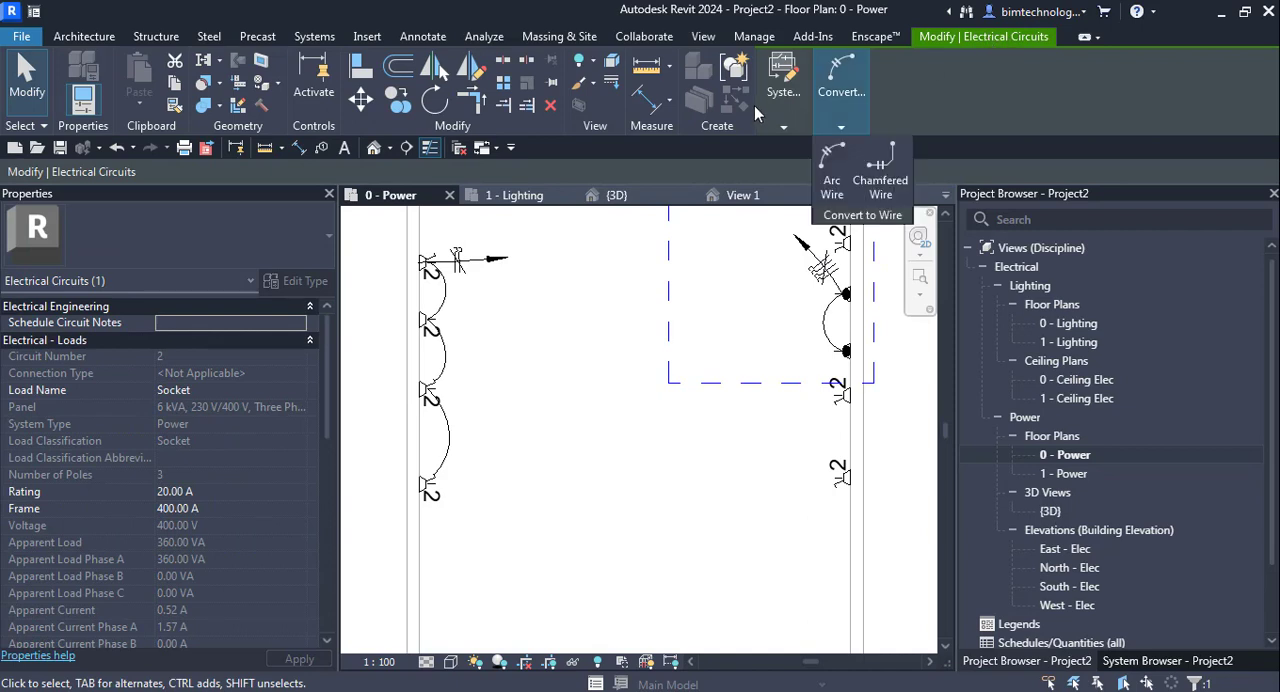
pyautogui.moveTo(783, 100)
pyautogui.click(845, 197)
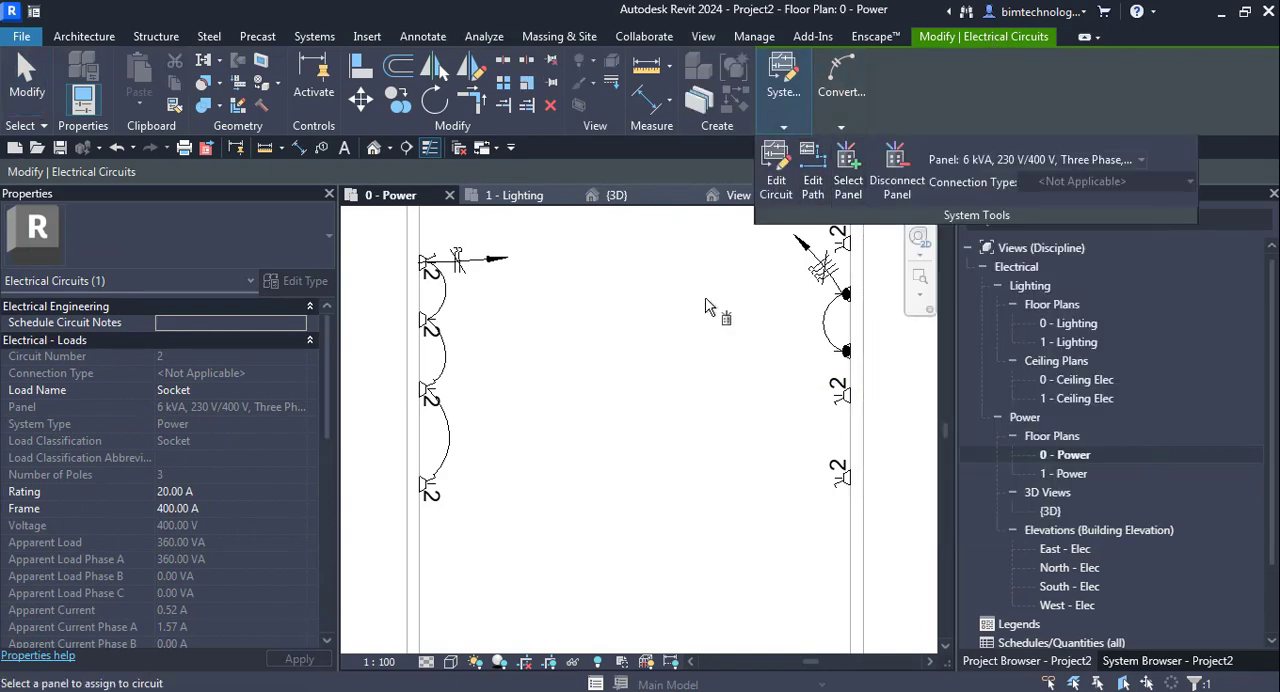
pyautogui.scroll(-2, 700, 345)
pyautogui.click(655, 243)
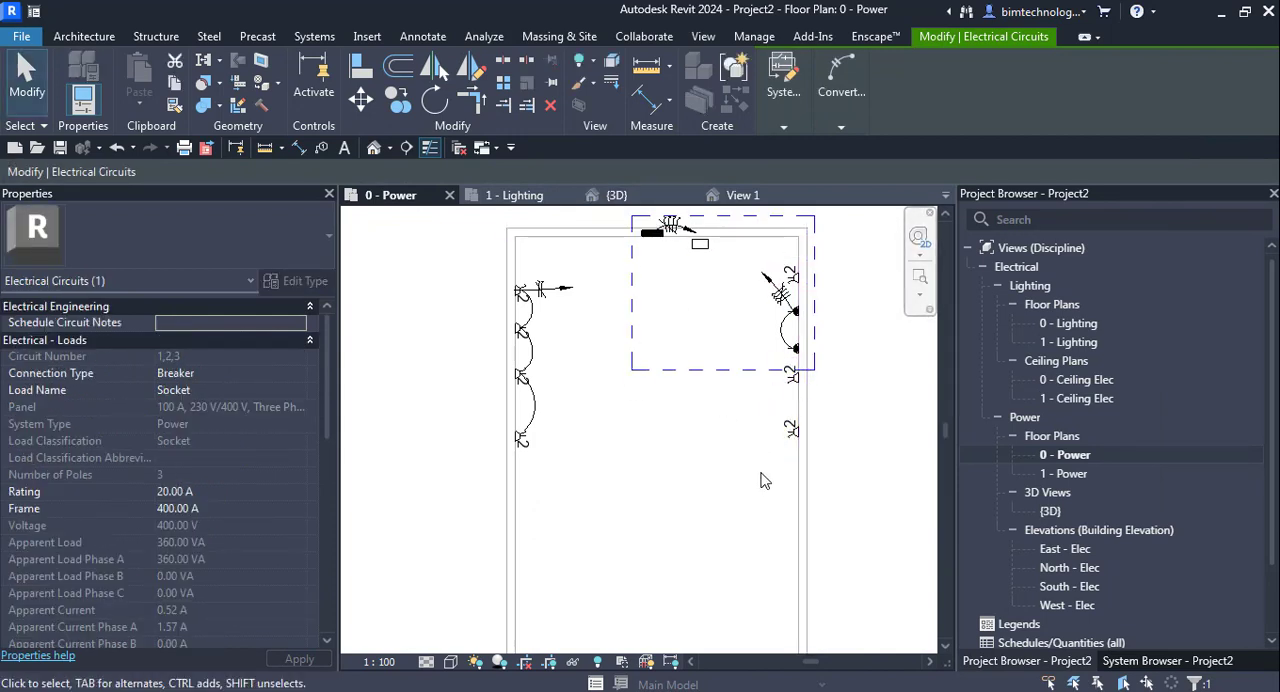
pyautogui.press('Escape')
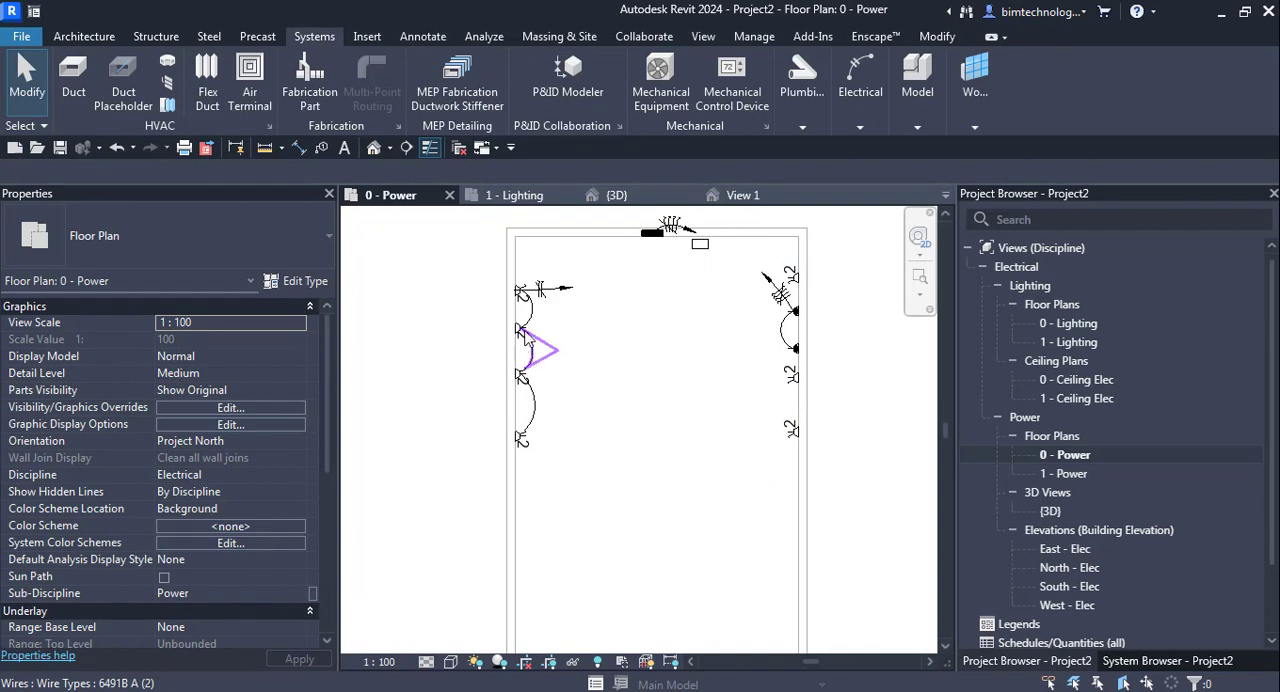
# - Assign the west-wall twin socket circuit to the 100 A three-phase panelboard on the north wall
pyautogui.press('Tab')
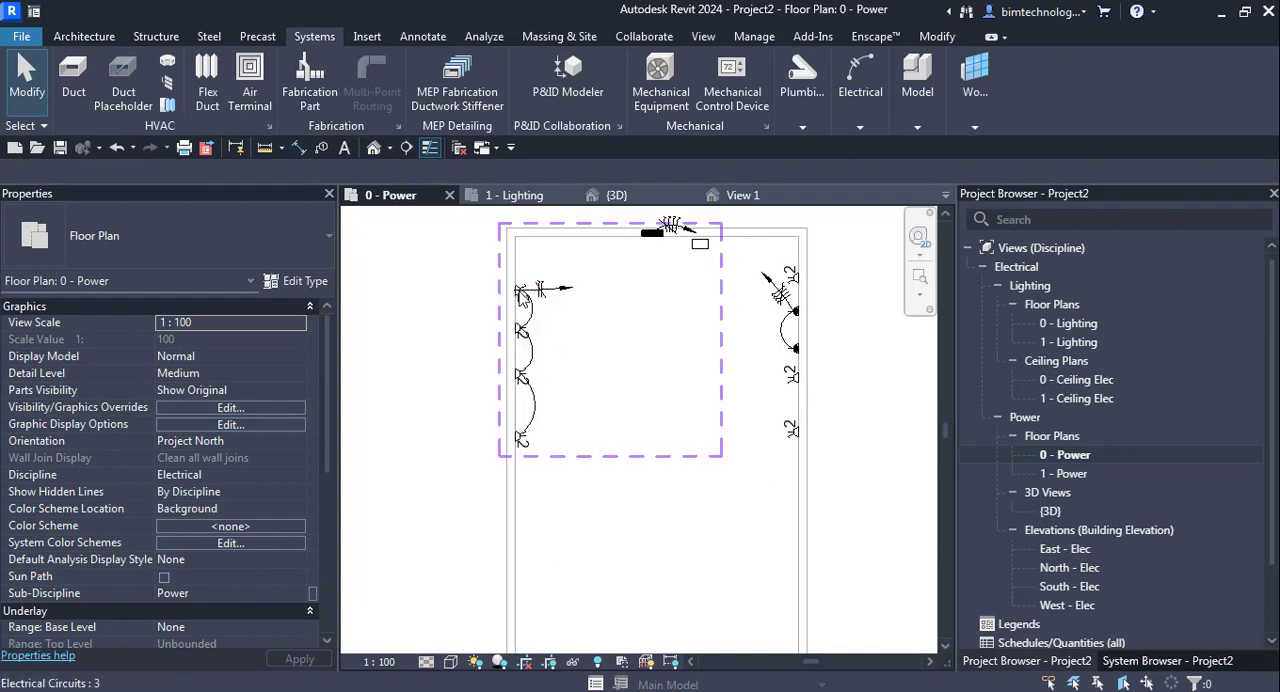
pyautogui.click(520, 292)
pyautogui.moveTo(783, 100)
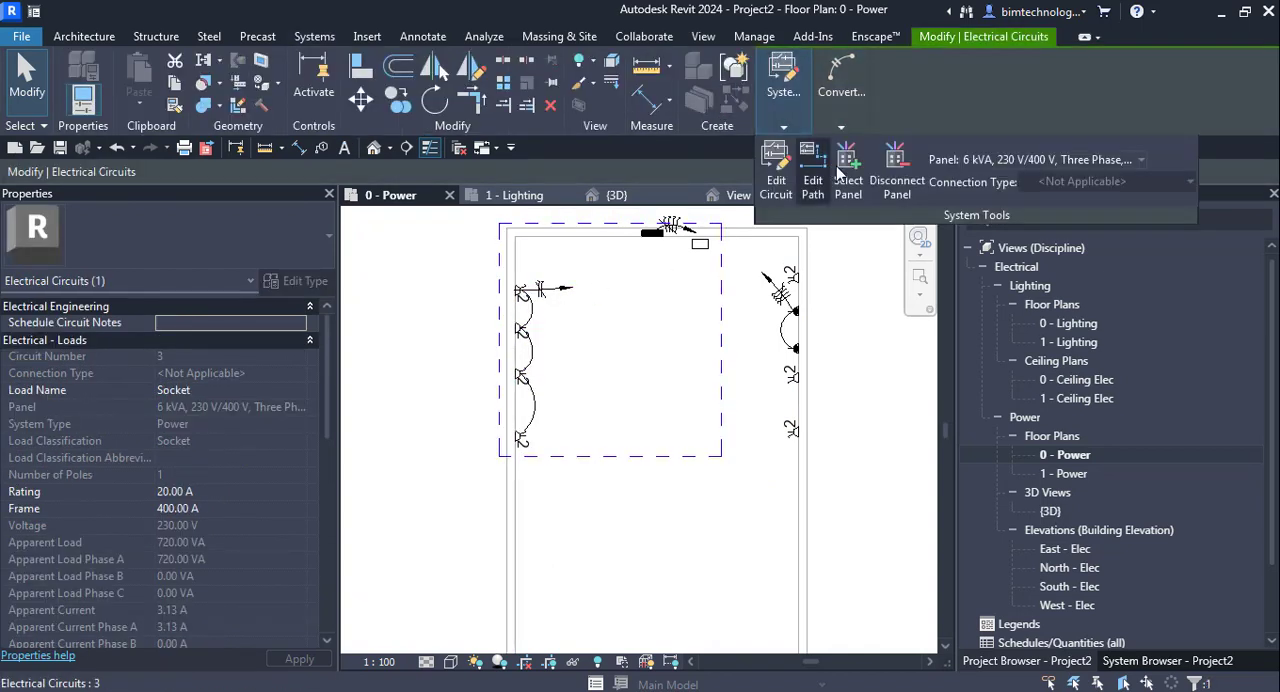
pyautogui.click(847, 170)
pyautogui.click(655, 230)
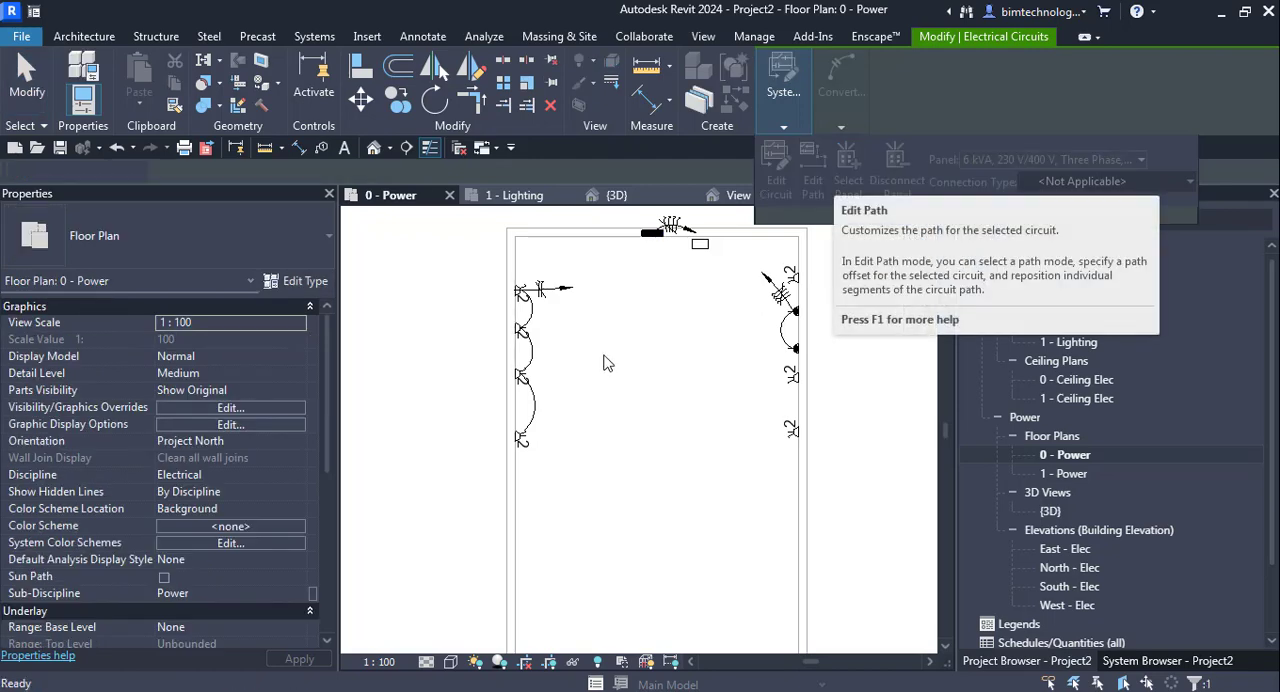
pyautogui.click(598, 288)
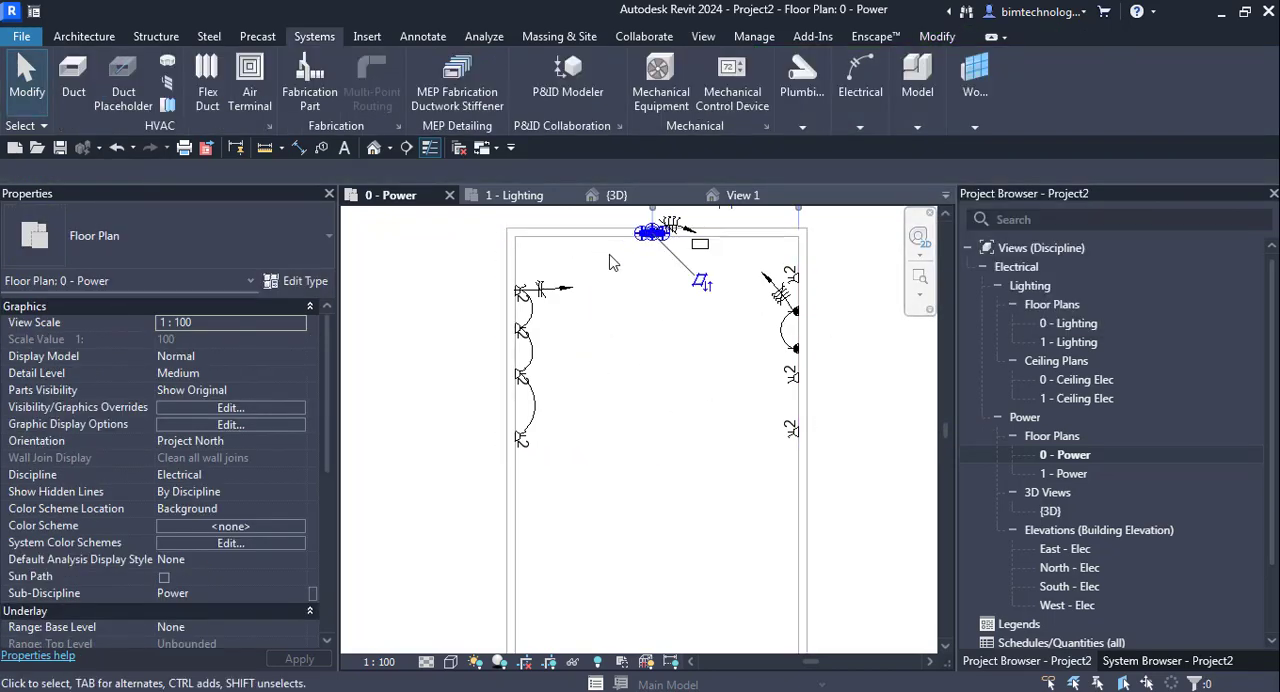
# - Create a panel schedule for the 100 A panelboard on the north wall
pyautogui.click(658, 236)
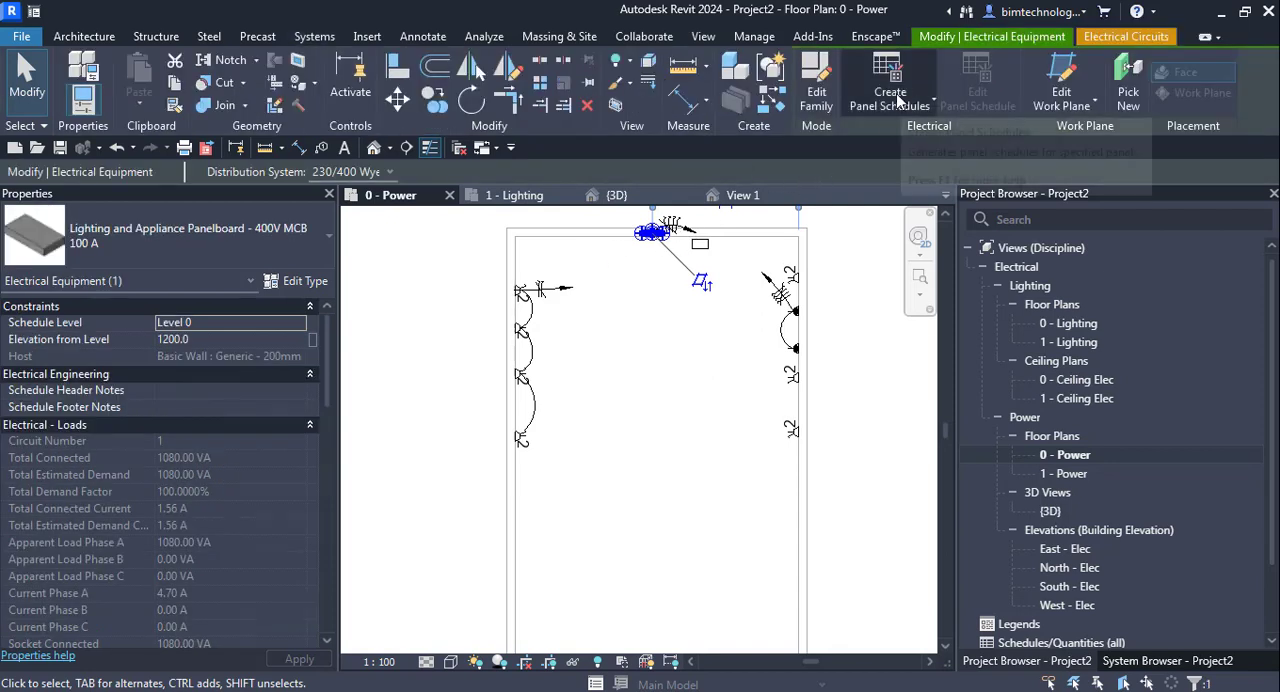
pyautogui.click(896, 93)
pyautogui.click(900, 148)
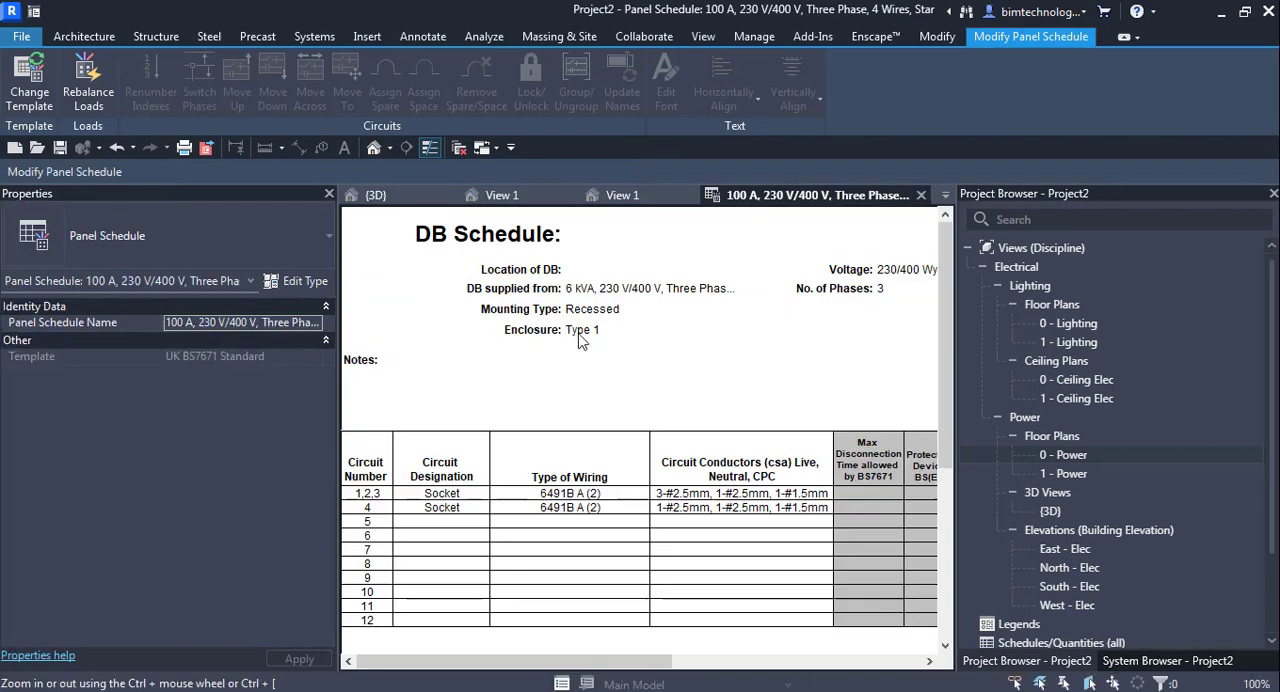
# - Review the panel schedule's circuits and totals, and rebalance the panelboard's loads across its phases
pyautogui.scroll(-3, 580, 340)
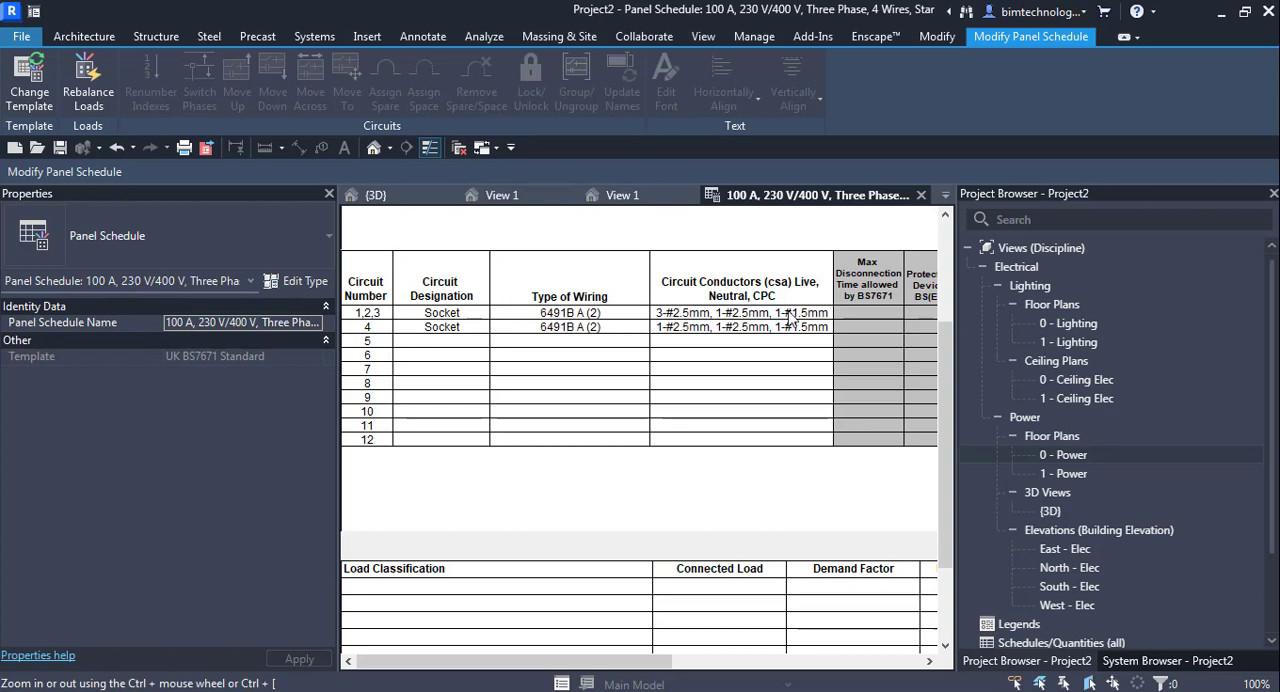
pyautogui.moveTo(590, 661); pyautogui.dragTo(840, 661)
pyautogui.scroll(-3, 838, 530)
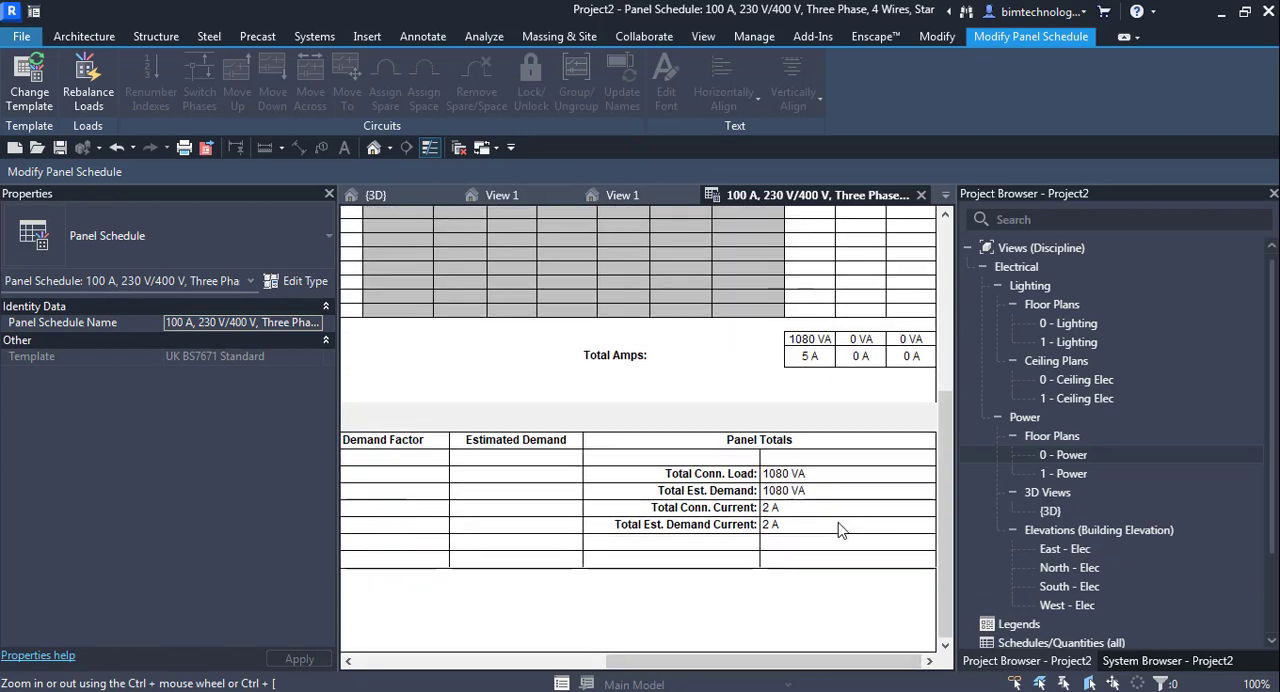
pyautogui.scroll(7, 838, 530)
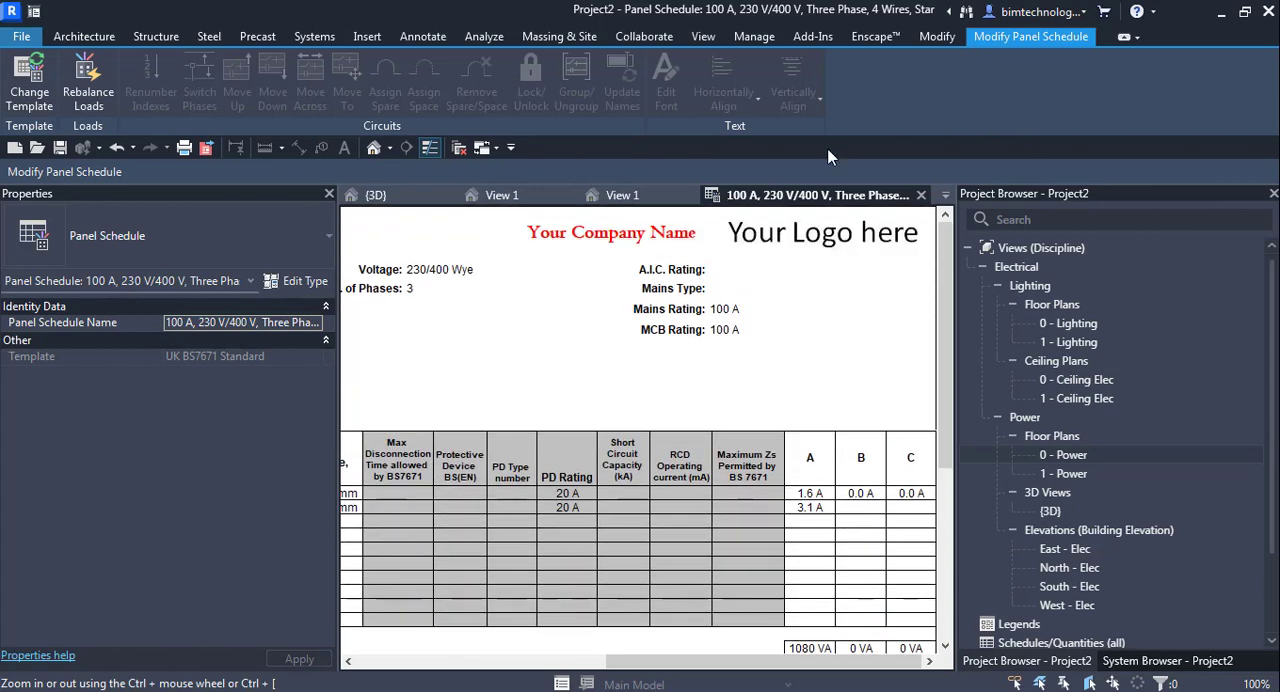
pyautogui.click(98, 95)
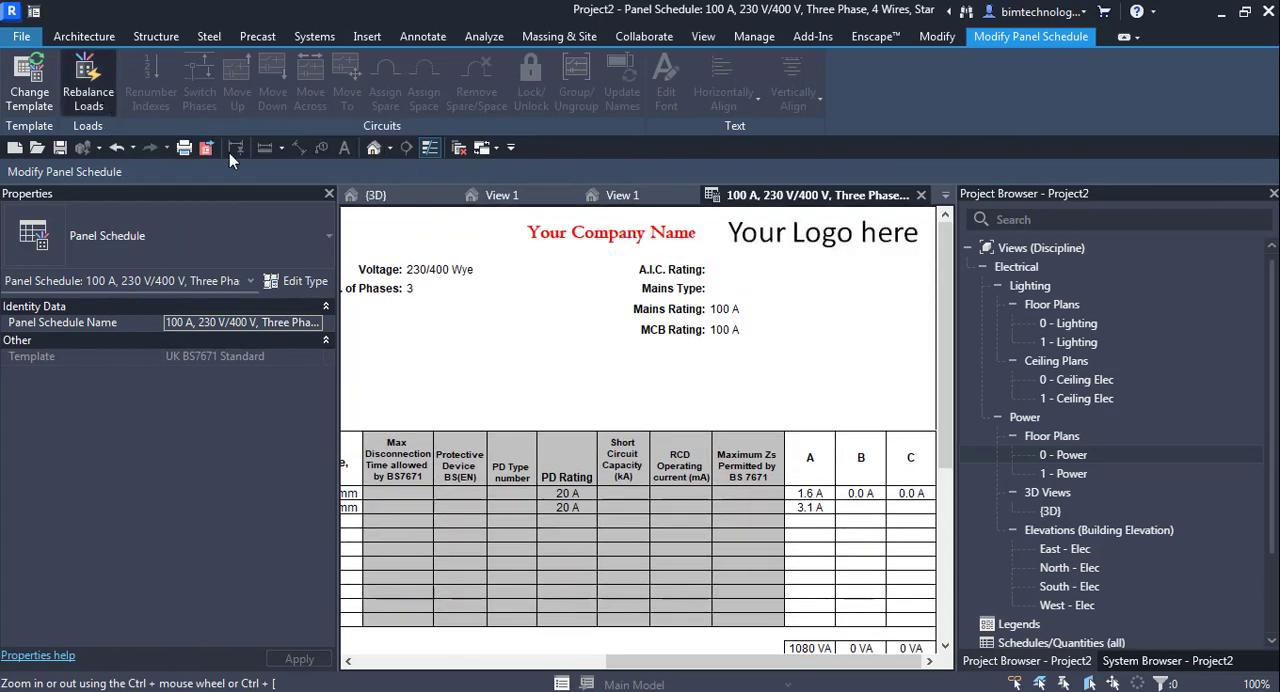
pyautogui.scroll(-7, 843, 398)
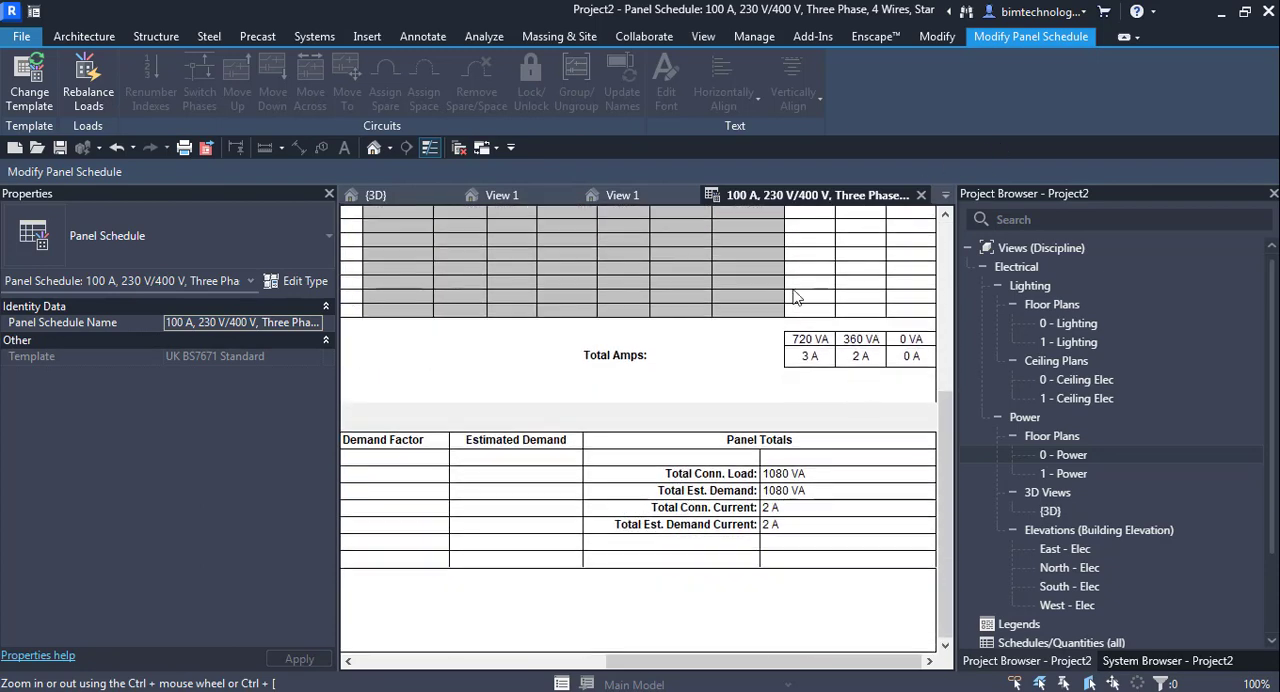
# - Close the panel schedule and both View 1 views, and return to the 0 - Power floor plan
pyautogui.hotkey('alt', 'Tab')
pyautogui.click(615, 196)
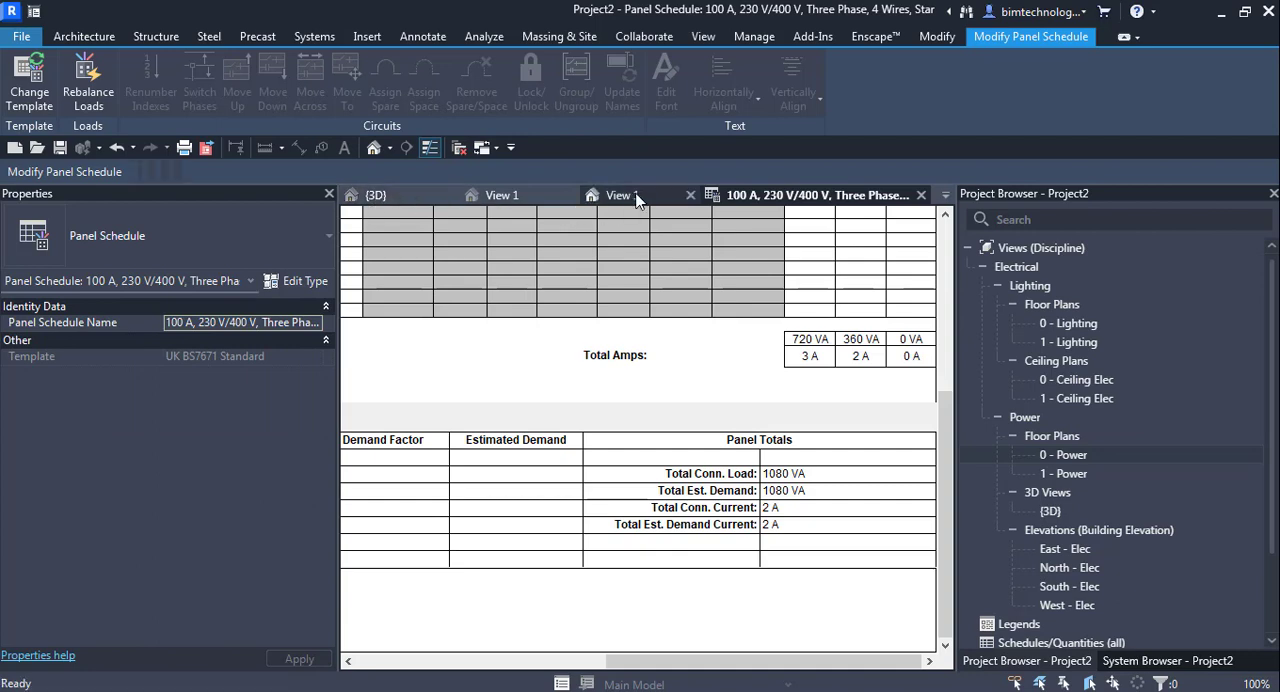
pyautogui.click(520, 202)
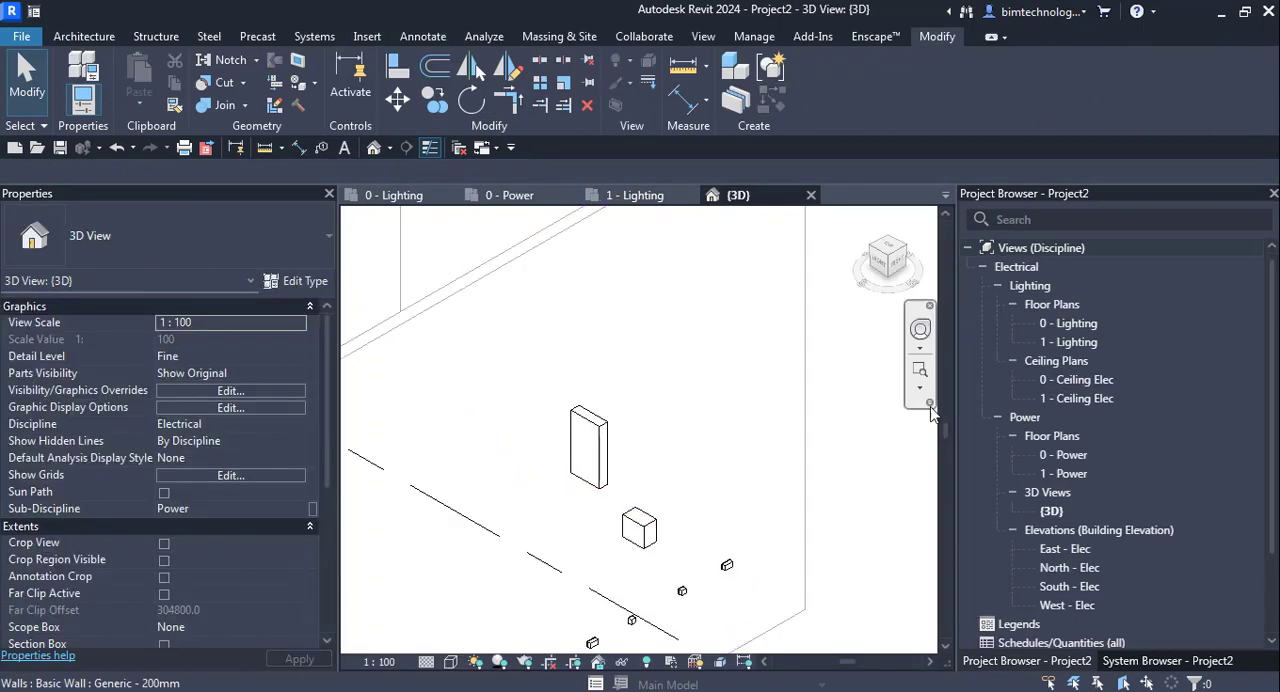
pyautogui.doubleClick(1068, 454)
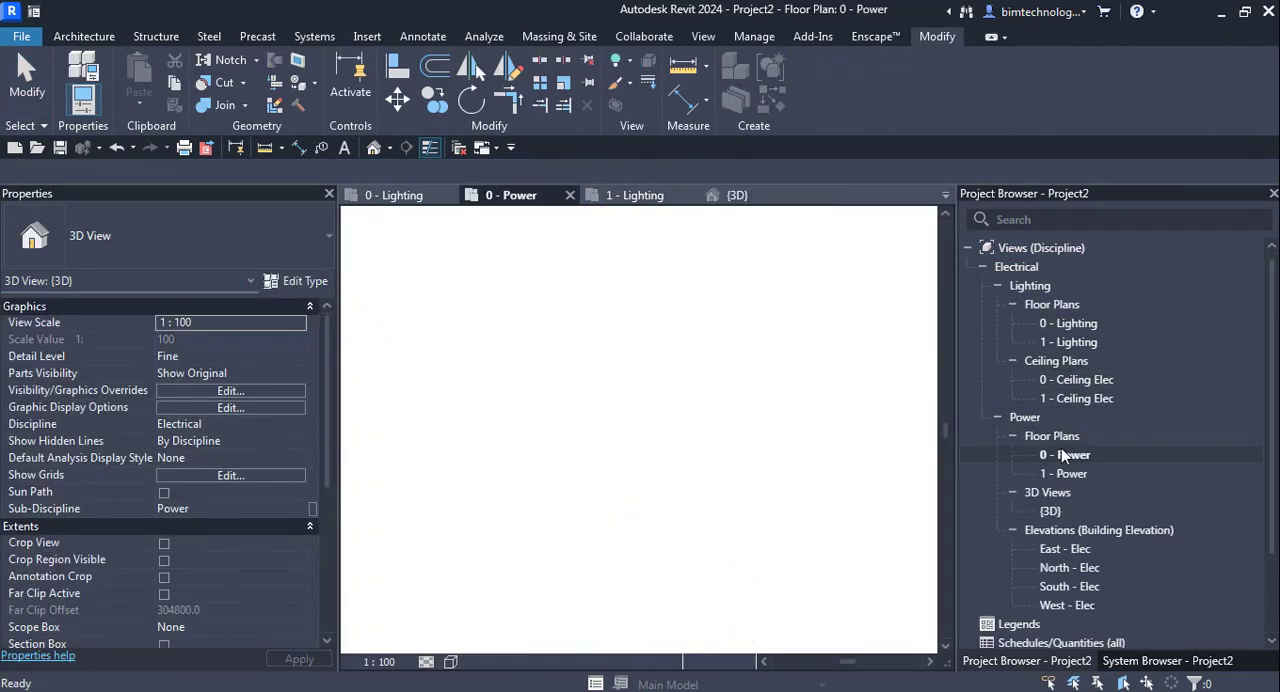
pyautogui.scroll(1, 643, 355)
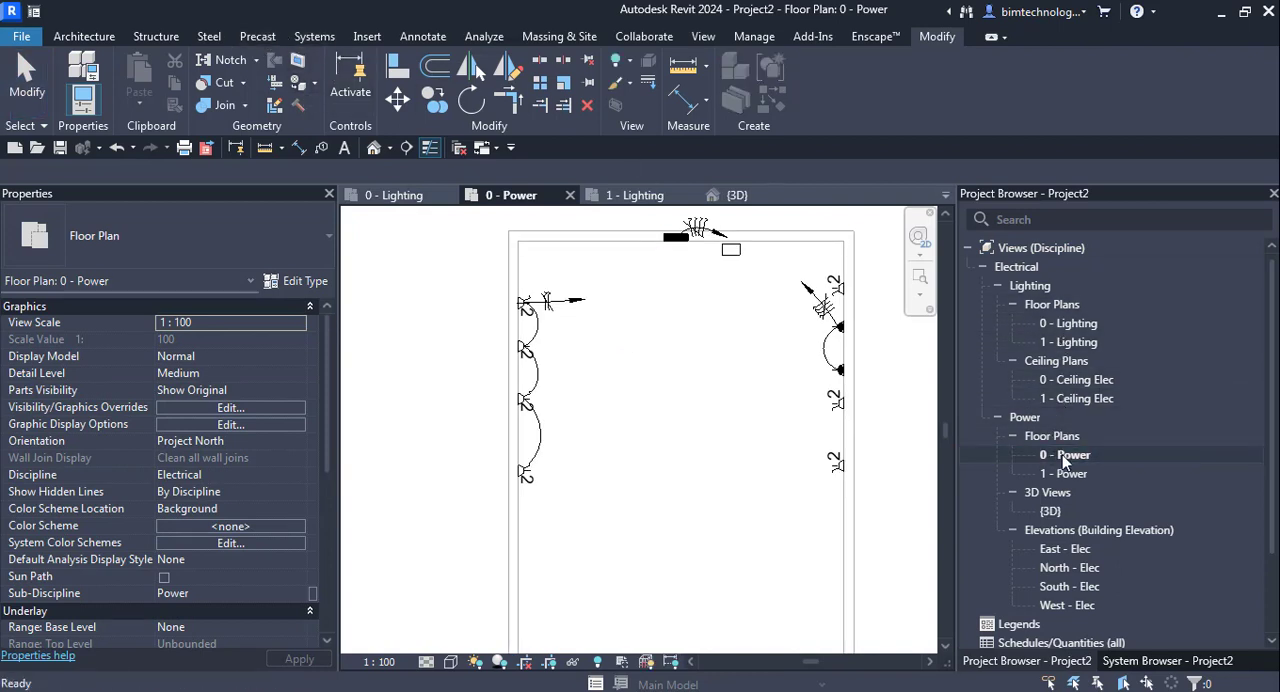
pyautogui.scroll(1, 598, 371)
pyautogui.scroll(-1, 609, 369)
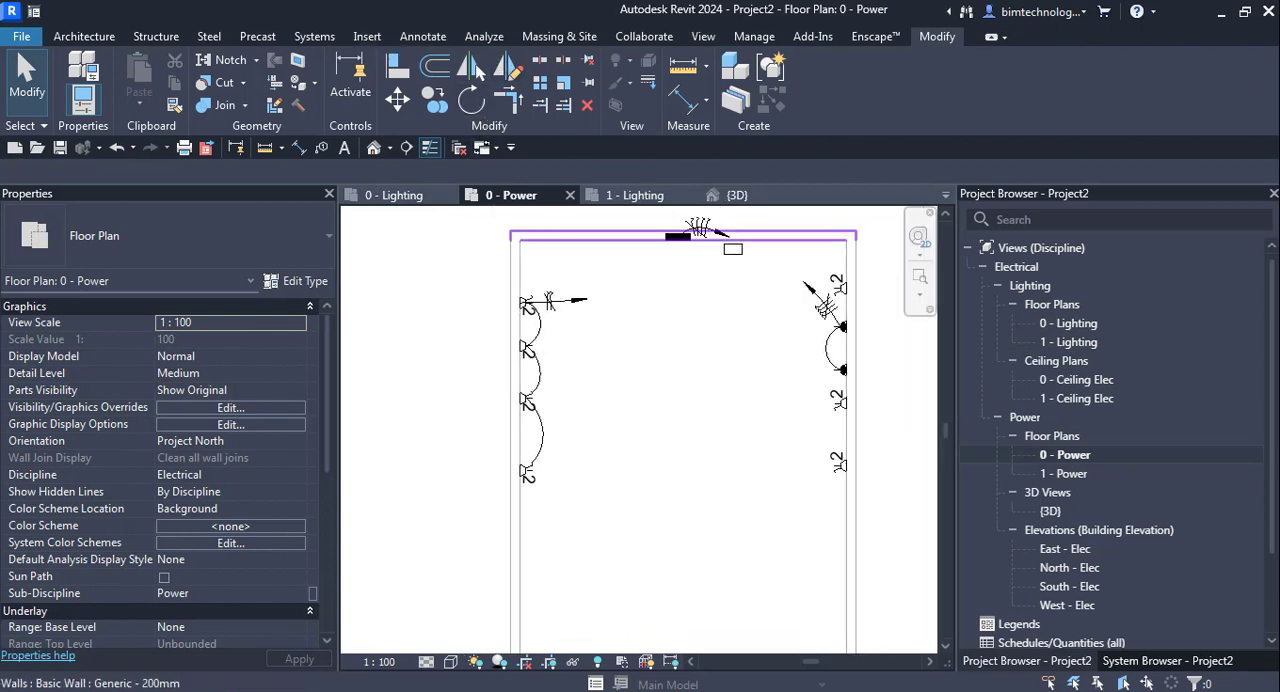
# - Start placing conduit with the type Conduit with Fittings, Rigid Nonmetallic Conduit (RNC)
pyautogui.click(314, 36)
pyautogui.click(801, 80)
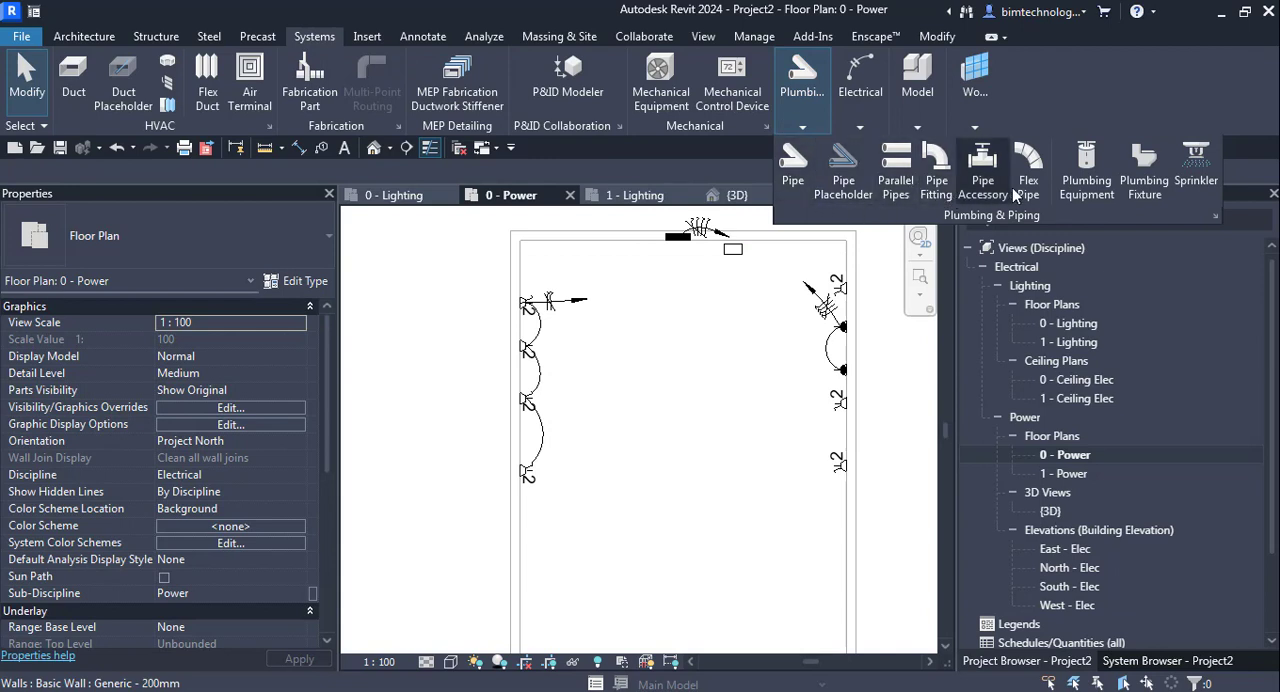
pyautogui.click(860, 80)
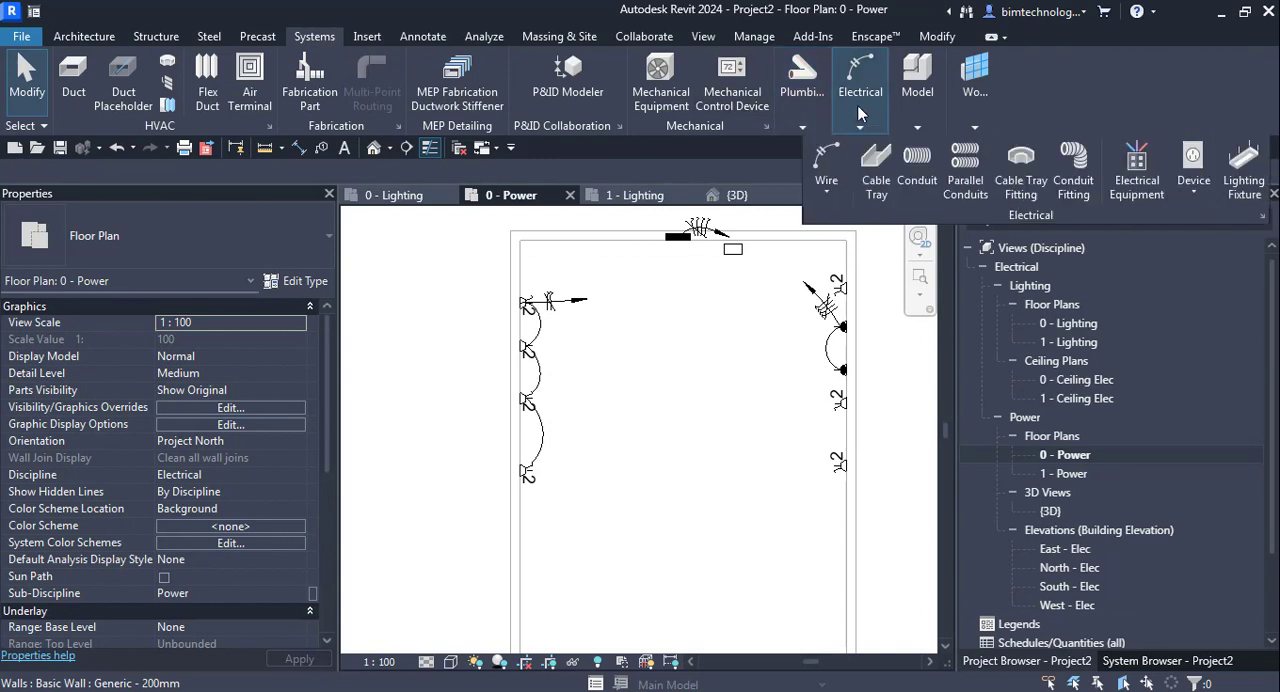
pyautogui.click(917, 168)
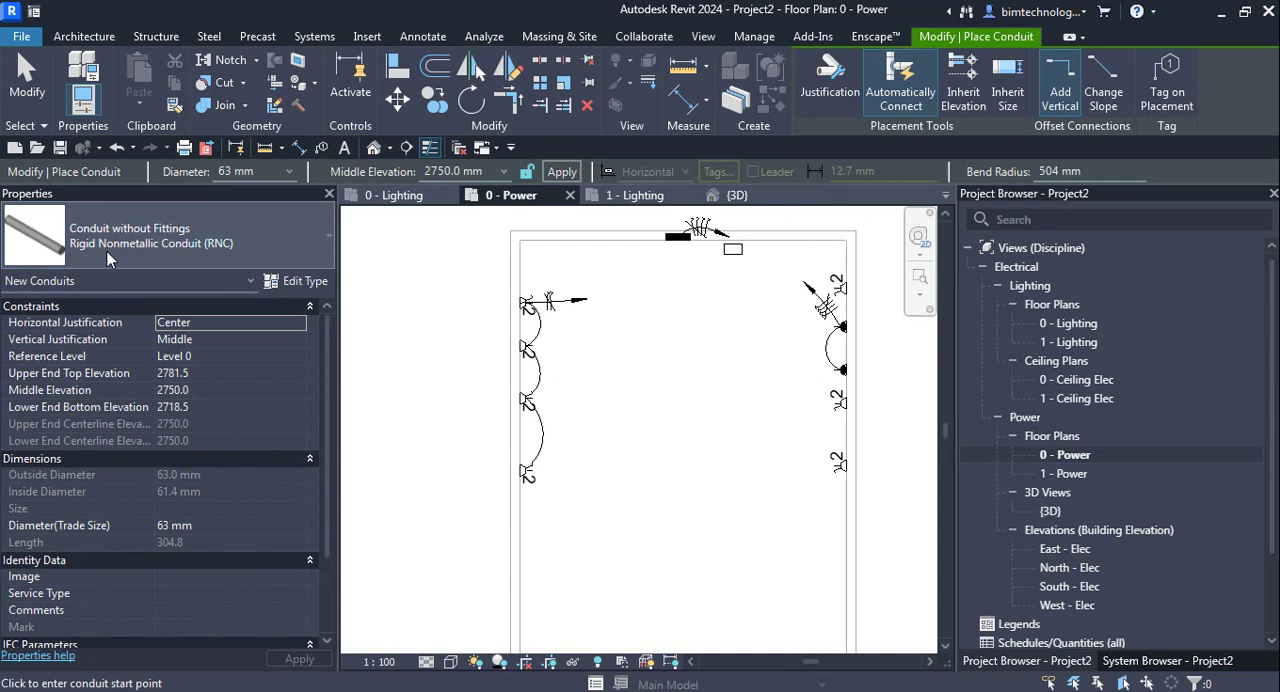
pyautogui.click(108, 258)
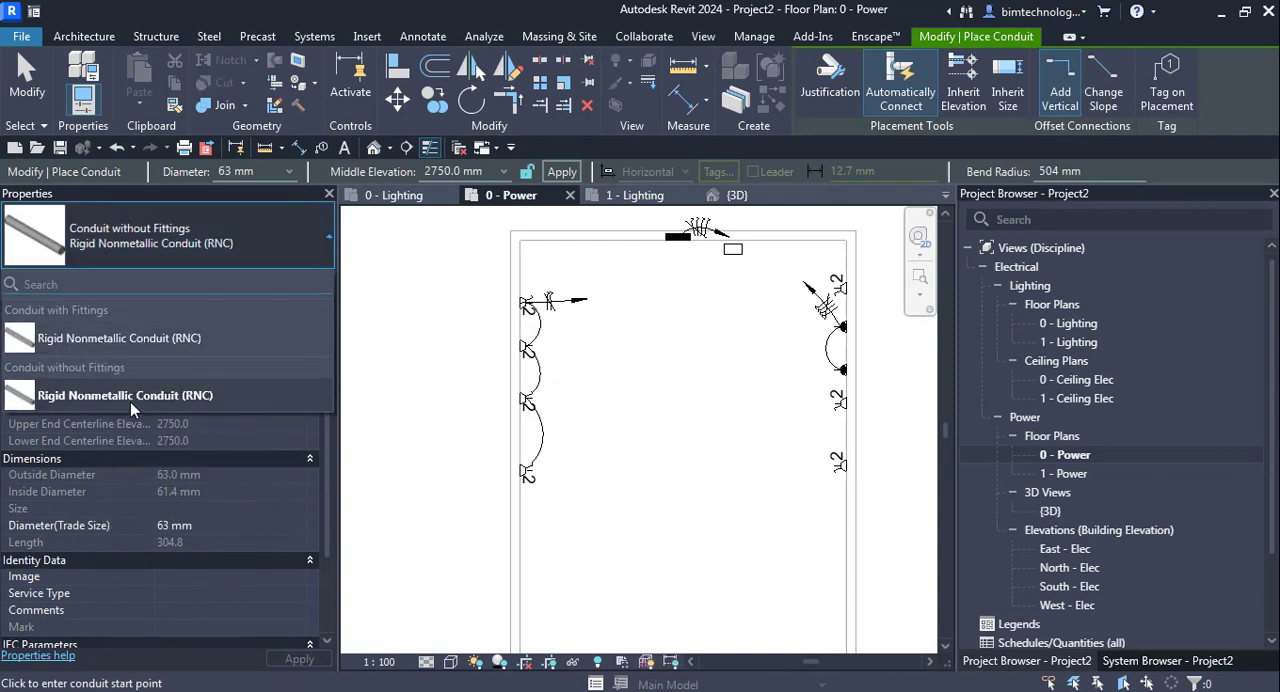
pyautogui.moveTo(130, 402)
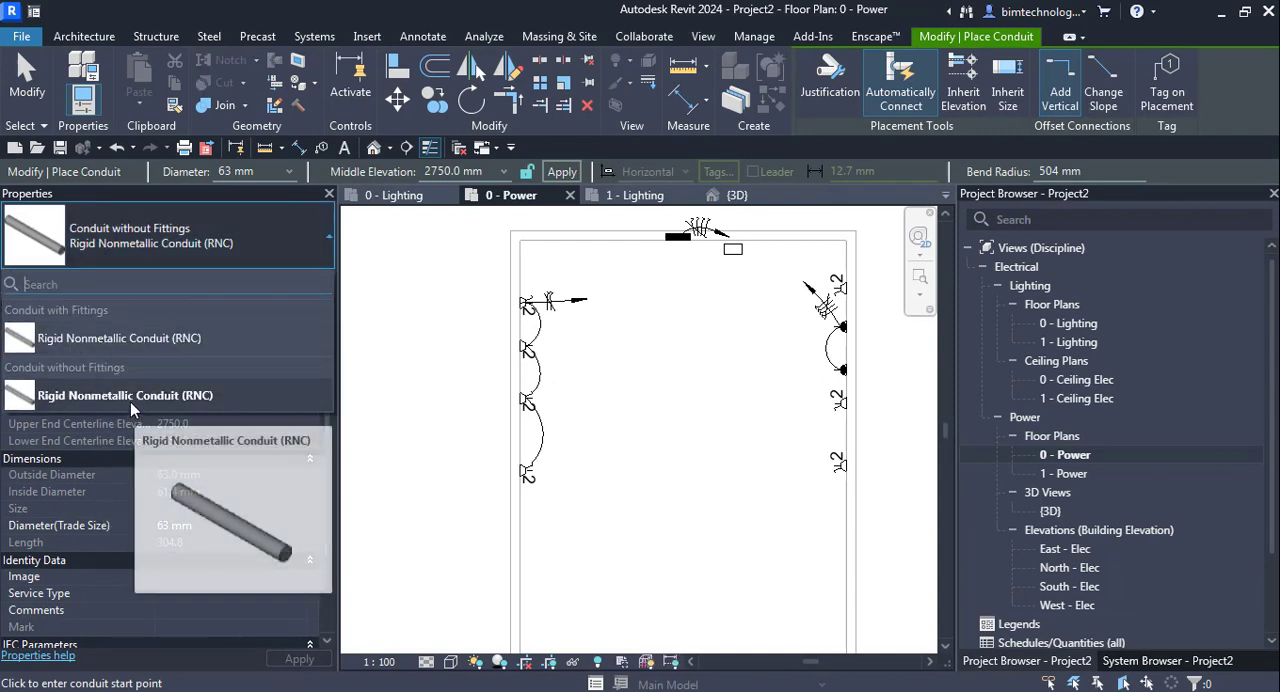
pyautogui.click(143, 340)
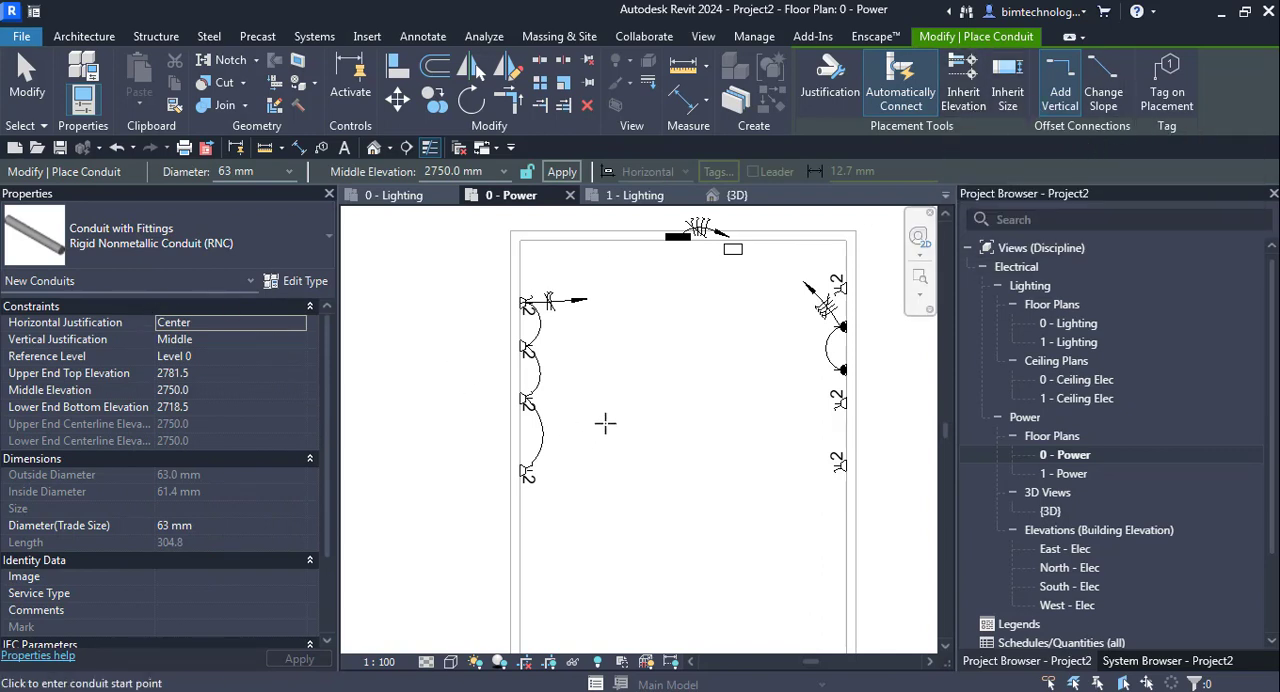
# - Draw a stepped four-segment 63 mm conduit run inside the room at 300 mm middle elevation, its first segment running about 3400 mm south
pyautogui.click(607, 340)
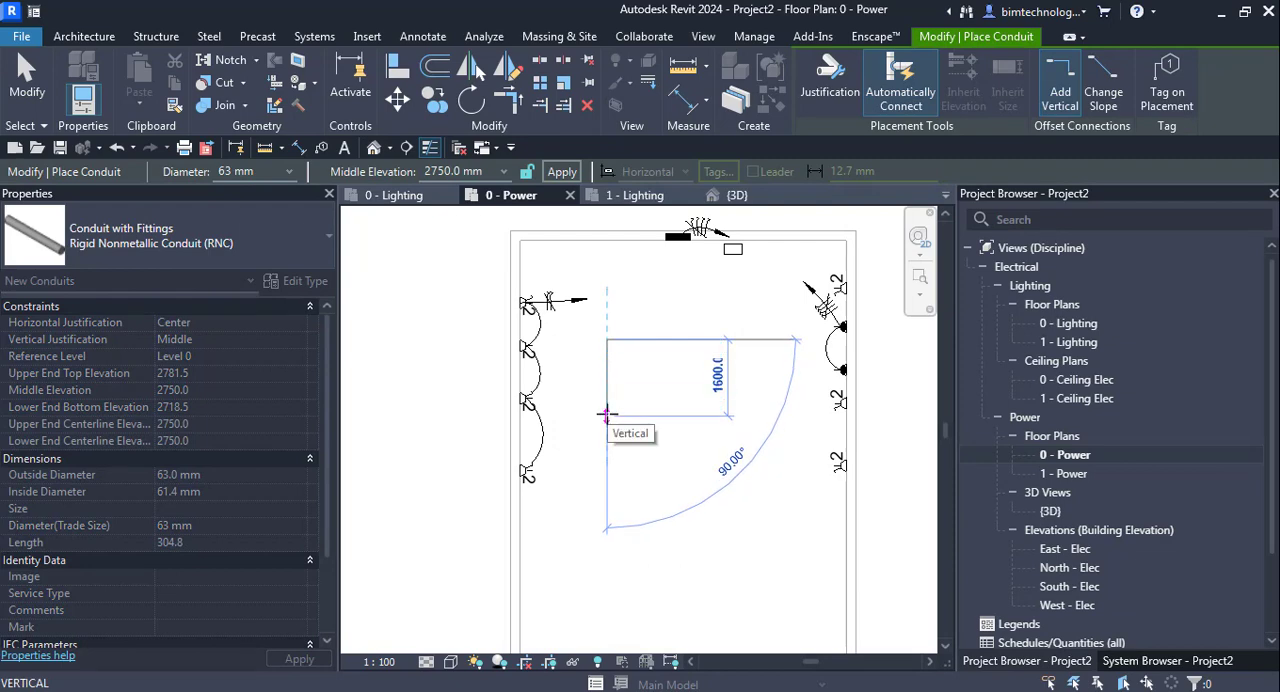
pyautogui.click(503, 176)
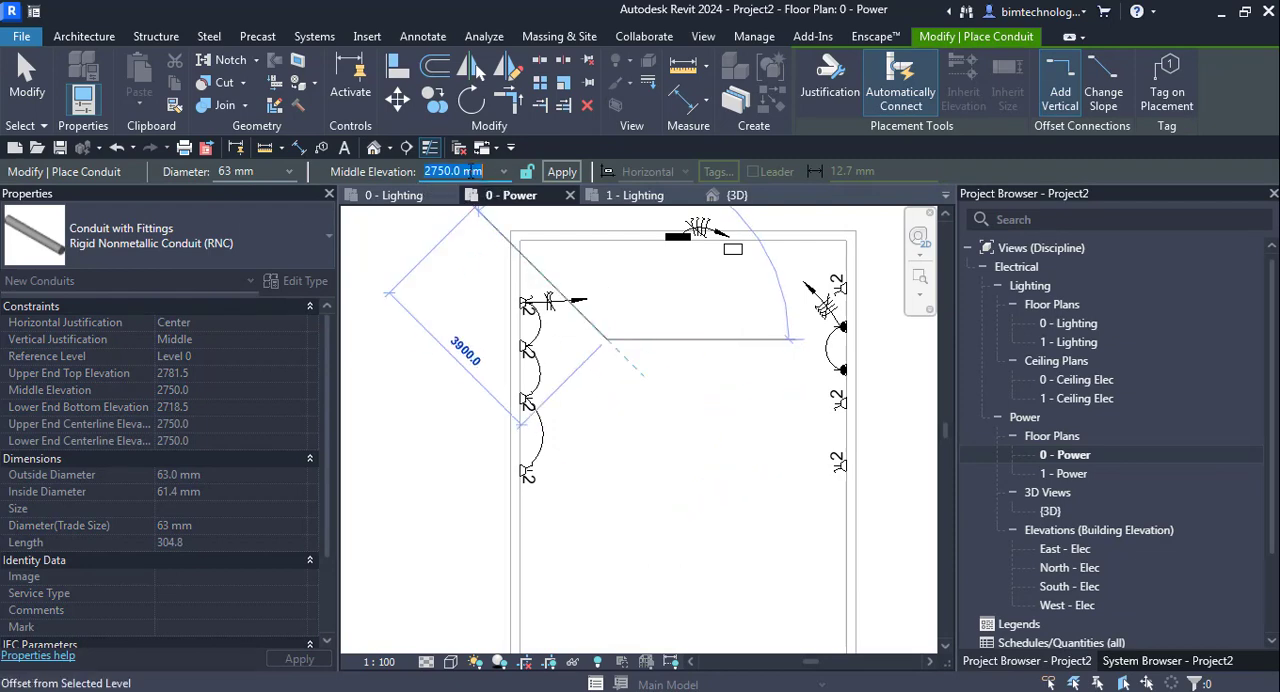
pyautogui.write('300')
pyautogui.press('Return')
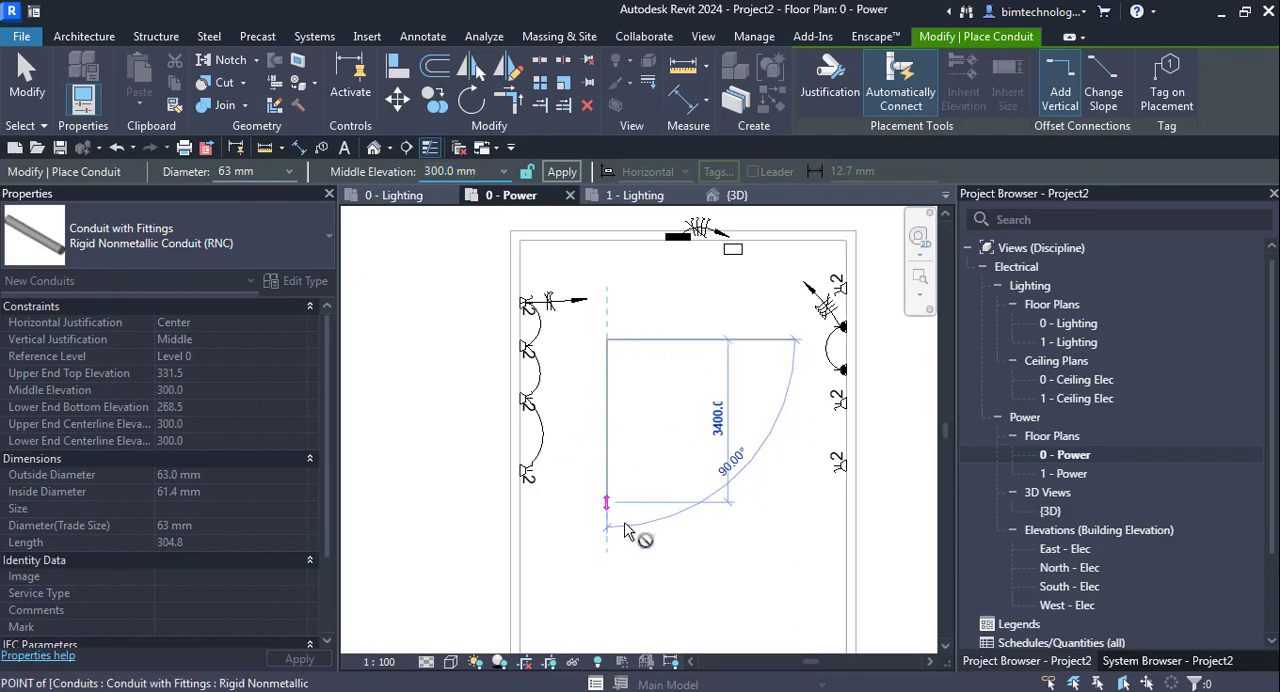
pyautogui.click(697, 515)
pyautogui.click(736, 502)
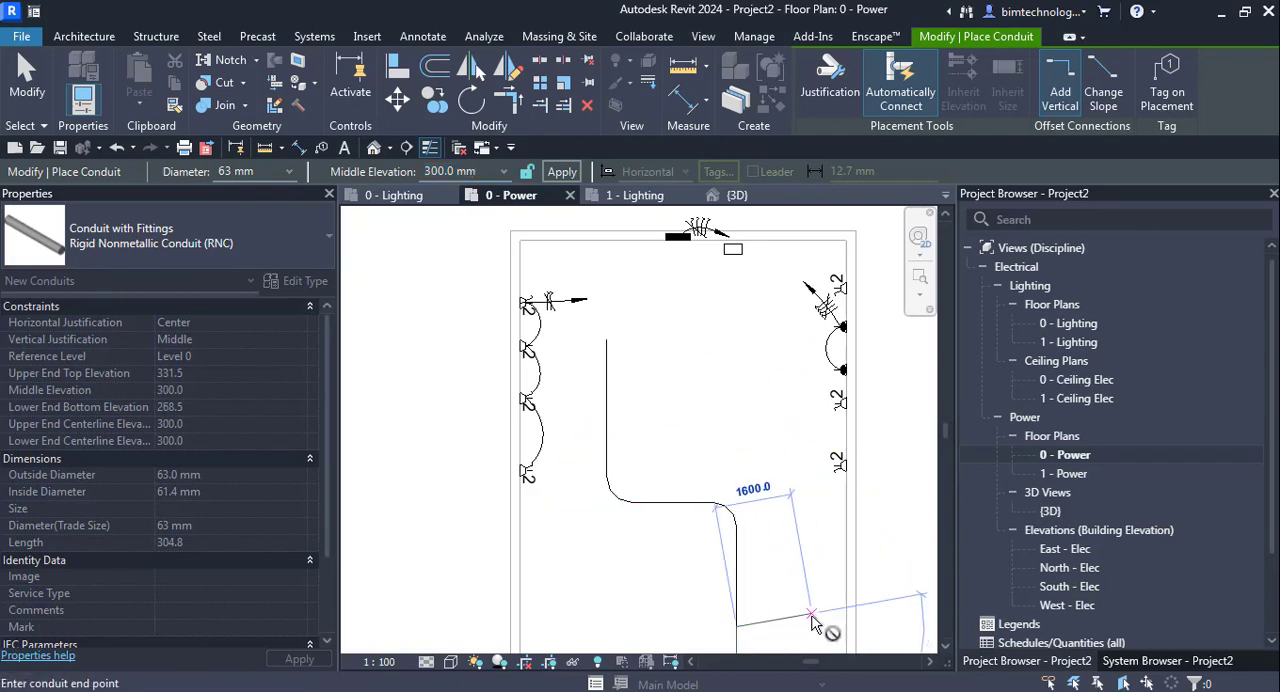
pyautogui.click(822, 627)
pyautogui.press('Escape')
pyautogui.press('Escape')
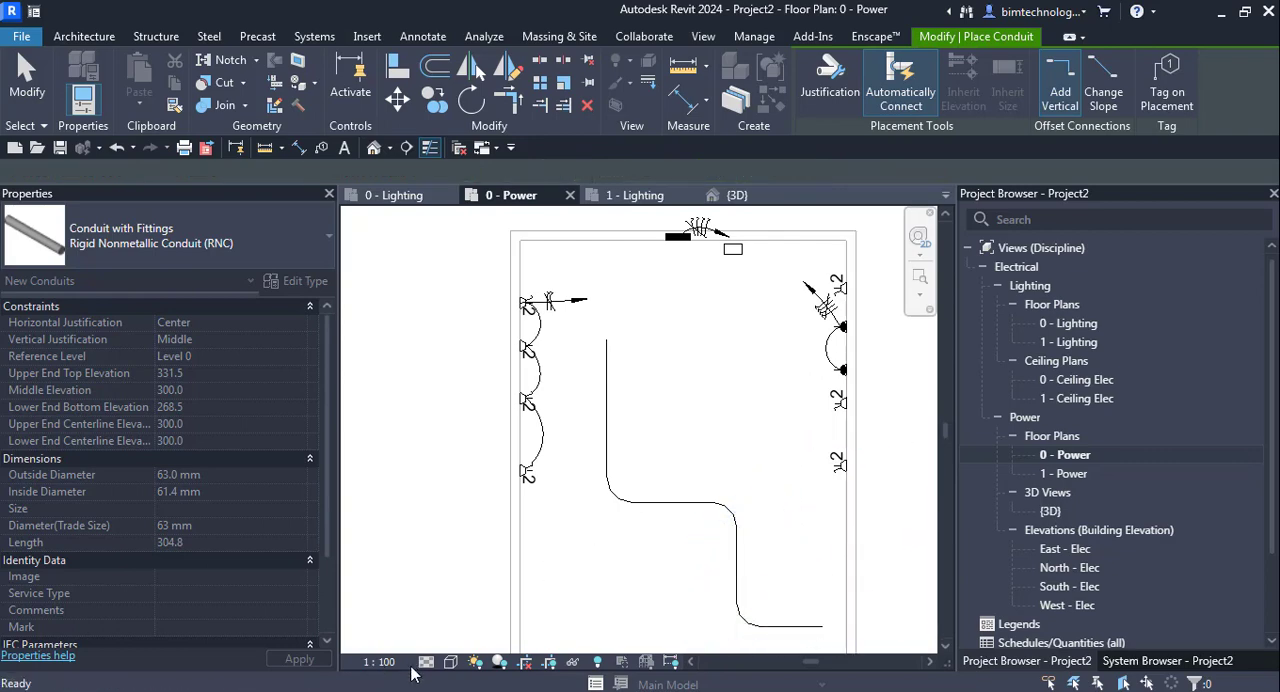
# - Set the 0 - Power plan's detail level to Fine and view the conduit run in the {3D} view
pyautogui.click(426, 662)
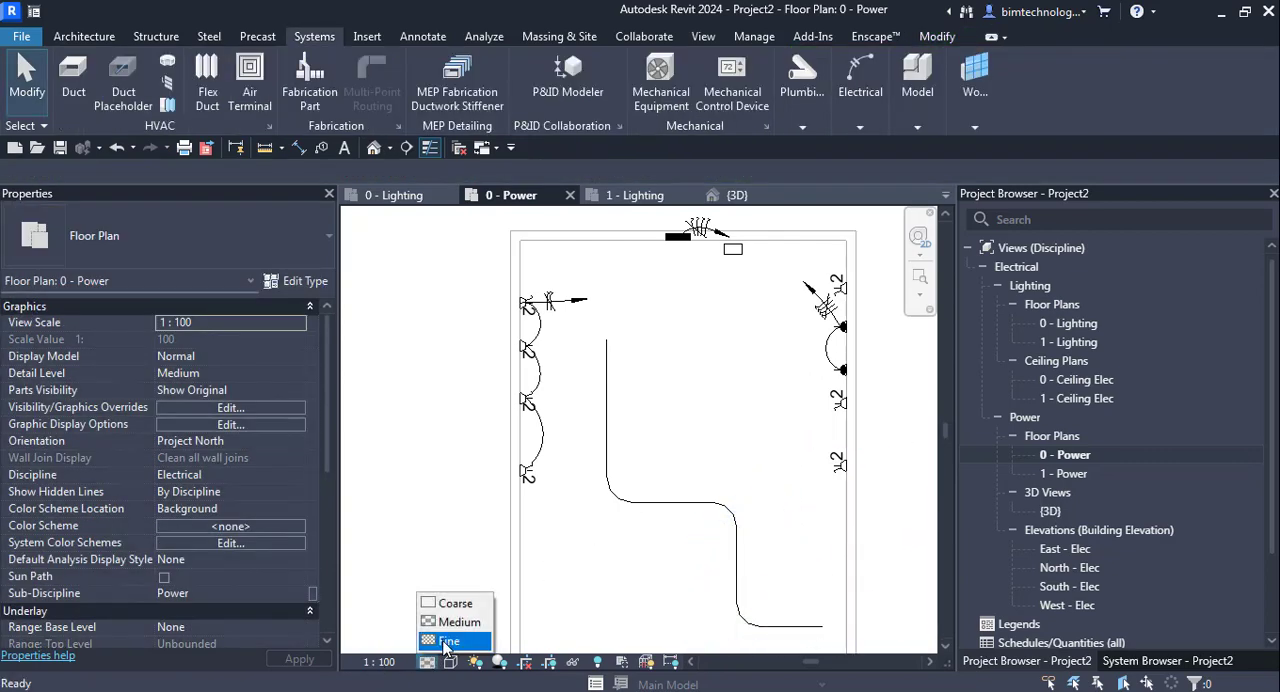
pyautogui.click(442, 640)
pyautogui.click(735, 195)
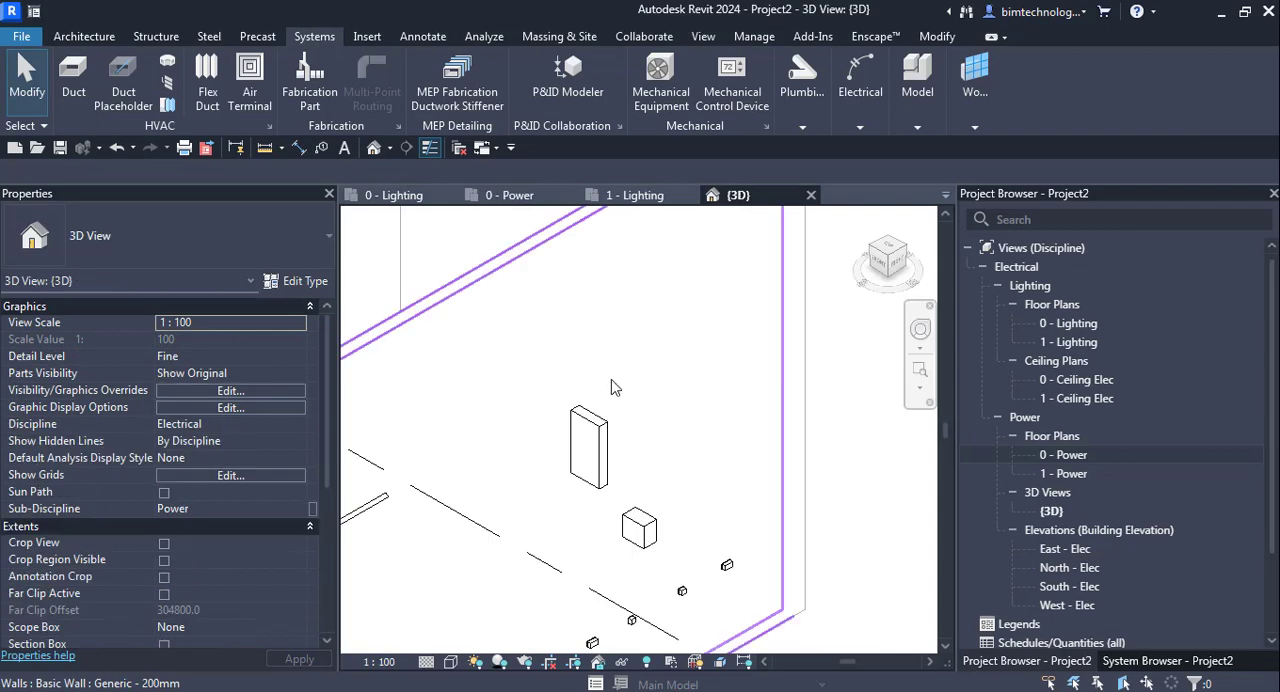
pyautogui.scroll(5, 430, 550)
pyautogui.scroll(1, 402, 534)
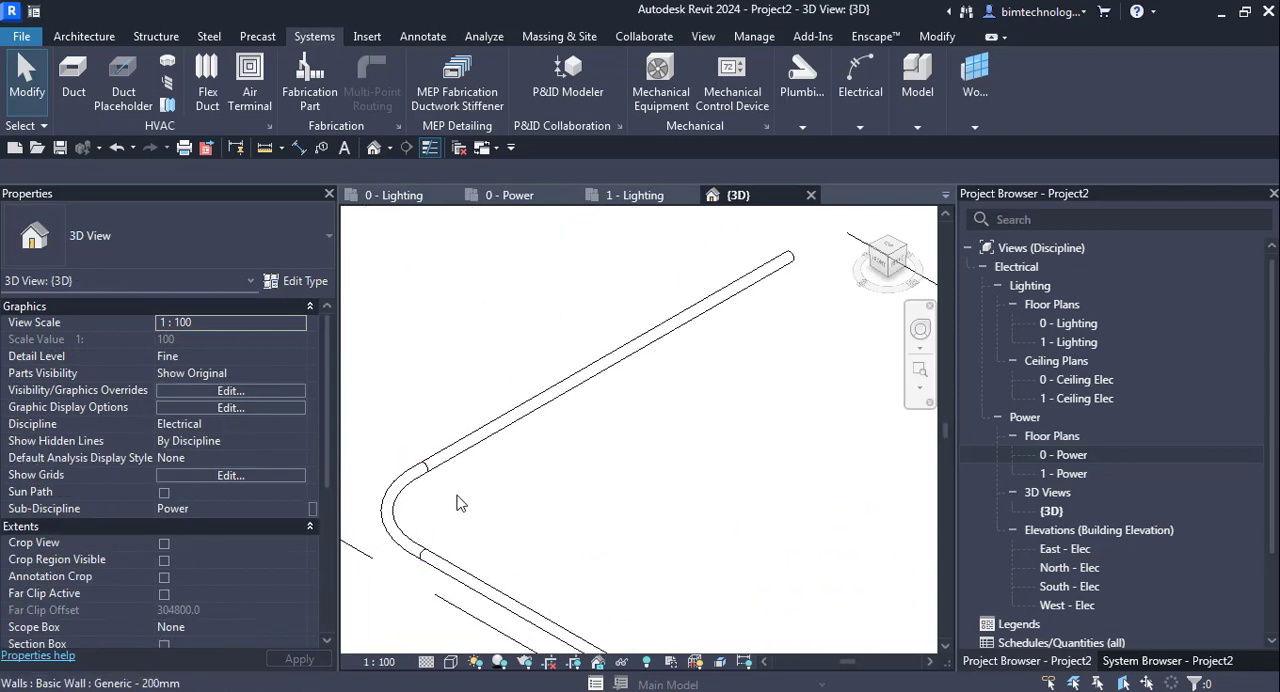
pyautogui.scroll(-1, 458, 502)
# - Set the diameter of the conduit run's first, northernmost straight segment to 50 mm
pyautogui.click(498, 450)
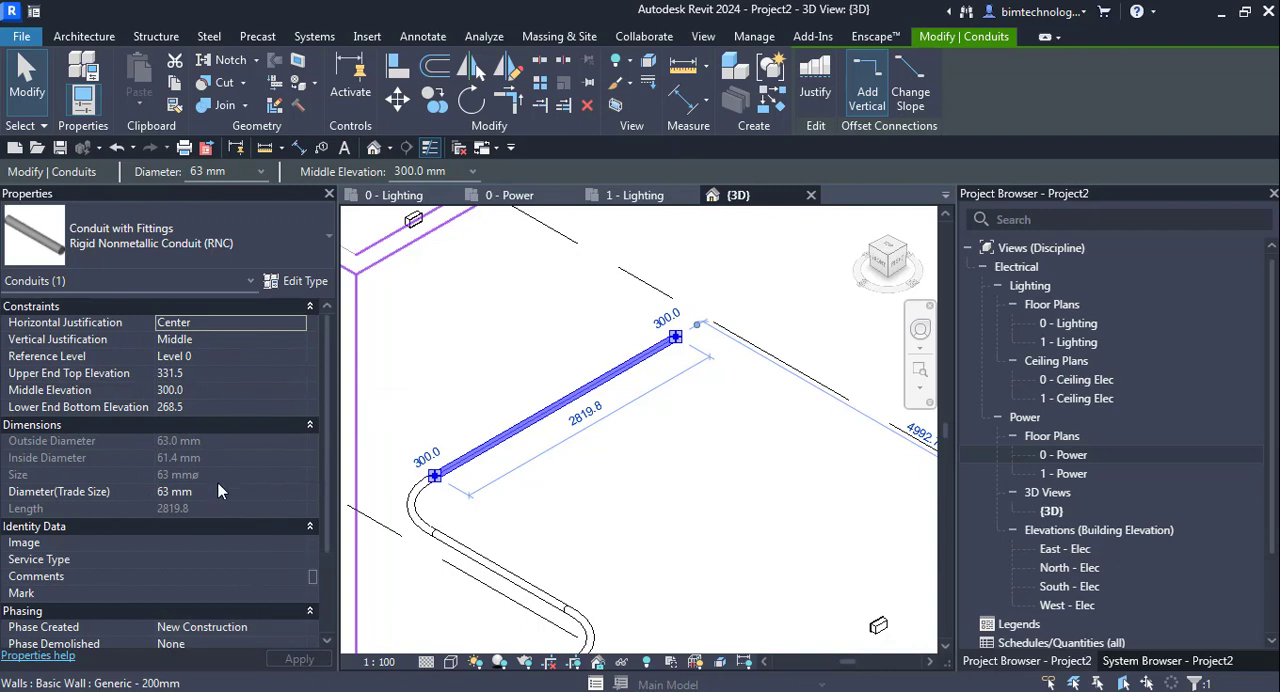
pyautogui.click(260, 171)
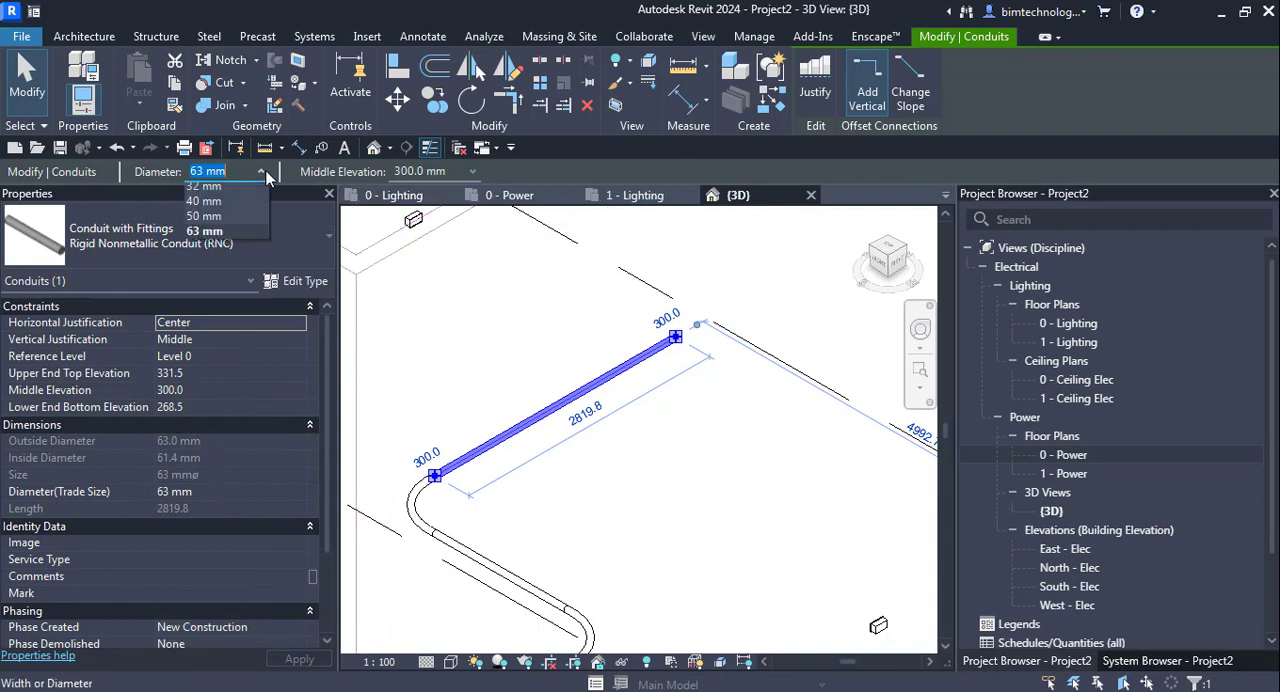
pyautogui.click(205, 325)
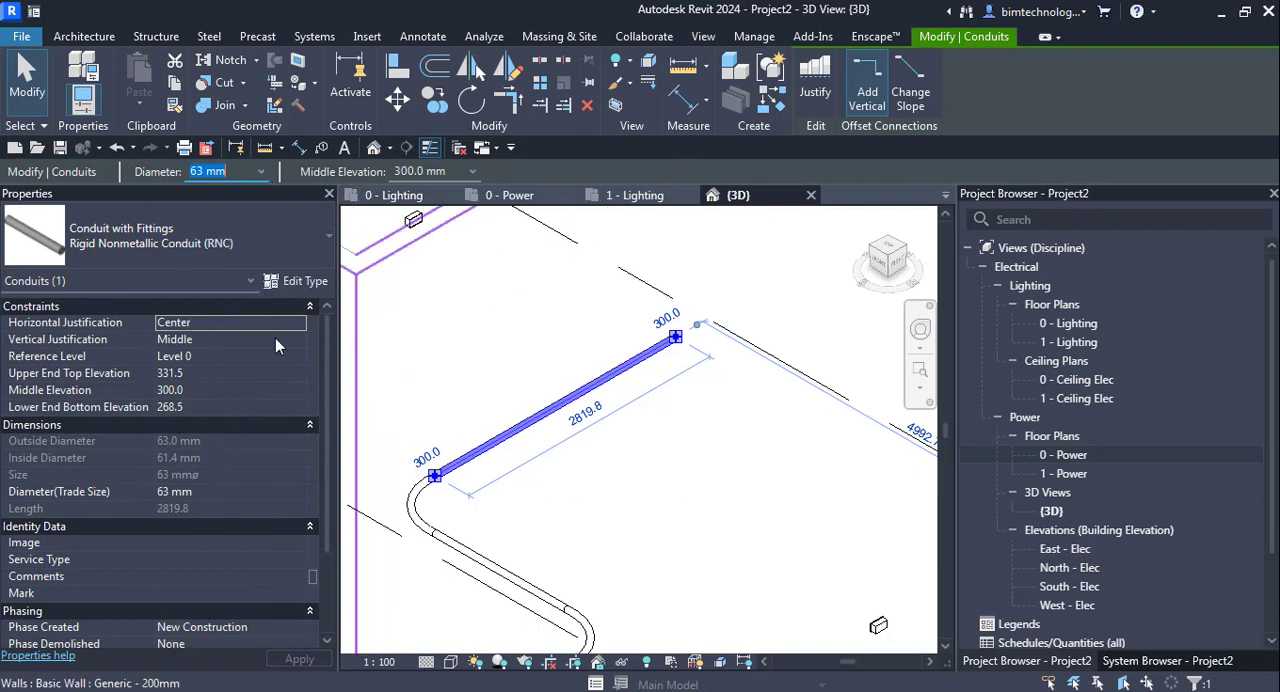
pyautogui.click(265, 171)
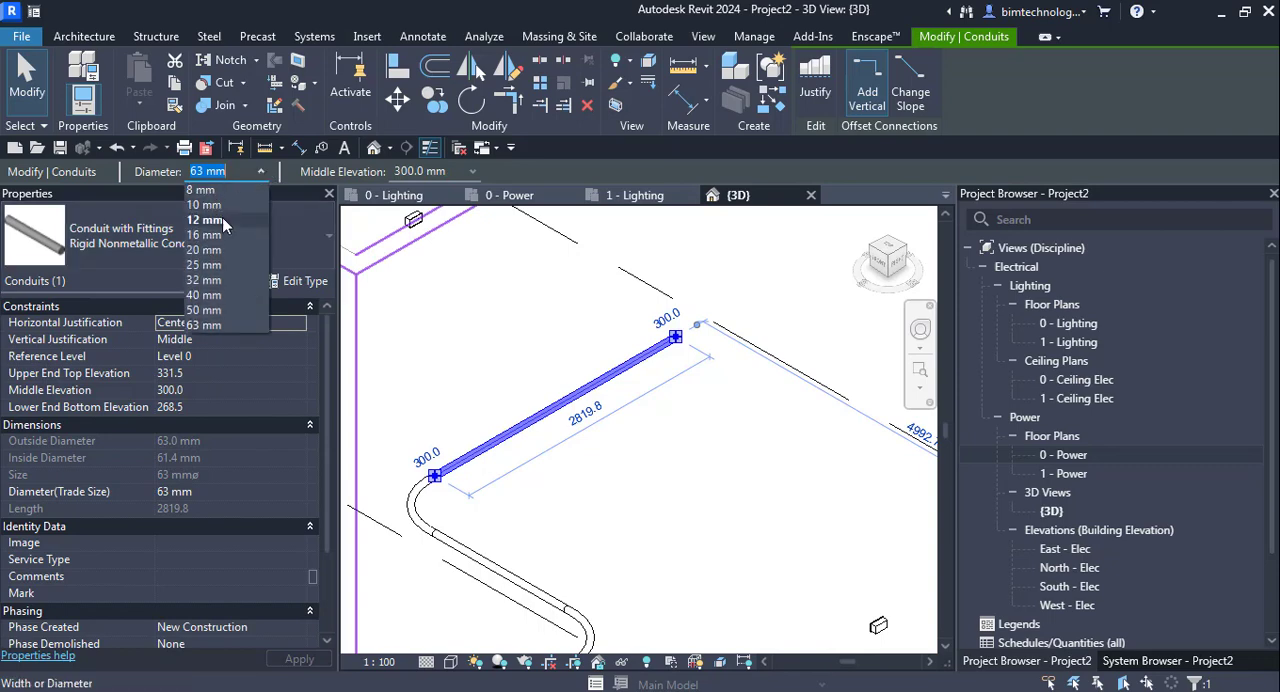
pyautogui.click(214, 312)
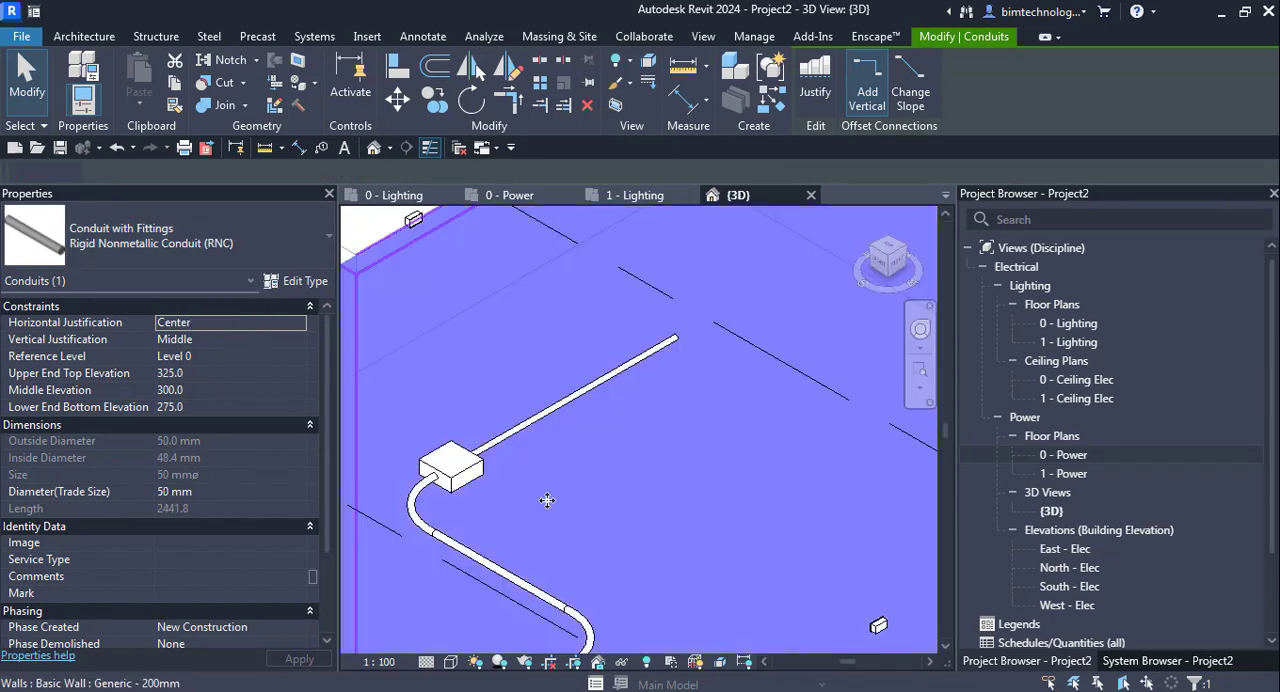
# - Examine the bend, tee and other fittings assigned in the type properties of the 50 mm conduit segment
pyautogui.click(585, 490)
pyautogui.press('Escape')
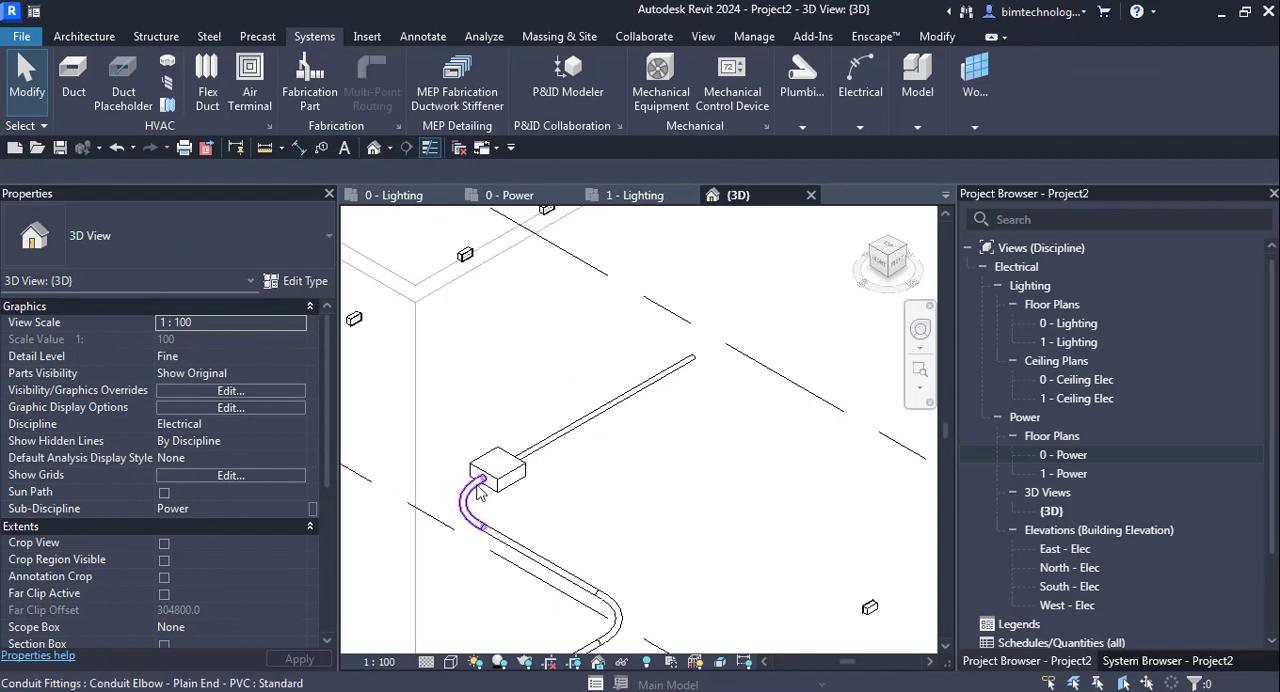
pyautogui.scroll(-2, 522, 540)
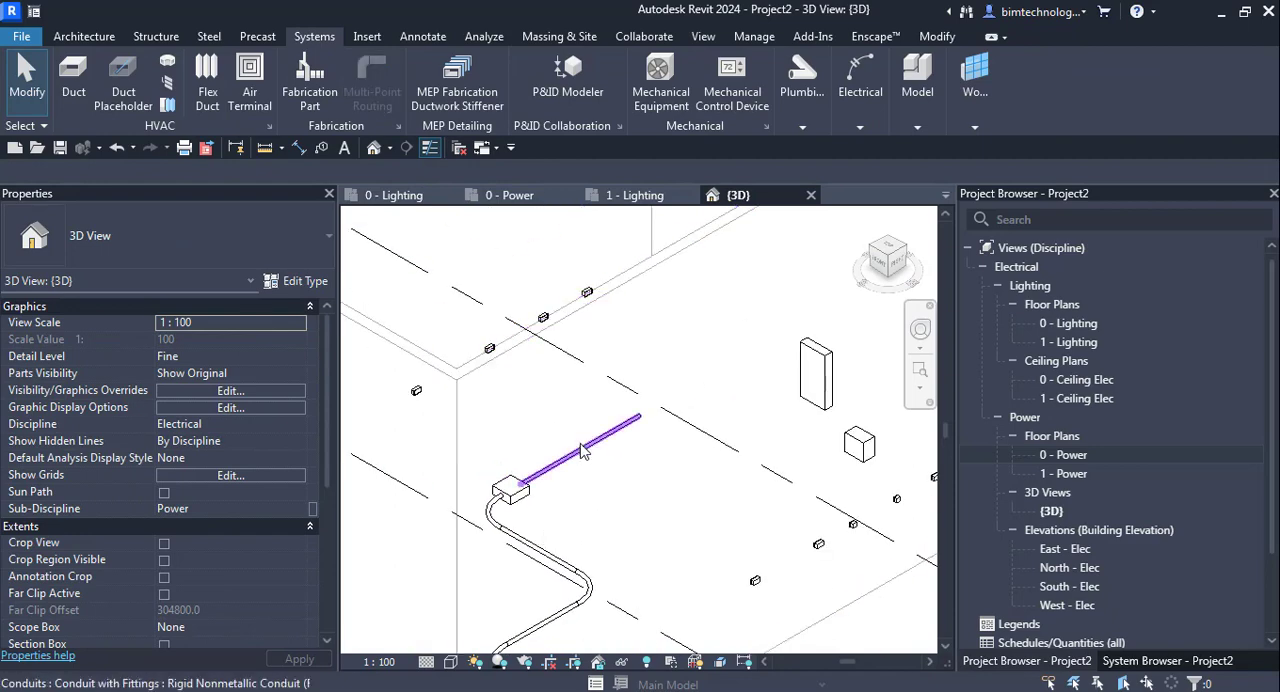
pyautogui.click(585, 452)
pyautogui.click(295, 281)
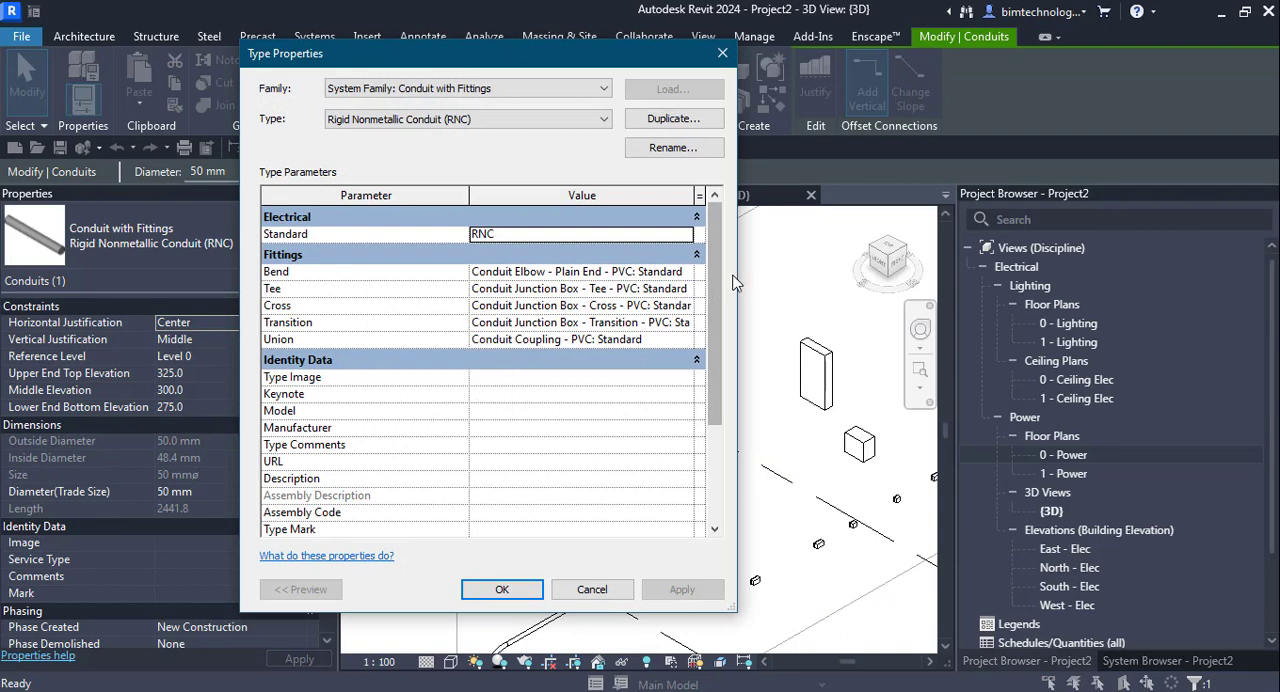
pyautogui.moveTo(736, 287); pyautogui.dragTo(1032, 290)
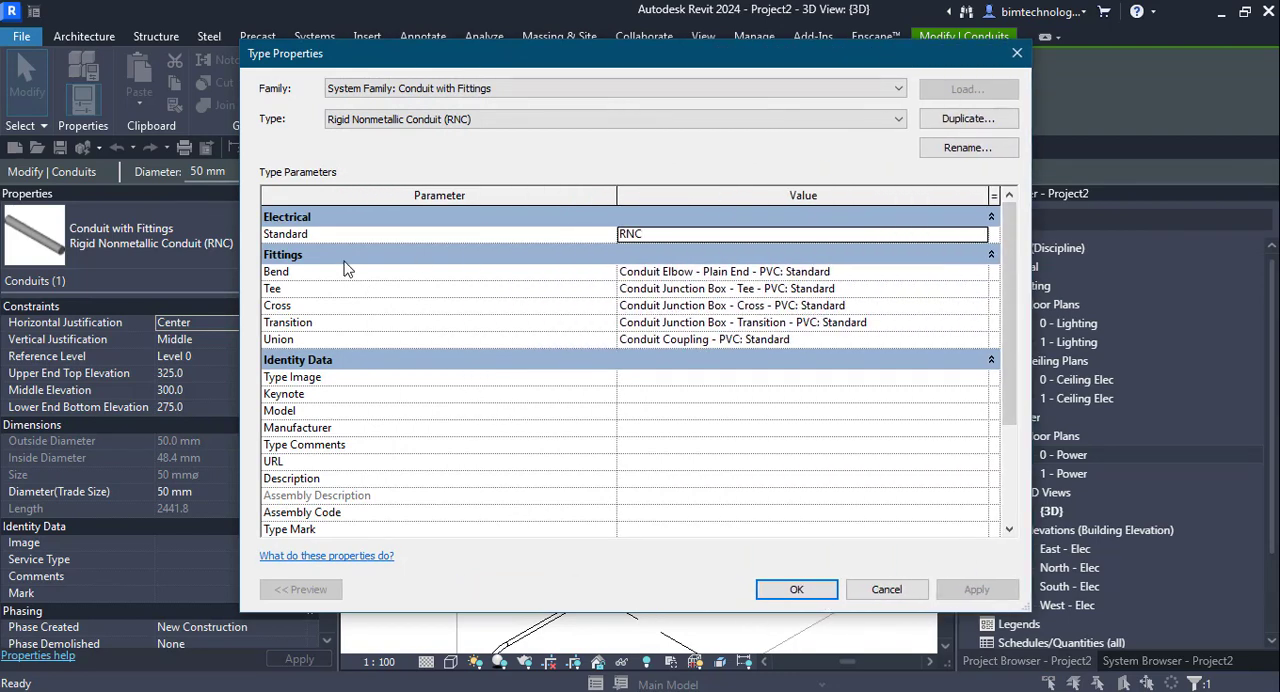
pyautogui.click(980, 274)
pyautogui.click(980, 274)
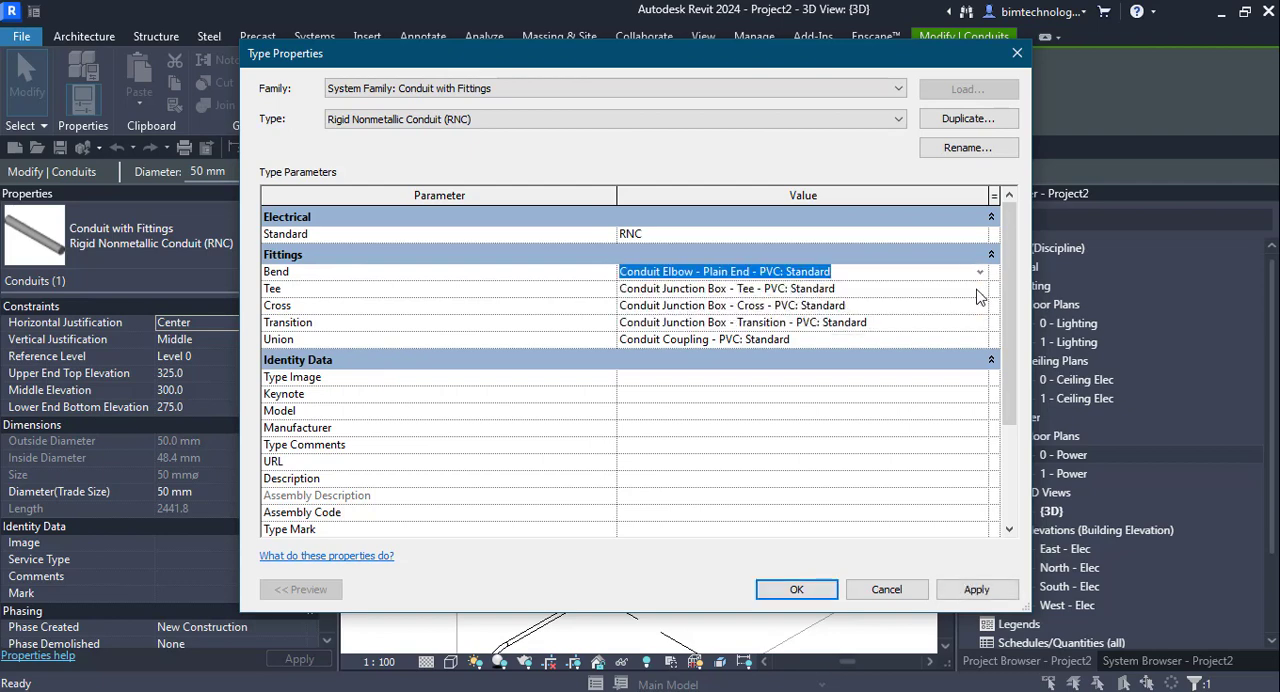
pyautogui.click(977, 288)
pyautogui.click(977, 288)
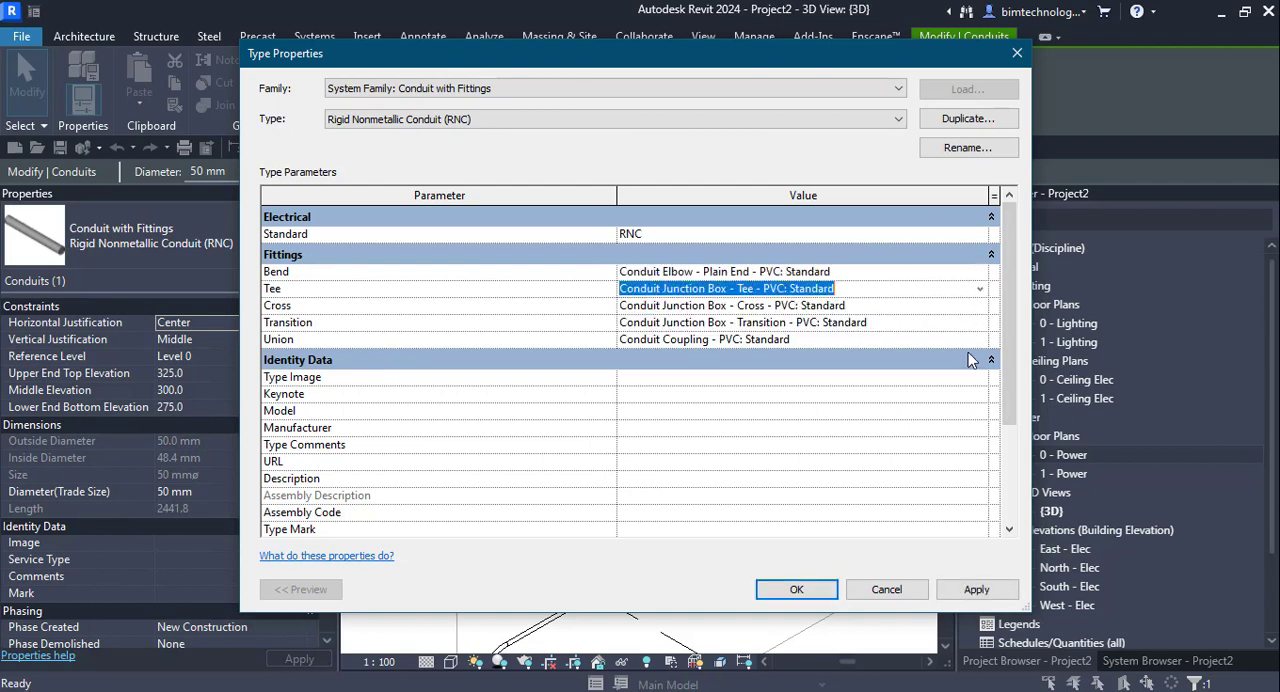
# - Review the available electrical standards for the Rigid Nonmetallic Conduit (RNC) type and keep RNC
pyautogui.click(885, 232)
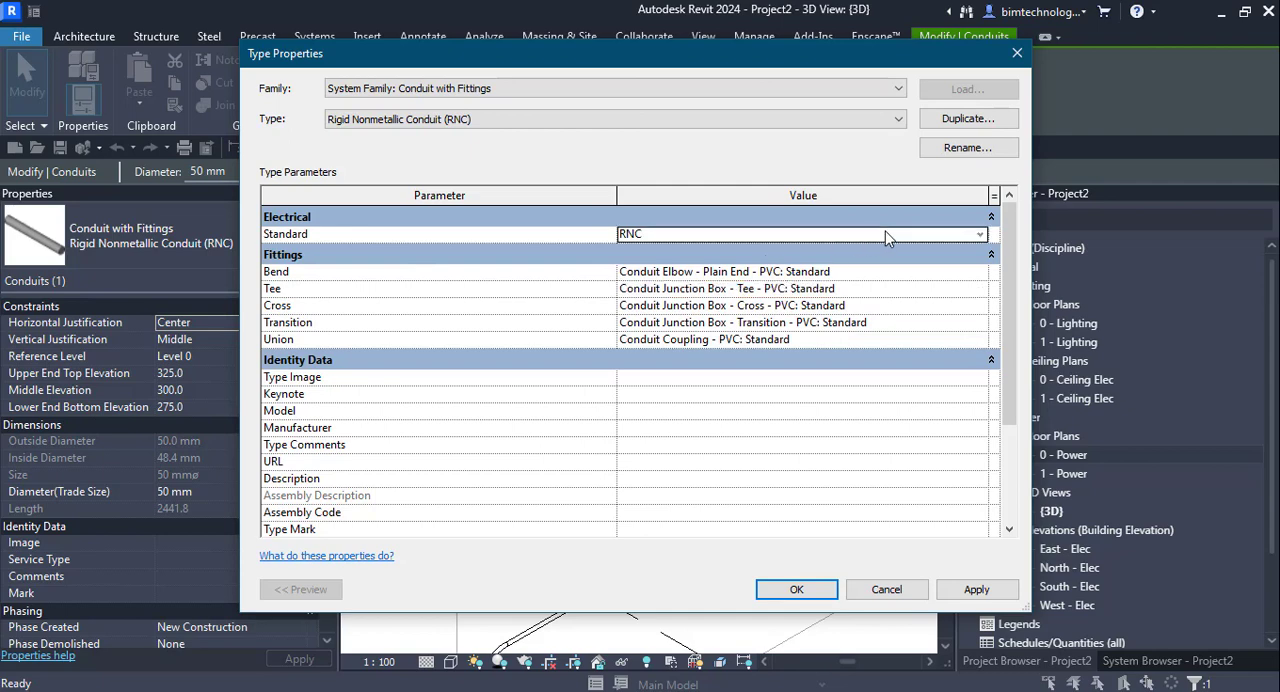
pyautogui.click(982, 237)
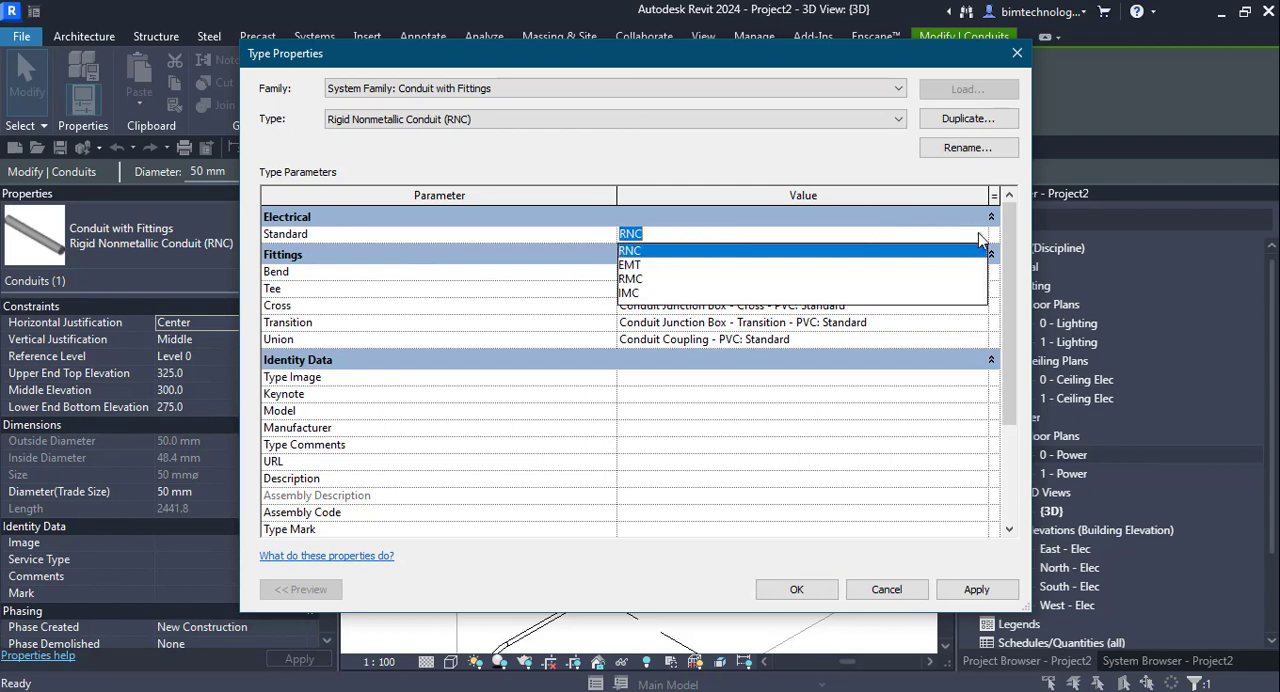
pyautogui.click(641, 251)
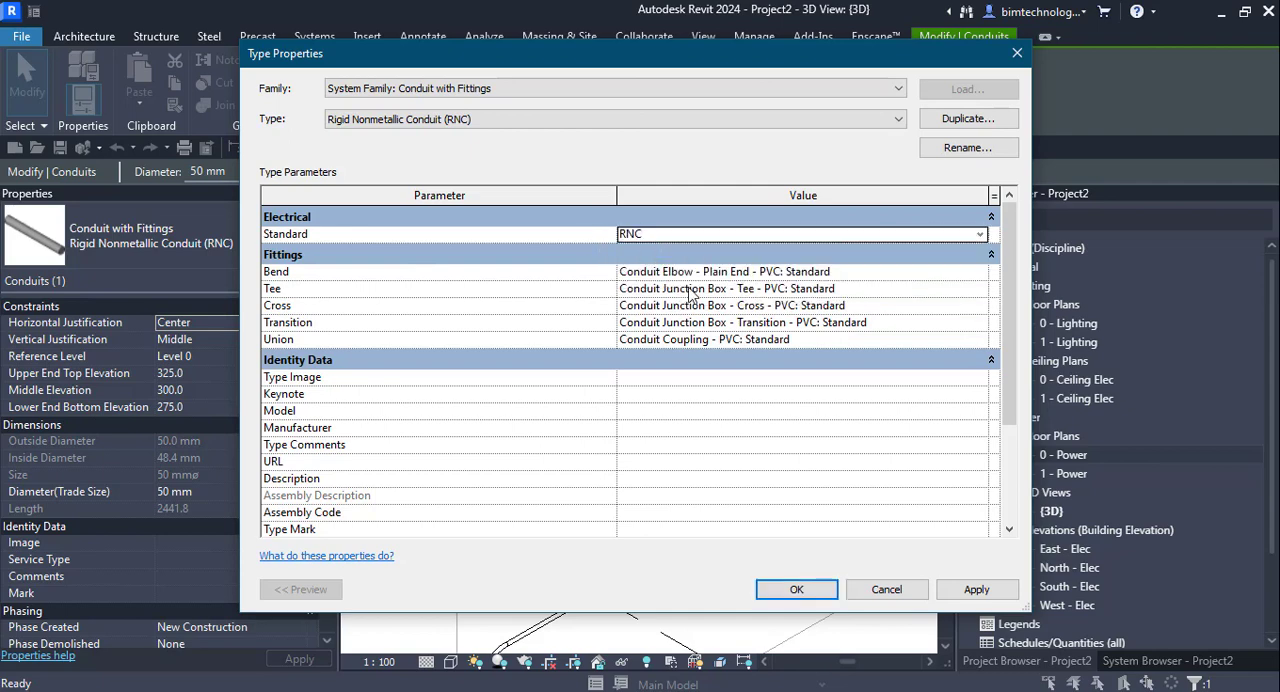
pyautogui.click(800, 589)
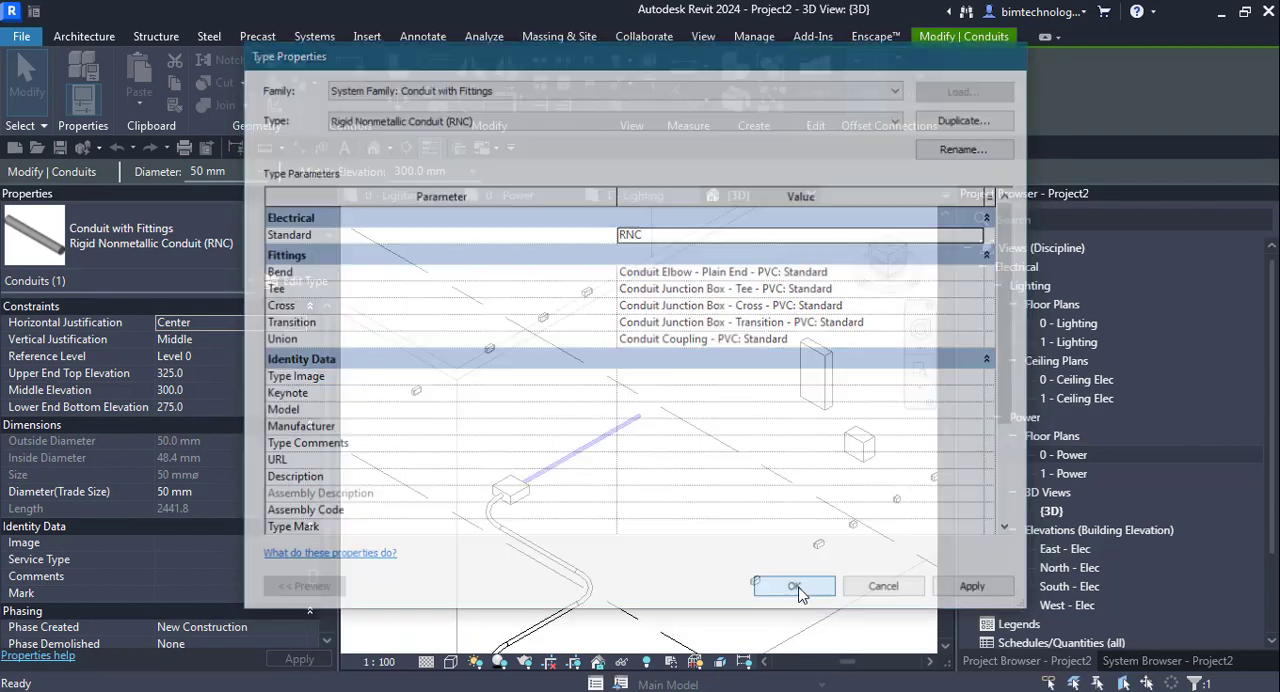
# - Examine the instance properties of the PVC conduit elbow next to the transition box
pyautogui.click(618, 515)
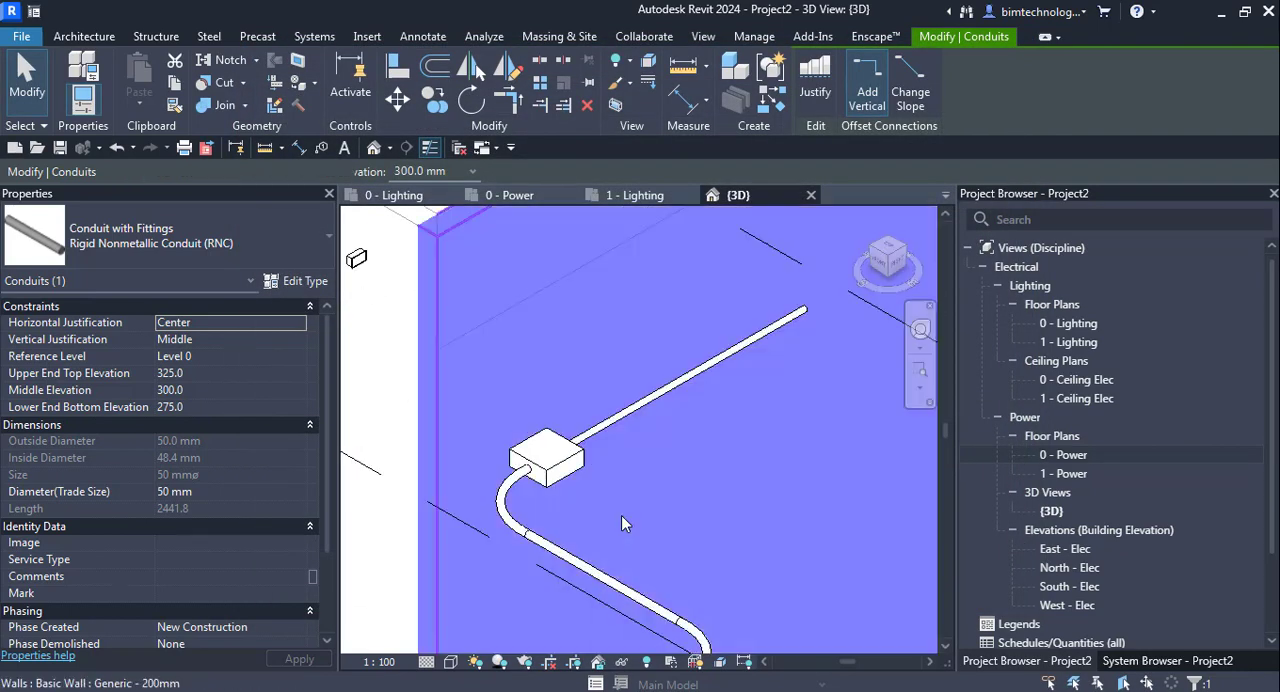
pyautogui.click(527, 505)
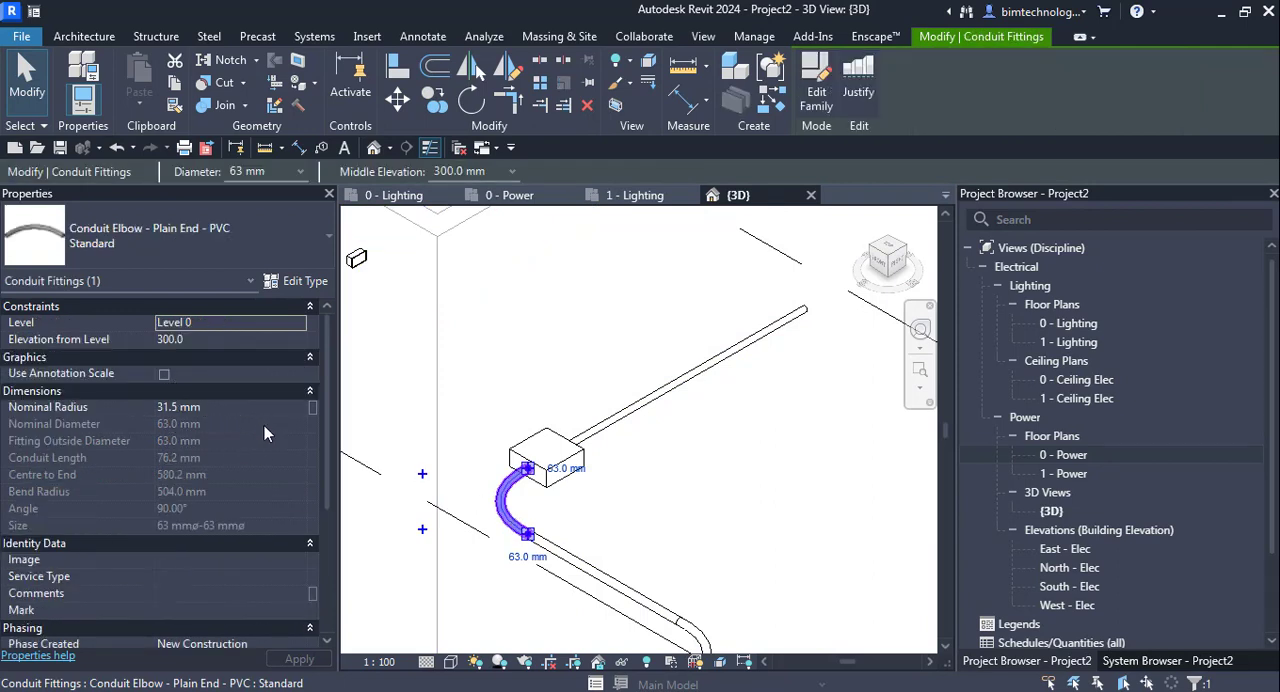
pyautogui.scroll(-5, 200, 420)
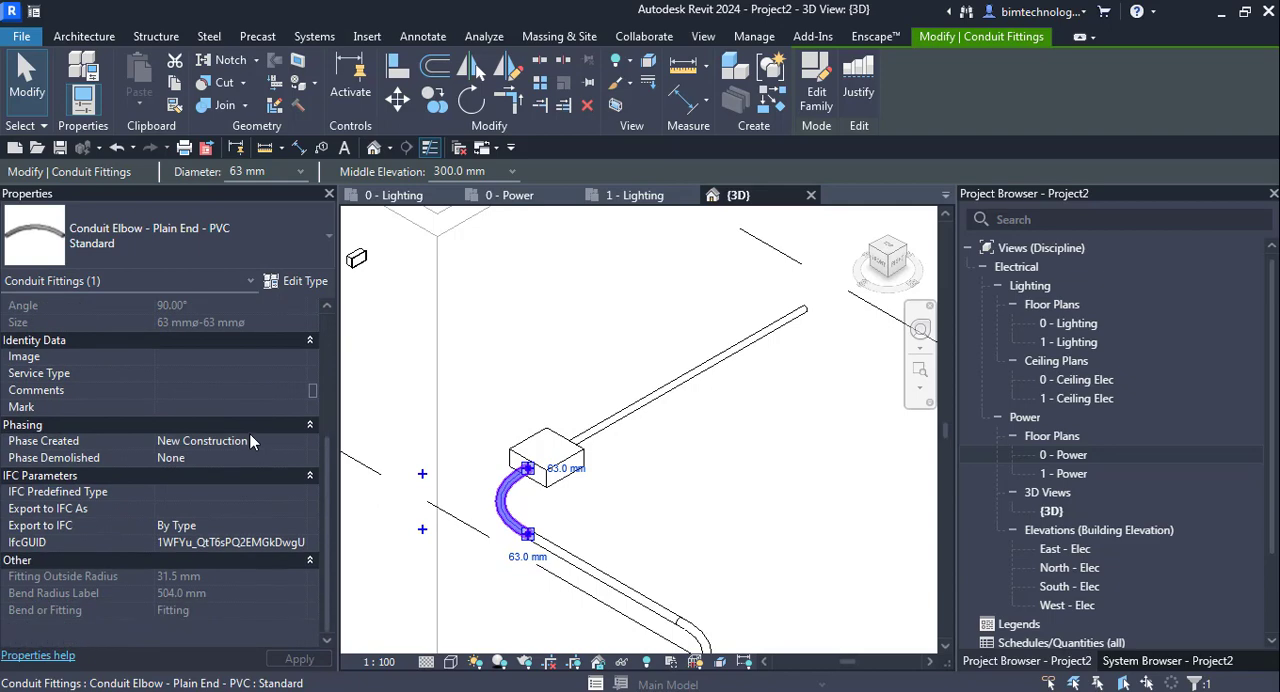
pyautogui.scroll(5, 250, 434)
pyautogui.click(753, 262)
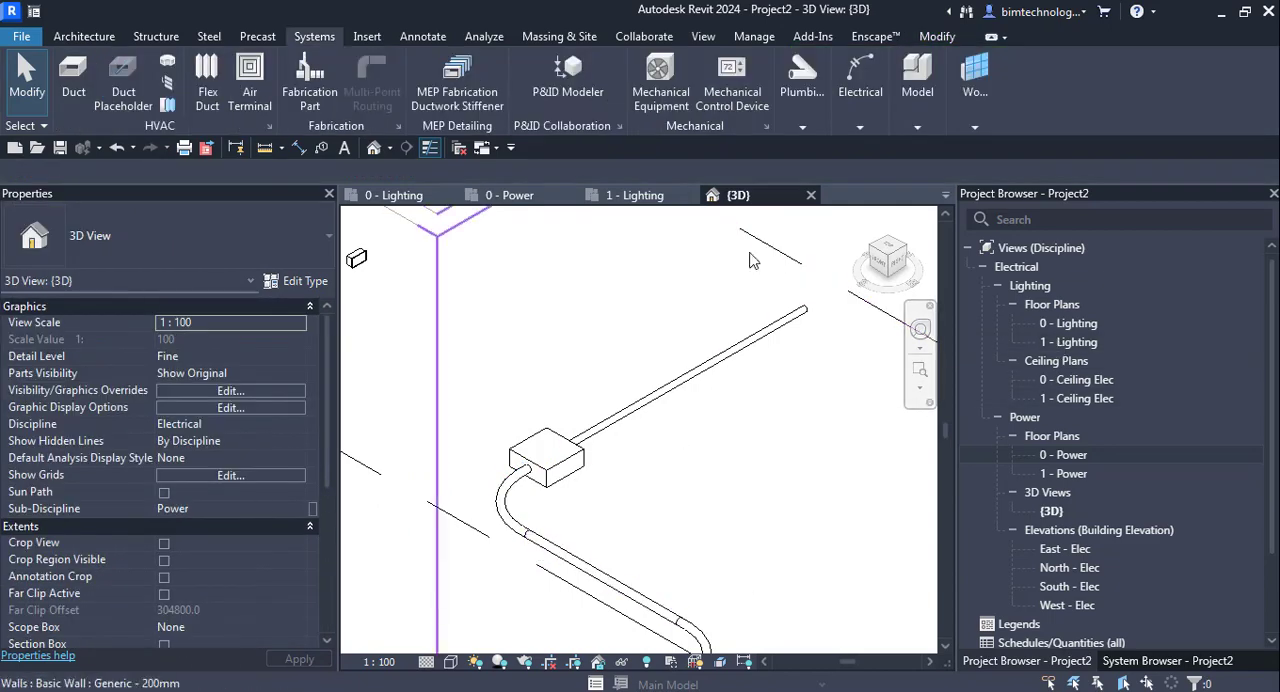
# - In the 0 - Power plan, create a similar 50 mm conduit as a short horizontal branch joining the northernmost segment from the east
pyautogui.doubleClick(1062, 455)
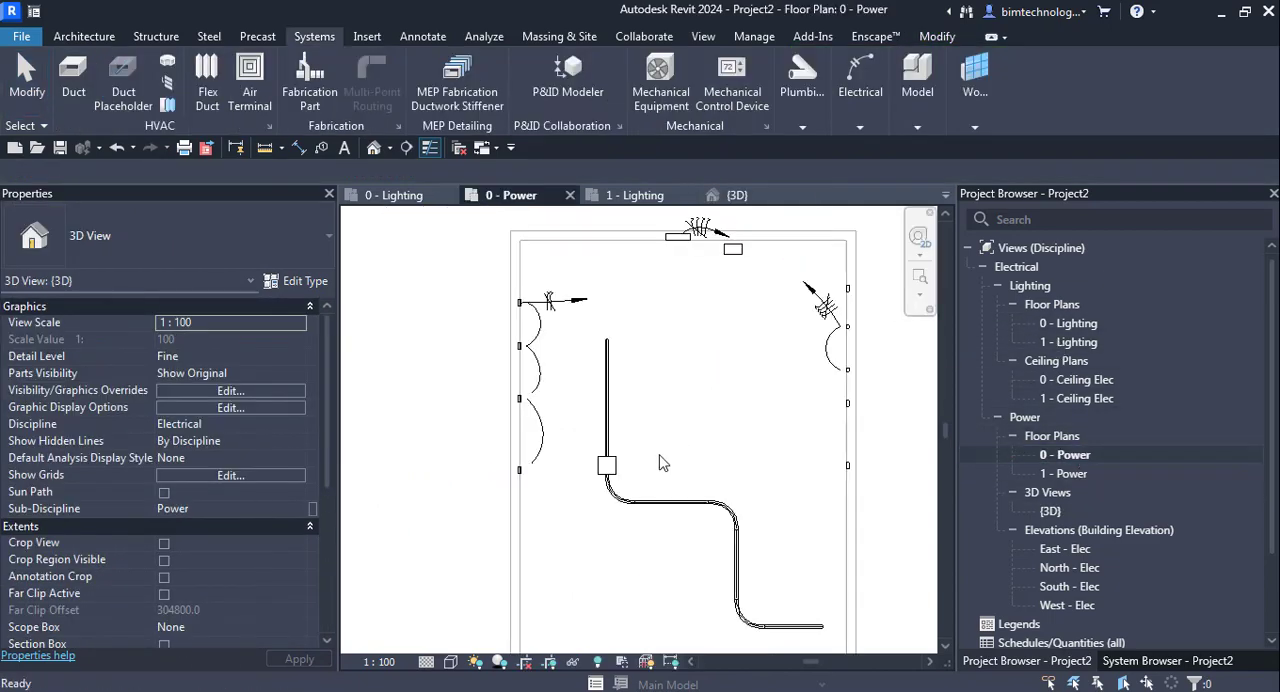
pyautogui.click(617, 410)
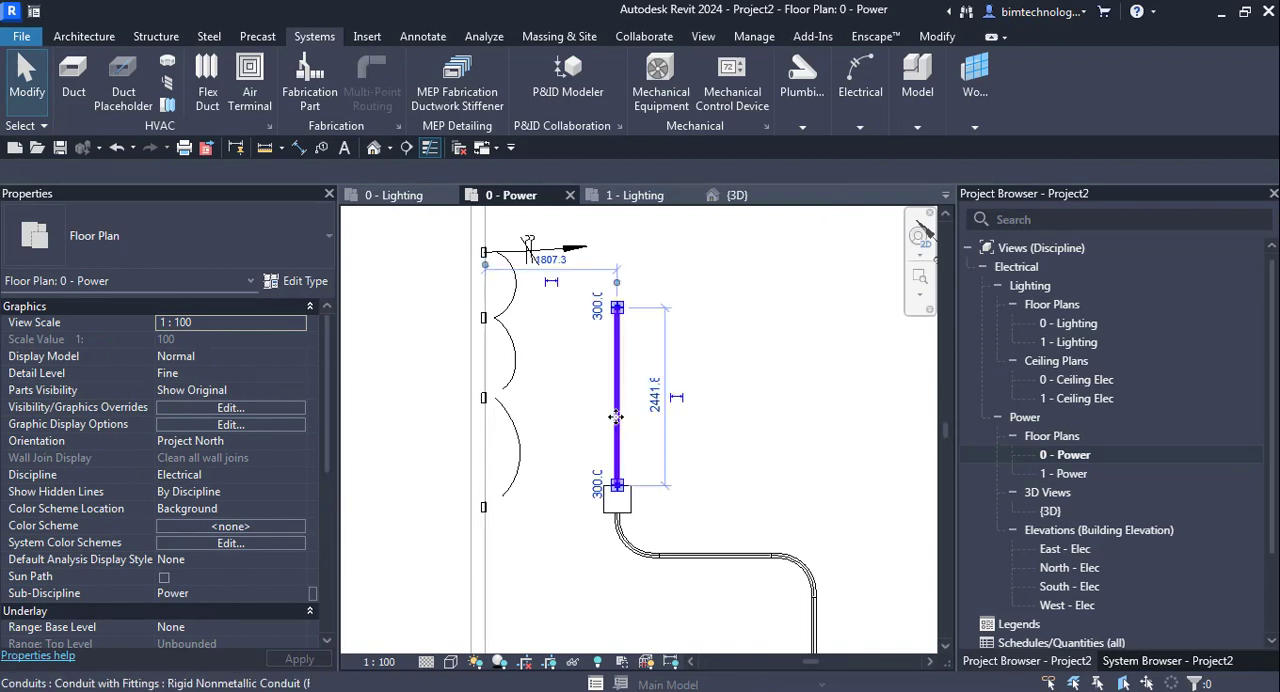
pyautogui.rightClick(617, 410)
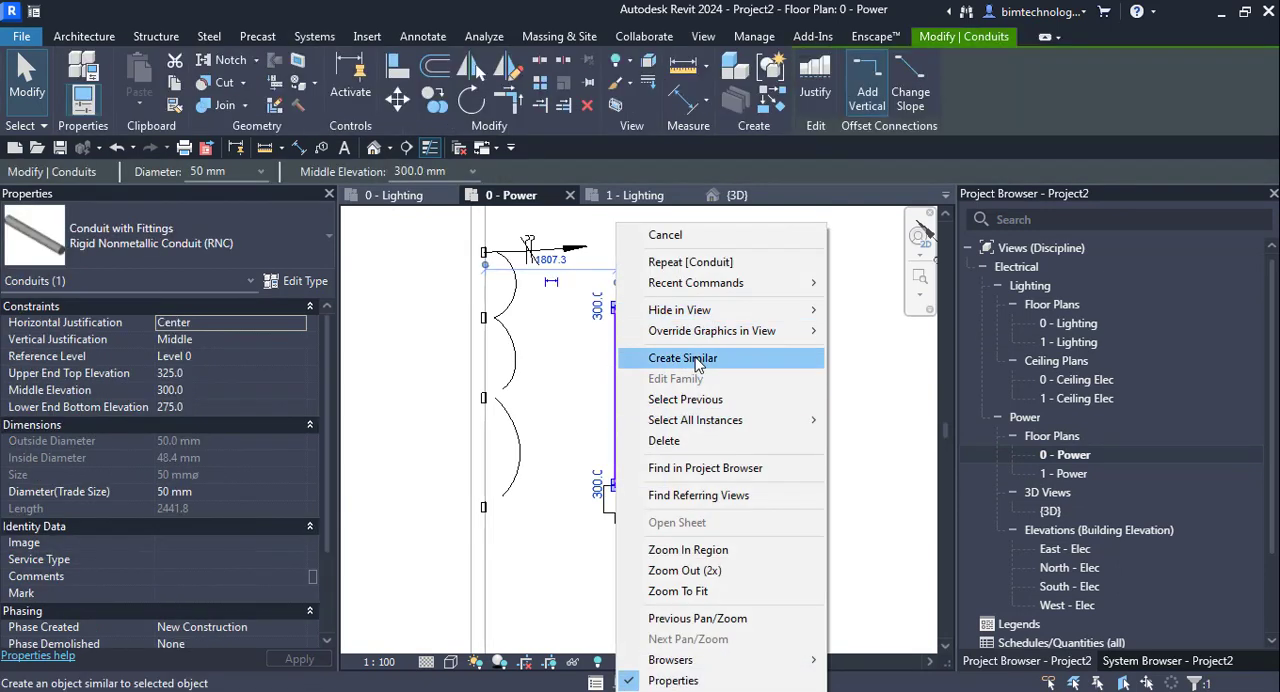
pyautogui.click(683, 358)
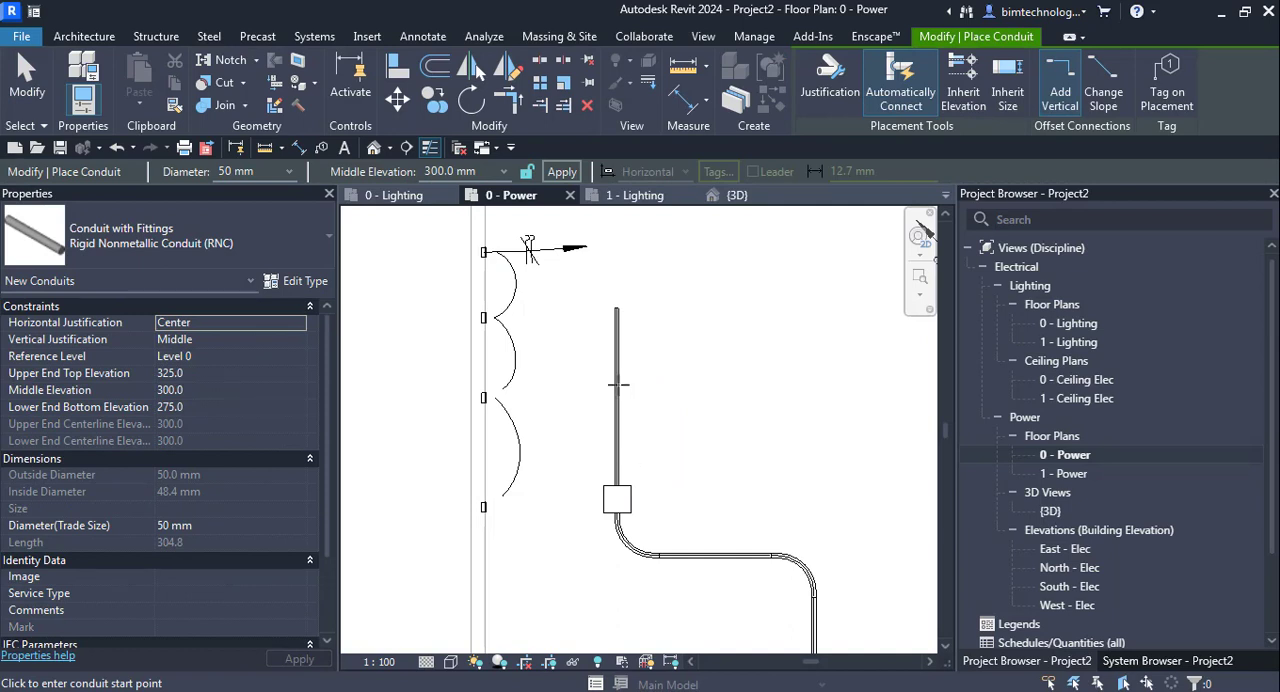
pyautogui.scroll(5, 620, 373)
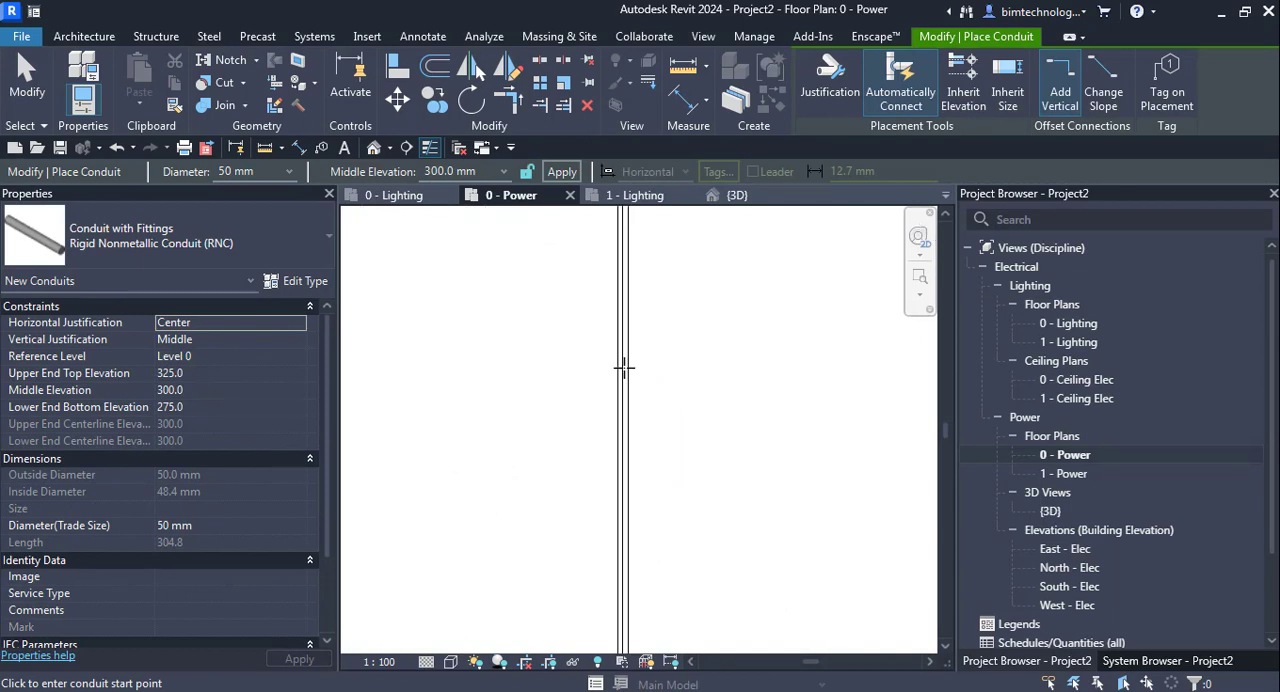
pyautogui.click(763, 390)
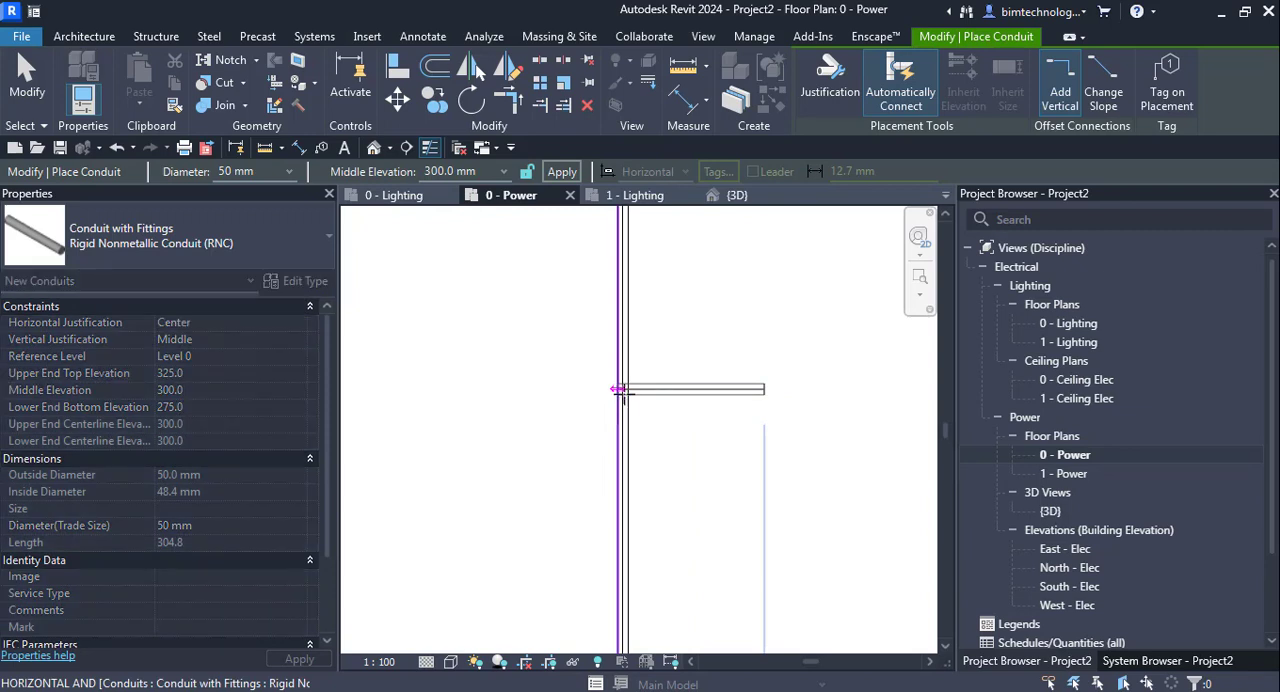
pyautogui.click(622, 390)
pyautogui.scroll(-4, 600, 365)
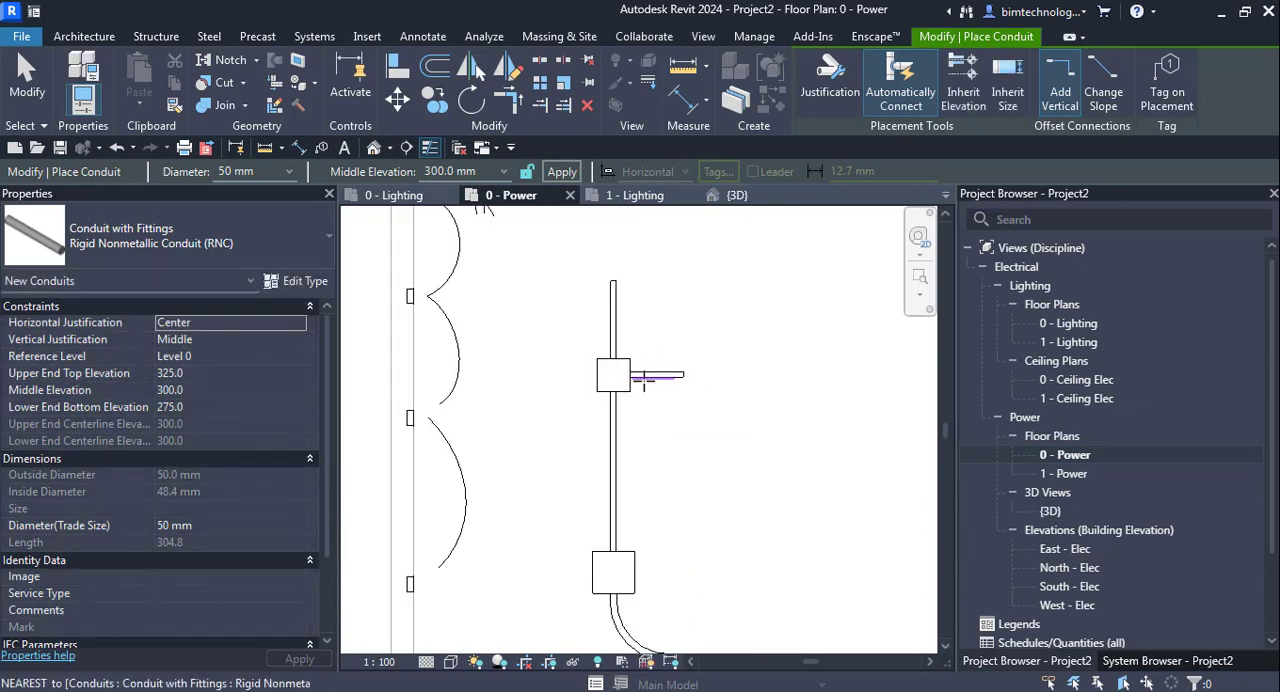
# - Extend the run from its open north end with four 50 mm segments: northeast, slightly southeast, south, and a short east-northeast piece
pyautogui.click(622, 318)
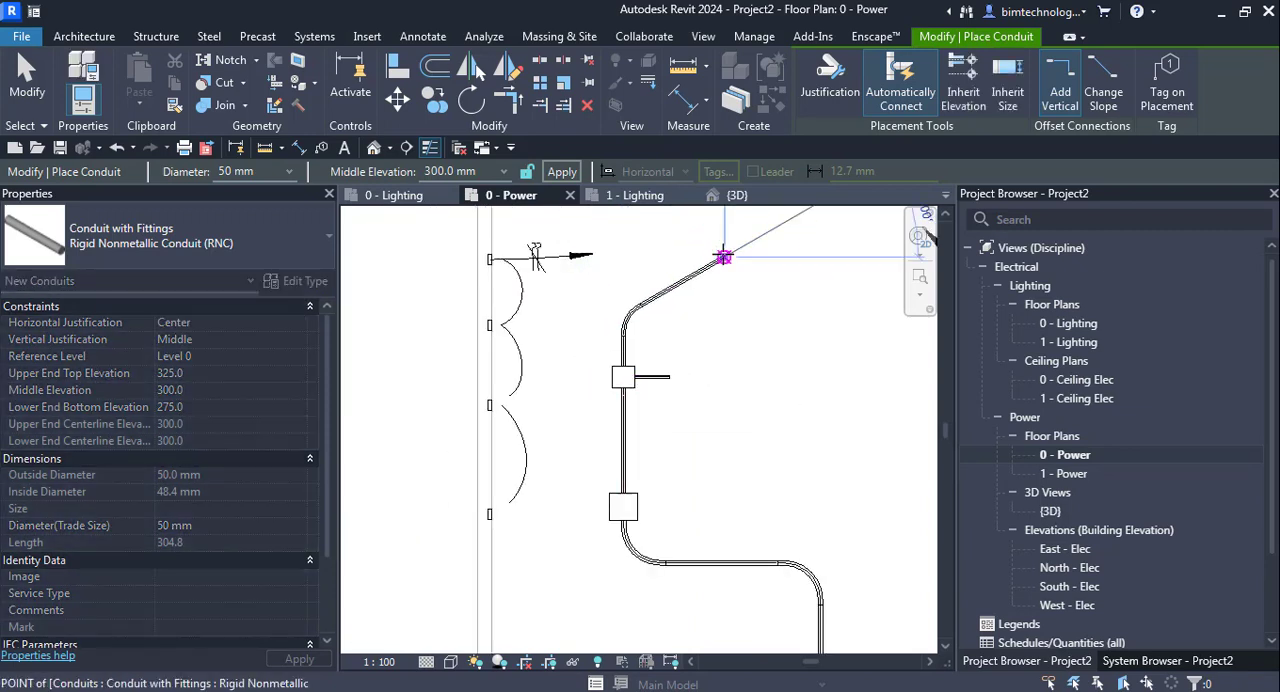
pyautogui.click(725, 258)
pyautogui.click(822, 284)
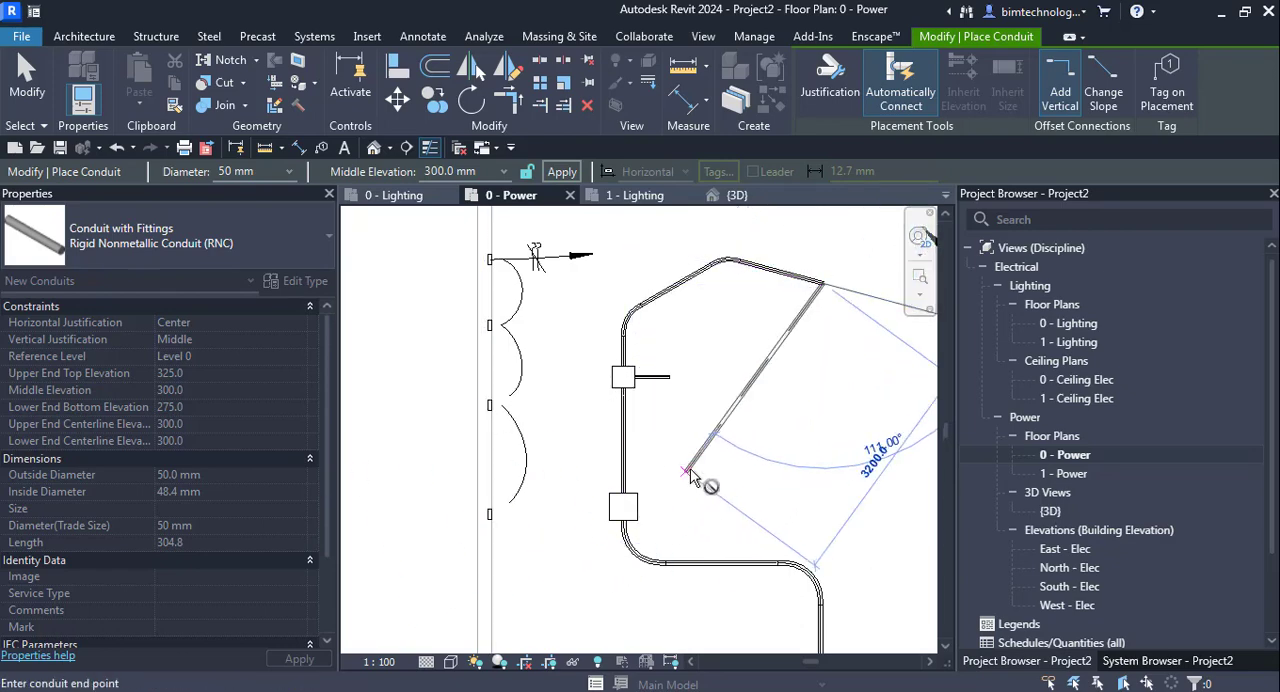
pyautogui.scroll(-2, 537, 432)
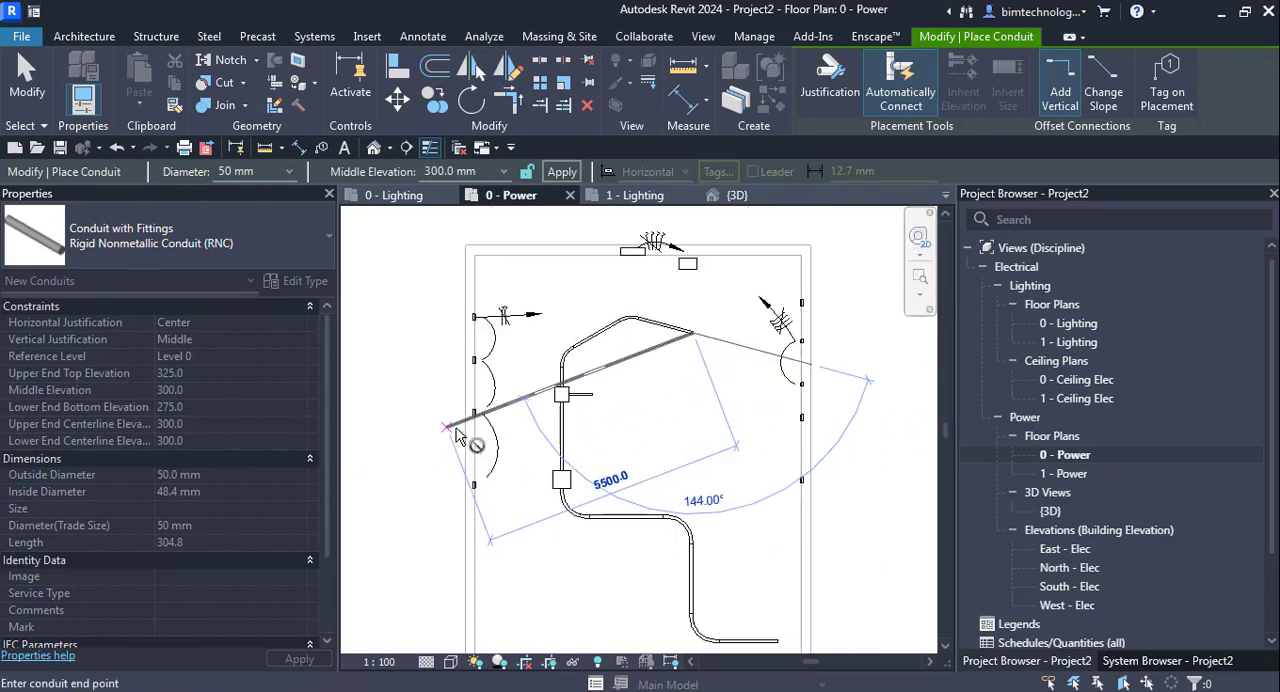
pyautogui.click(692, 420)
pyautogui.scroll(4, 755, 423)
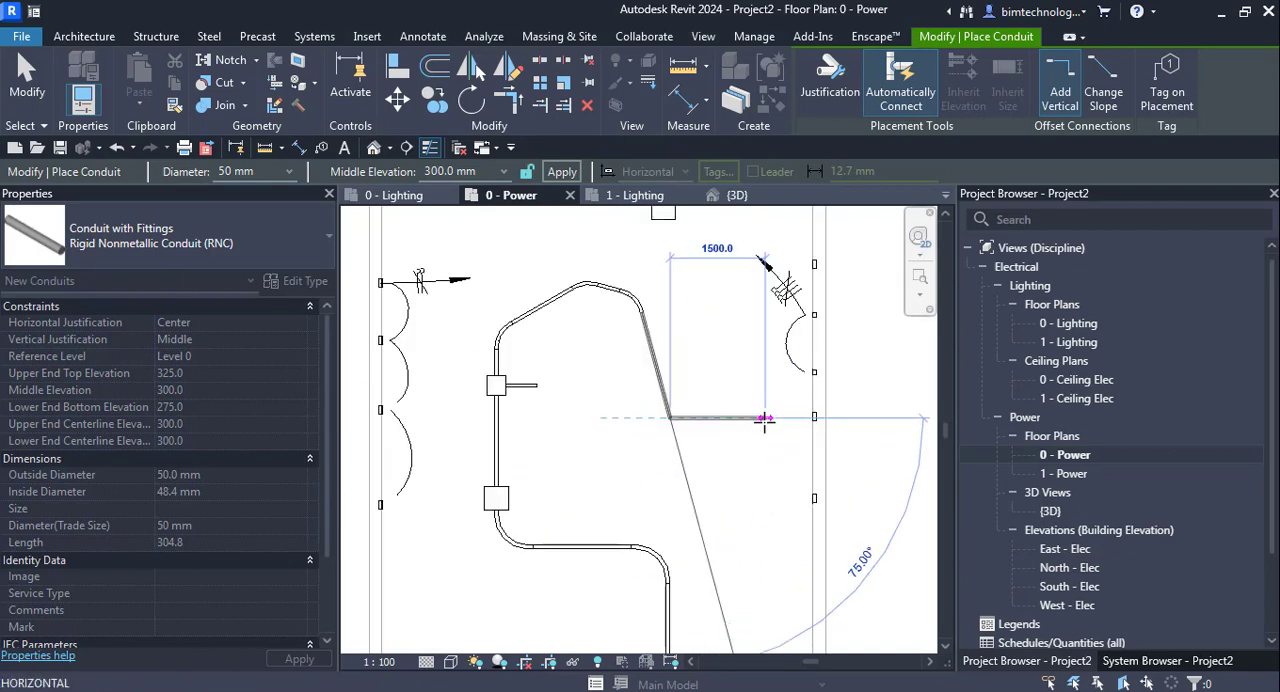
pyautogui.click(672, 240)
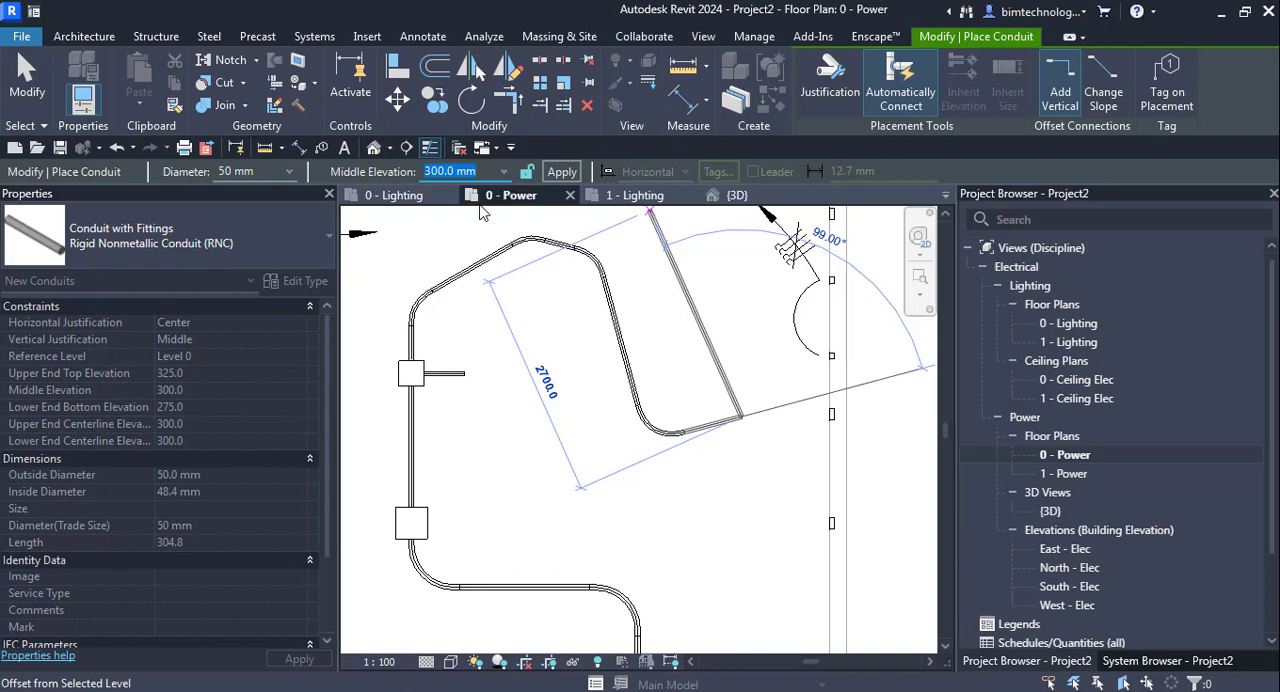
# - Finish the extended run with a vertical riser up to a middle elevation of 2750 mm
pyautogui.write('2750')
pyautogui.click(562, 172)
pyautogui.press('Escape')
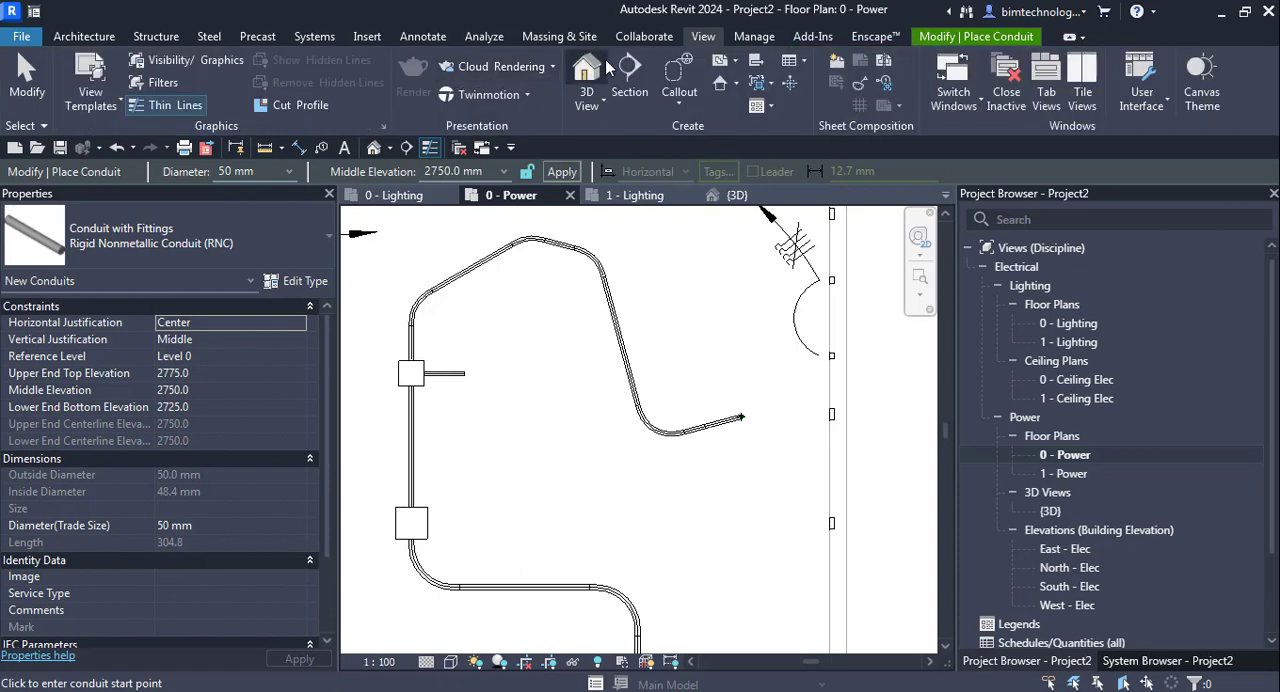
# - Open the {3D} view, dismissing the save reminder, and inspect the whole connected conduit run with its riser
pyautogui.click(597, 65)
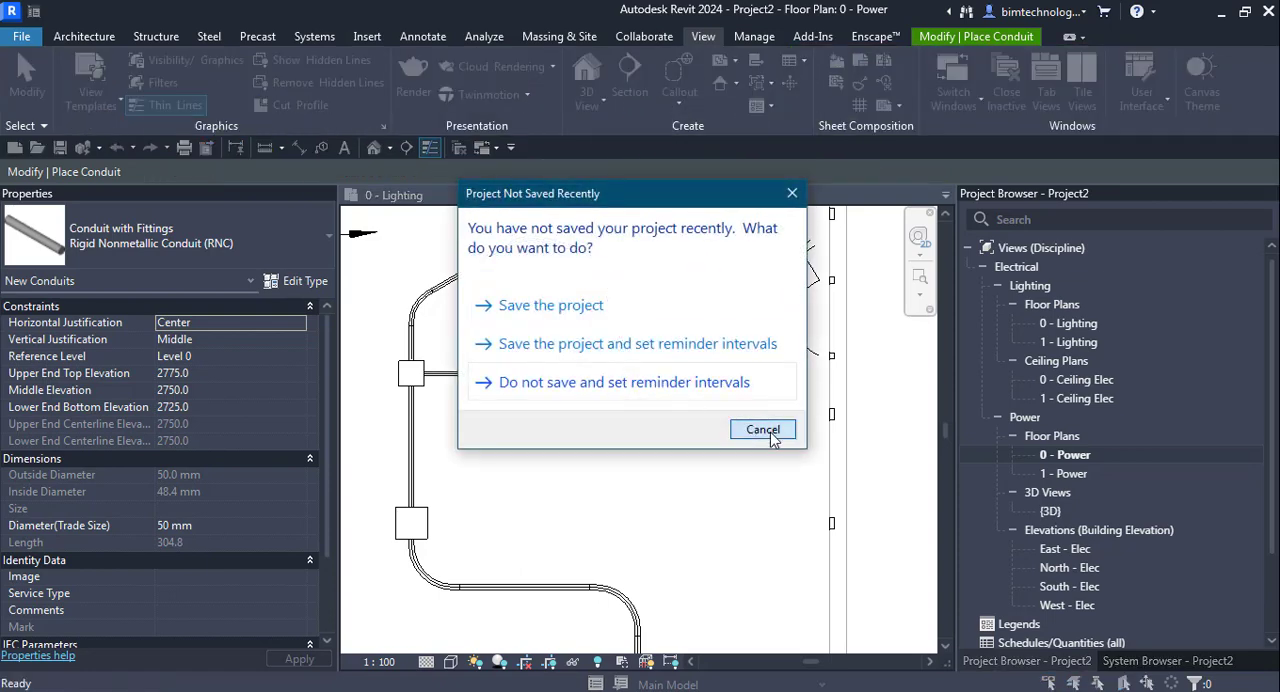
pyautogui.click(762, 429)
pyautogui.scroll(-3, 780, 420)
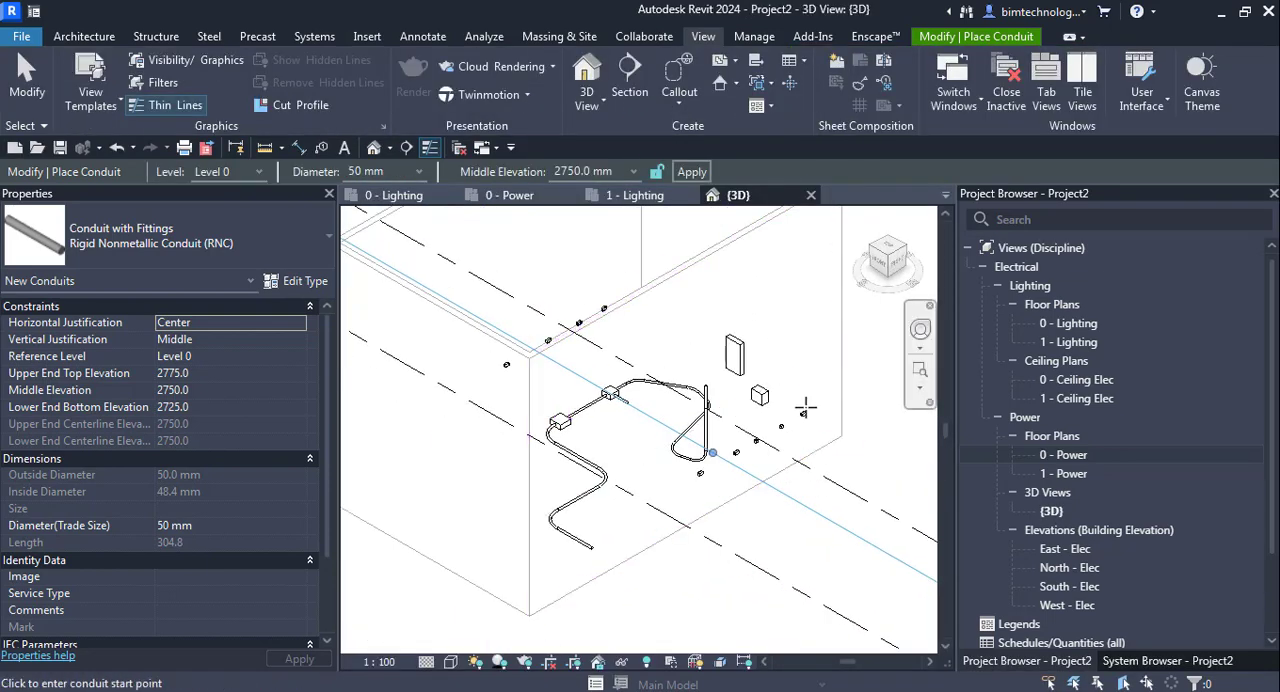
pyautogui.press('Escape')
pyautogui.scroll(3, 690, 430)
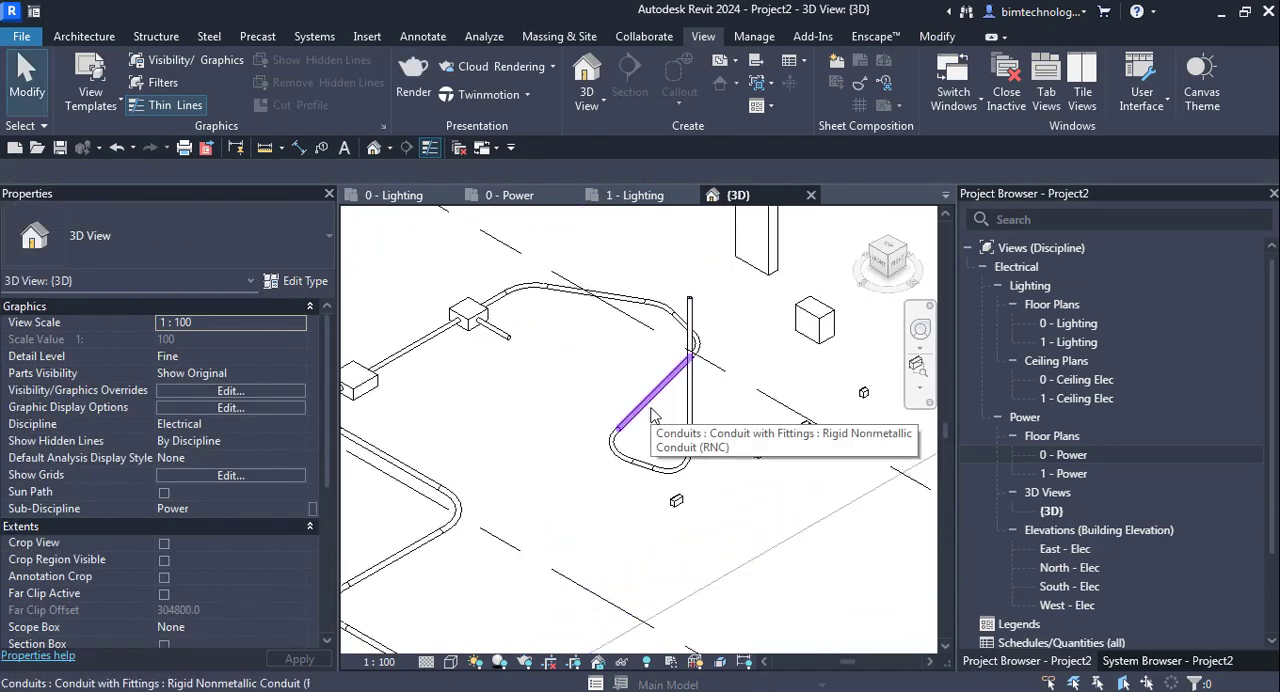
pyautogui.press('Tab')
pyautogui.click(651, 414)
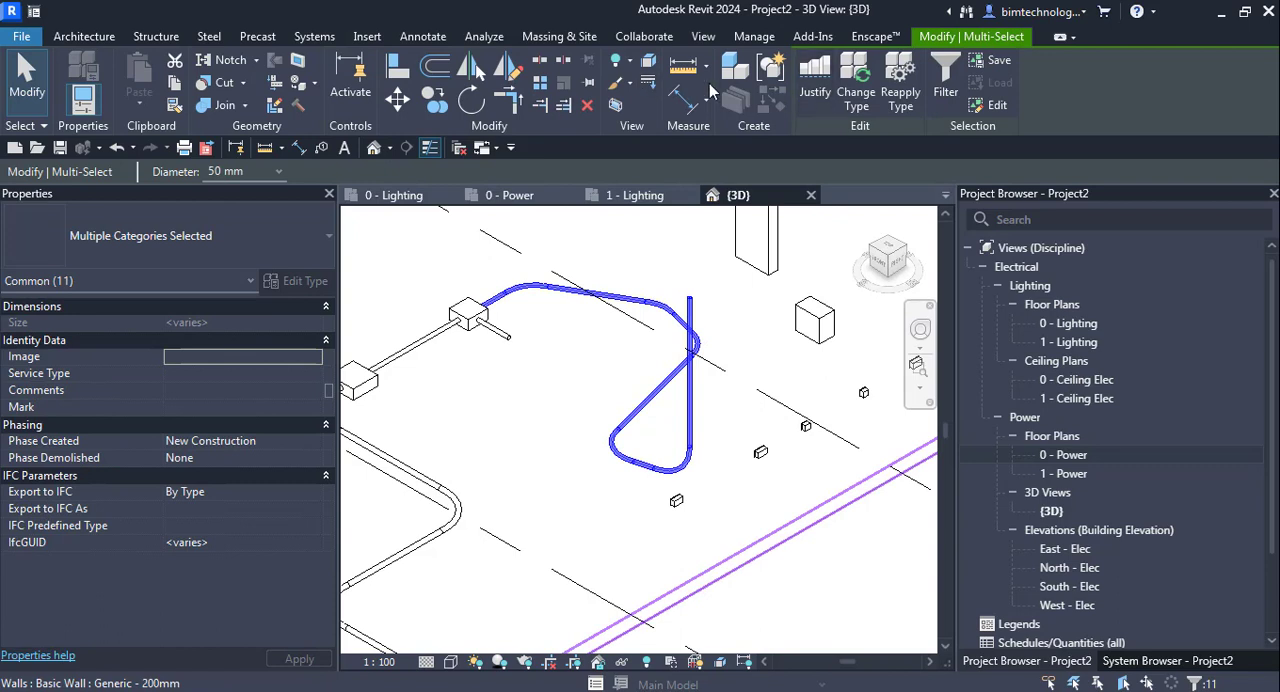
pyautogui.press('Escape')
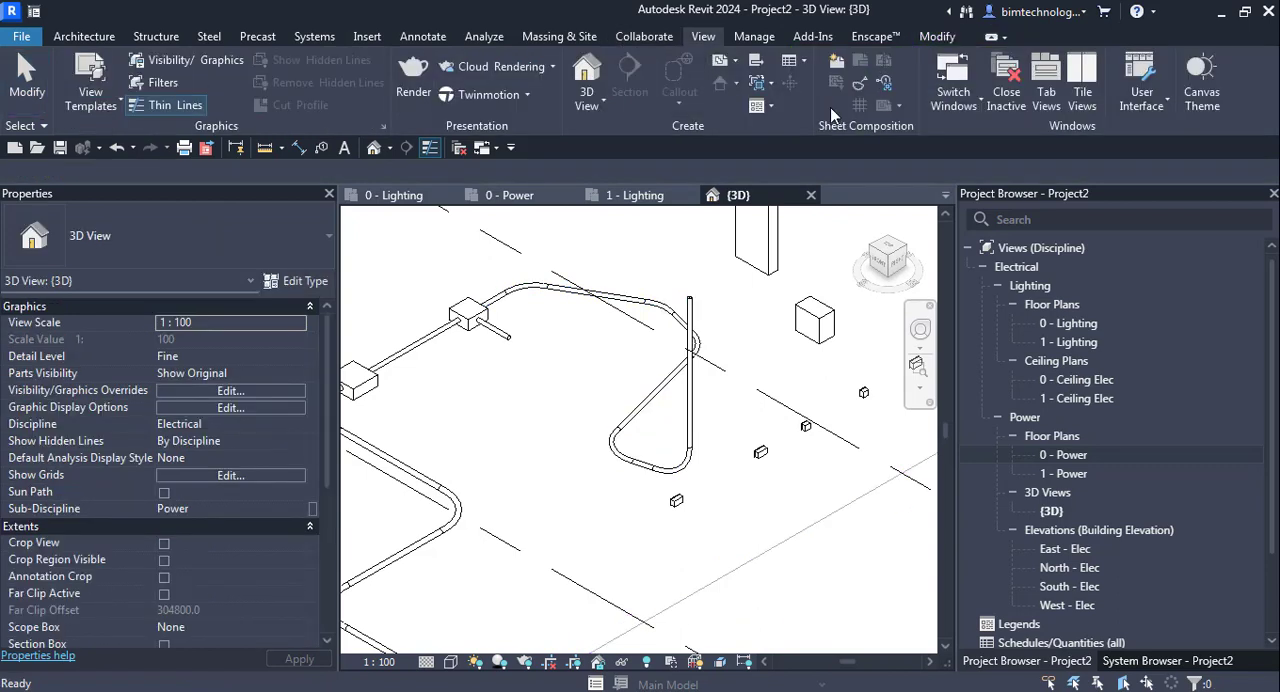
# - Create one parallel conduit beside the whole run with the riser, using same bend radius and a 304.8 mm horizontal offset
pyautogui.click(314, 36)
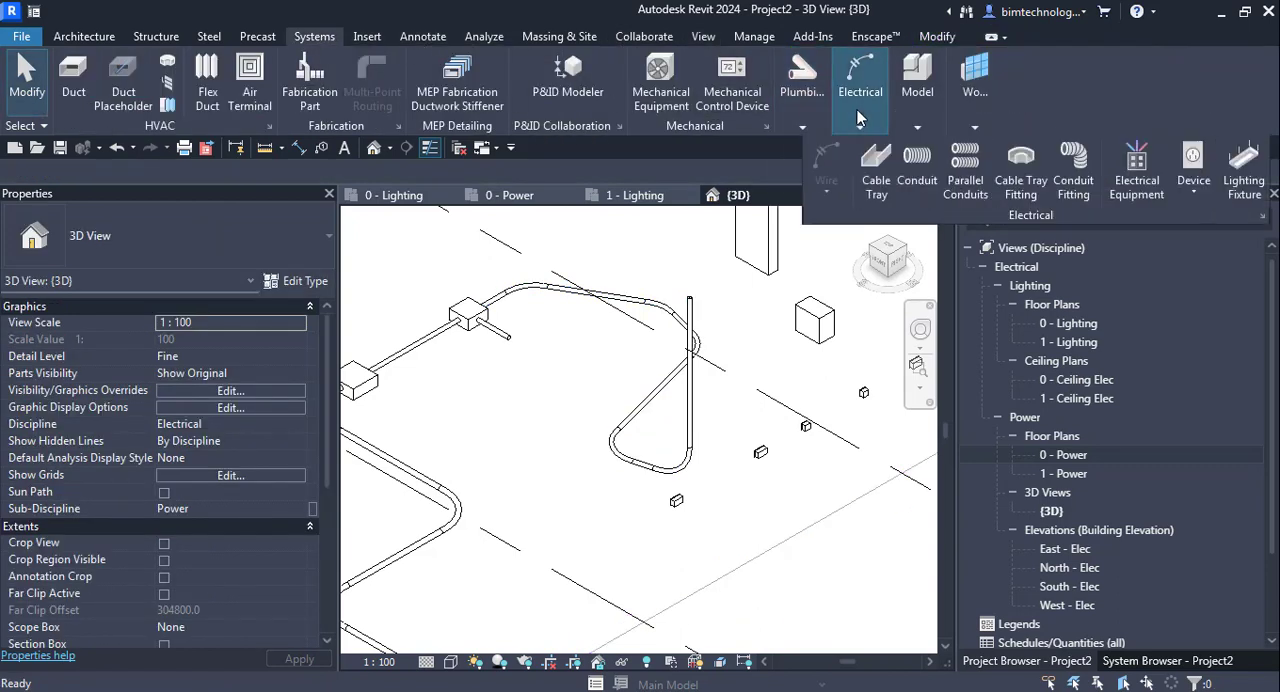
pyautogui.moveTo(917, 90)
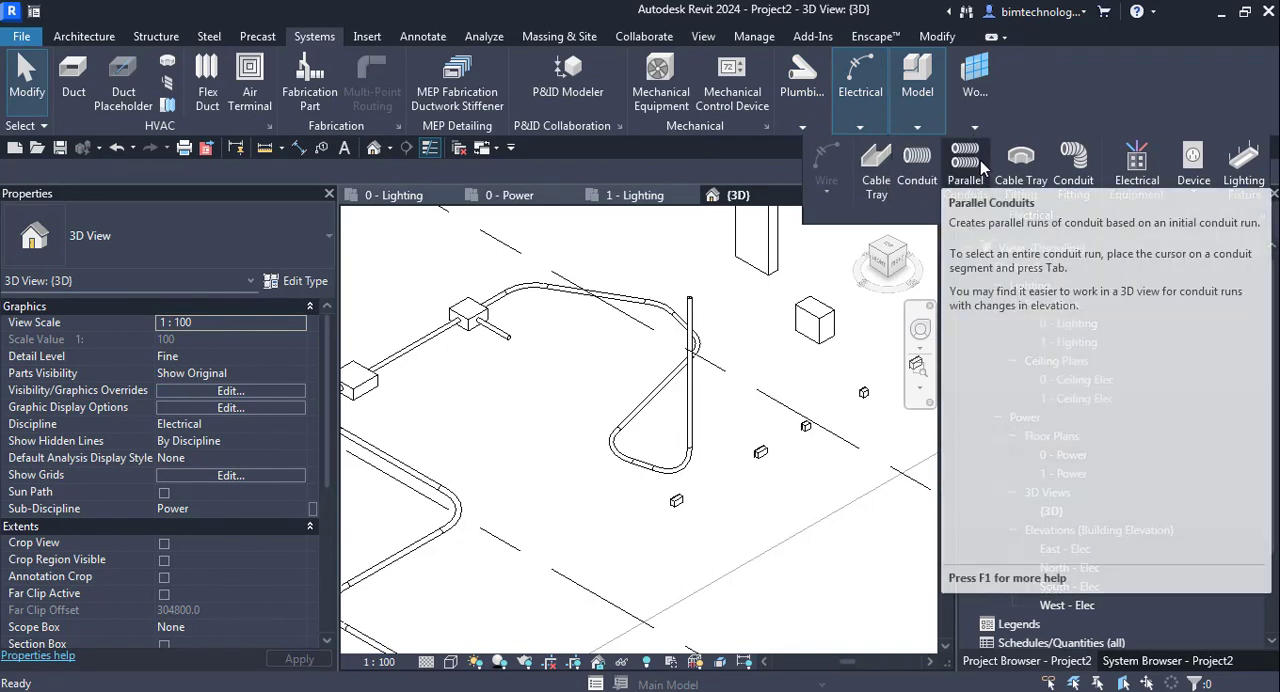
pyautogui.click(978, 170)
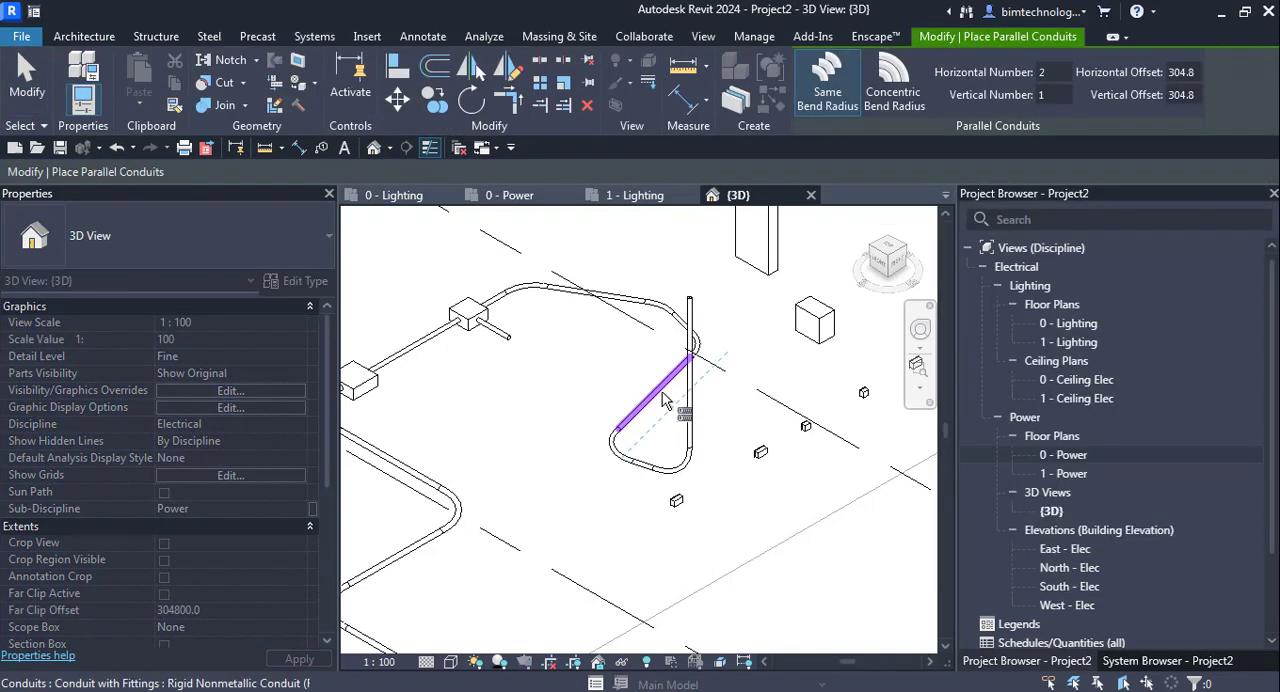
pyautogui.press('Tab')
pyautogui.press('Tab')
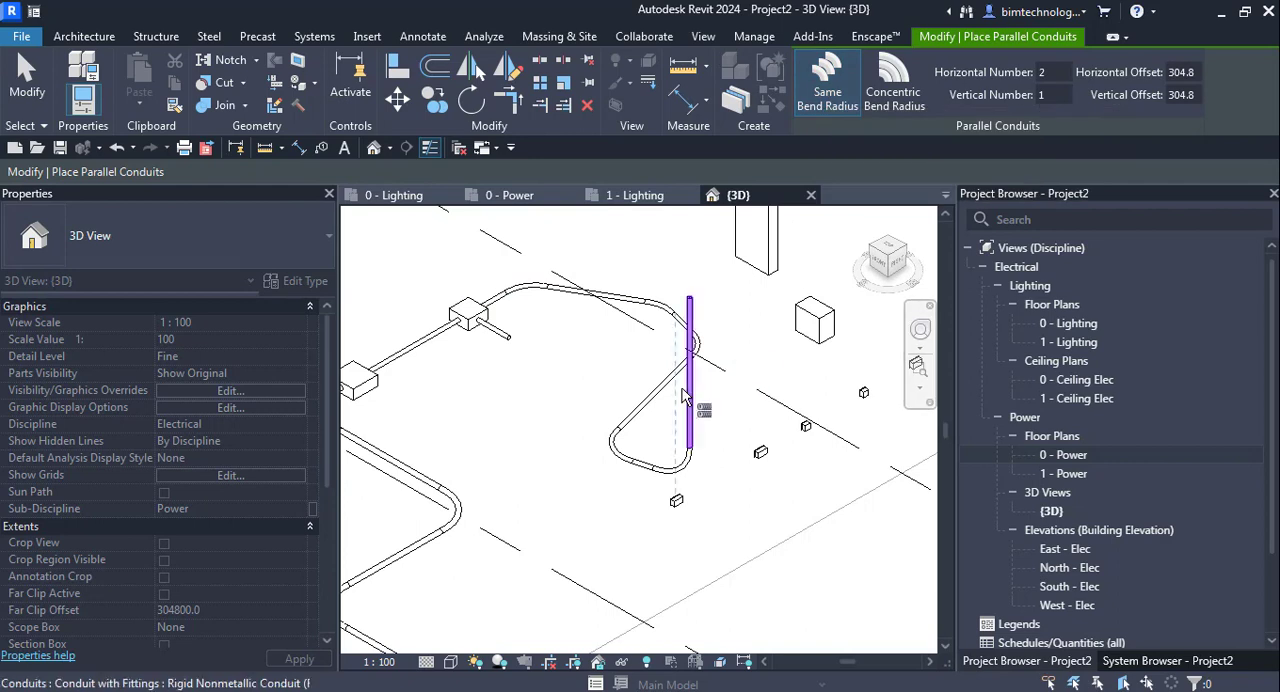
pyautogui.press('Tab')
pyautogui.click(697, 398)
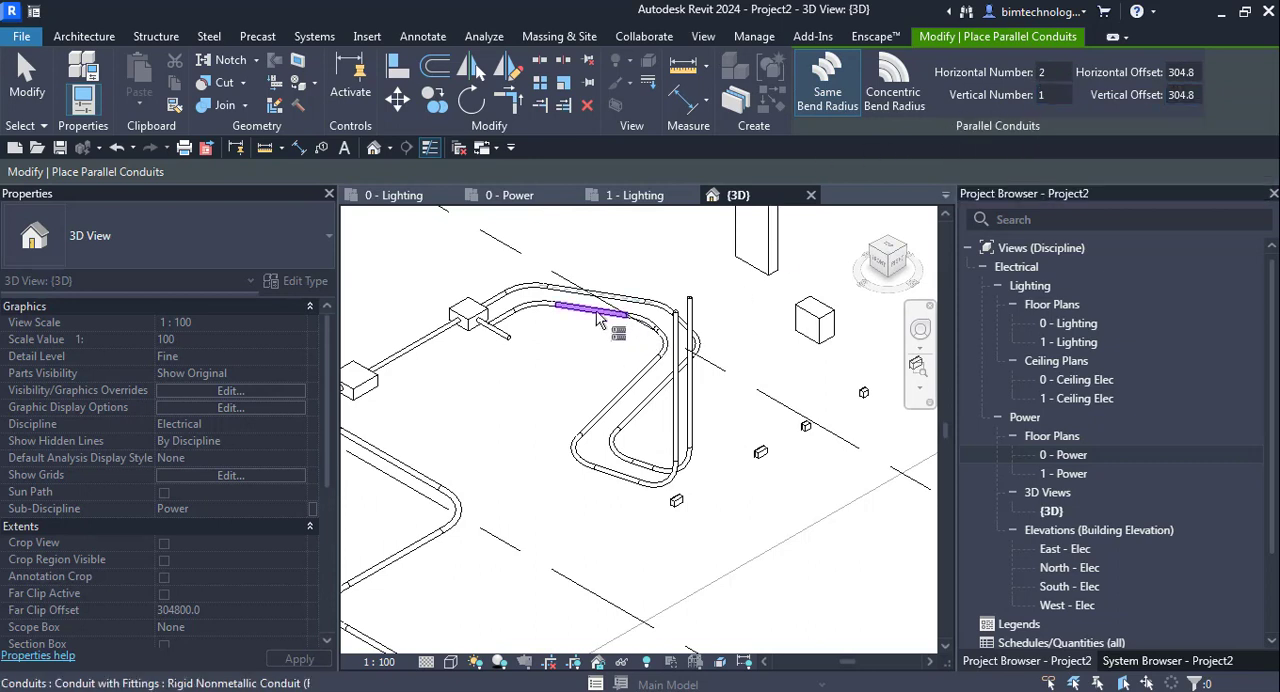
# - Try to add further parallel conduits to the new run and the original run at the 304.8 mm horizontal offset
pyautogui.press('Tab')
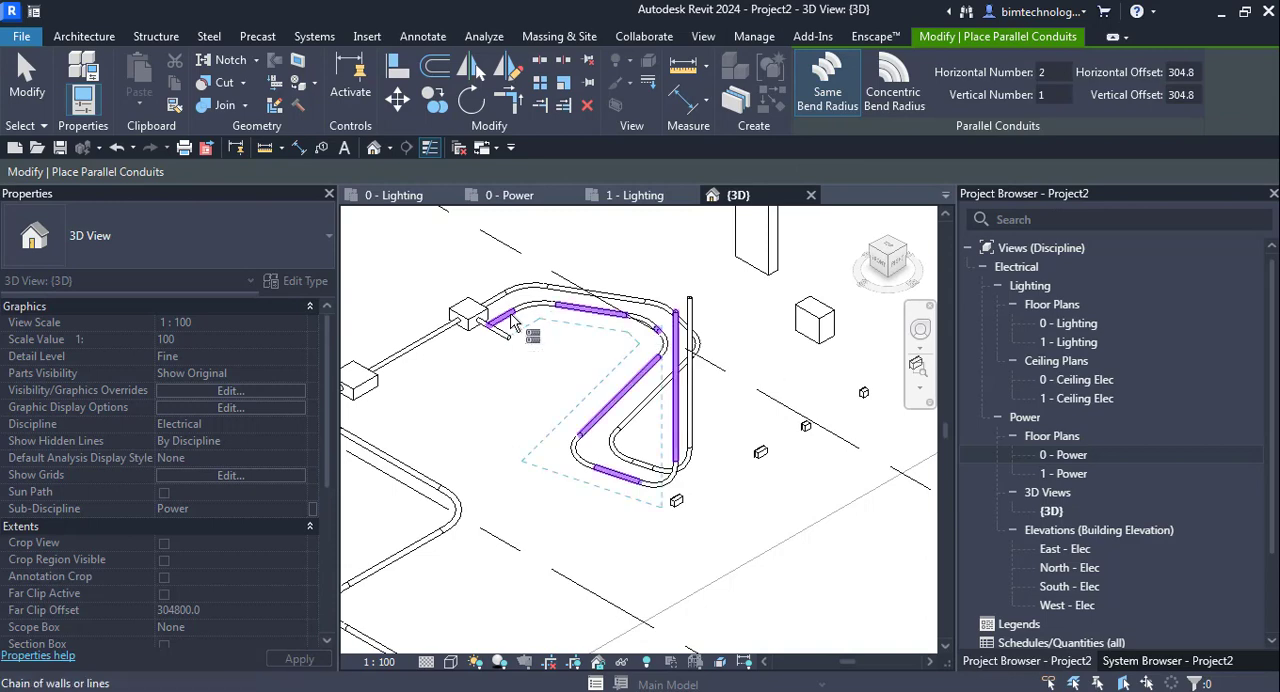
pyautogui.click(511, 319)
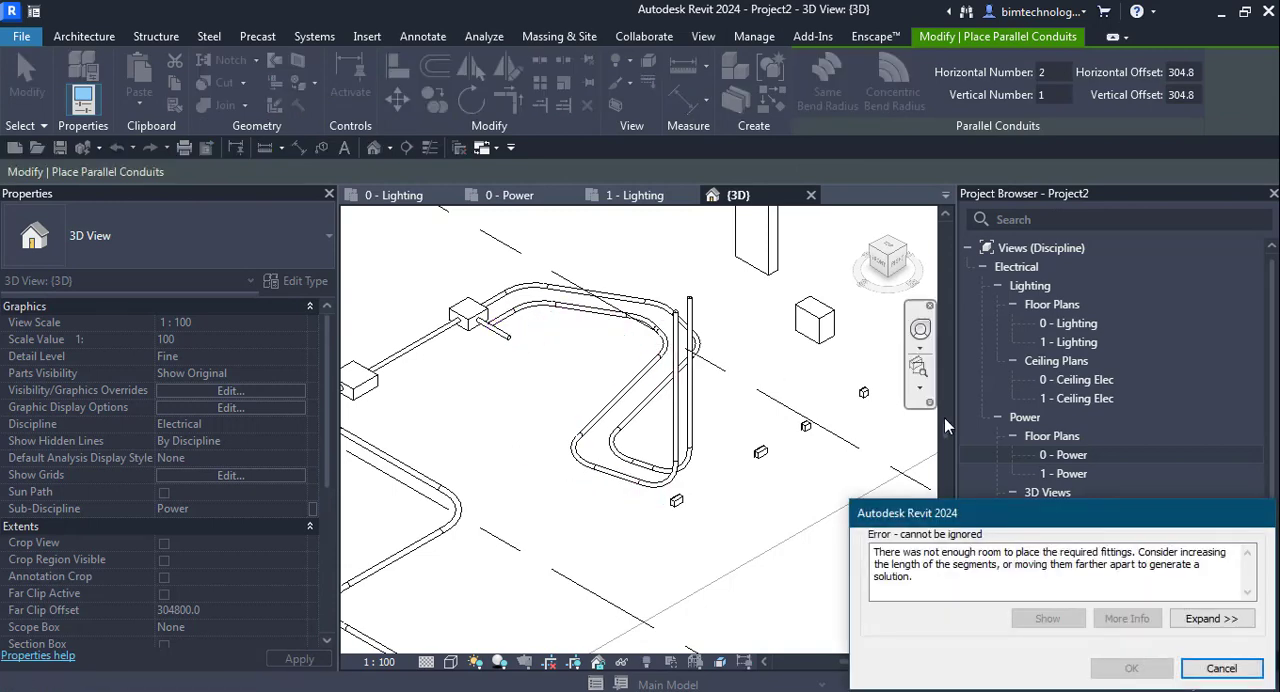
pyautogui.click(1220, 668)
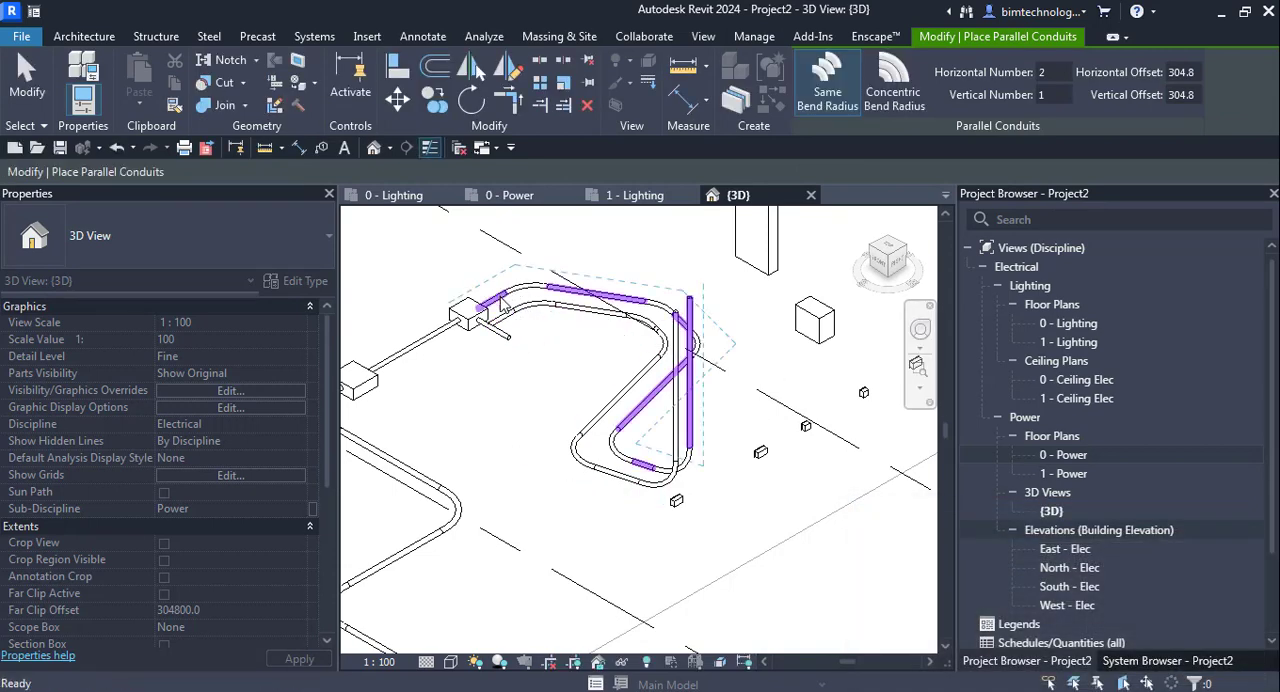
pyautogui.click(500, 297)
pyautogui.press('Escape')
pyautogui.press('Escape')
pyautogui.scroll(-2, 755, 445)
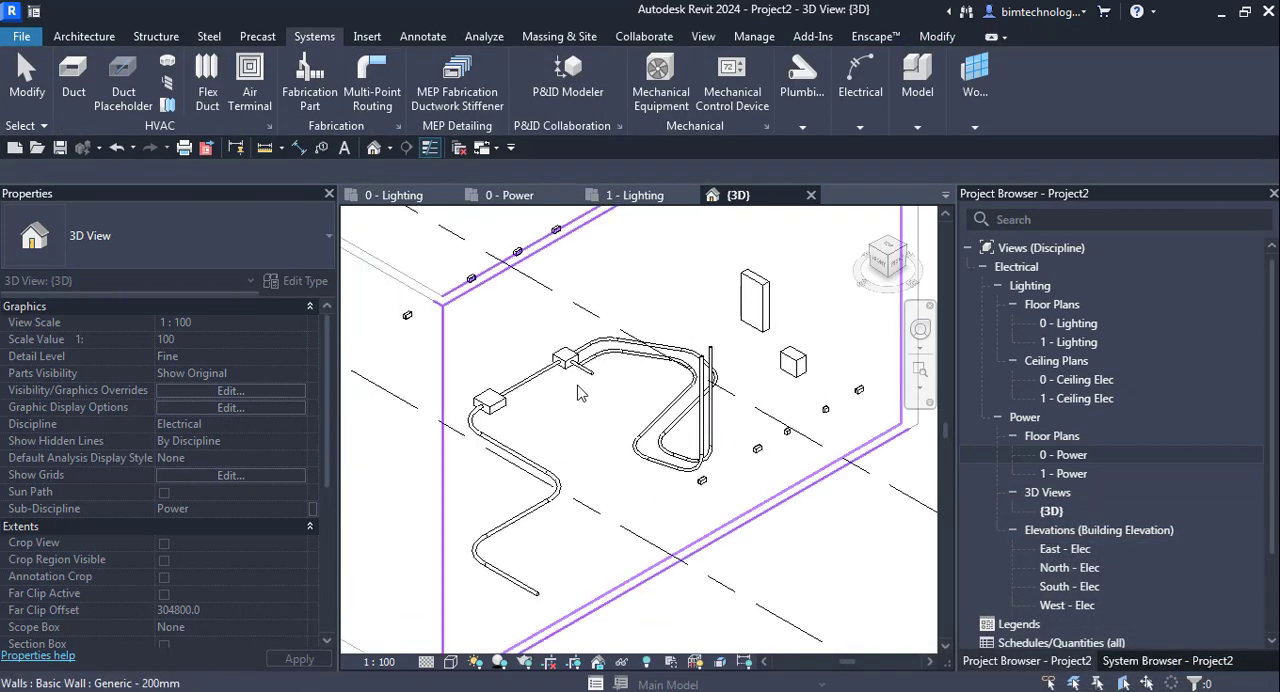
pyautogui.scroll(2, 579, 376)
pyautogui.scroll(1, 579, 351)
pyautogui.scroll(-1, 579, 351)
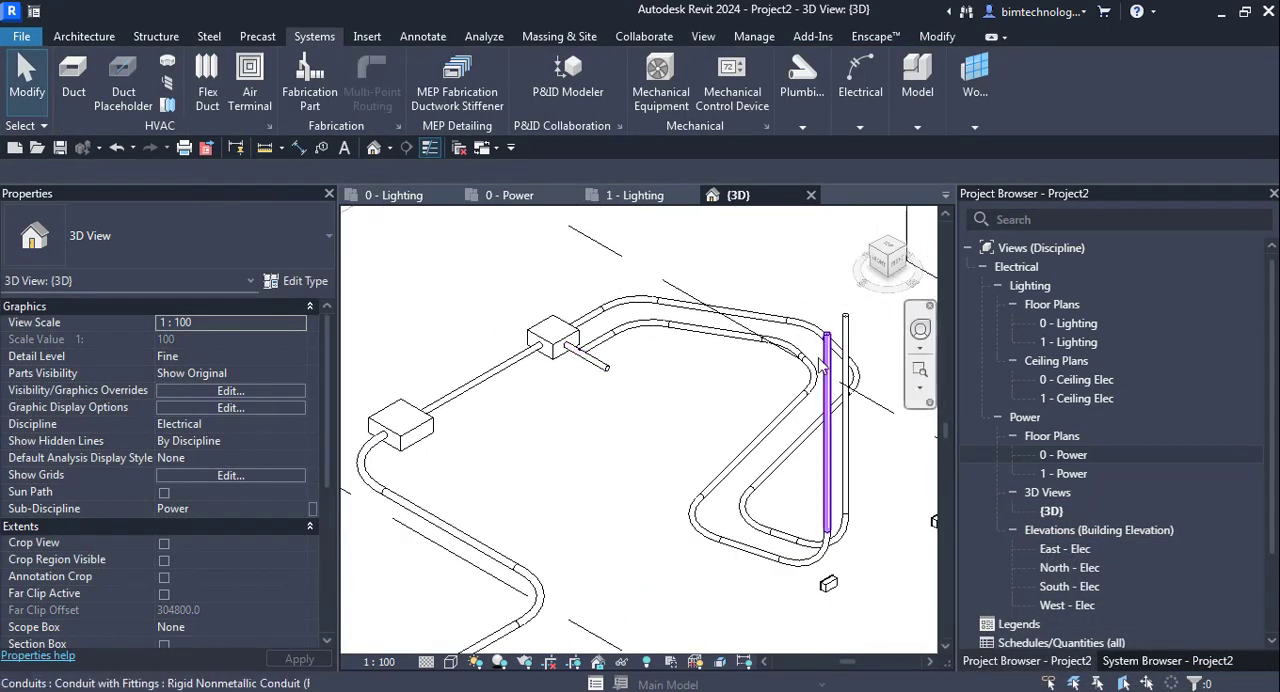
pyautogui.press('Tab')
pyautogui.click(790, 473)
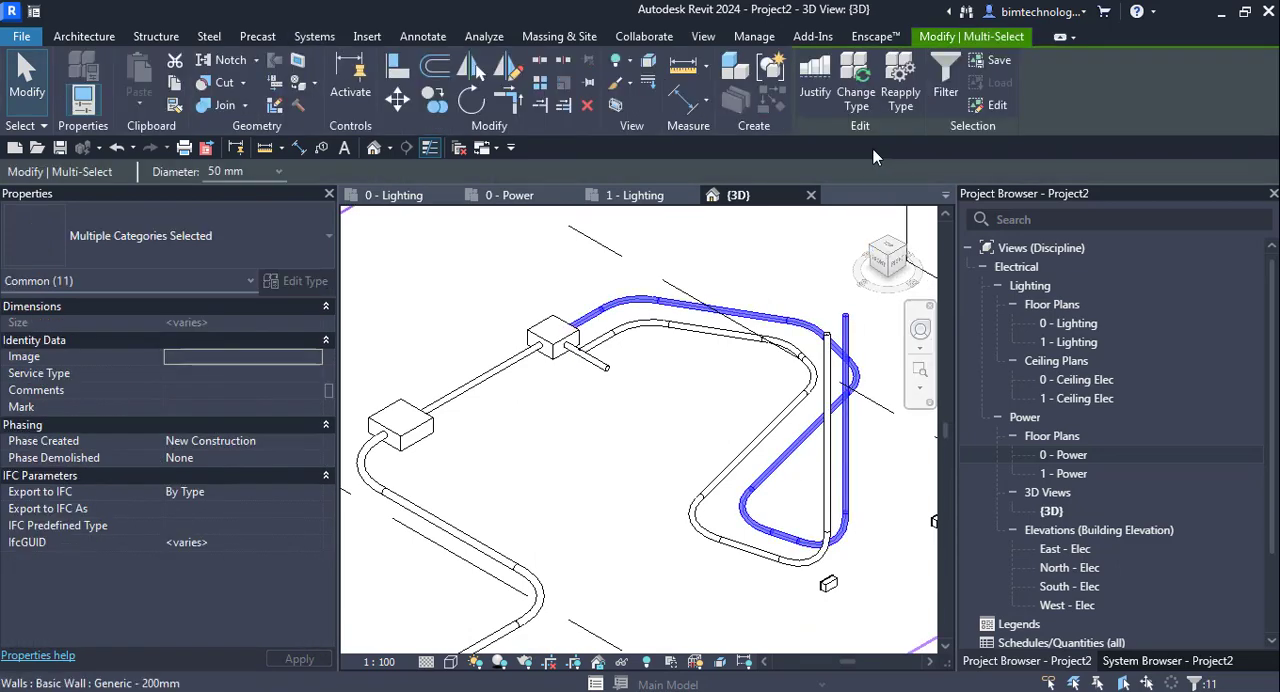
pyautogui.press('Escape')
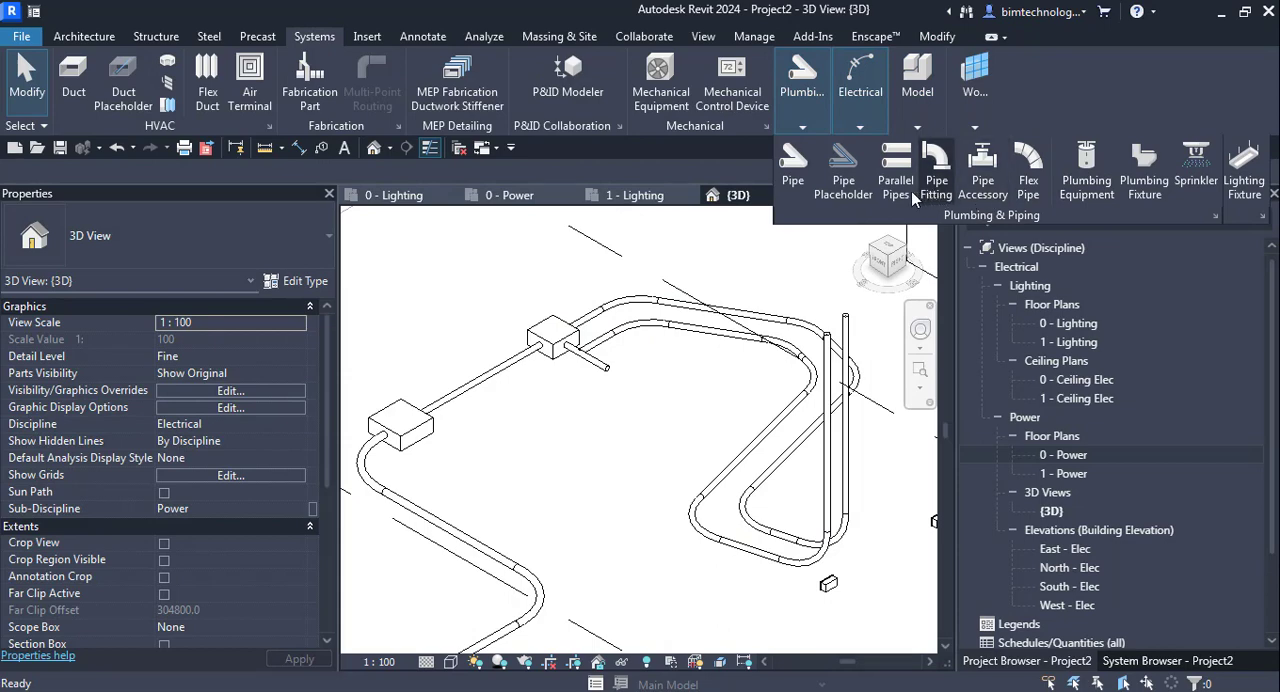
# - Add two more parallel conduit runs beside the original run with a horizontal offset of 100 mm, keeping the same bend radius
pyautogui.moveTo(858, 122)
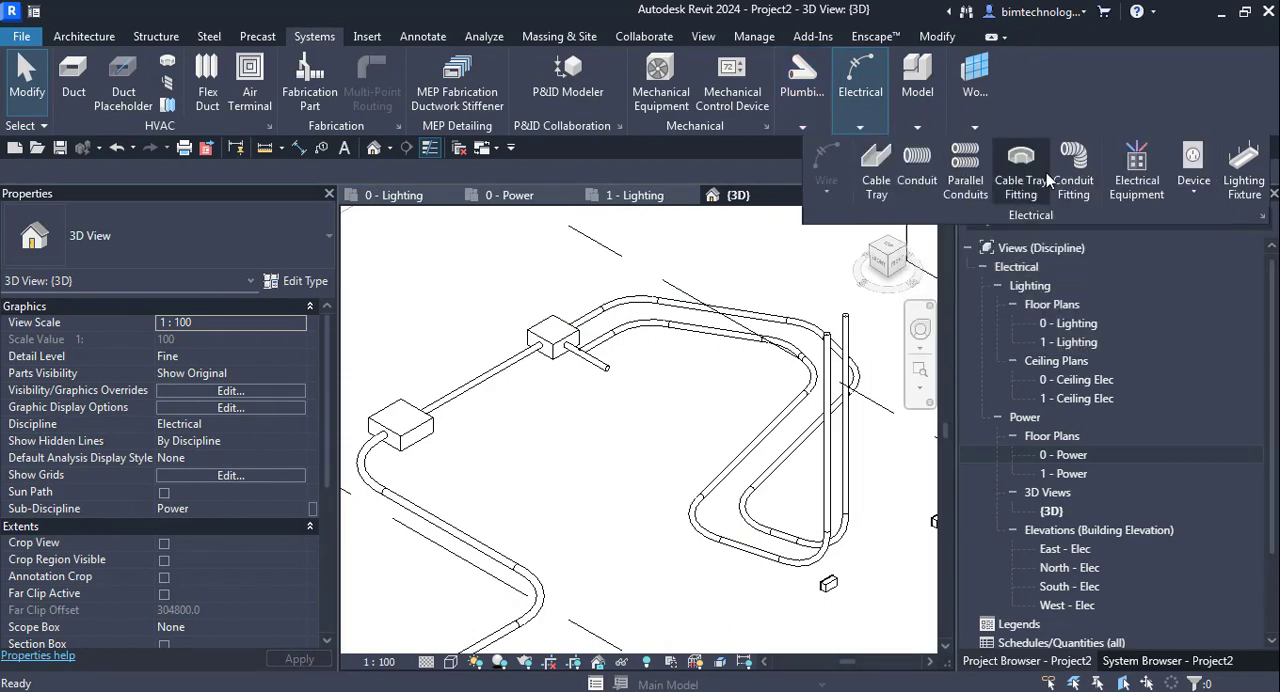
pyautogui.click(966, 182)
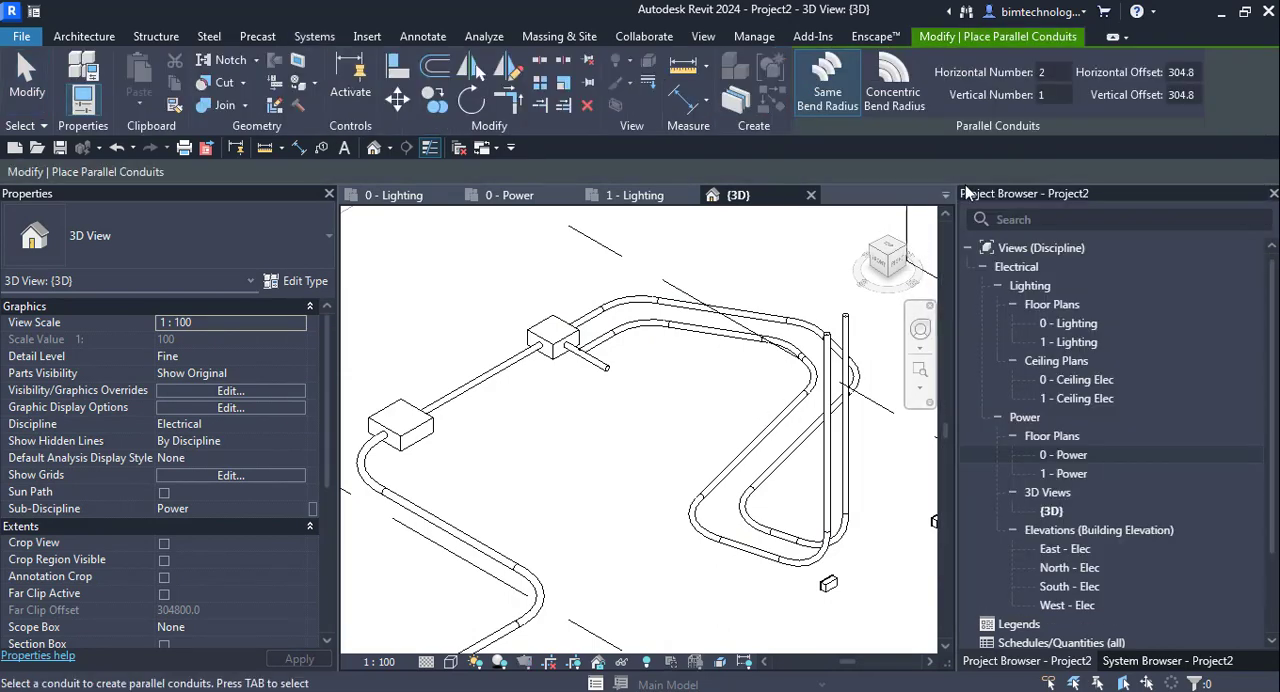
pyautogui.moveTo(1199, 74); pyautogui.dragTo(1079, 78)
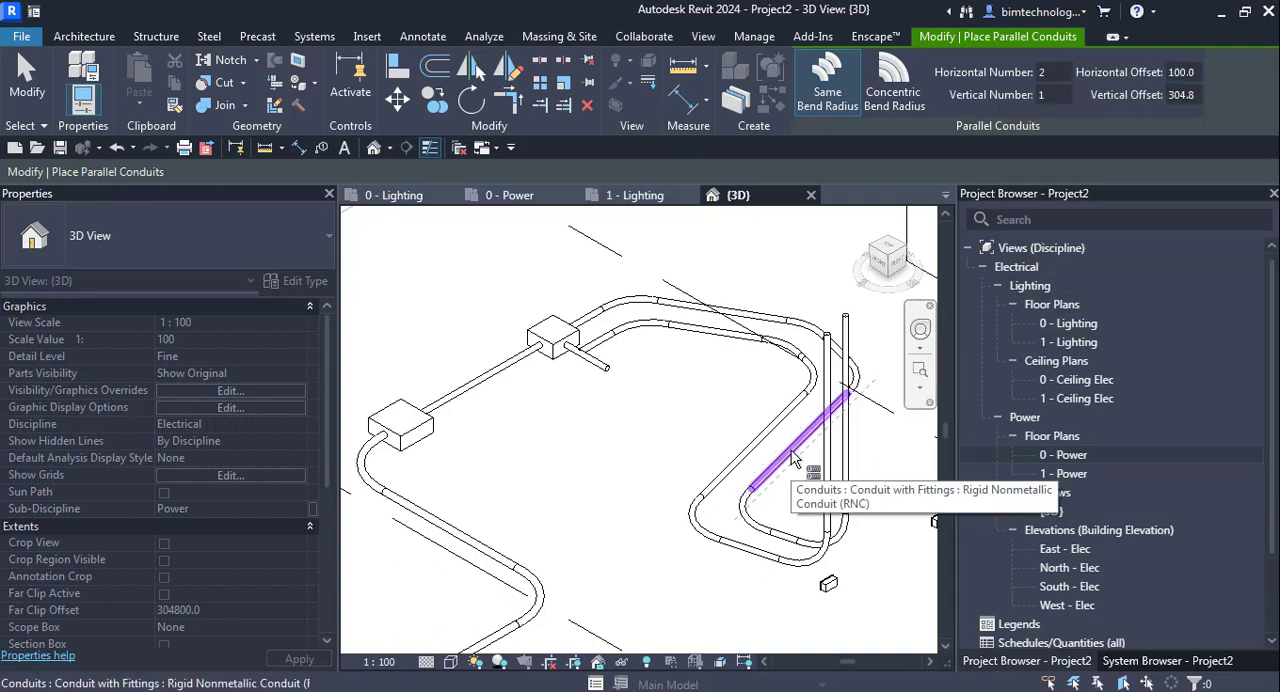
pyautogui.press('Tab')
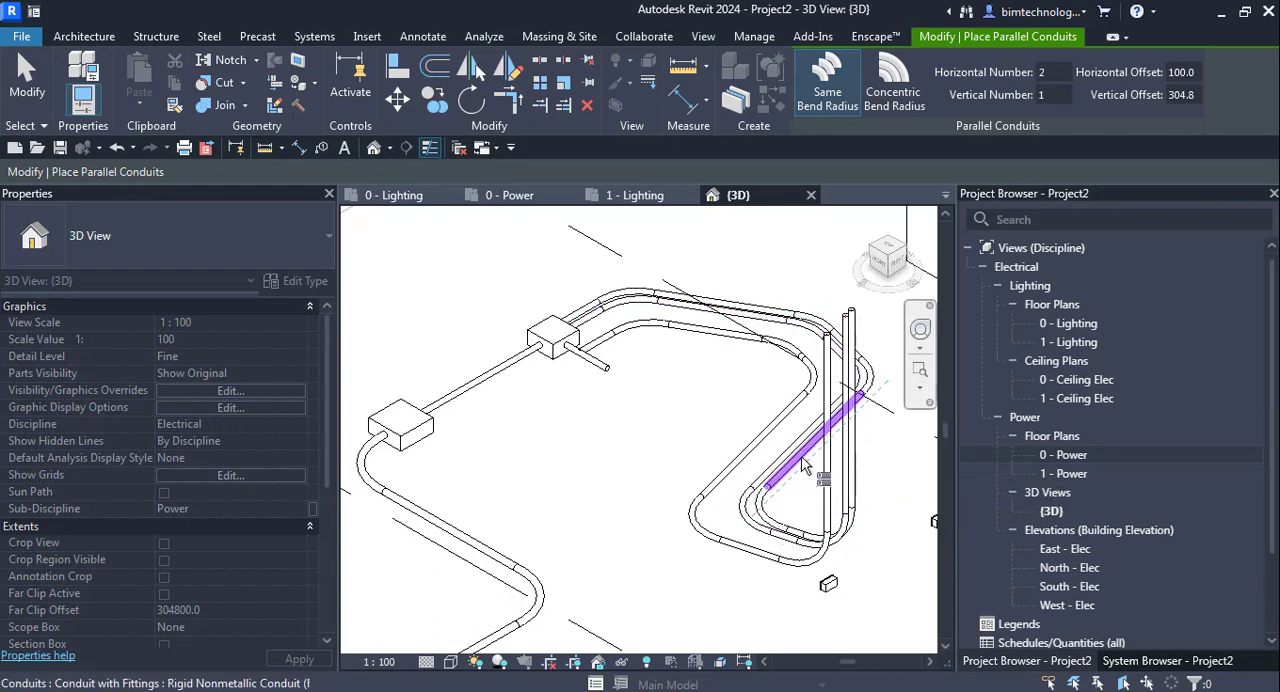
pyautogui.press('Tab')
pyautogui.click(807, 457)
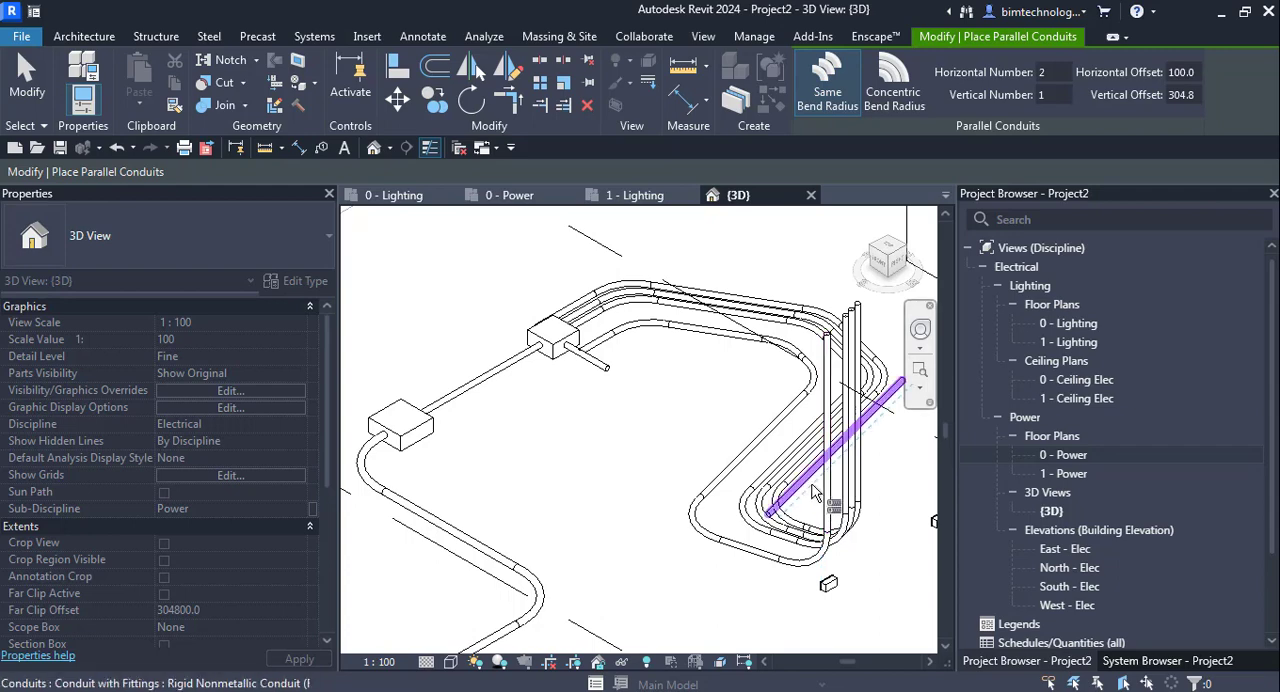
pyautogui.press('Escape')
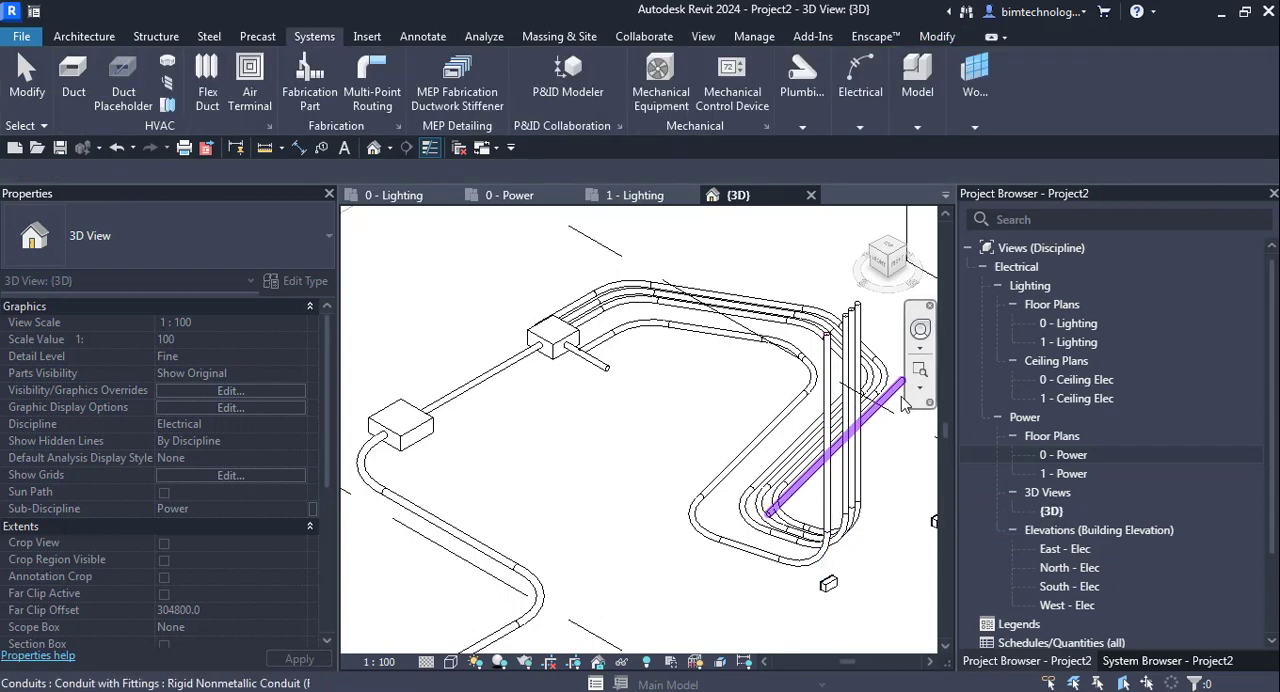
# - Set the 3D view's visual style to Shaded
pyautogui.click(451, 662)
pyautogui.click(481, 584)
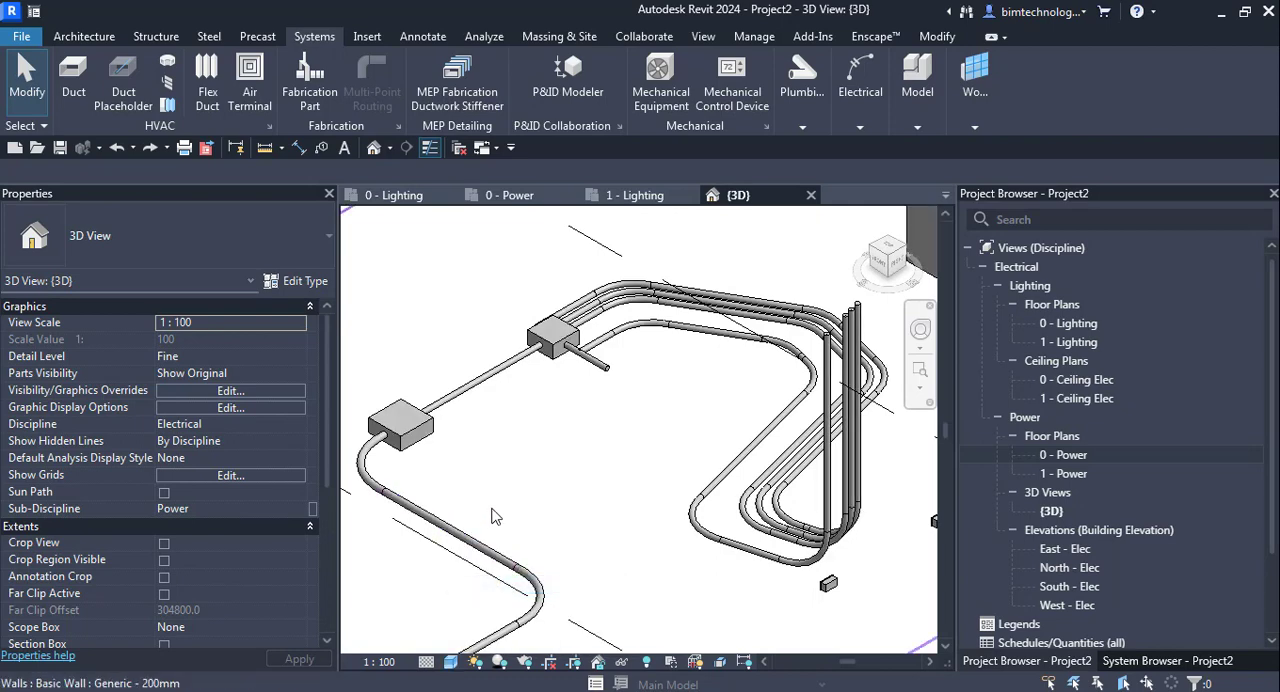
pyautogui.scroll(-3, 800, 434)
pyautogui.scroll(-4, 800, 434)
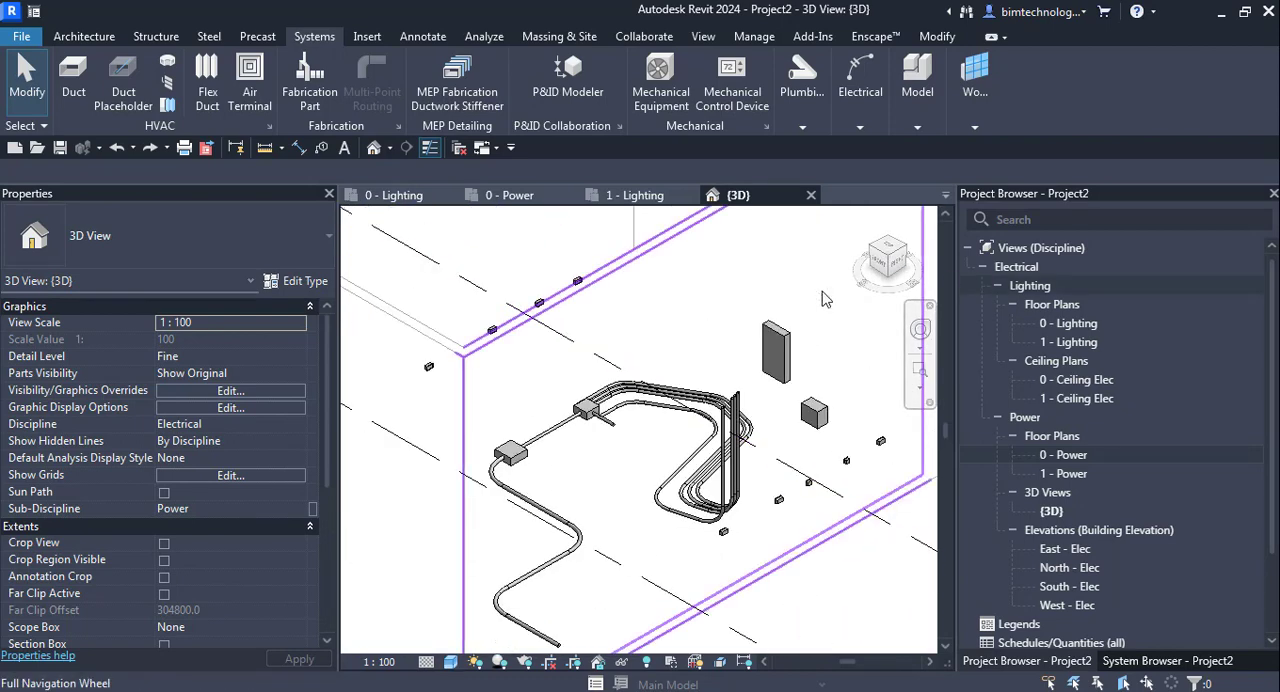
# - Draw a short horizontal 50 mm conduit out of the dry type transformer's side face, keeping the connector at the face's centre
pyautogui.scroll(4, 762, 568)
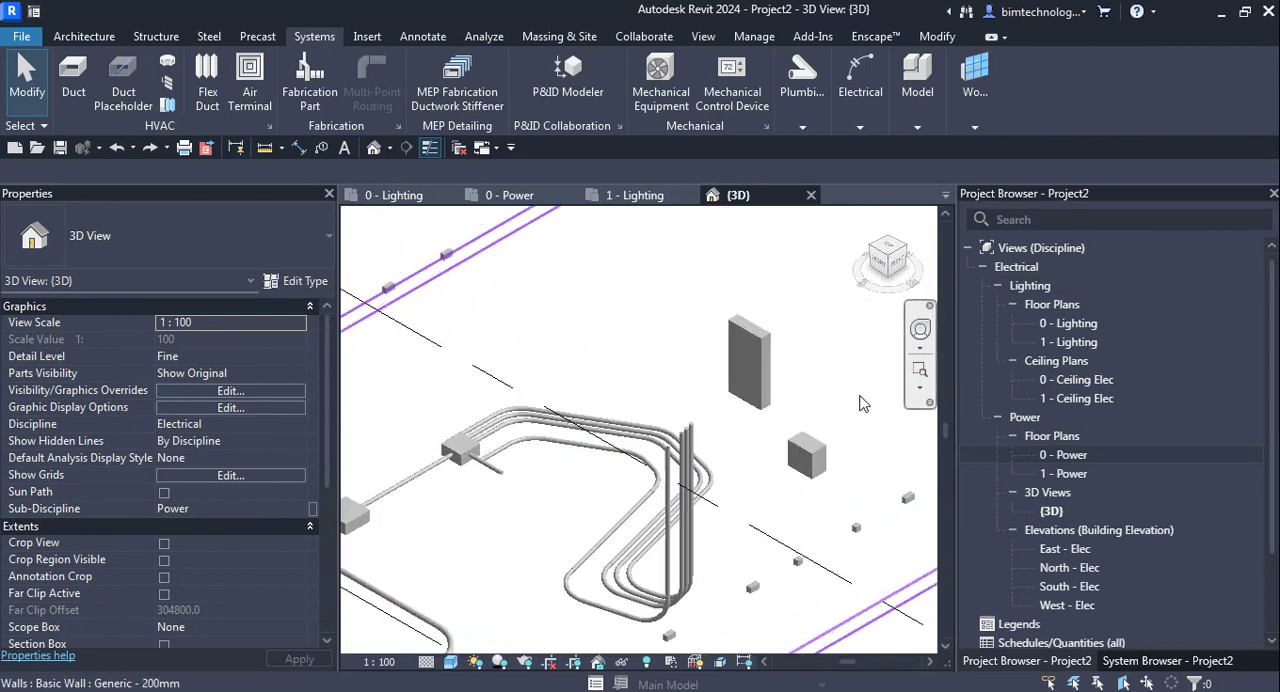
pyautogui.click(815, 475)
pyautogui.scroll(5, 690, 404)
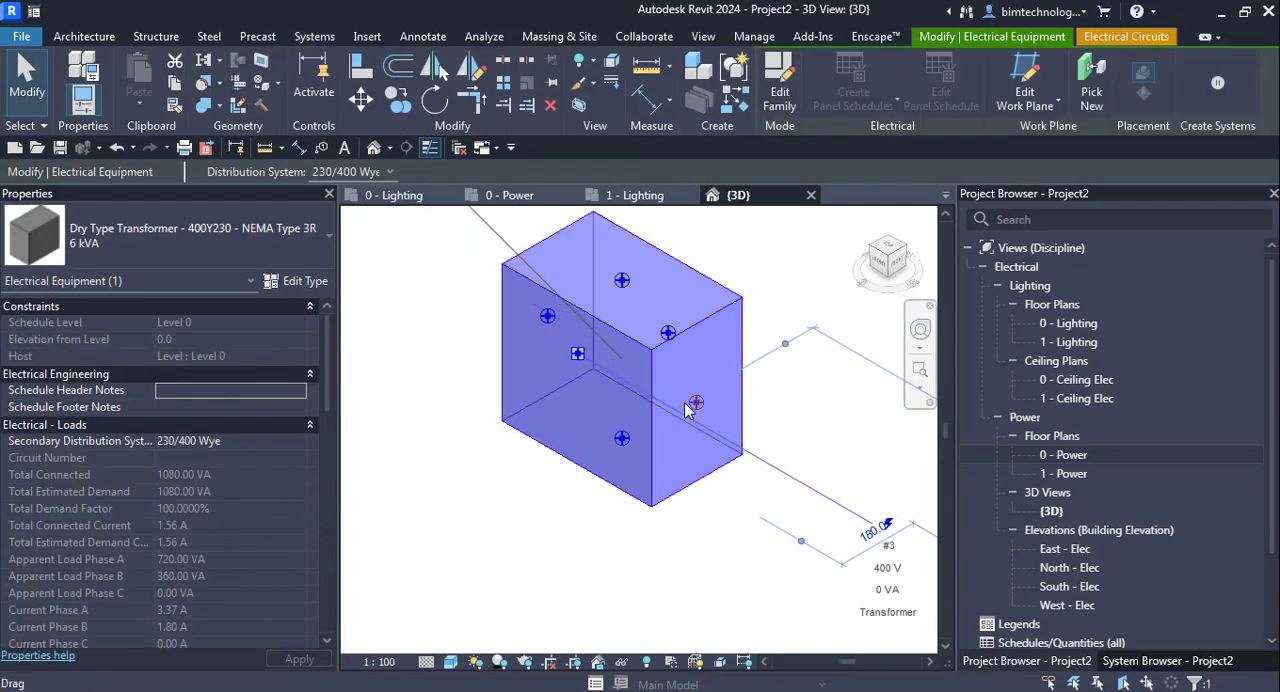
pyautogui.rightClick(697, 405)
pyautogui.click(765, 236)
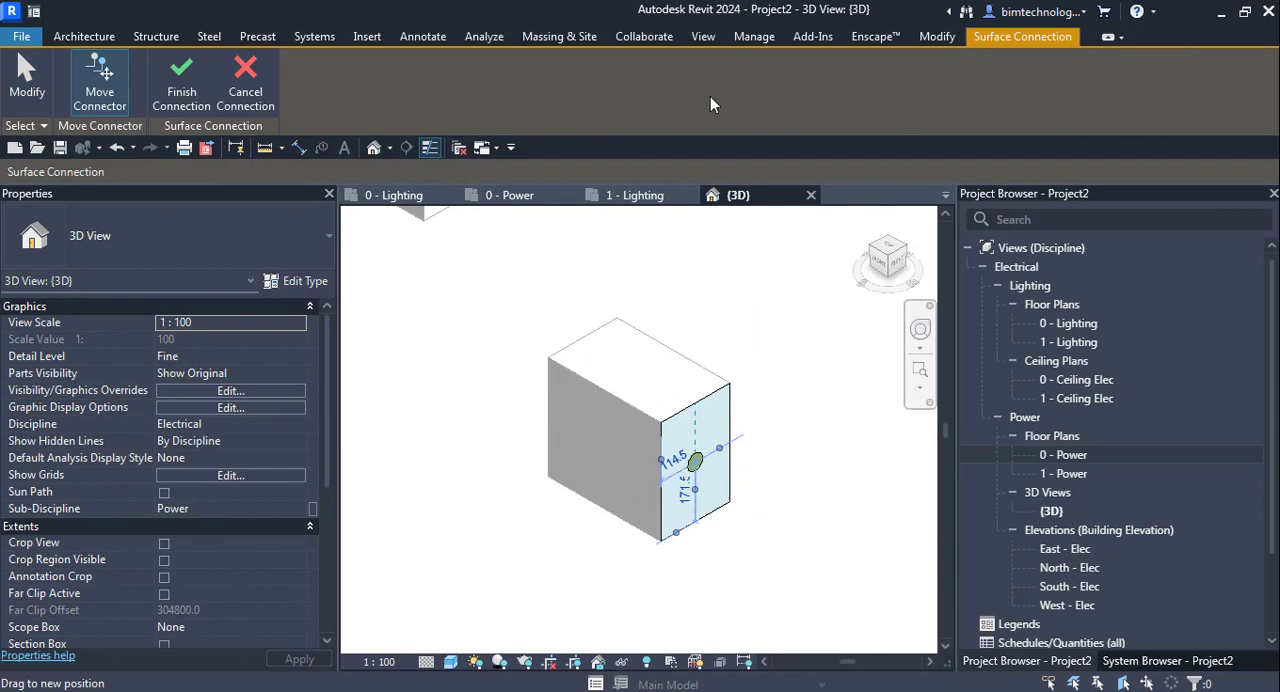
pyautogui.press('l')
pyautogui.press('f')
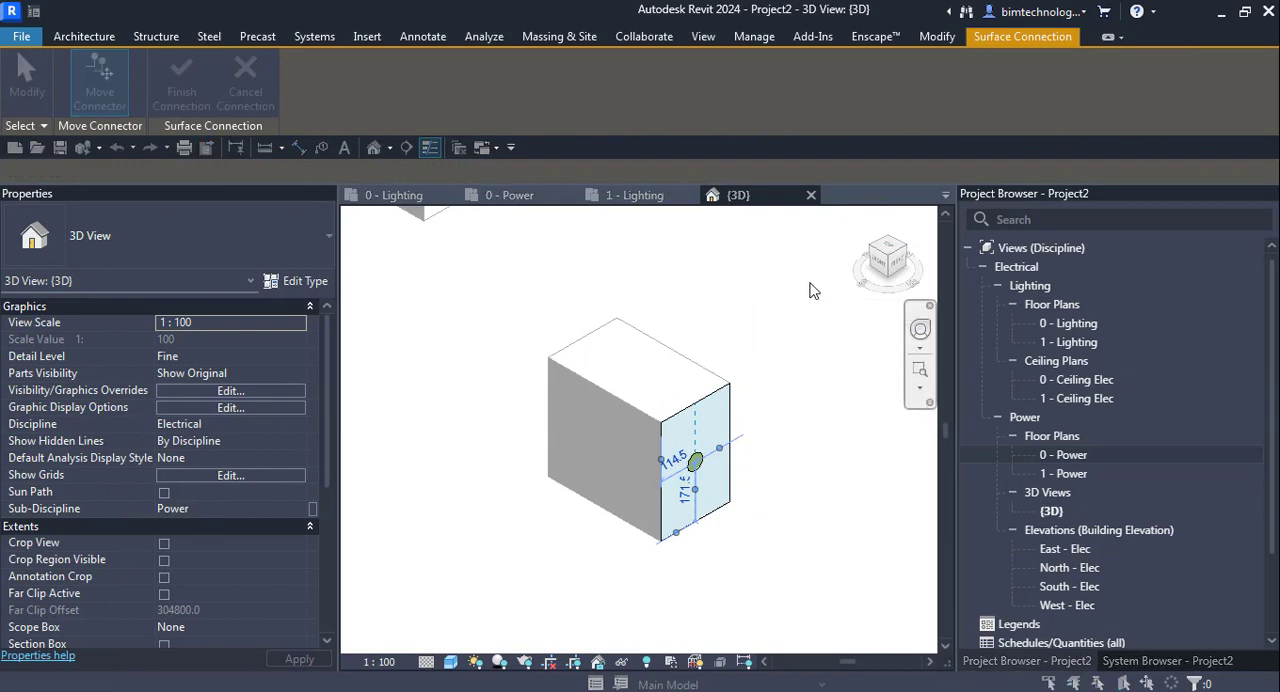
pyautogui.click(800, 540)
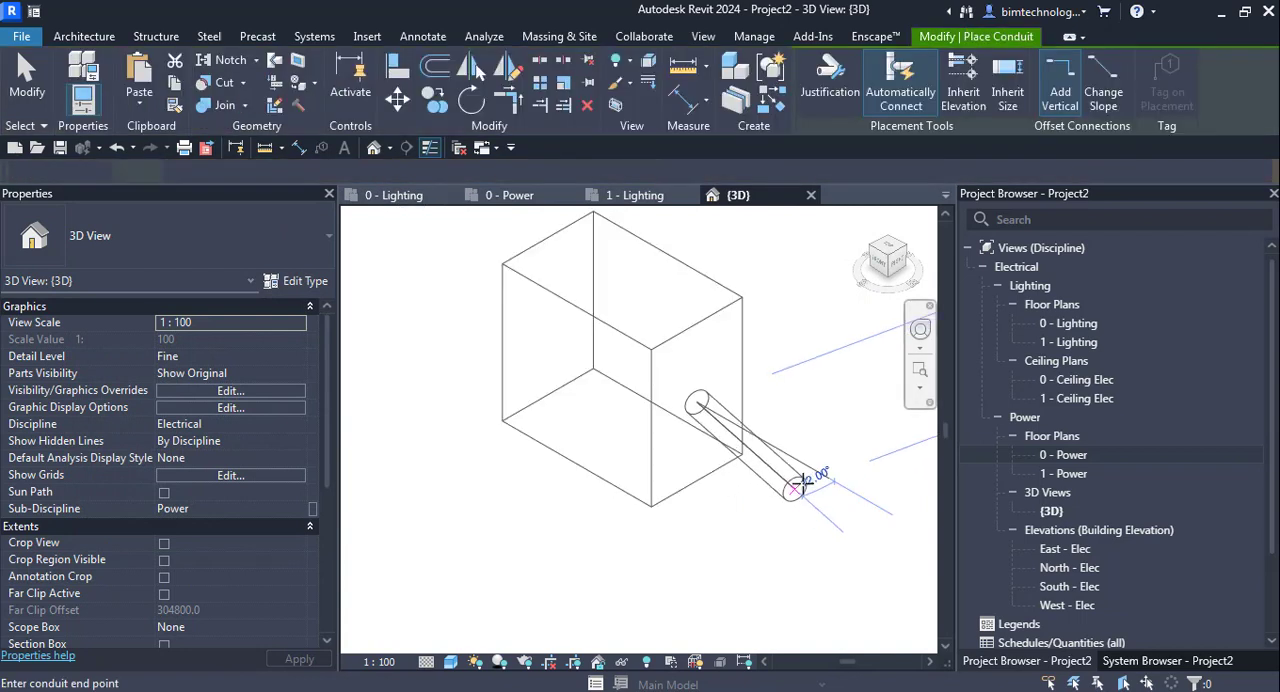
pyautogui.scroll(-3, 638, 439)
pyautogui.click(756, 477)
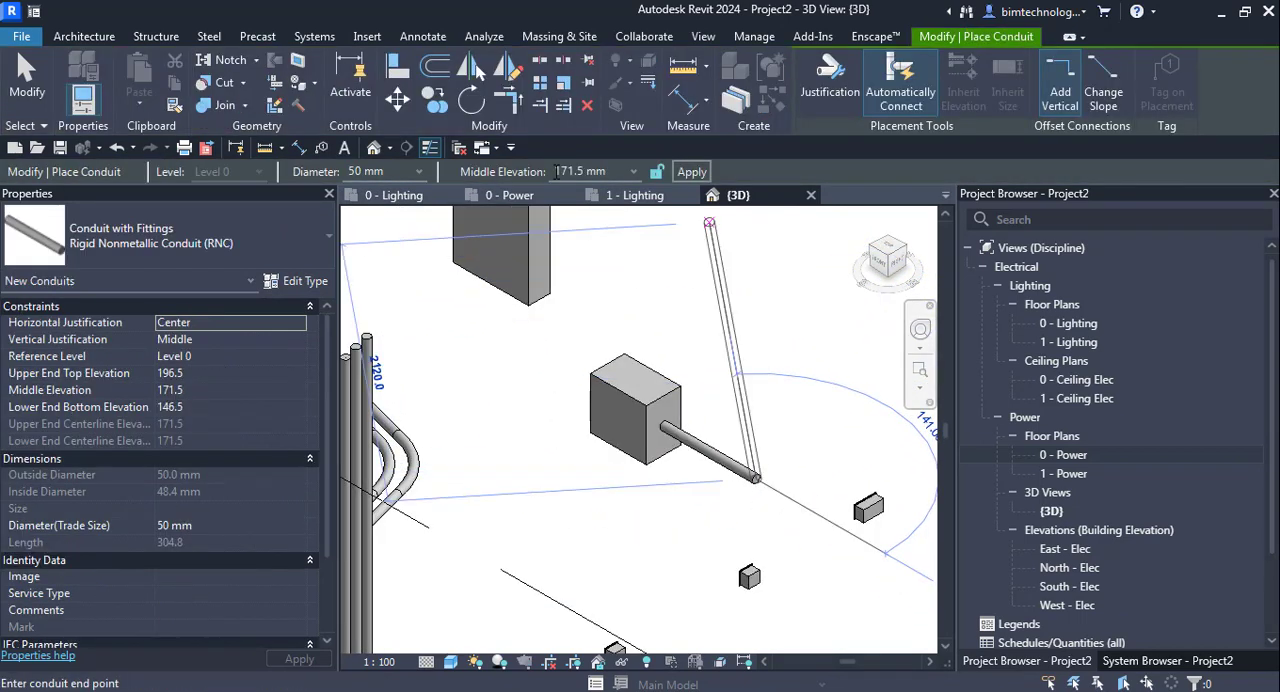
# - Turn the transformer's conduit into a vertical riser up to a middle elevation of 2750 mm
pyautogui.click(633, 171)
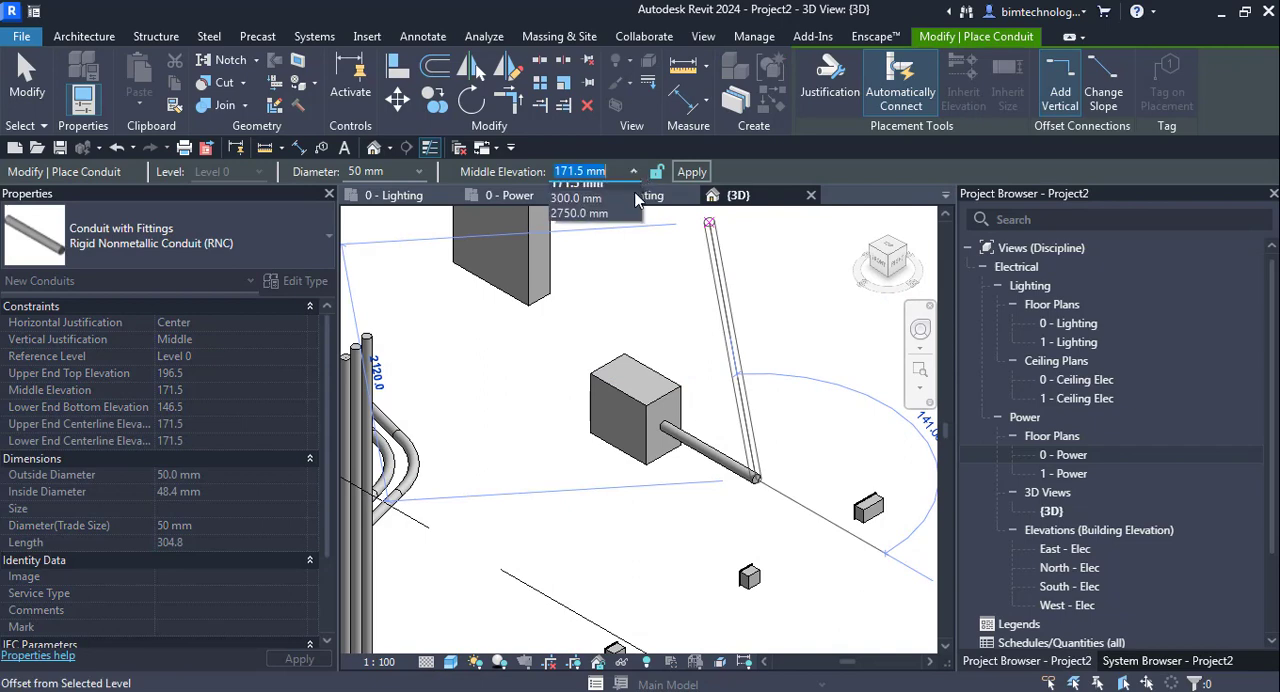
pyautogui.click(596, 220)
pyautogui.click(699, 177)
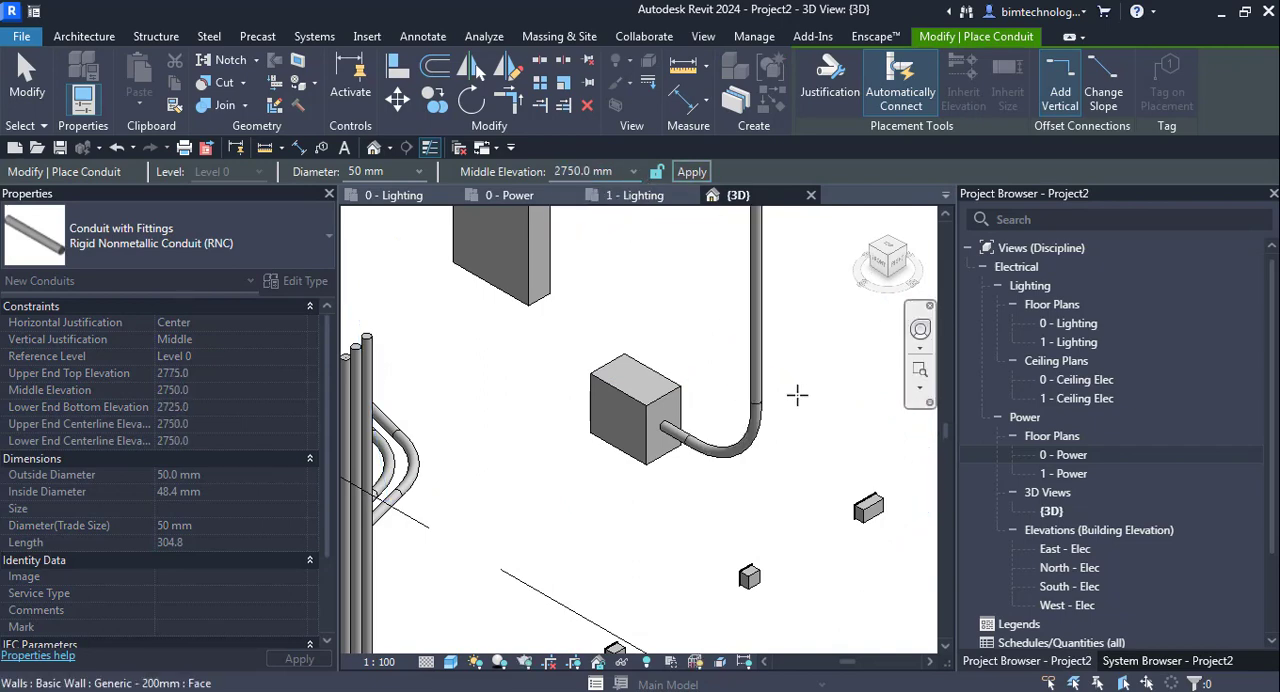
pyautogui.scroll(-4, 795, 458)
pyautogui.press('Escape')
# - Draw a horizontal 50 mm conduit about 900 mm long straight out of the lighting panelboard's rear face
pyautogui.scroll(2, 771, 353)
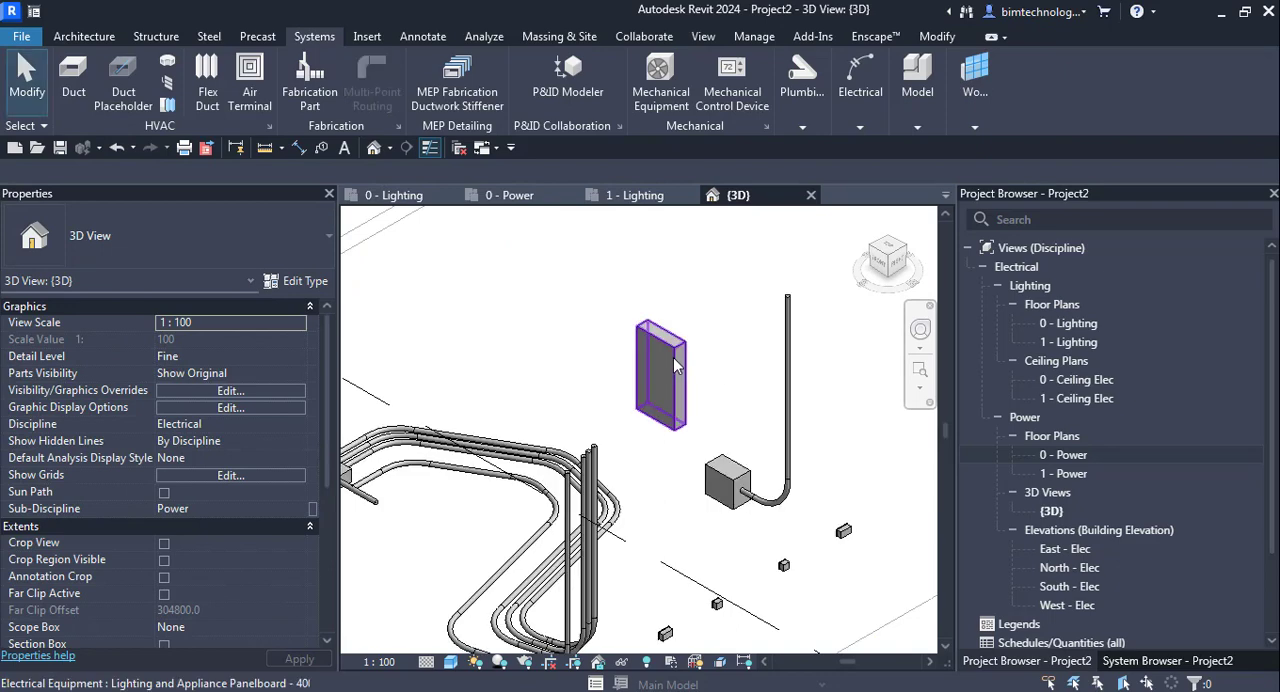
pyautogui.click(664, 375)
pyautogui.rightClick(666, 375)
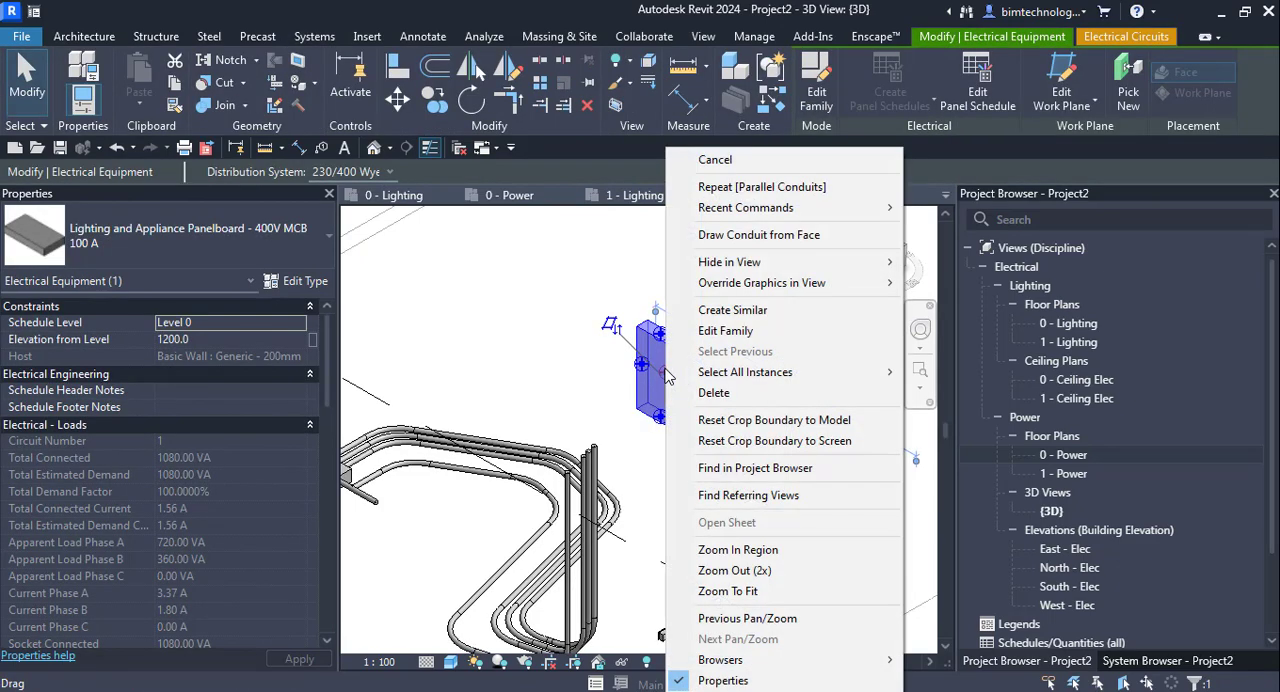
pyautogui.click(743, 236)
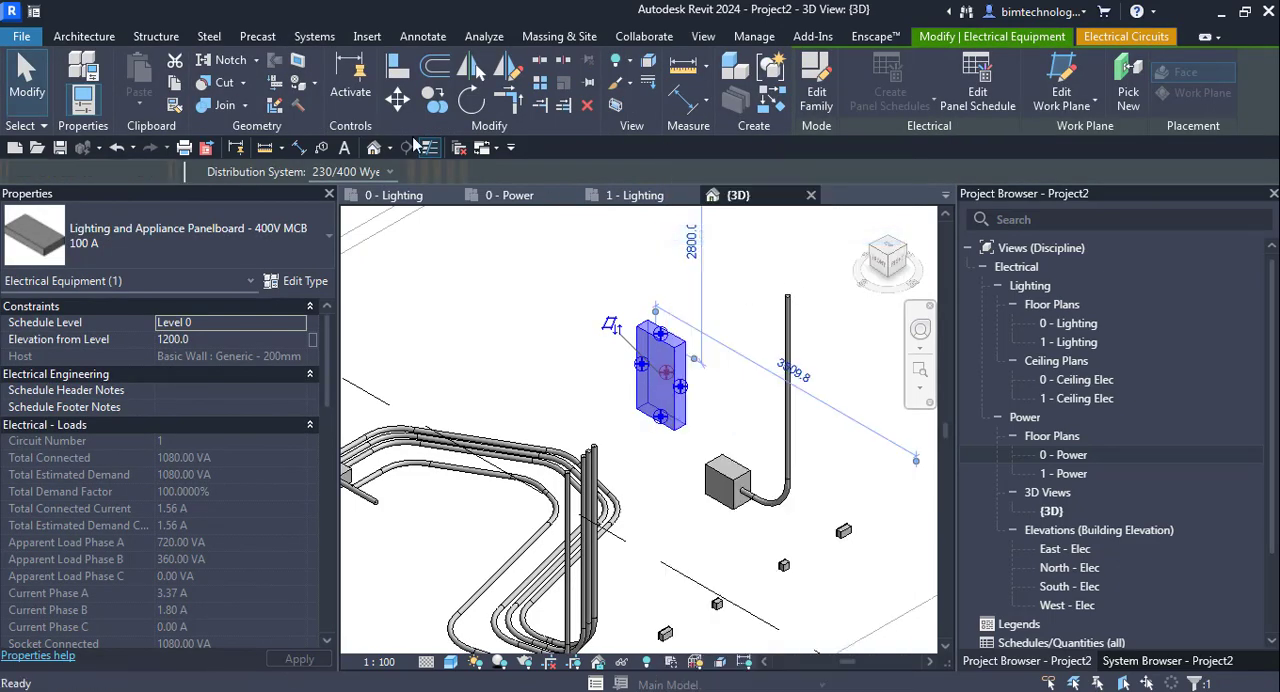
pyautogui.click(193, 97)
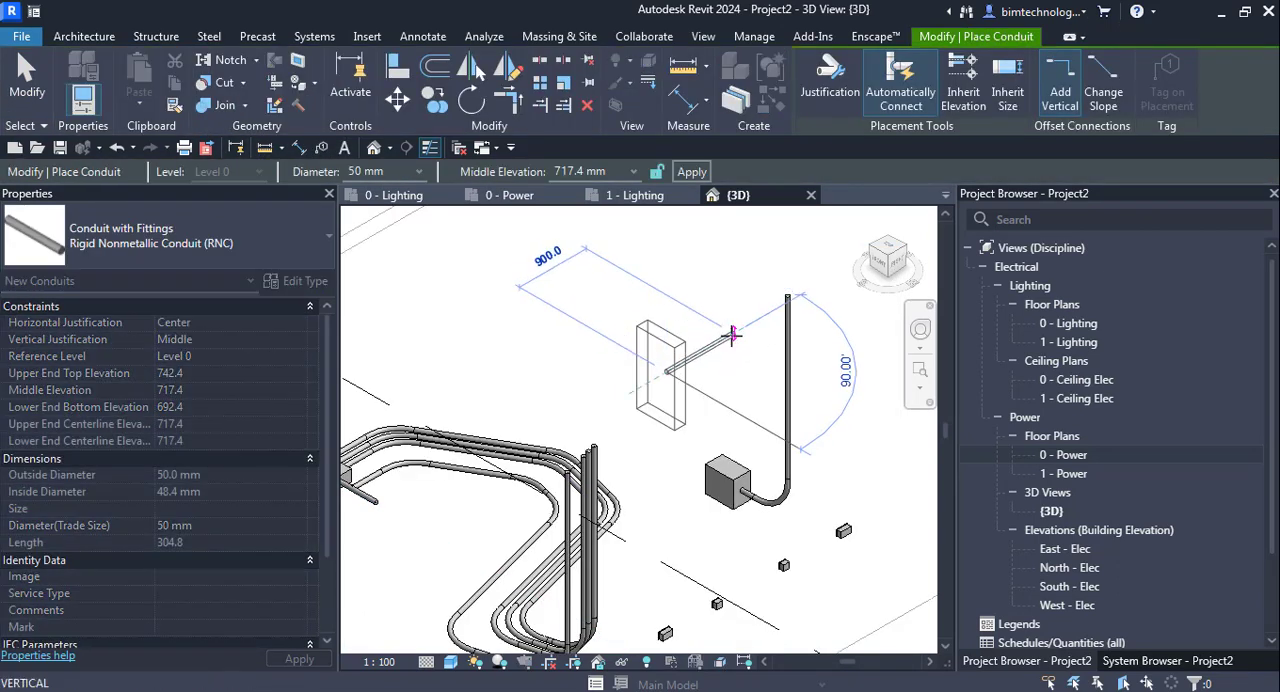
pyautogui.click(734, 328)
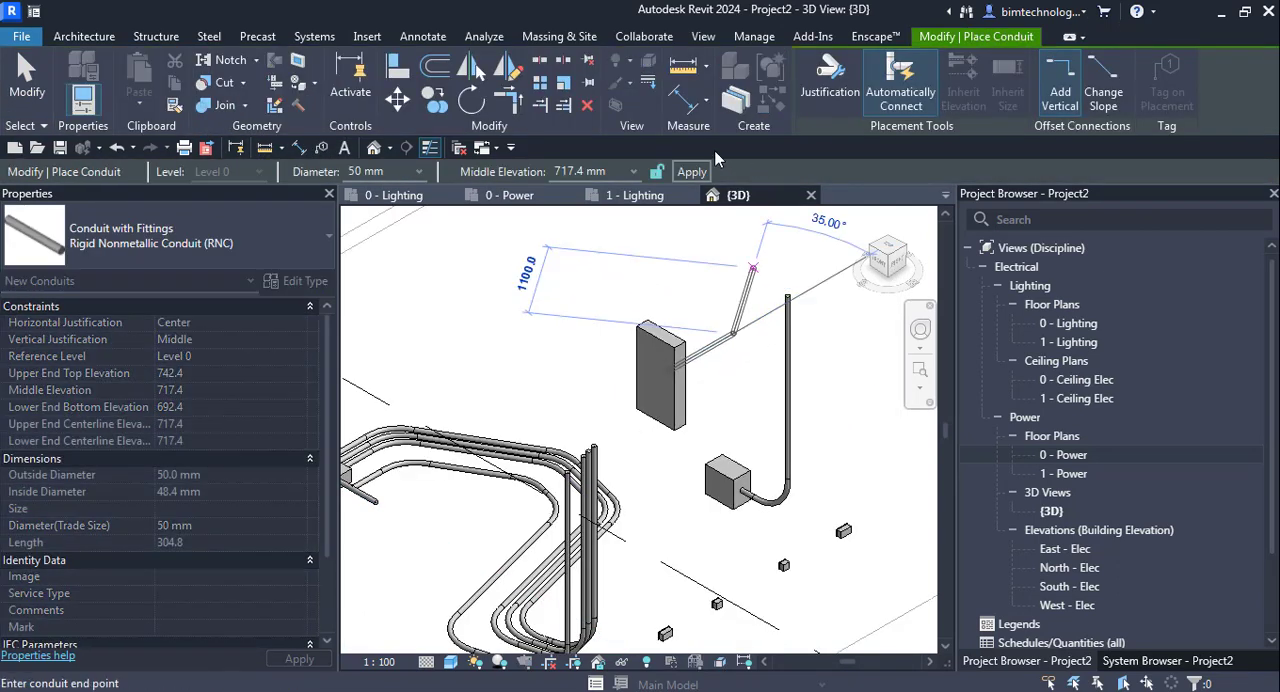
# - Finish the panelboard's conduit with a vertical riser up to a middle elevation of 2750 mm
pyautogui.click(633, 172)
pyautogui.click(580, 235)
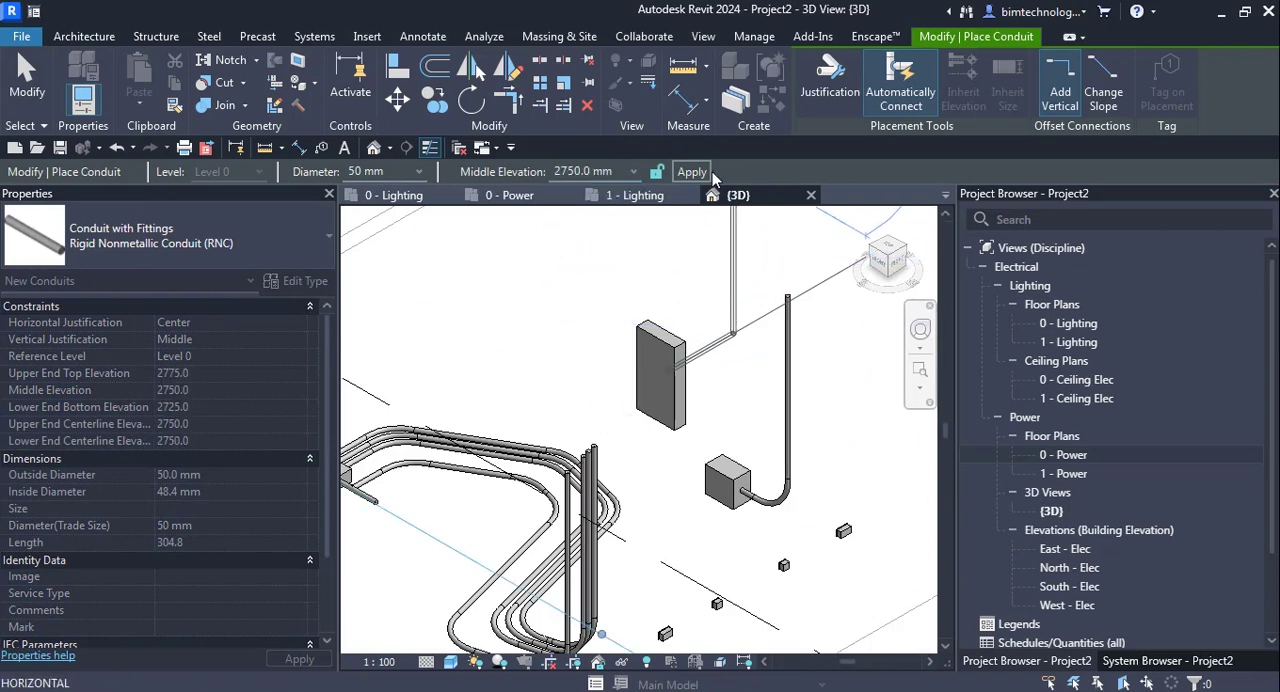
pyautogui.press('Escape')
pyautogui.press('Escape')
# - Examine the panelboard and transformer risers together with the parallel conduit runs in the 3D view
pyautogui.scroll(-4, 725, 483)
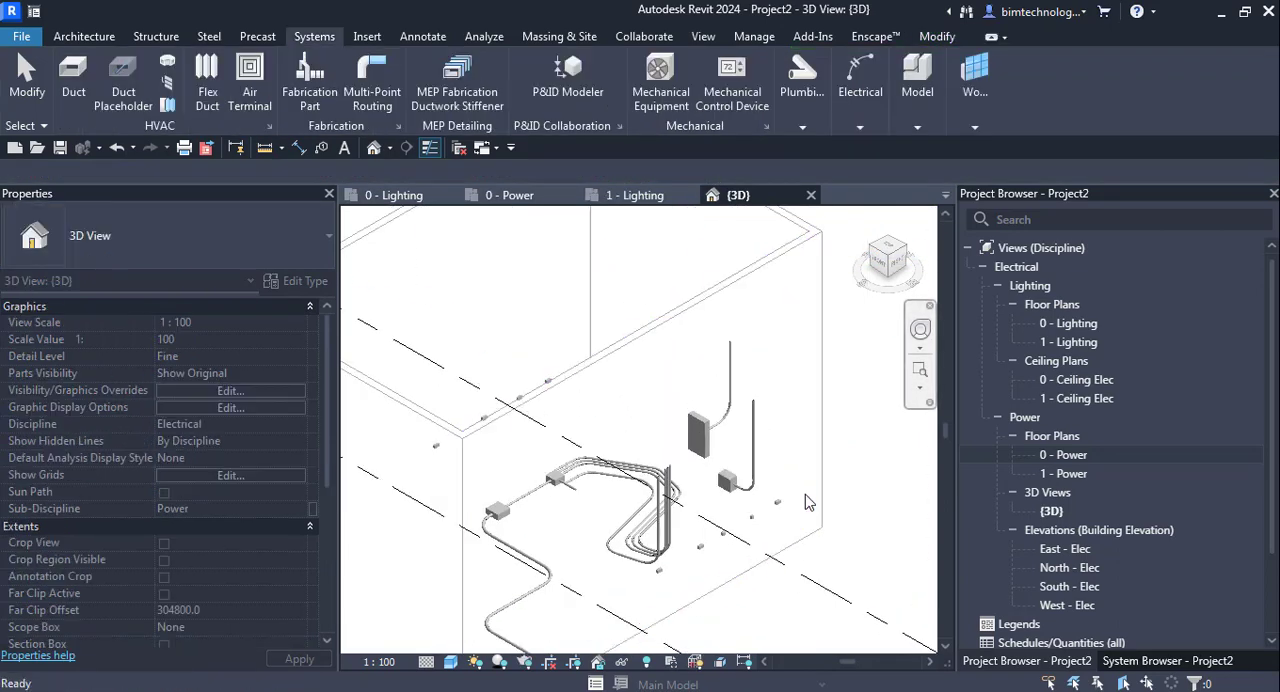
pyautogui.scroll(2, 785, 491)
pyautogui.scroll(2, 785, 499)
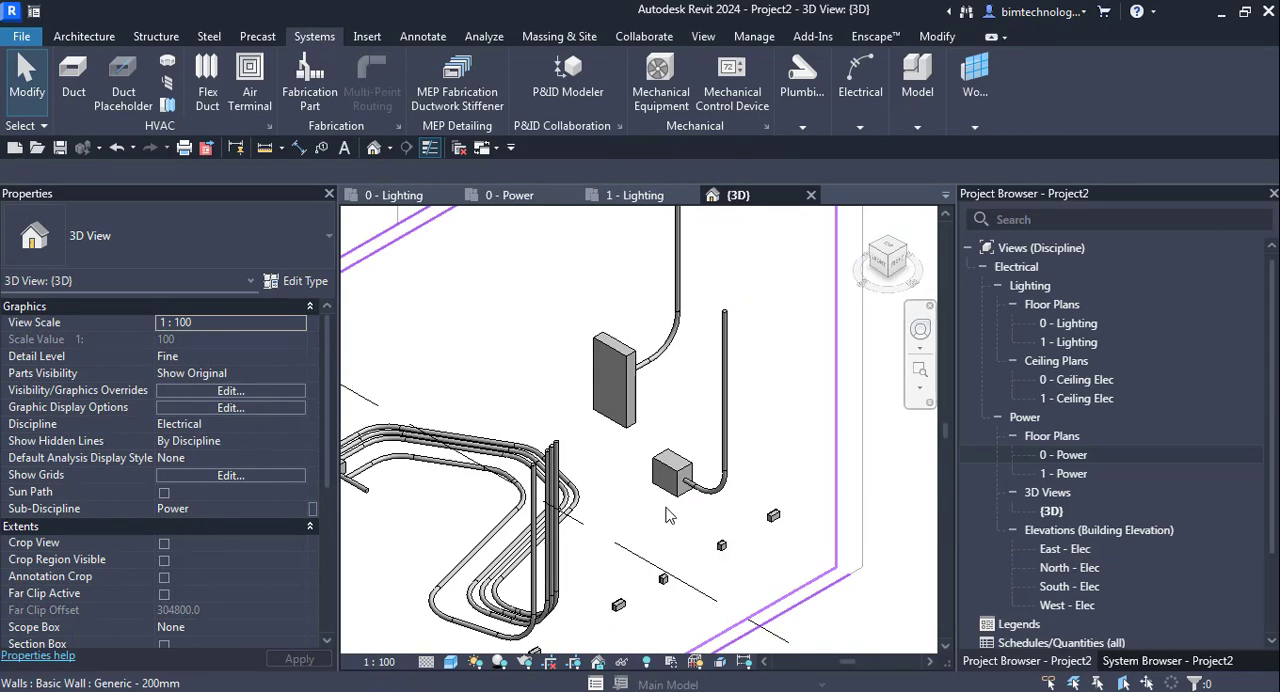
pyautogui.scroll(-4, 667, 515)
pyautogui.scroll(3, 667, 525)
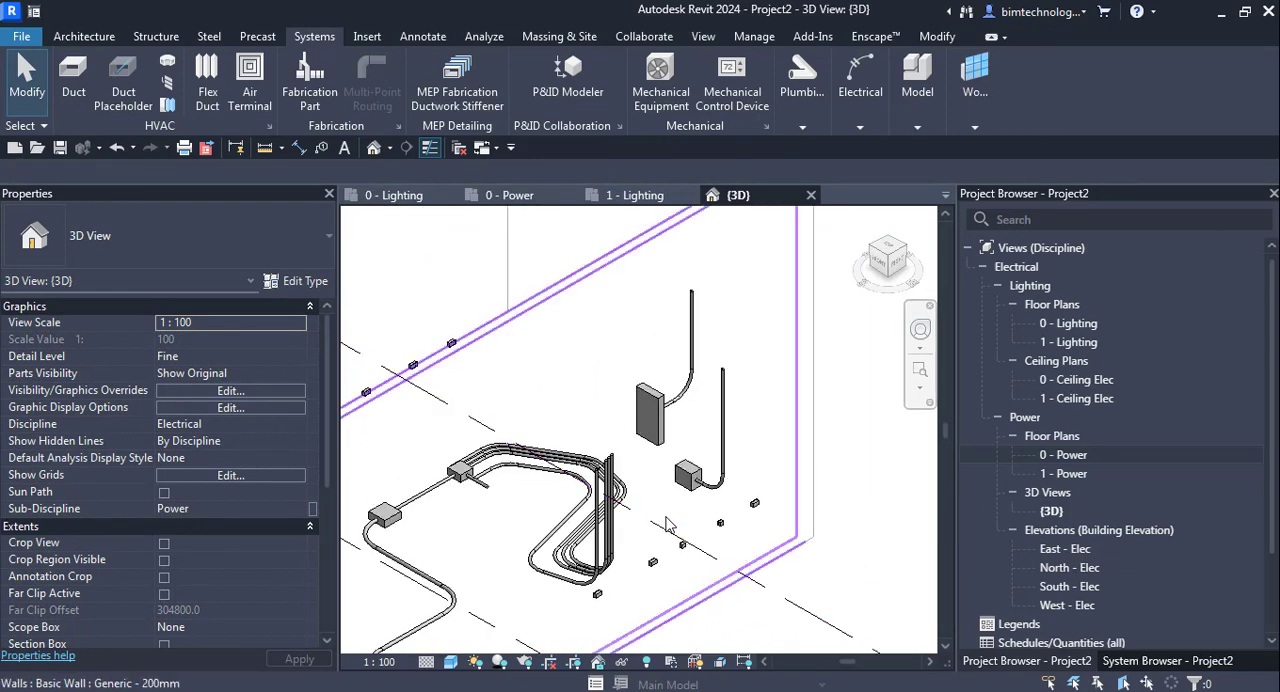
pyautogui.scroll(2, 667, 520)
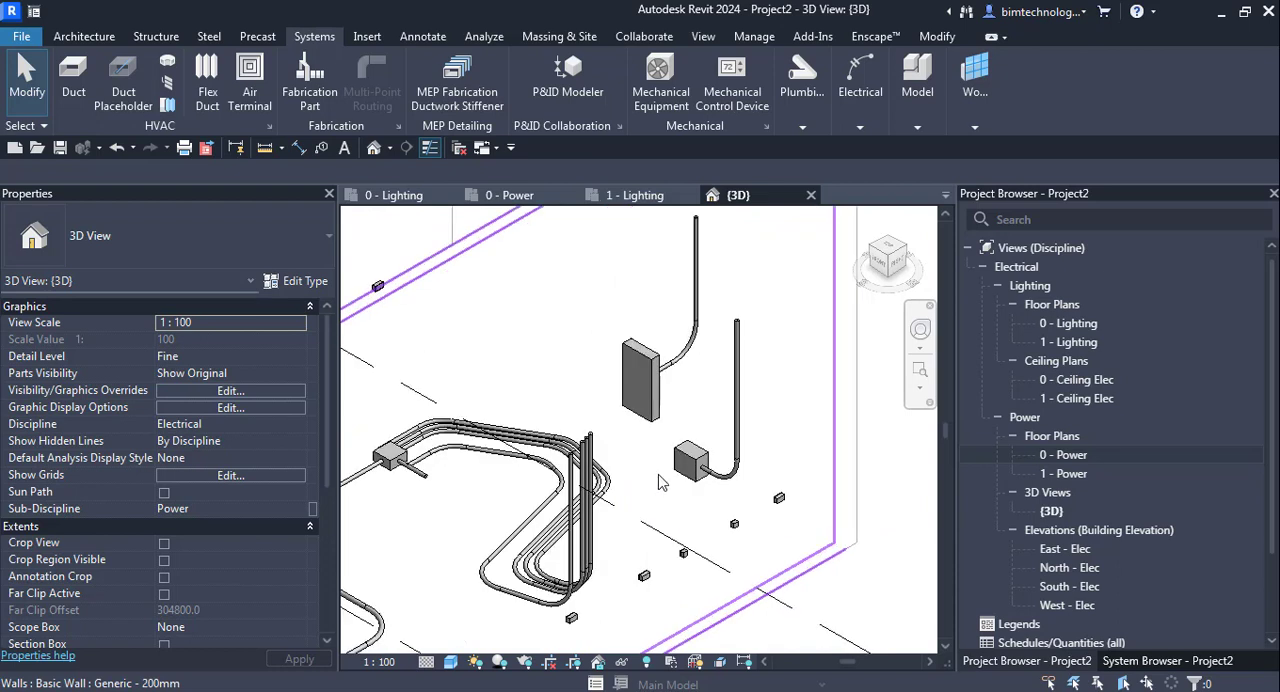
pyautogui.scroll(-1, 660, 483)
pyautogui.scroll(-1, 665, 485)
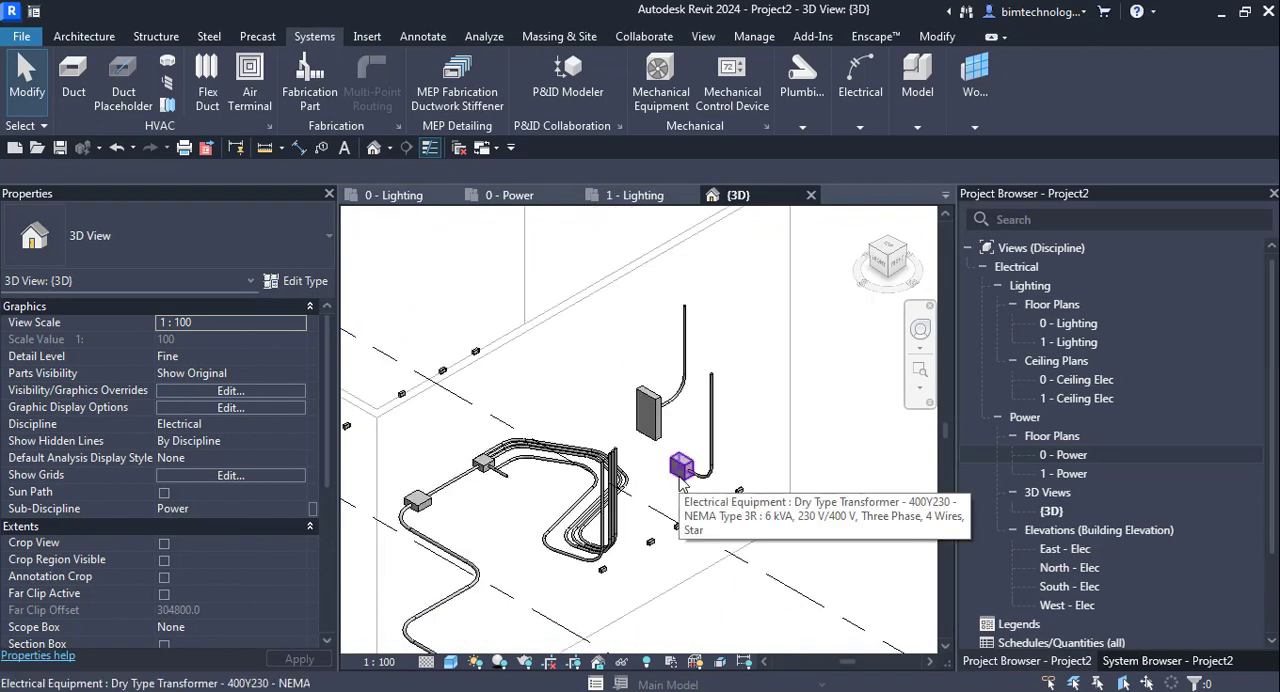